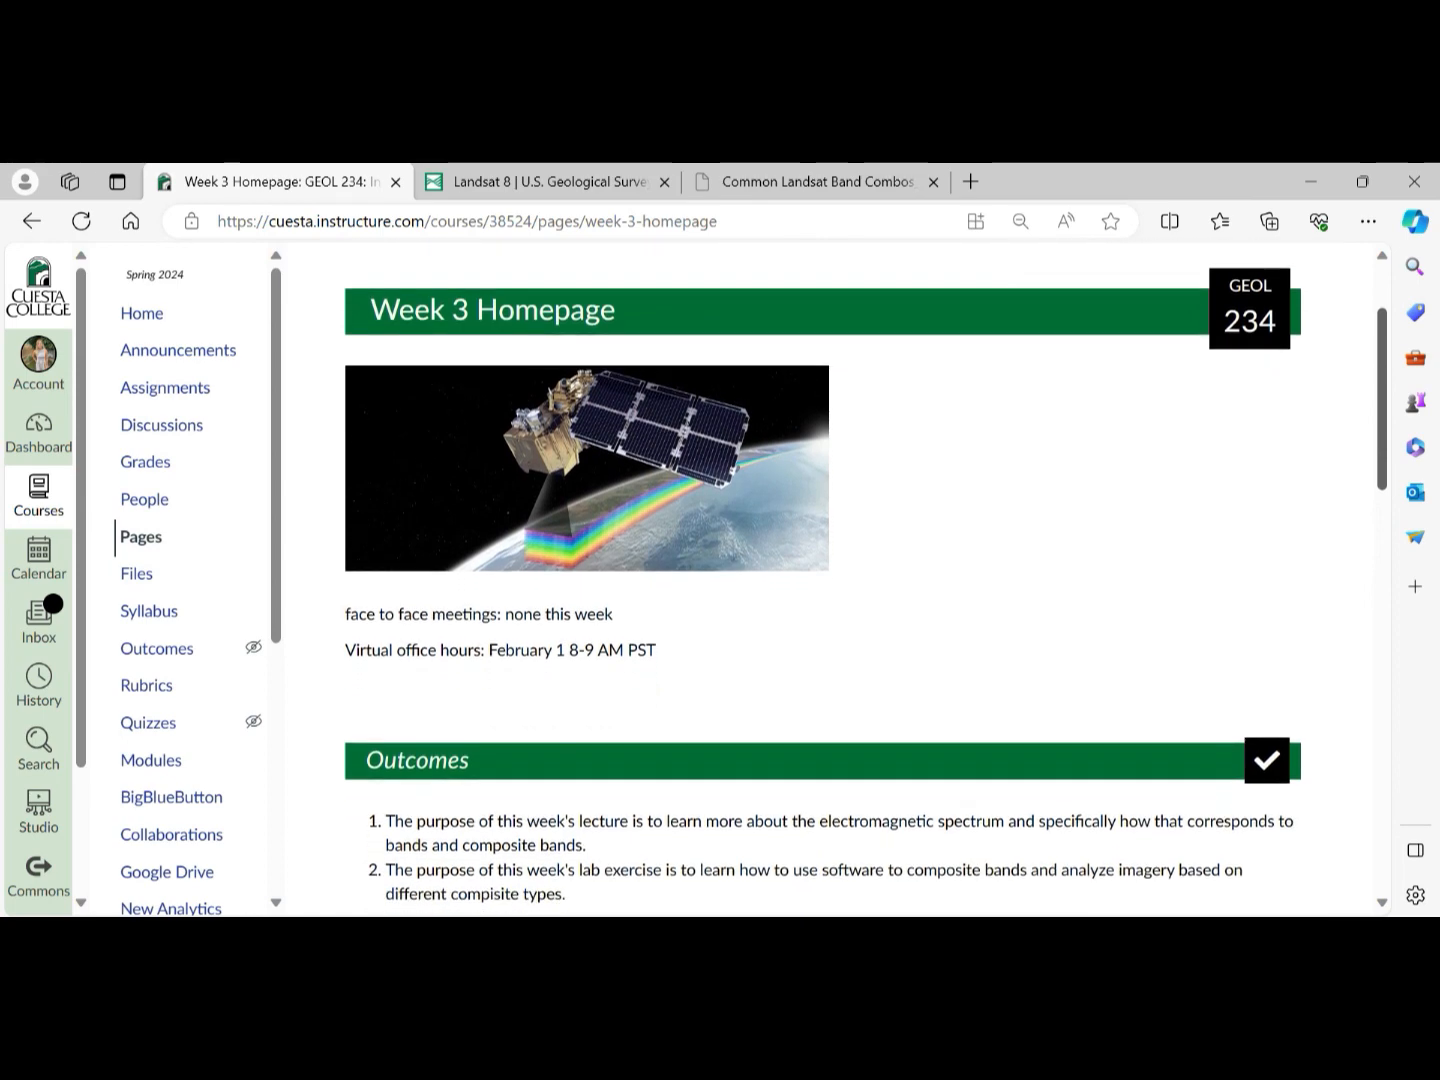
- Read through the Week 3 course page down to the lab steps for the Landsat 8 composite activity
scroll(822, 589, down, 1)
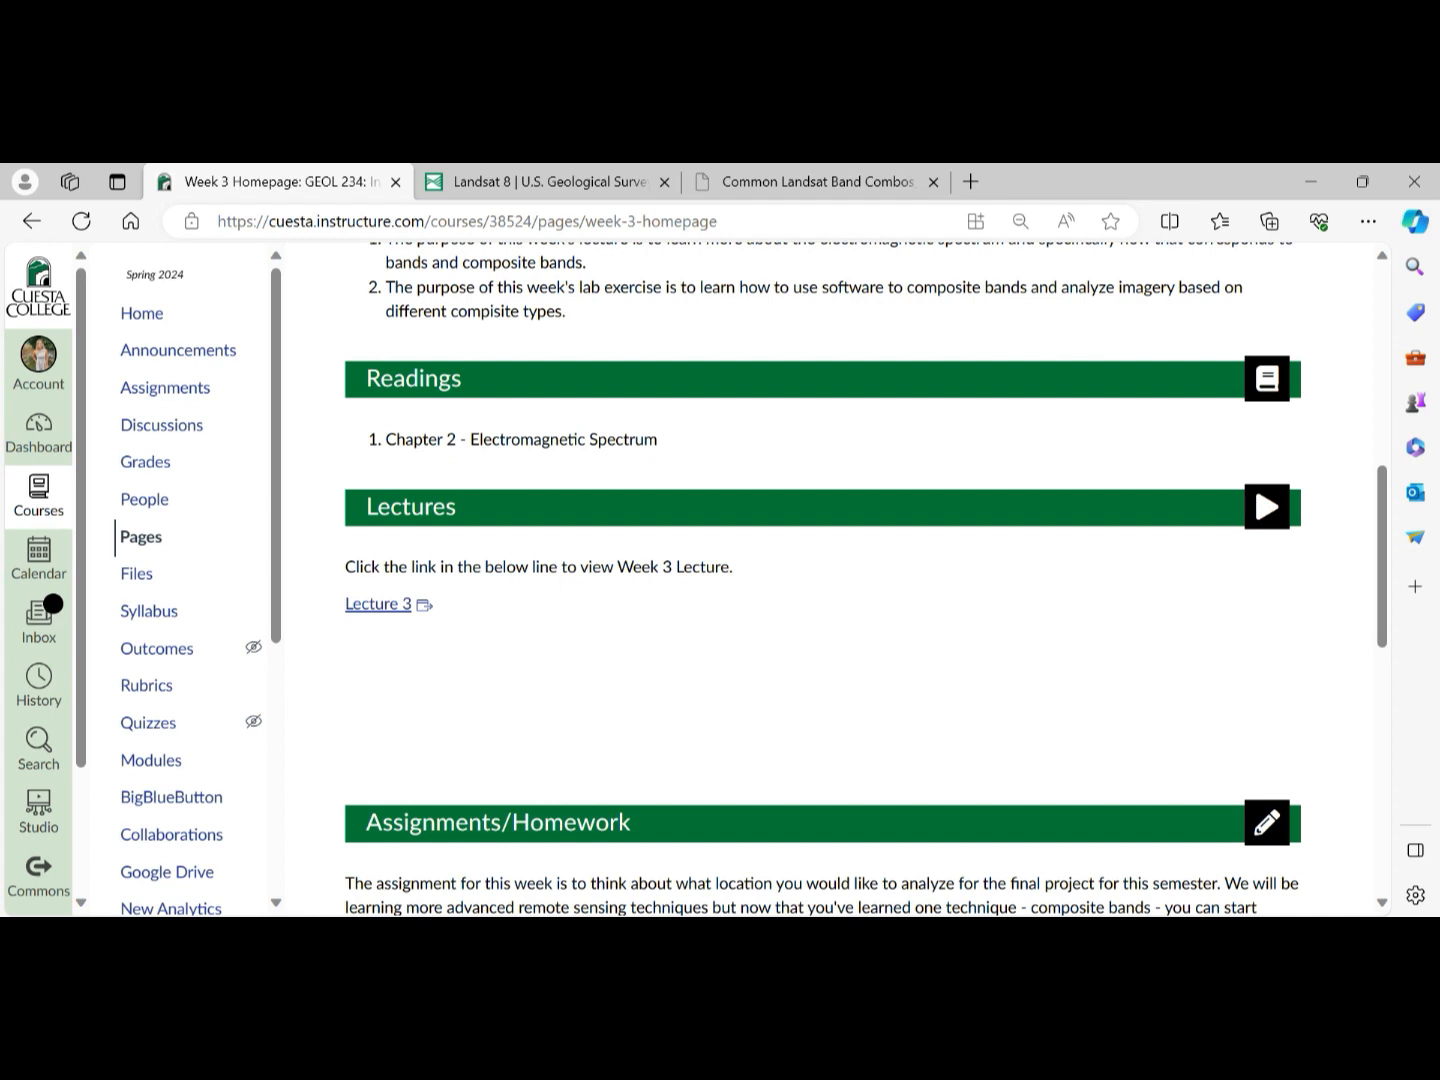
scroll(823, 589, down, 6)
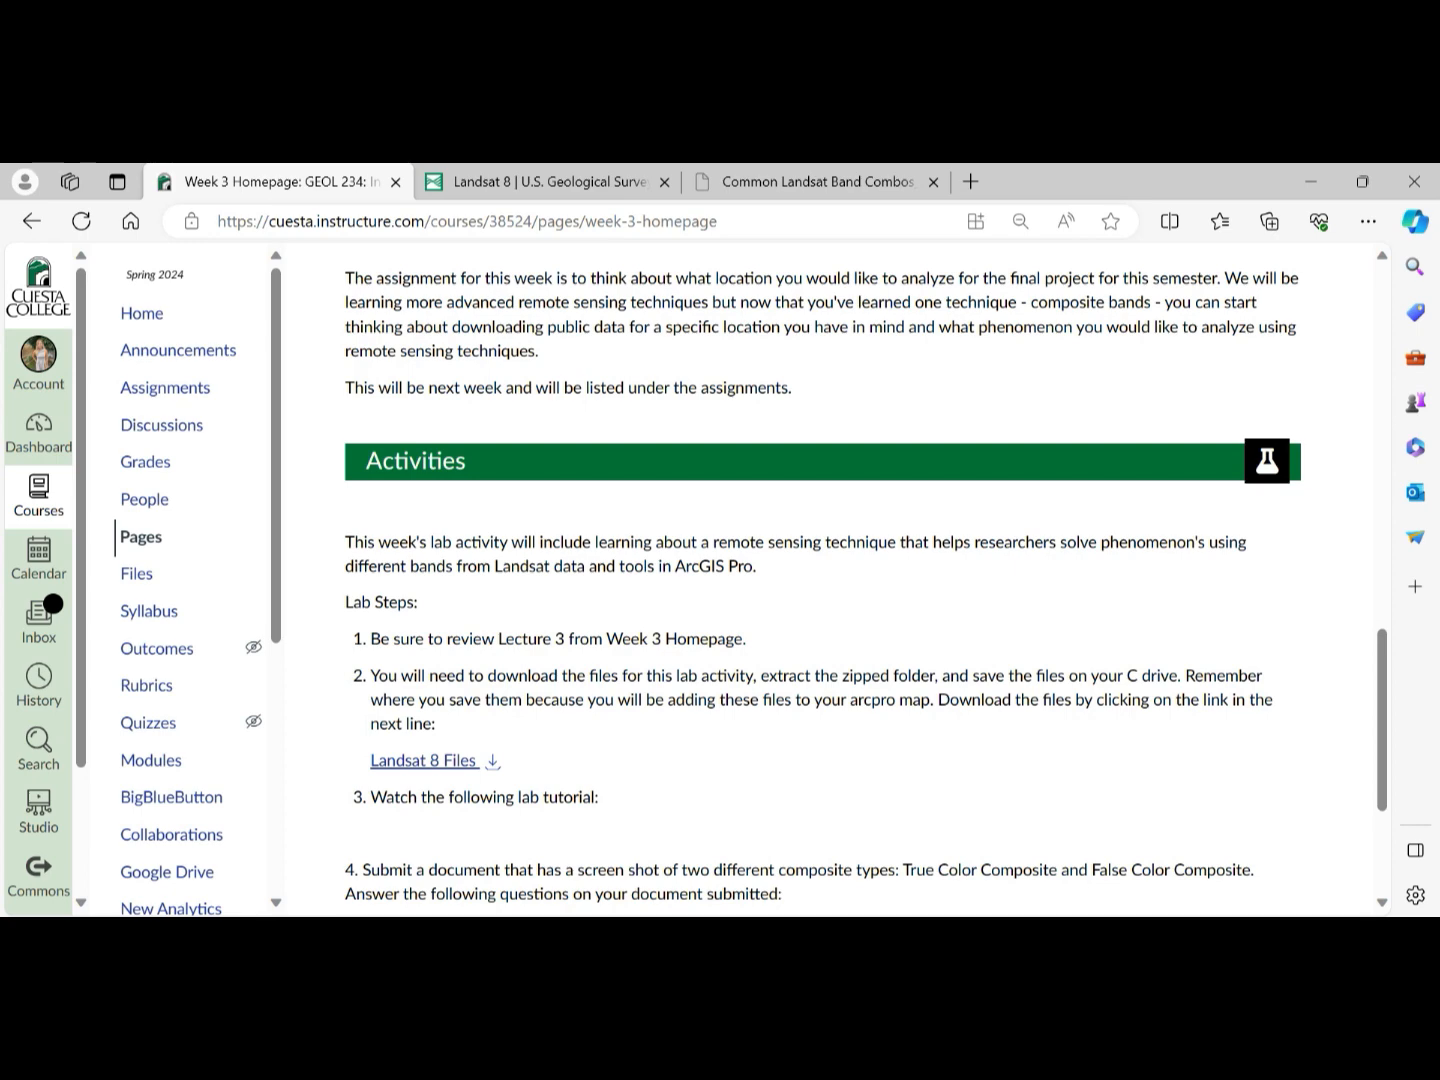
scroll(445, 695, down, 1)
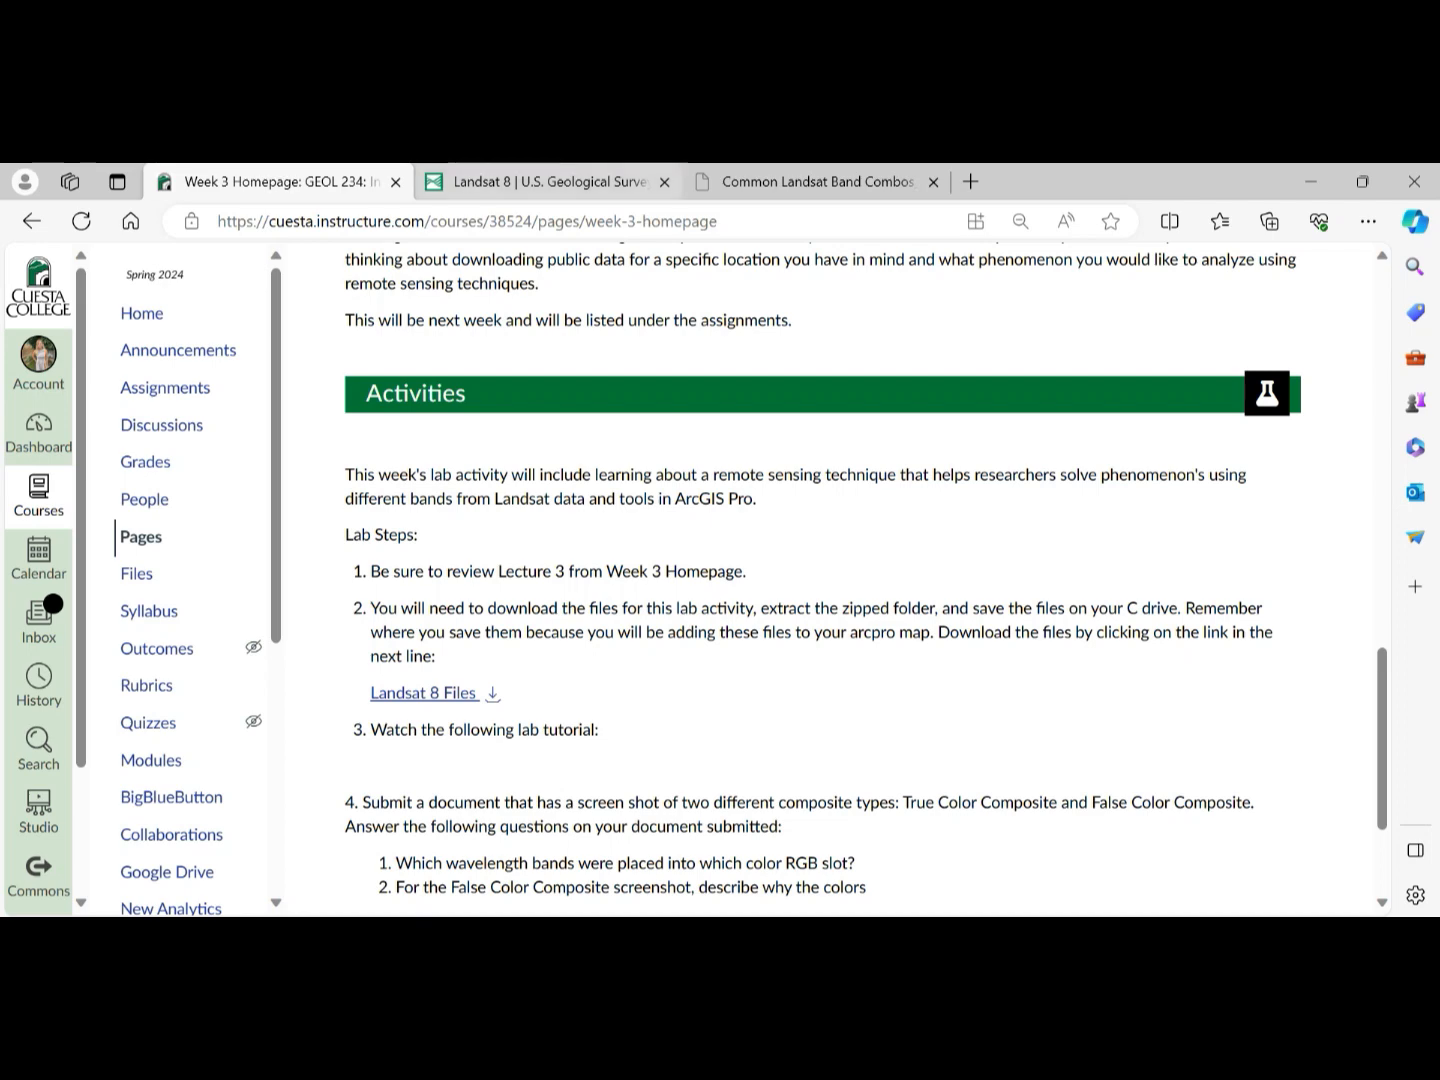
key(ctrl+Tab)
key(ctrl+shift+Tab)
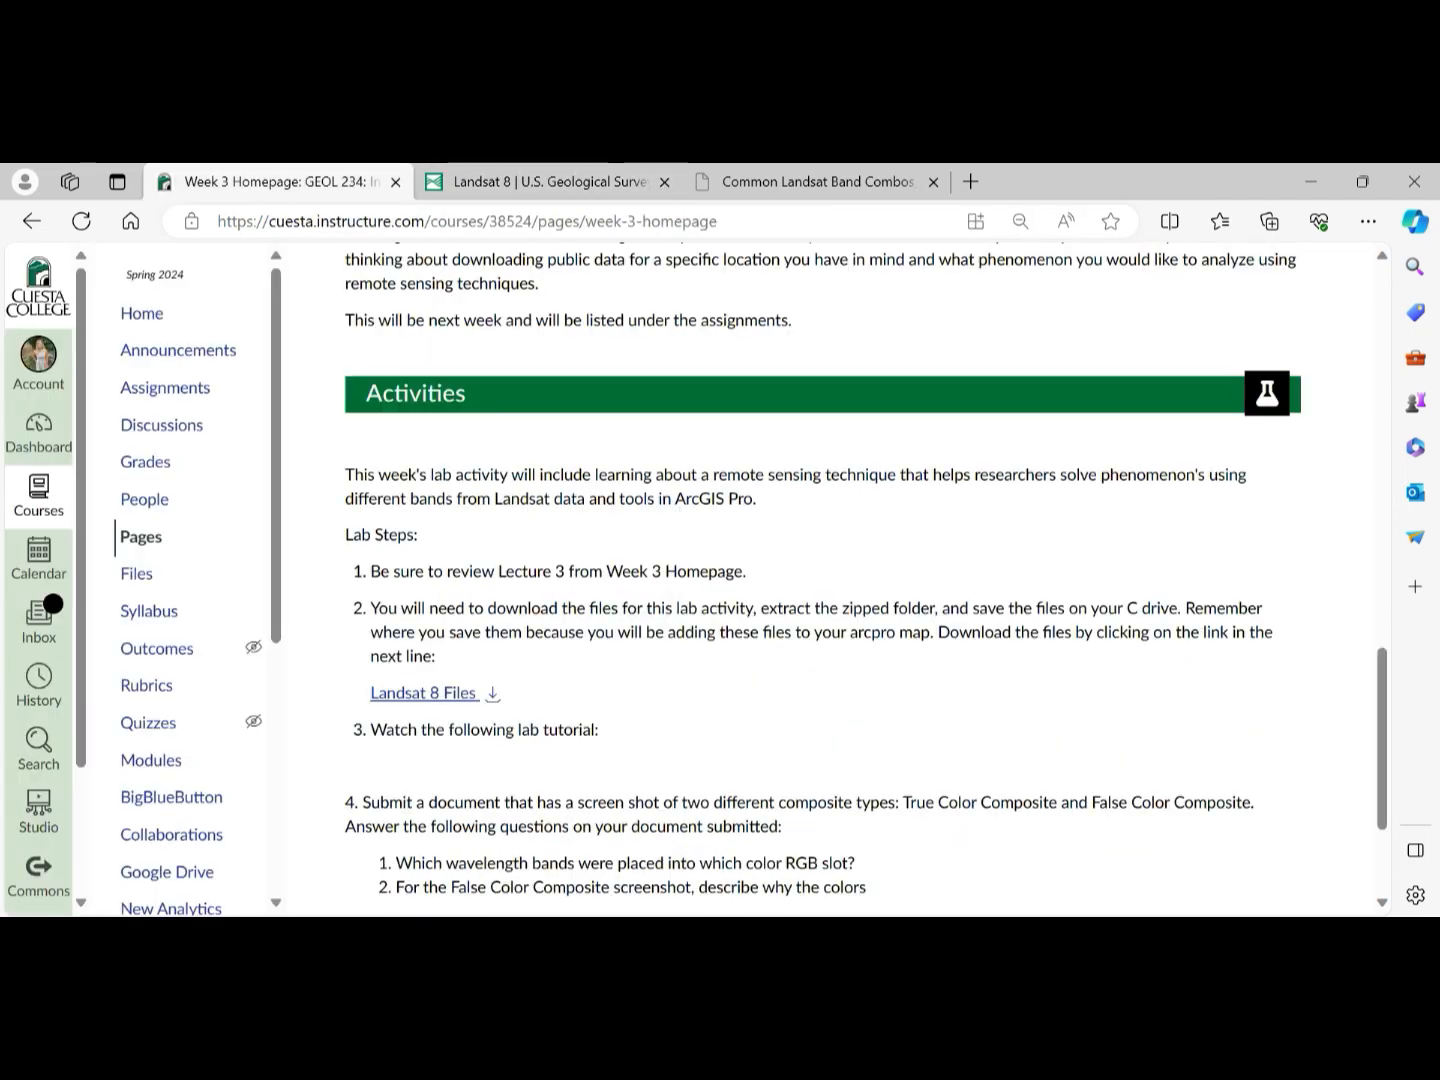
- Open Google in a new browser tab, search for "earth explorer usgs" and go to the USGS EarthExplorer site
key(ctrl+t)
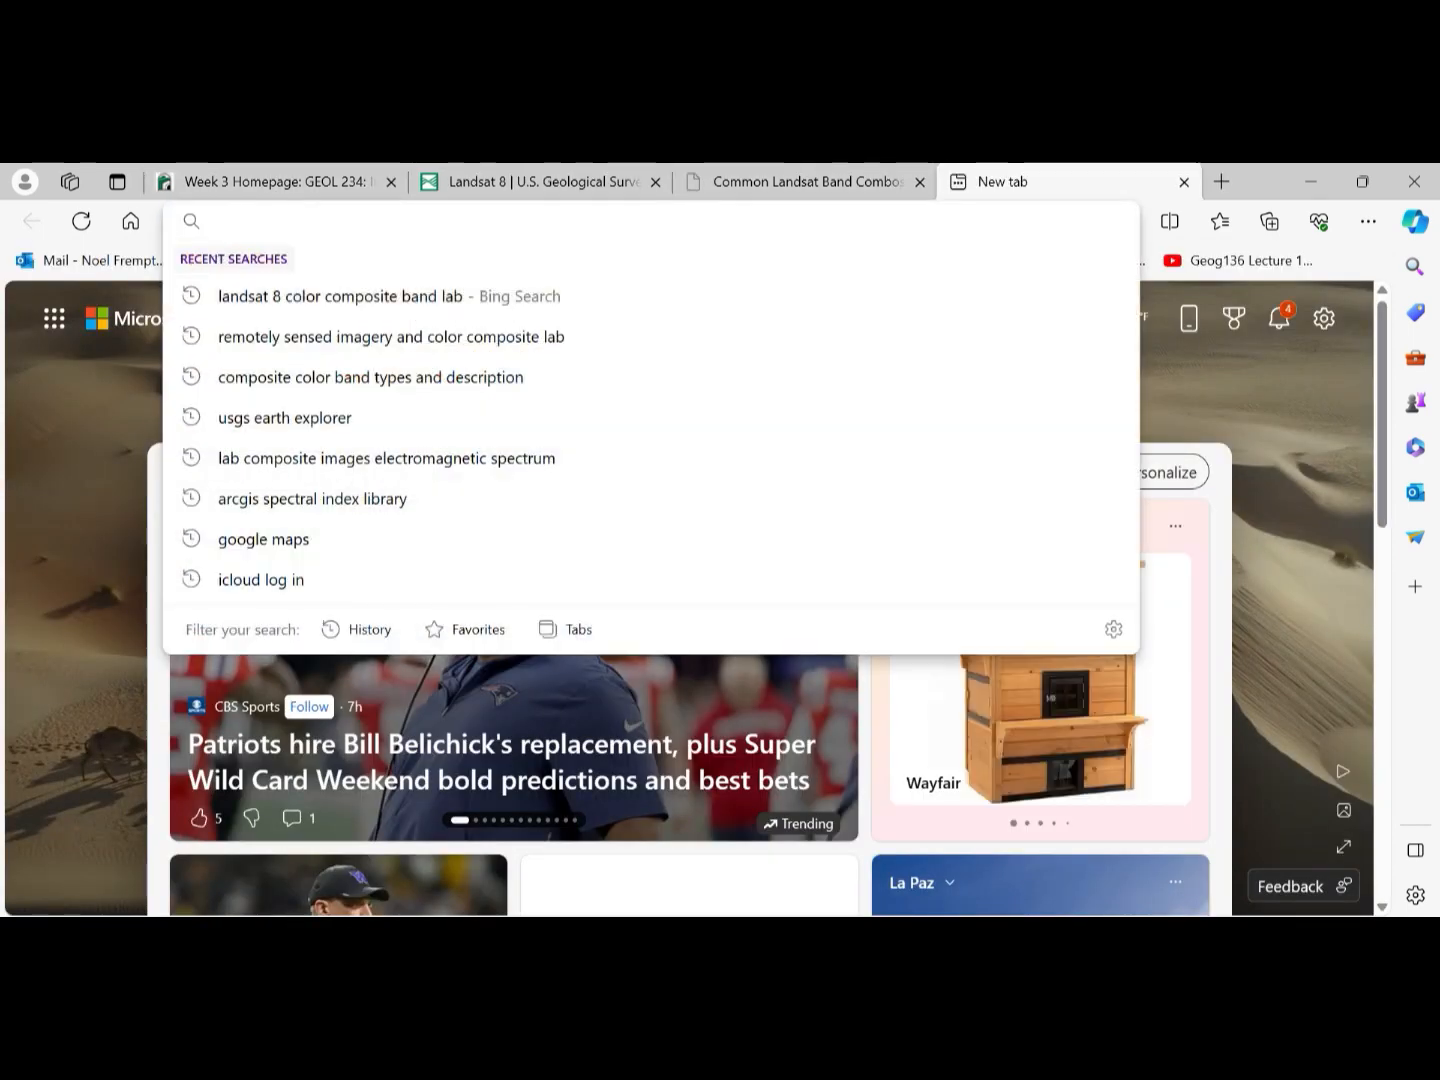
text(google.c)
key(Return)
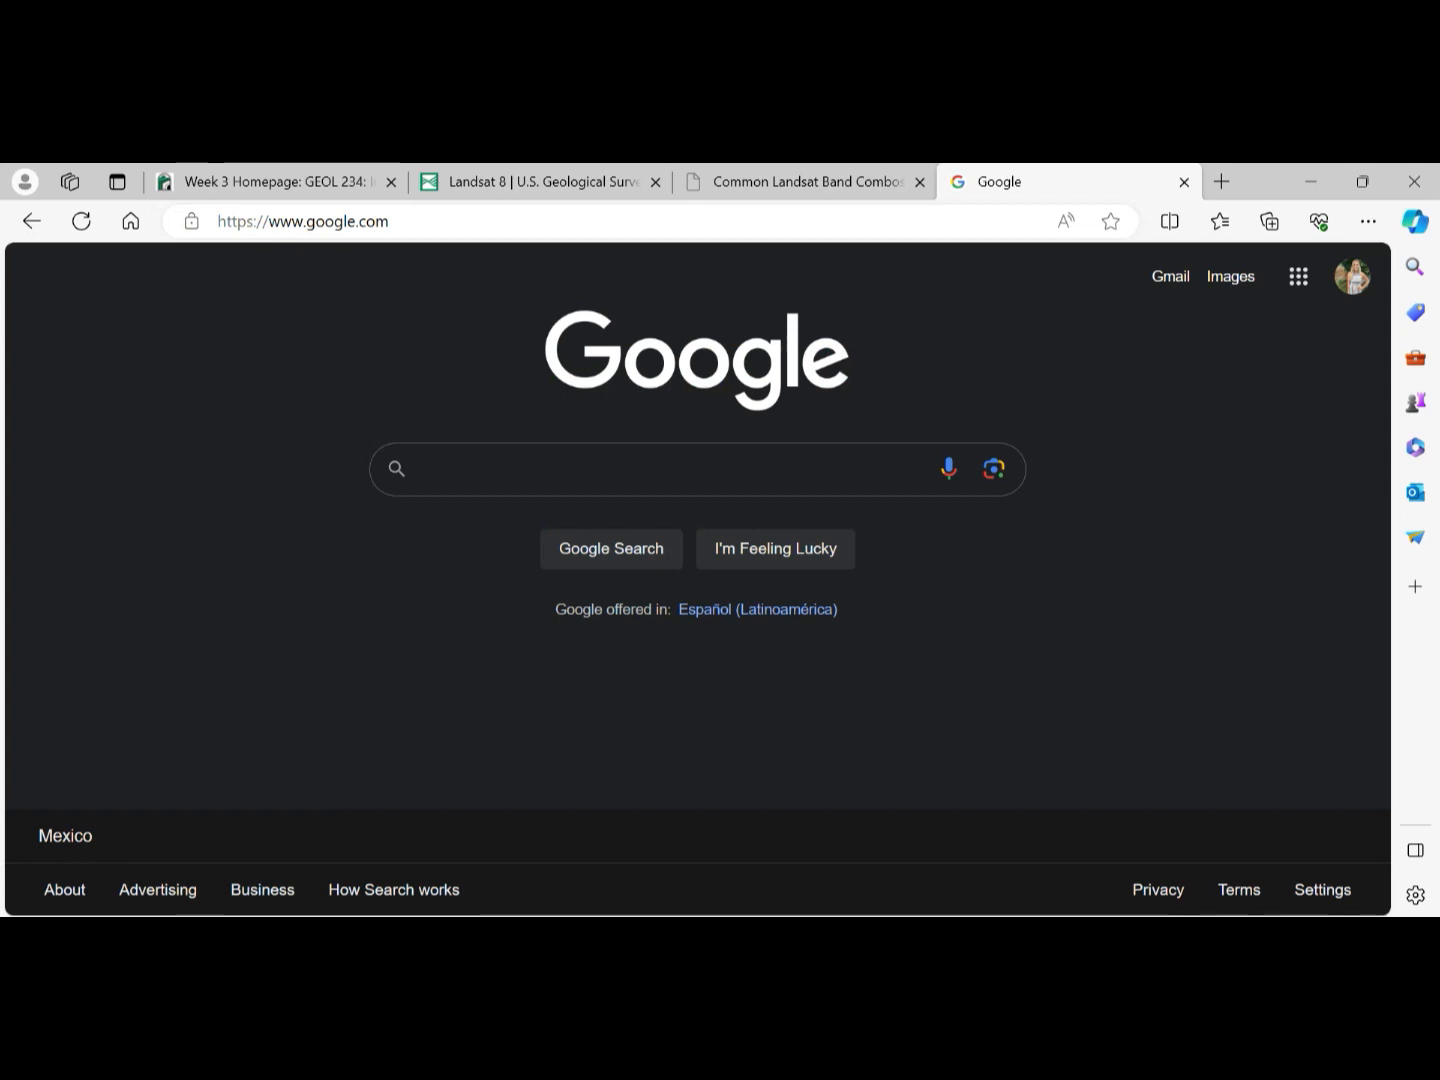
text(earth explorer)
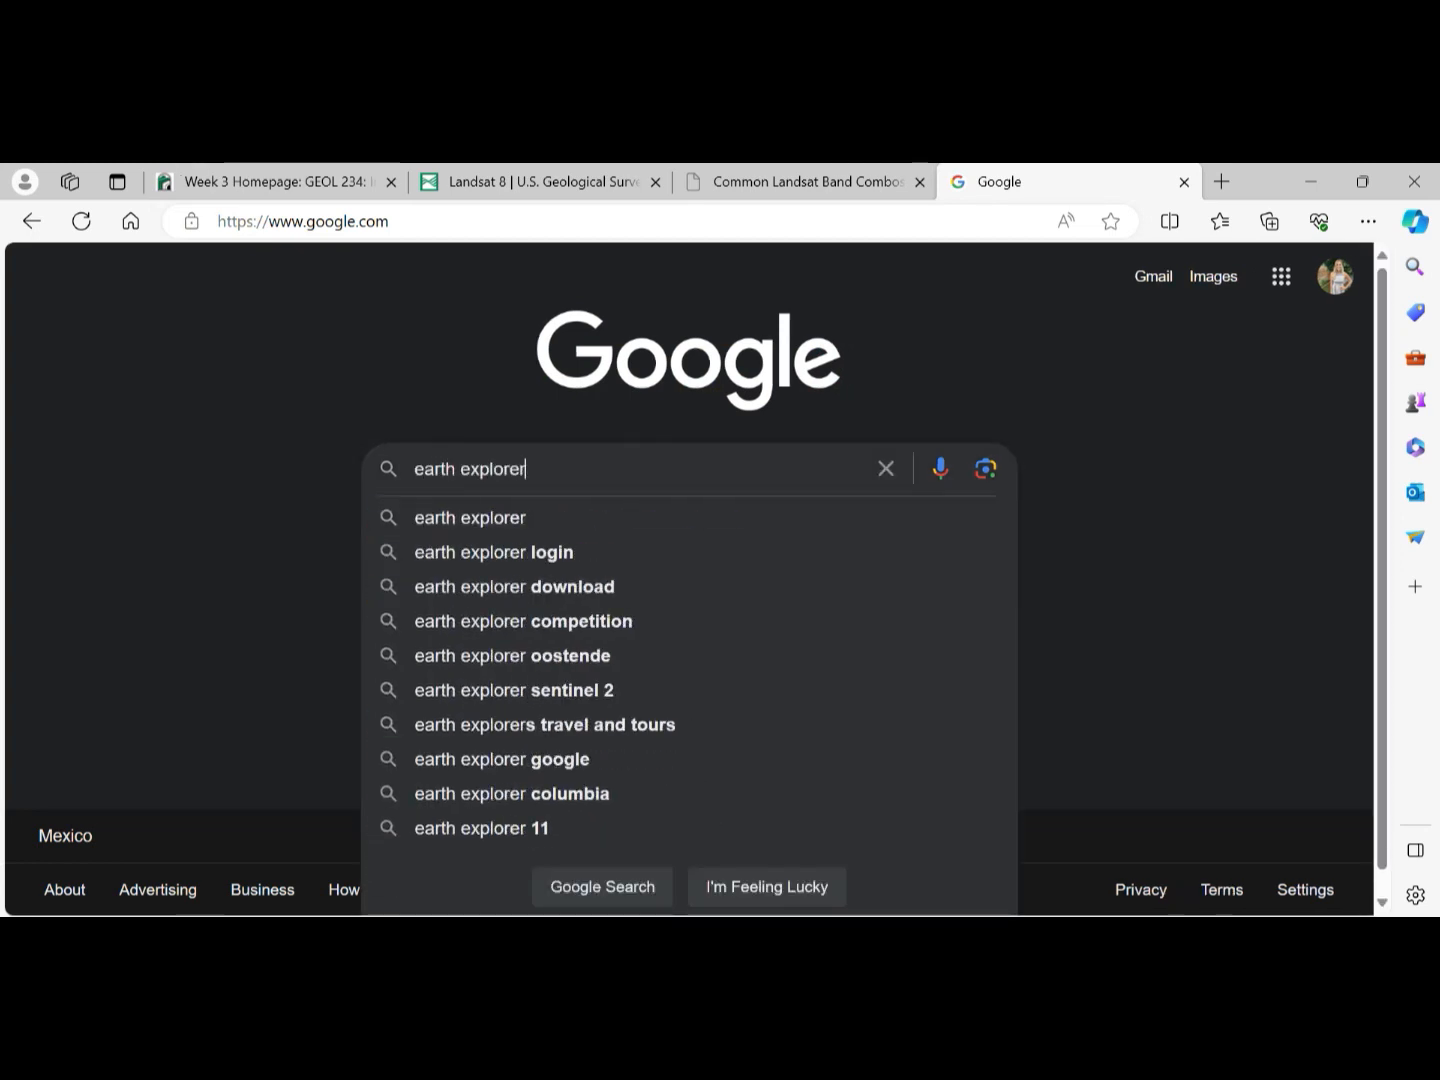
text( usgs)
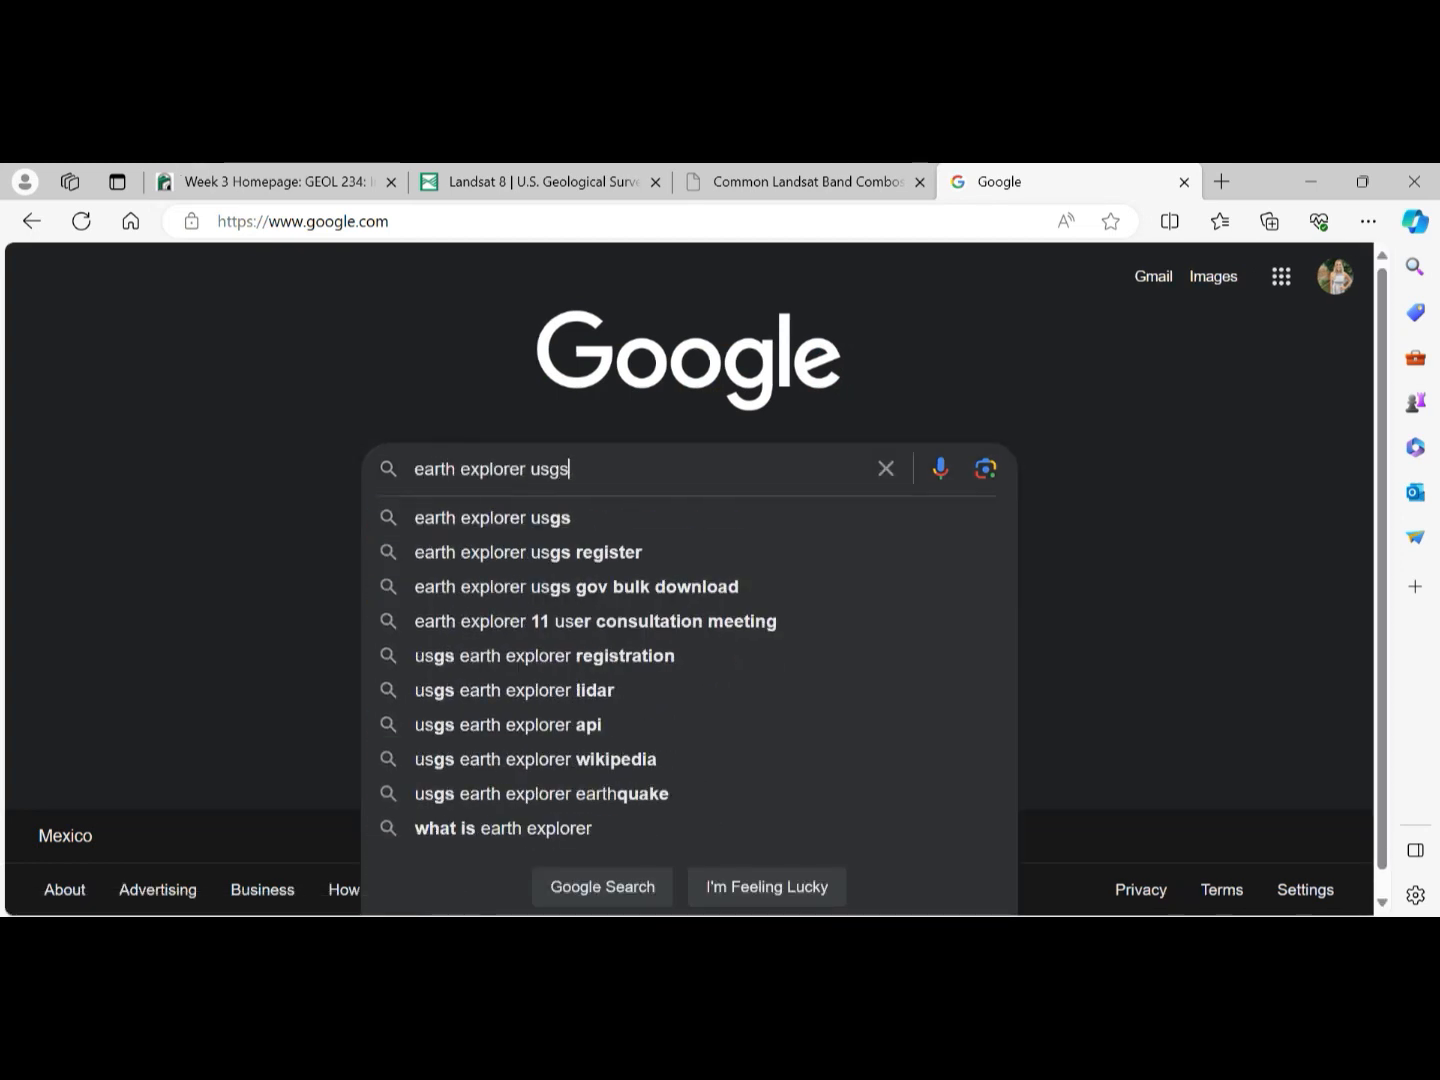
key(Return)
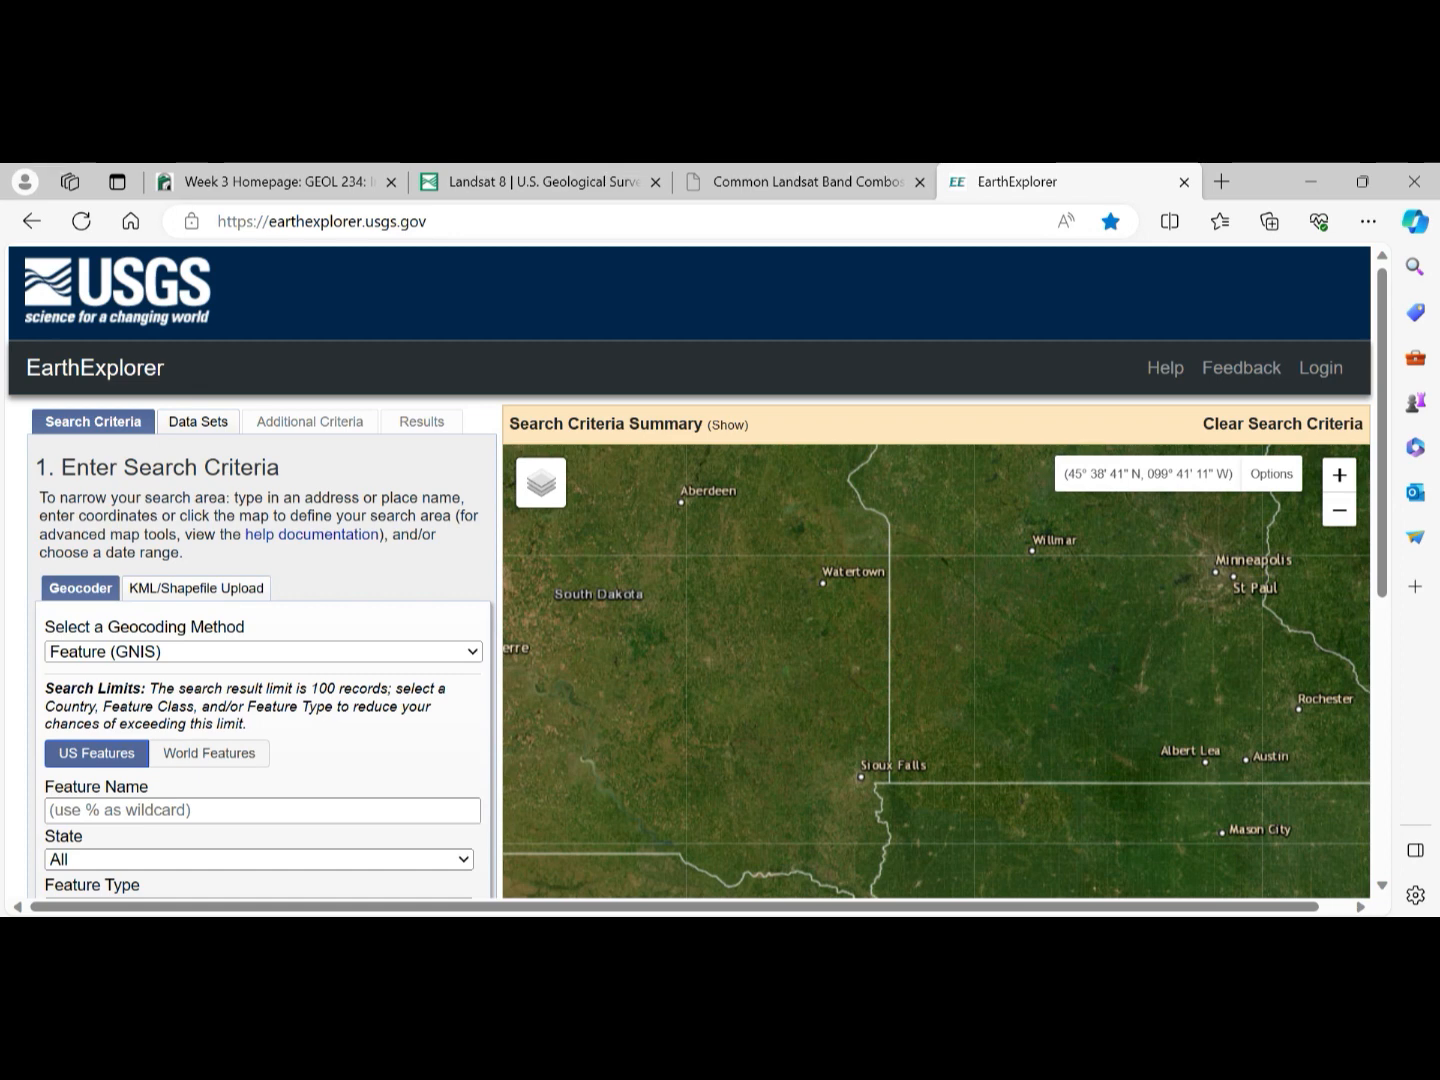
- Find the US feature San Luis Obispo in California and add its coordinates as the search area
scroll(690, 570, down, 2)
scroll(689, 571, down, 2)
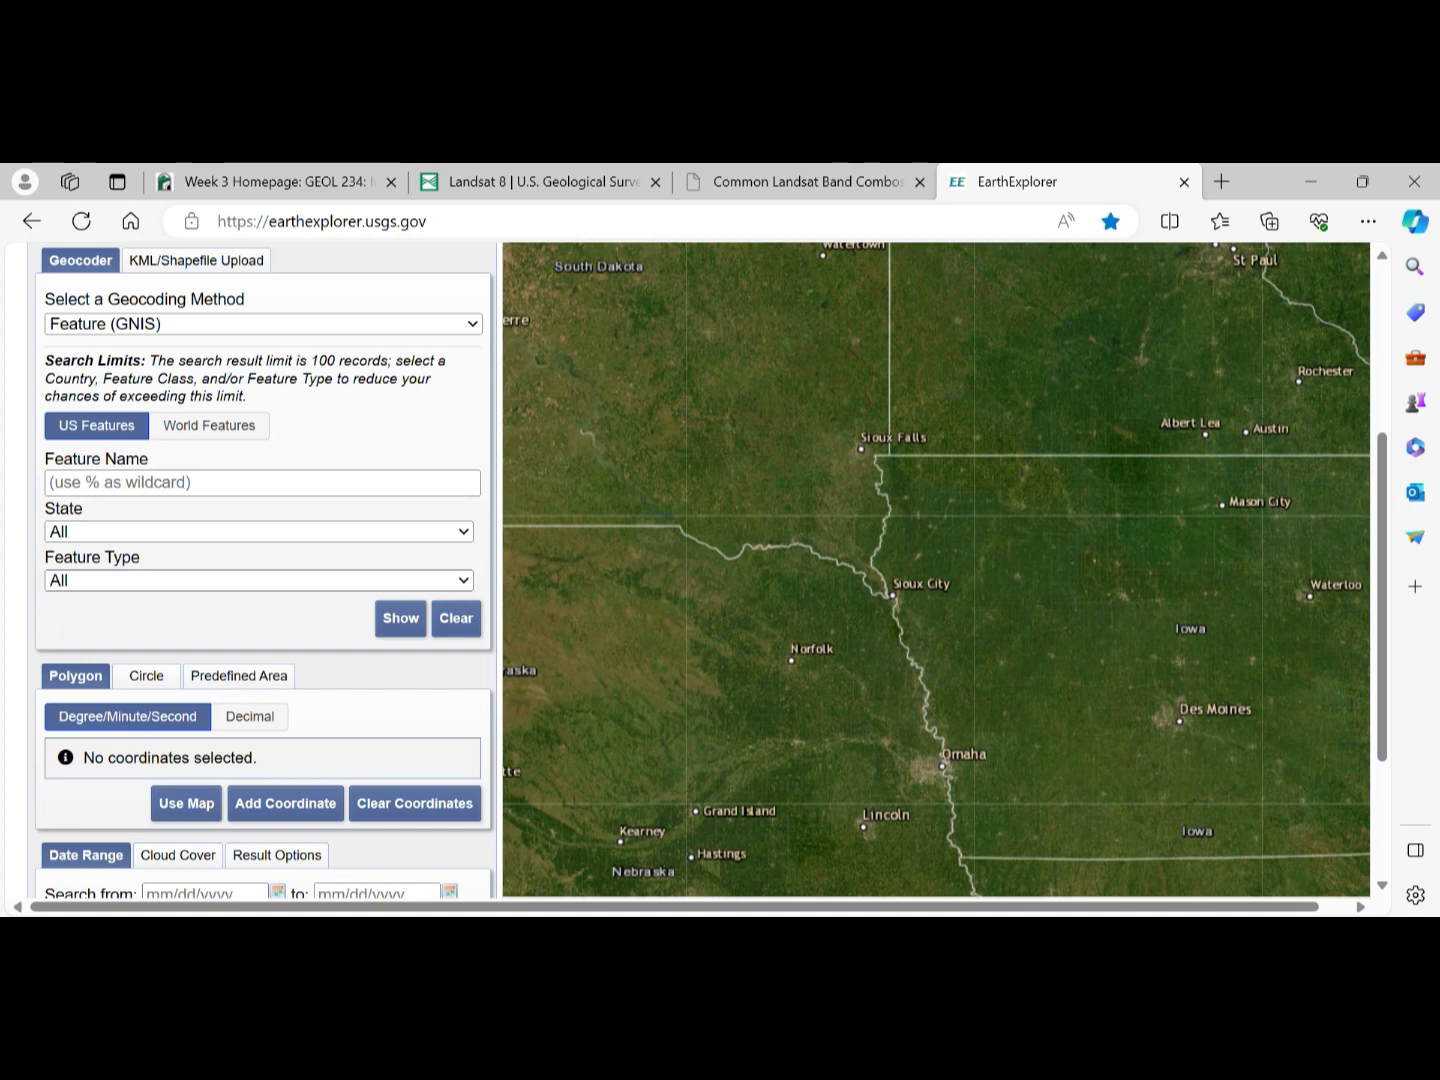
click(262, 482)
text(San u)
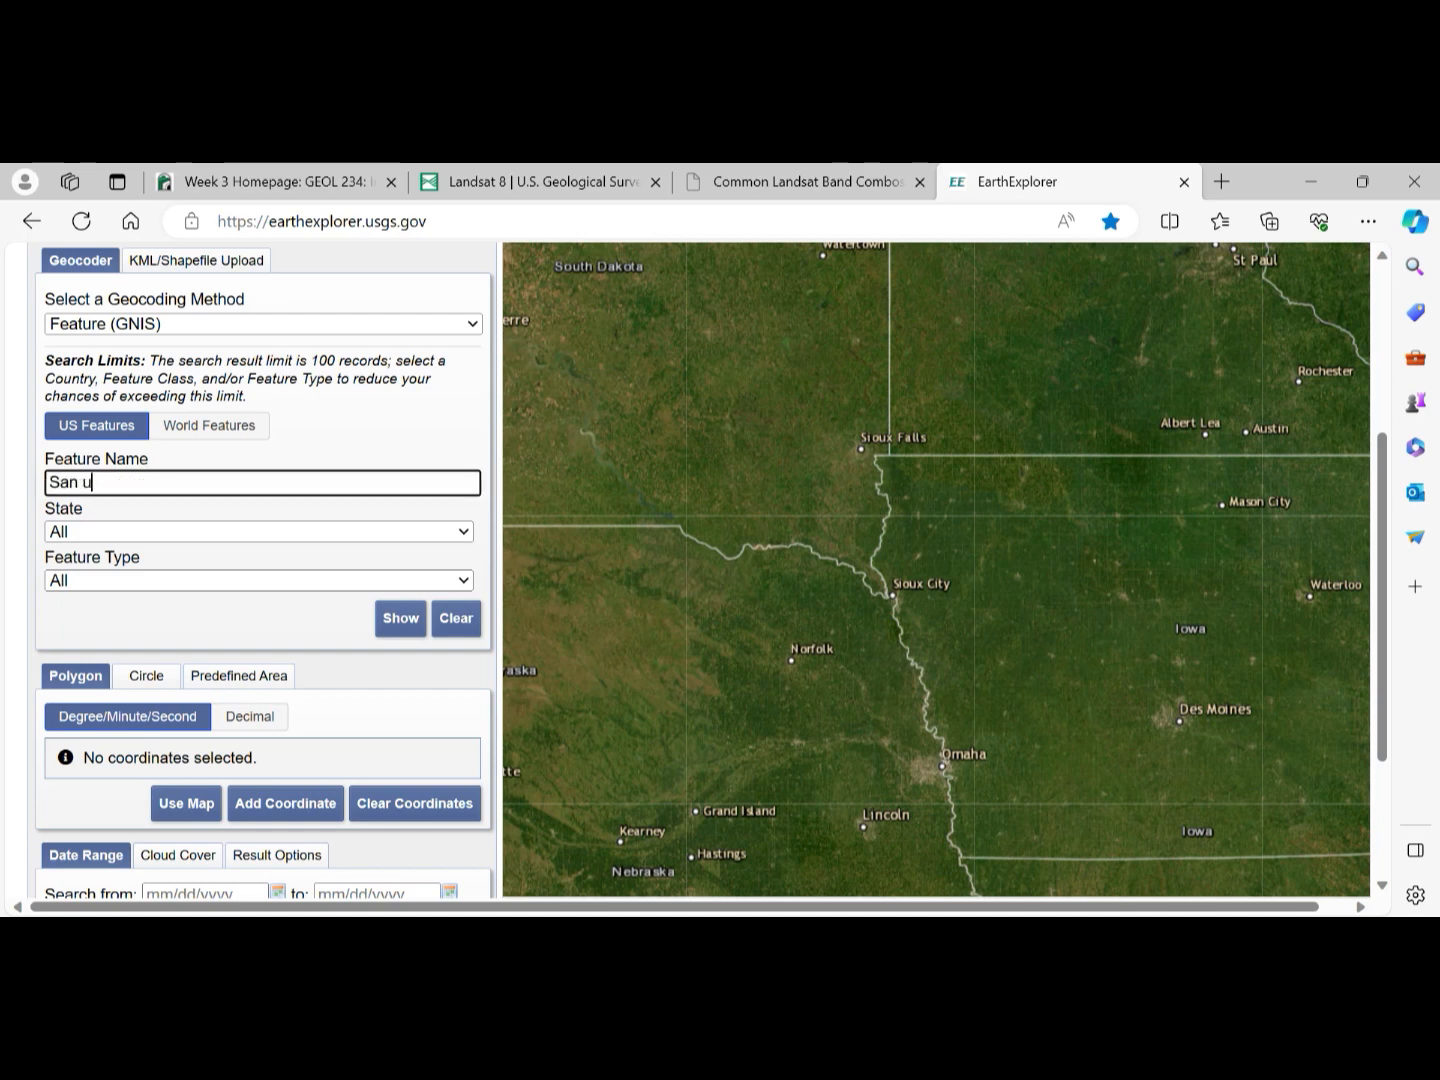
key(BackSpace)
text(Luis Obispo)
click(257, 532)
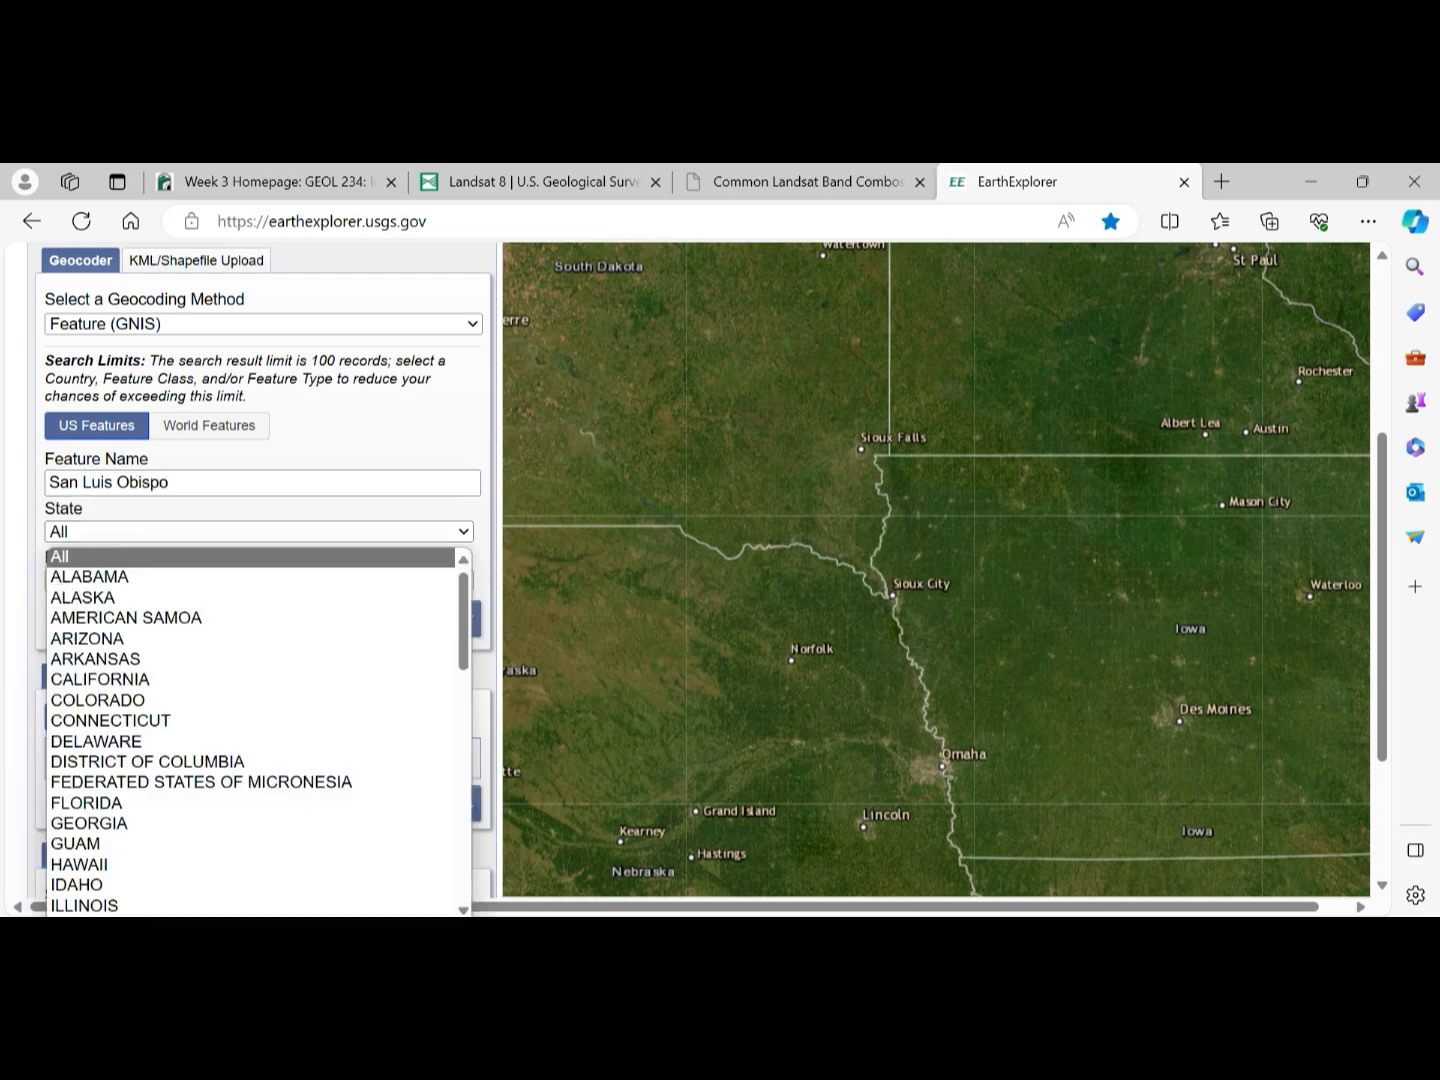
click(250, 679)
click(400, 618)
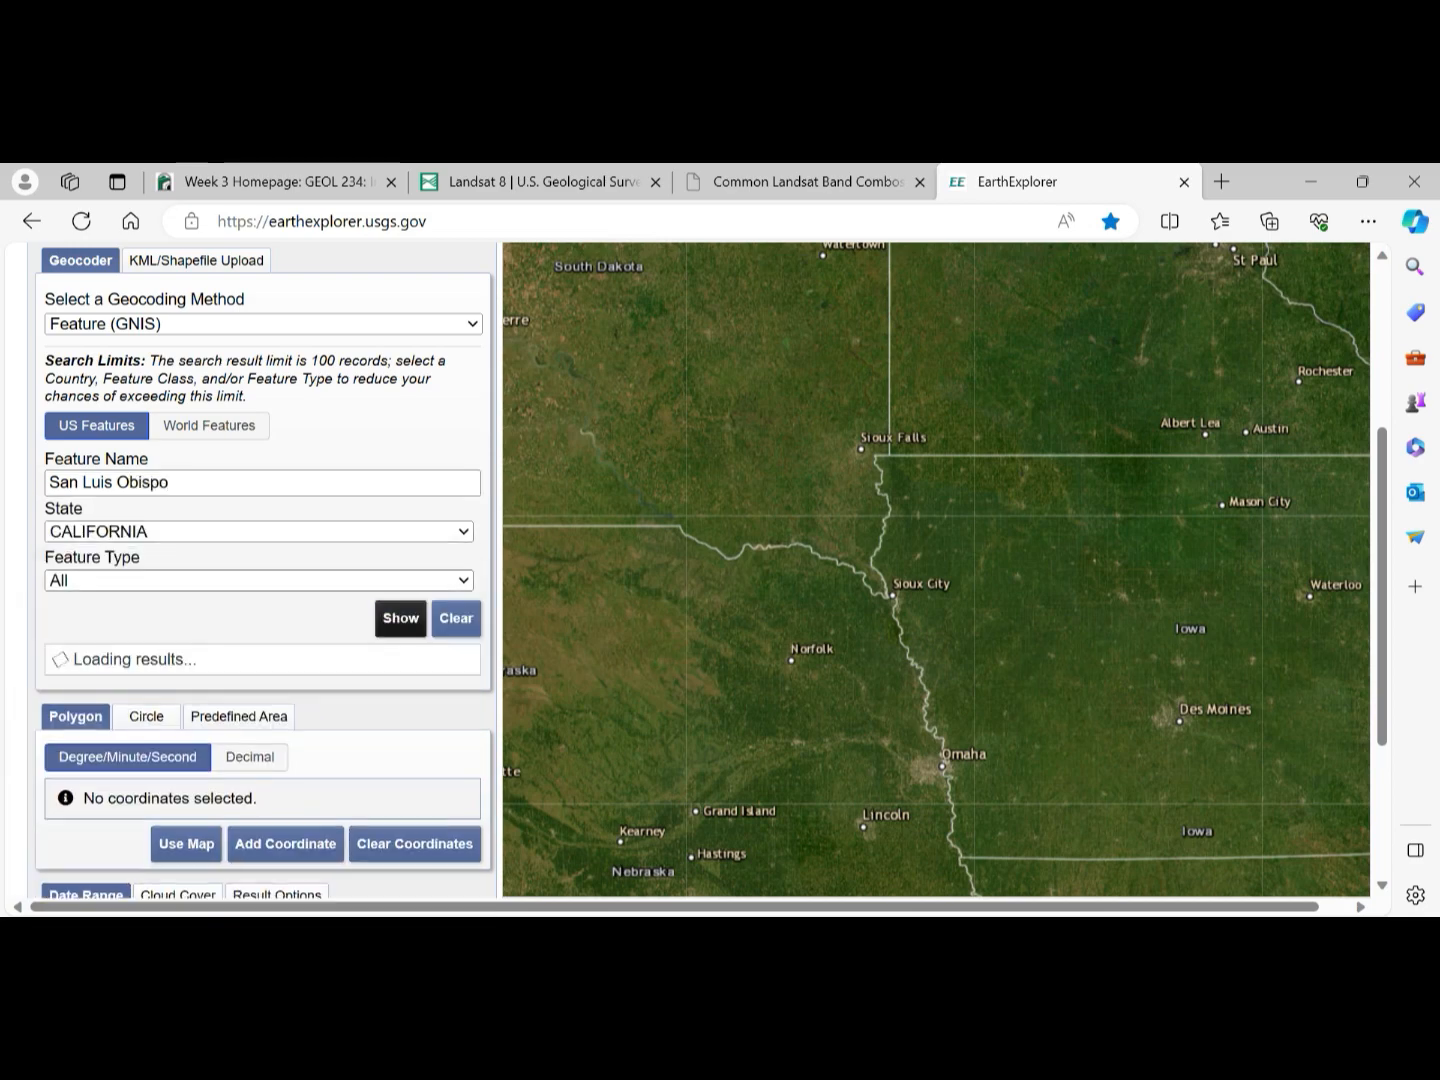
scroll(401, 600, down, 1)
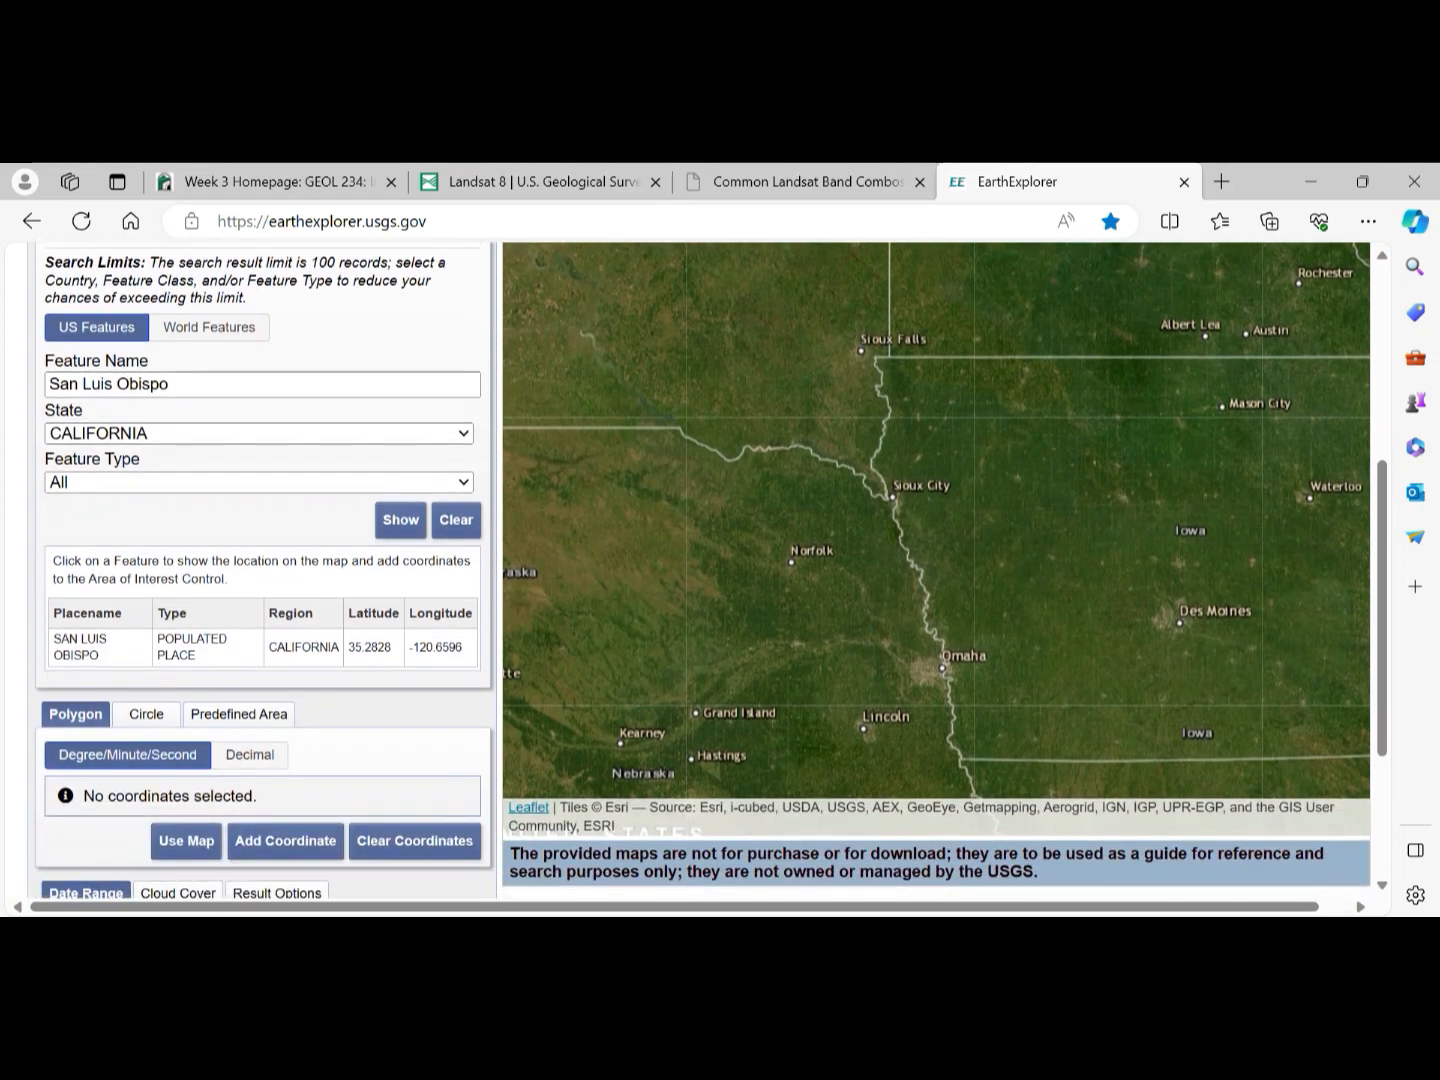
click(93, 646)
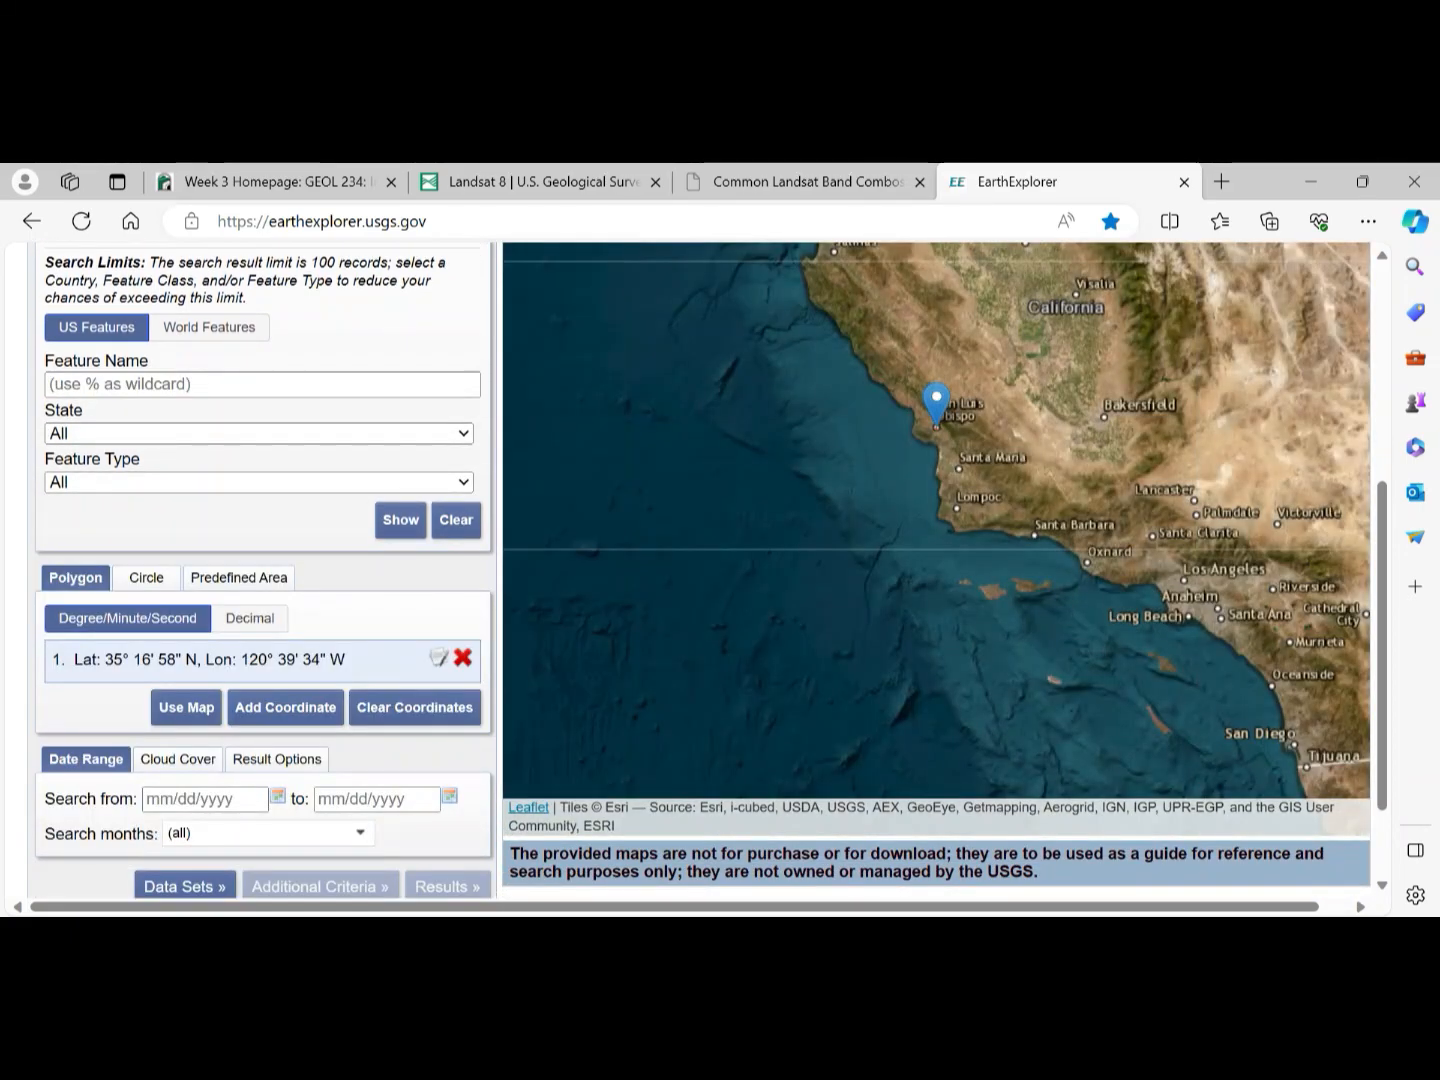
- Limit the search's cloud cover range to 0% - 10%
scroll(284, 707, down, 1)
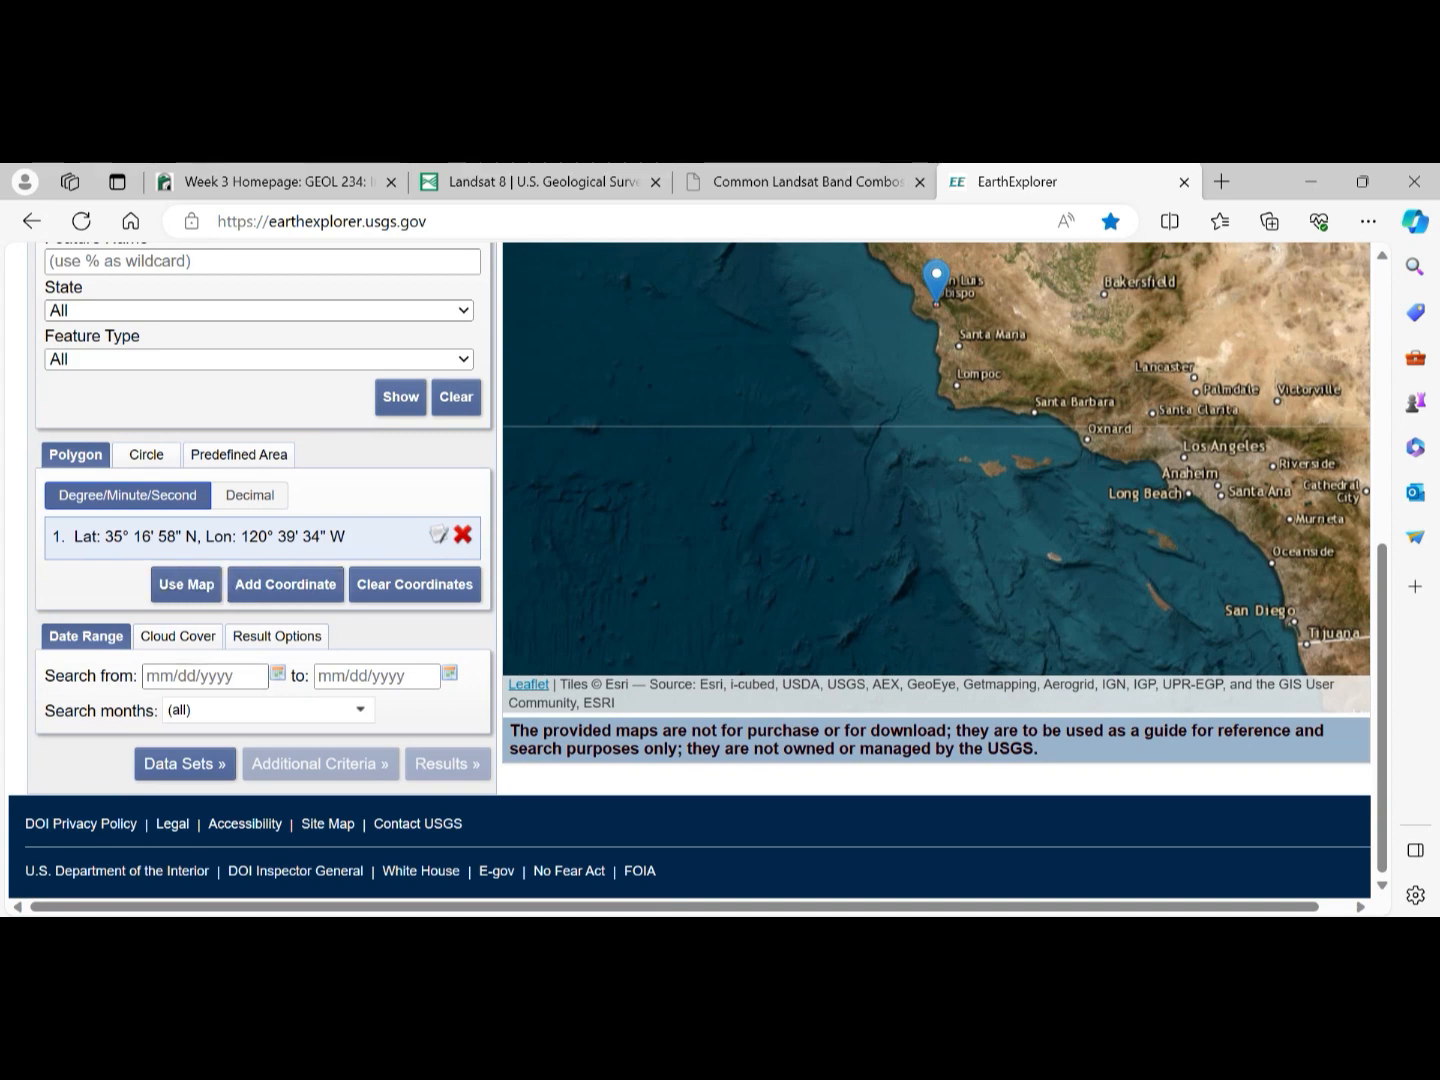
click(177, 636)
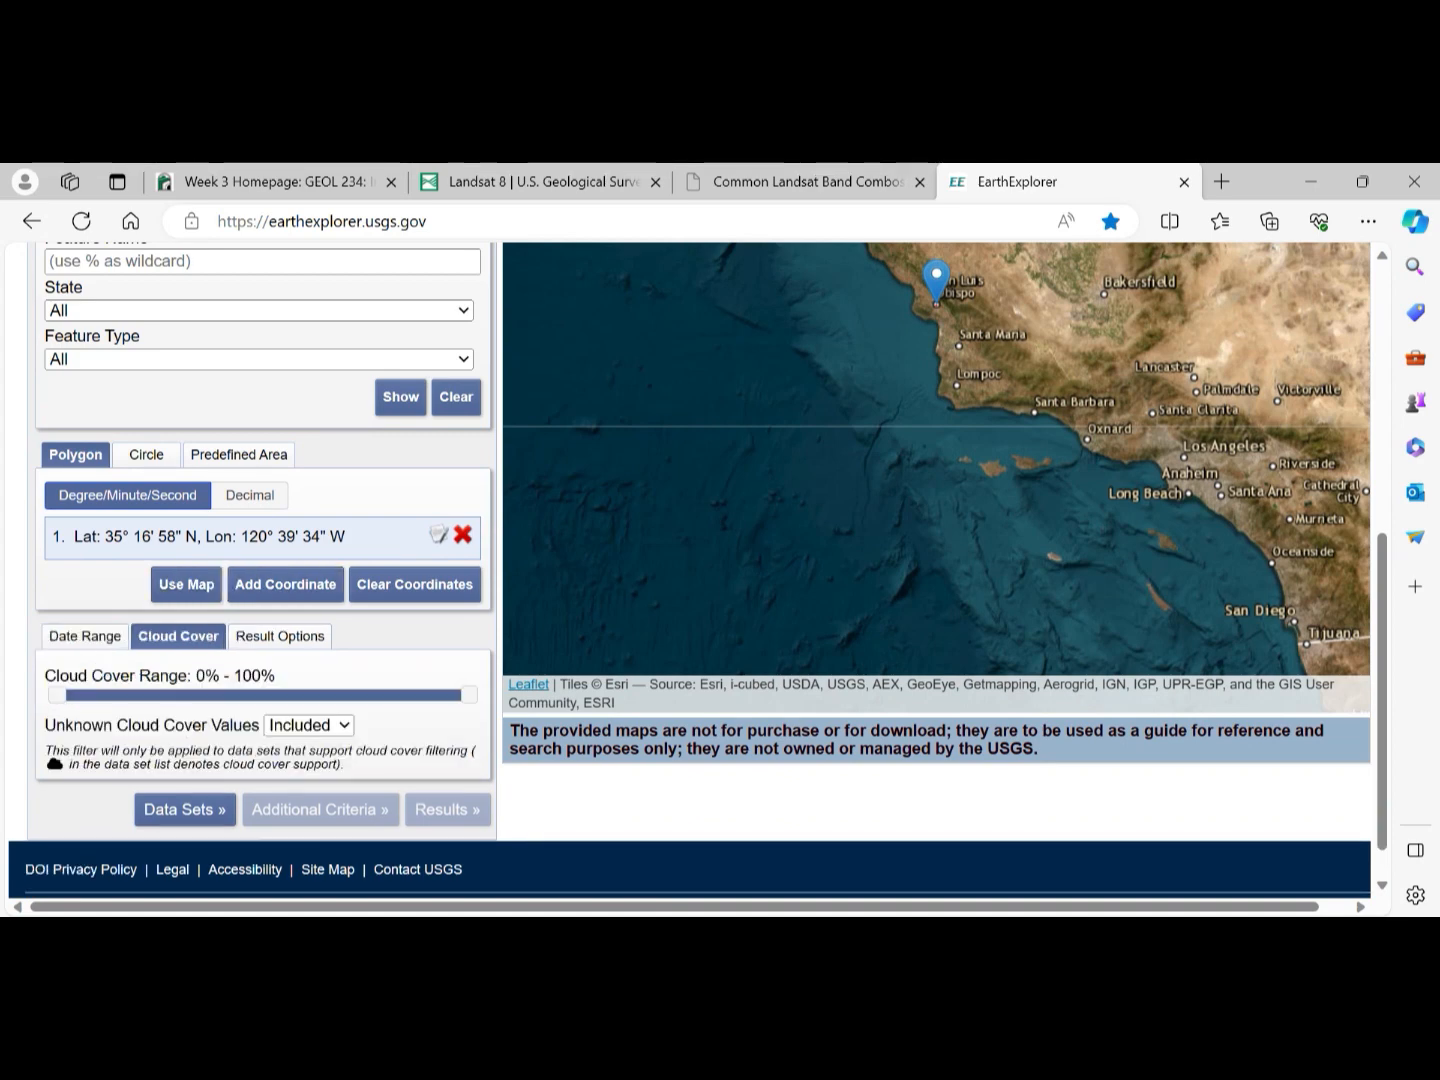
drag(468, 695, 99, 694)
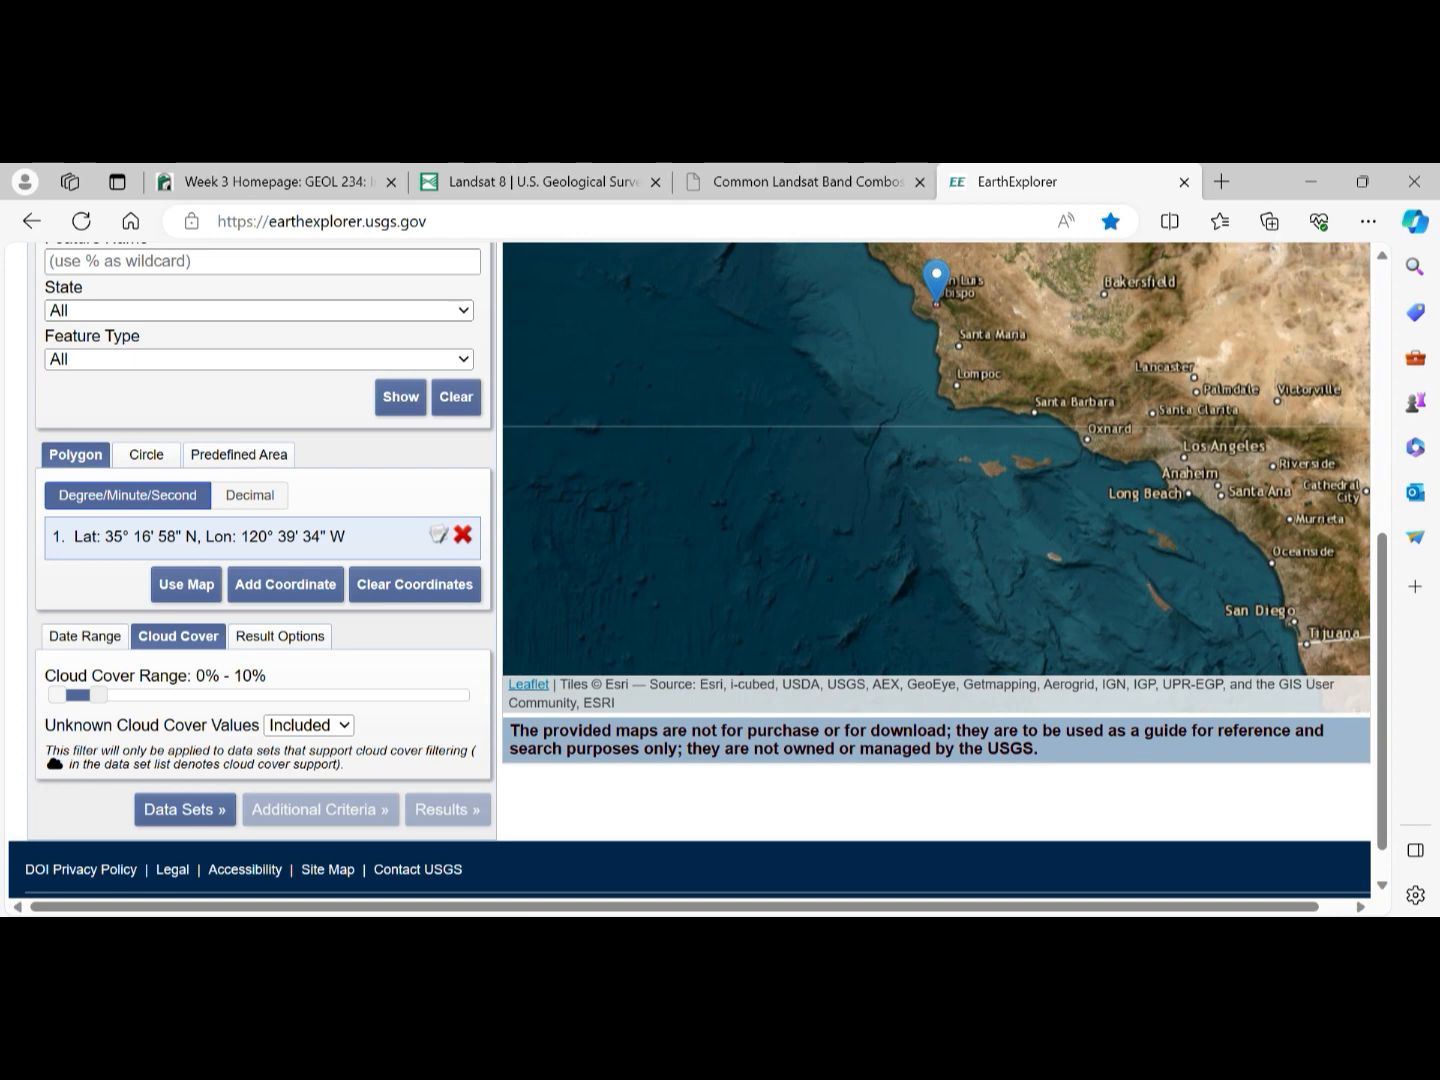
- Set the search date range from 01/01/2021 to 01/12/2024
click(85, 636)
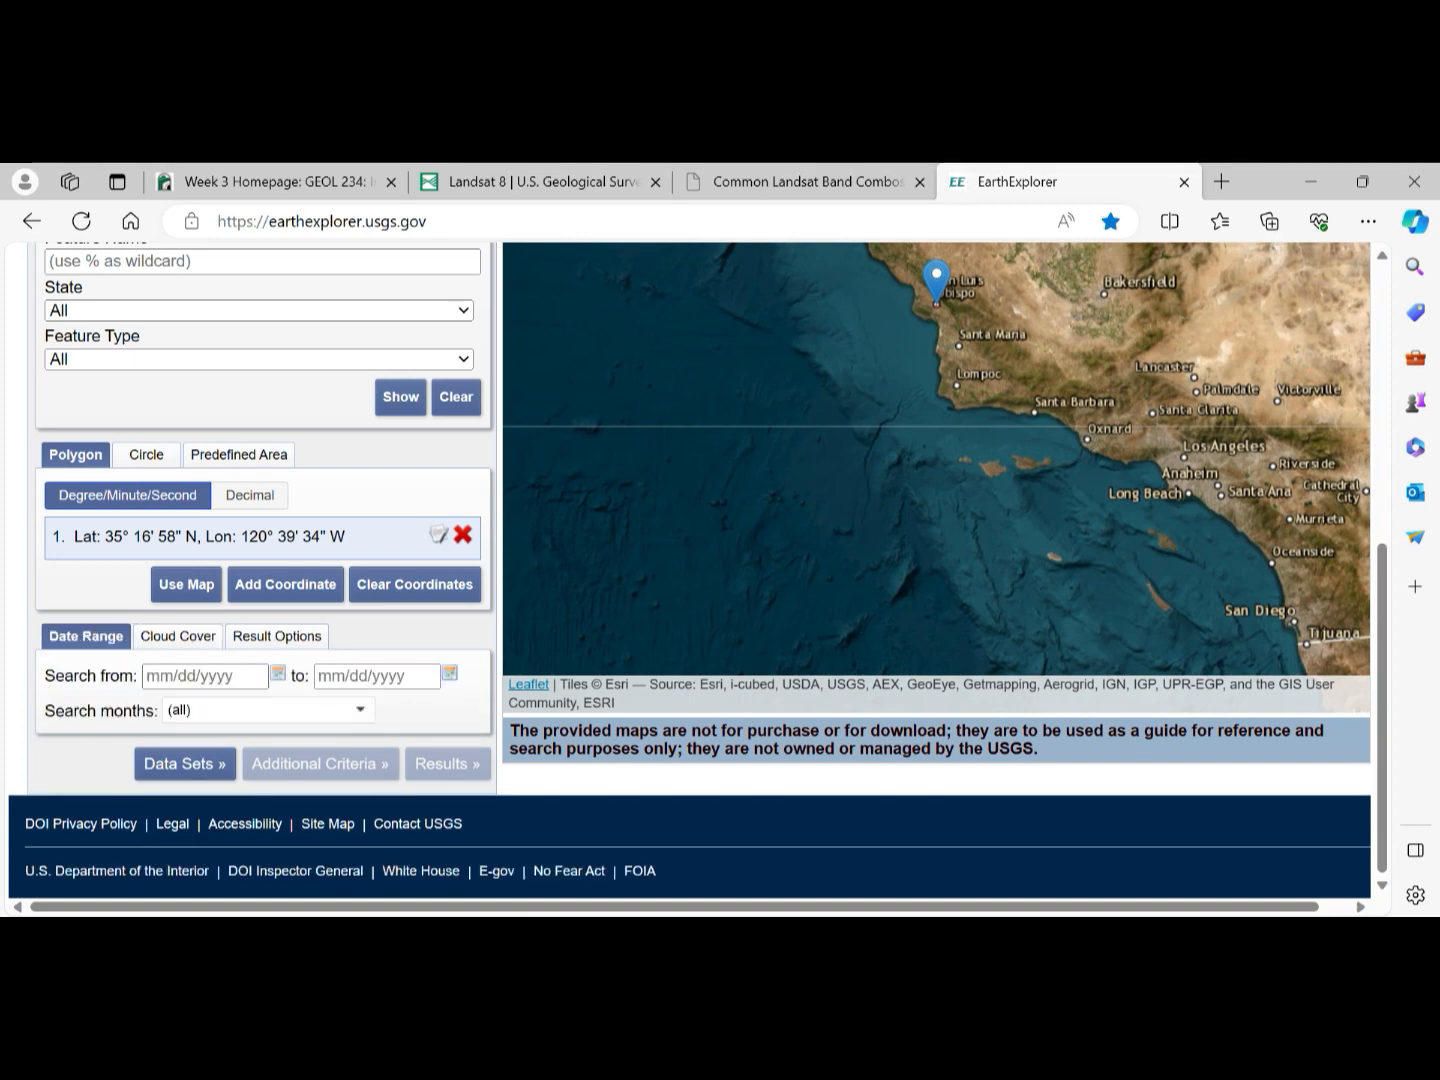
click(205, 677)
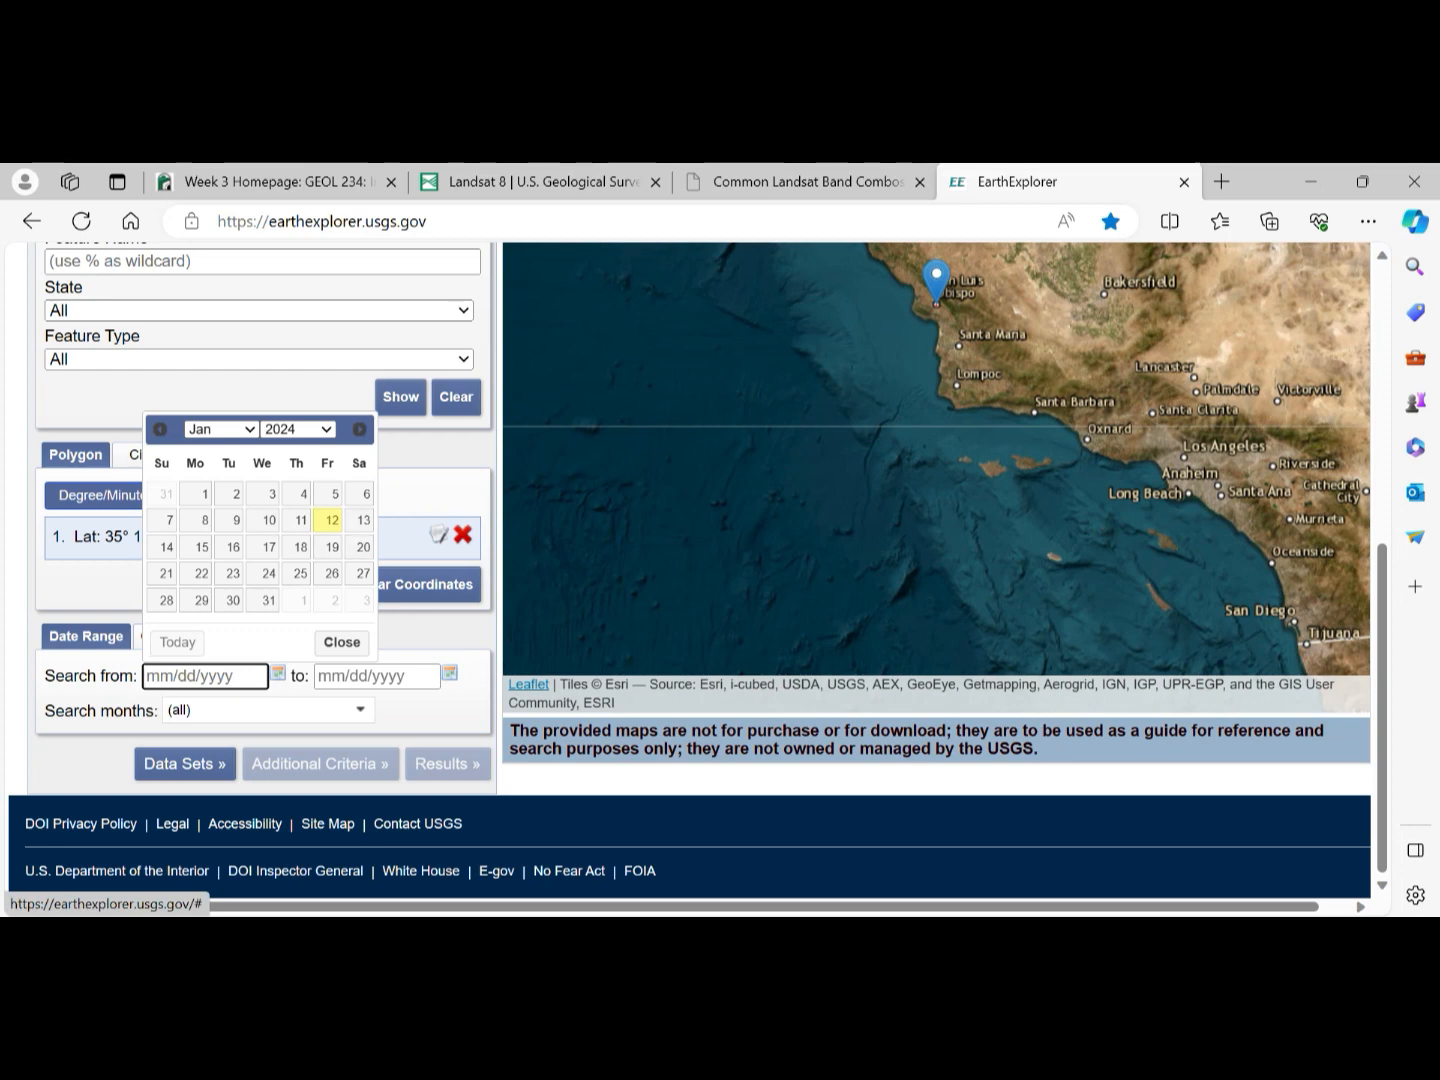
click(297, 429)
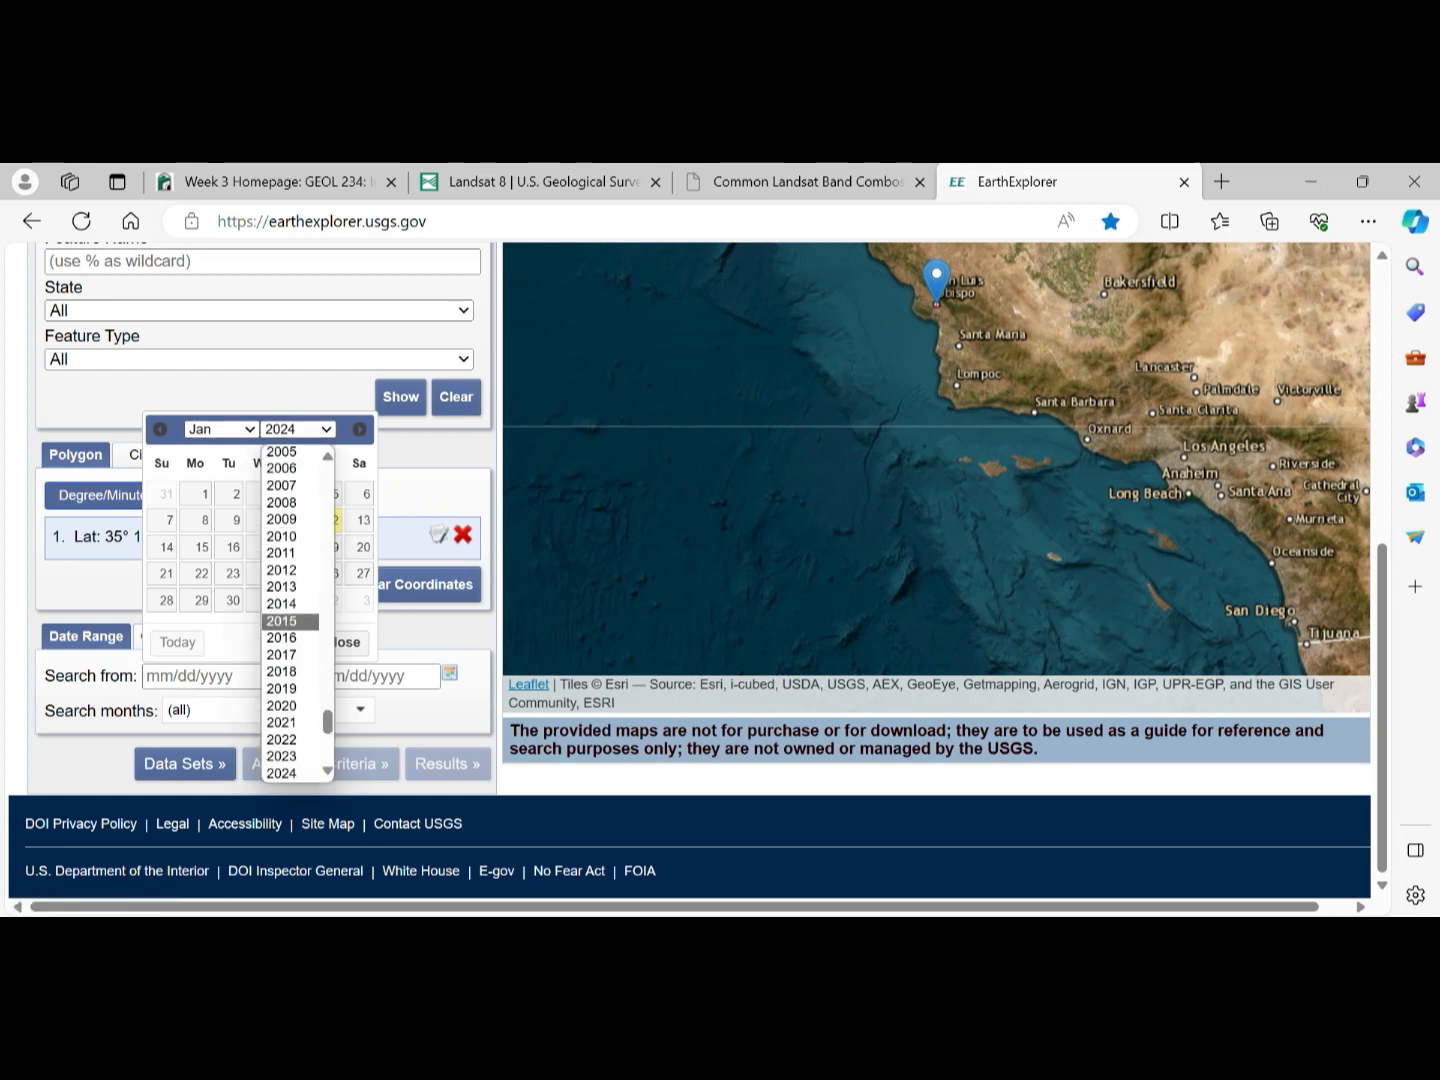
click(282, 722)
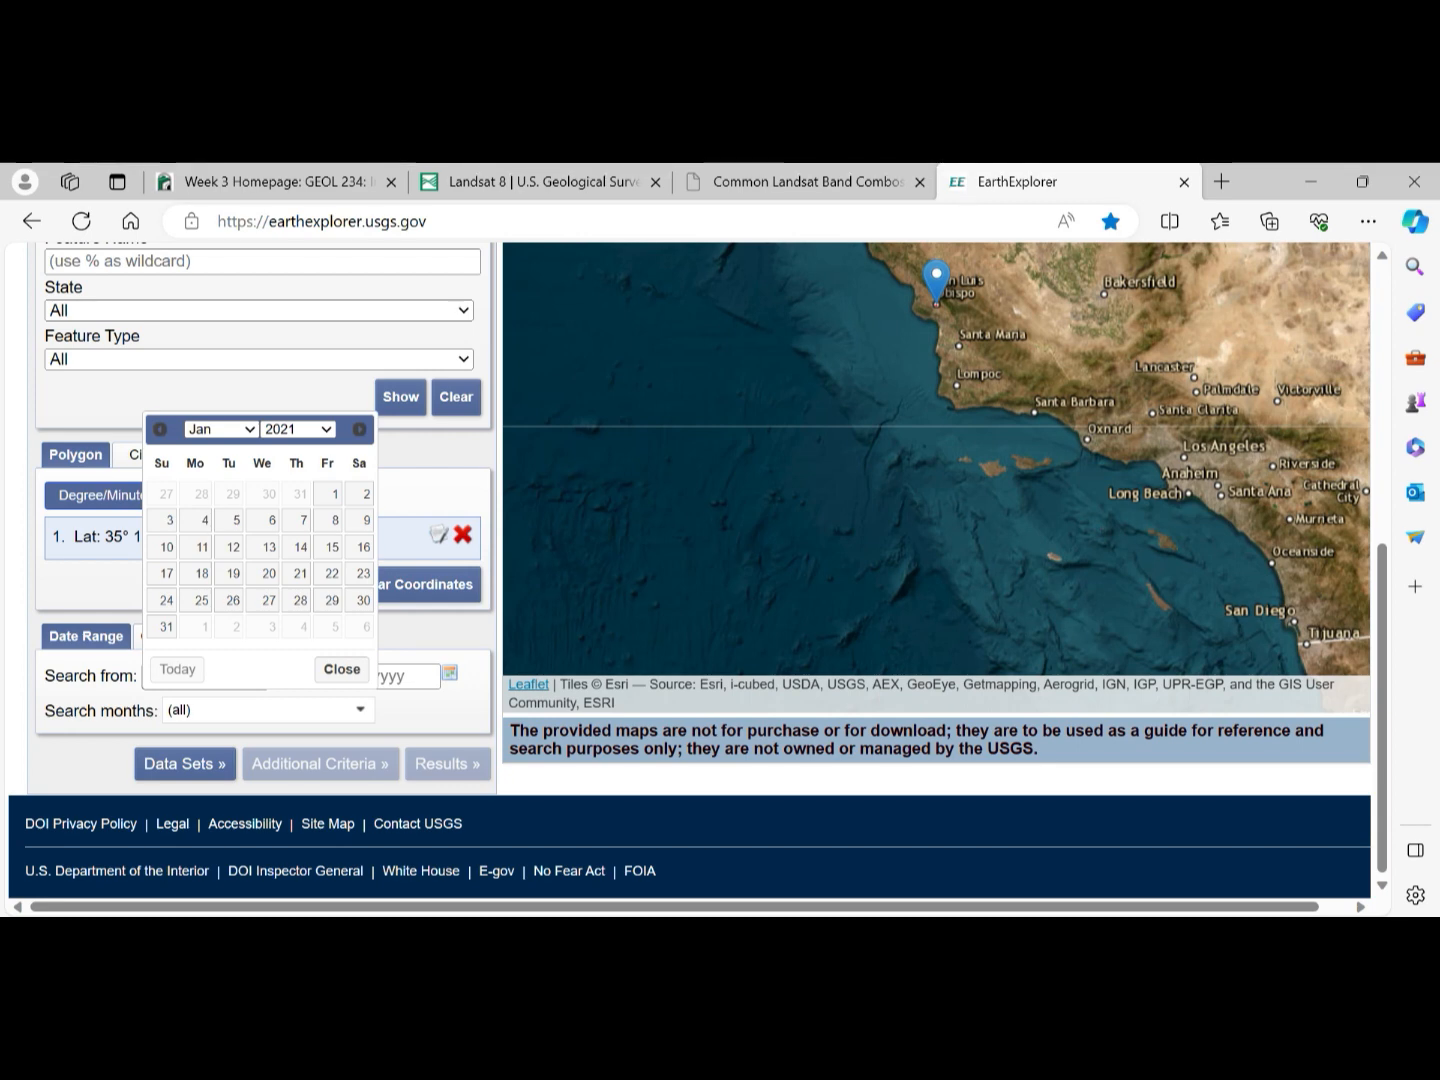
click(335, 492)
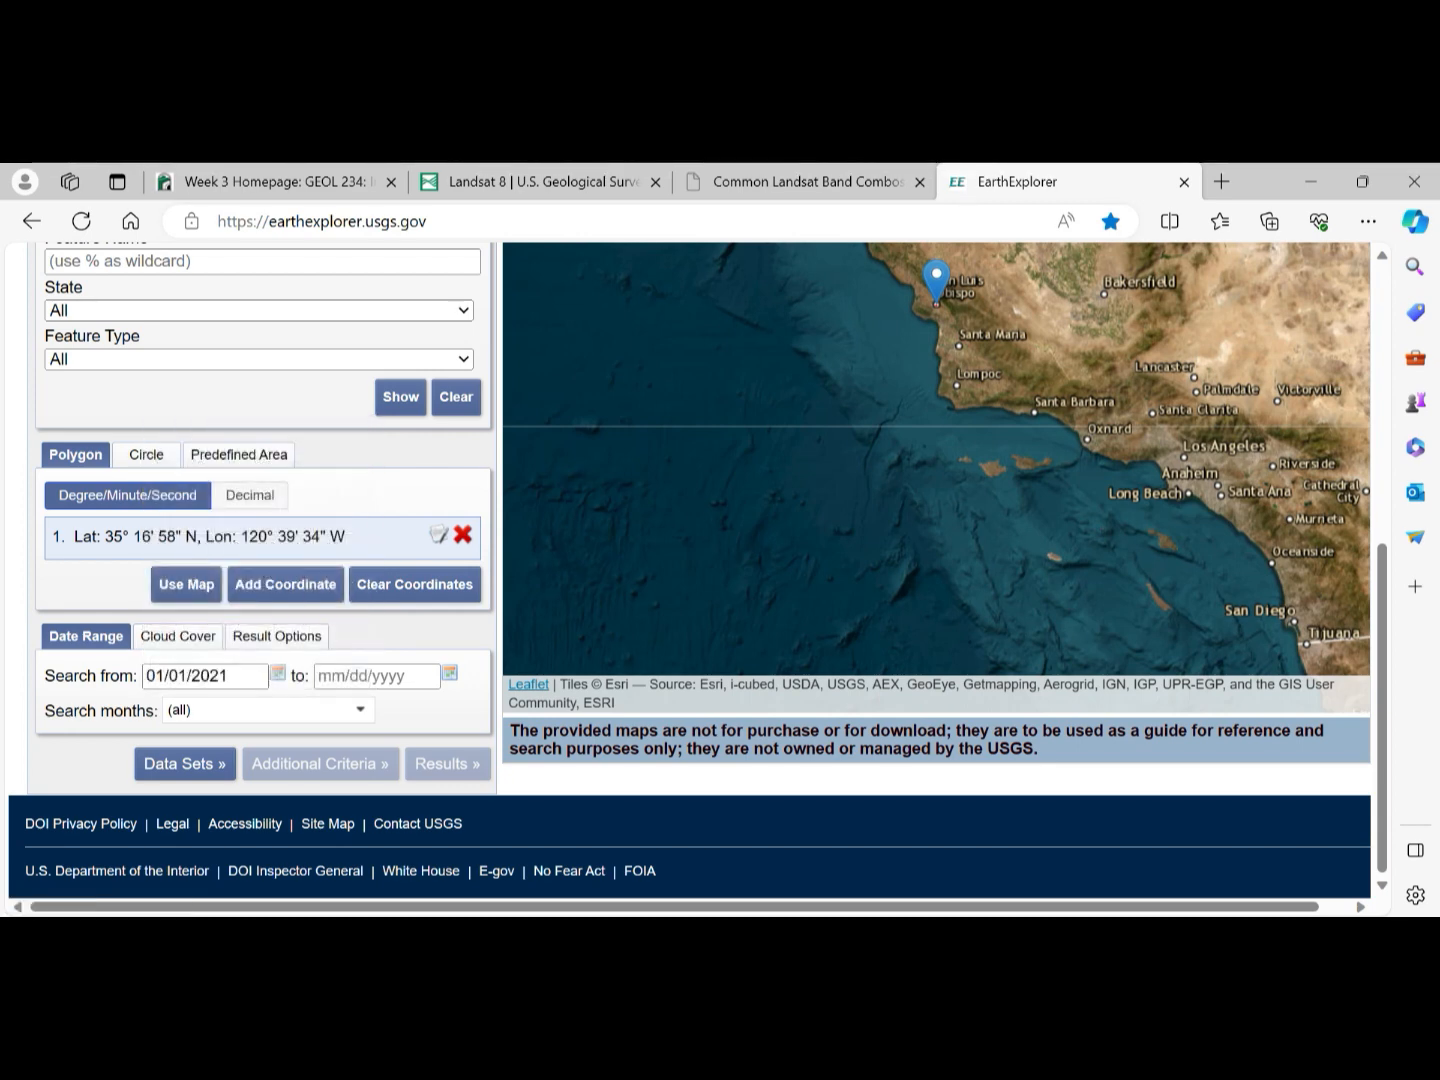
click(450, 673)
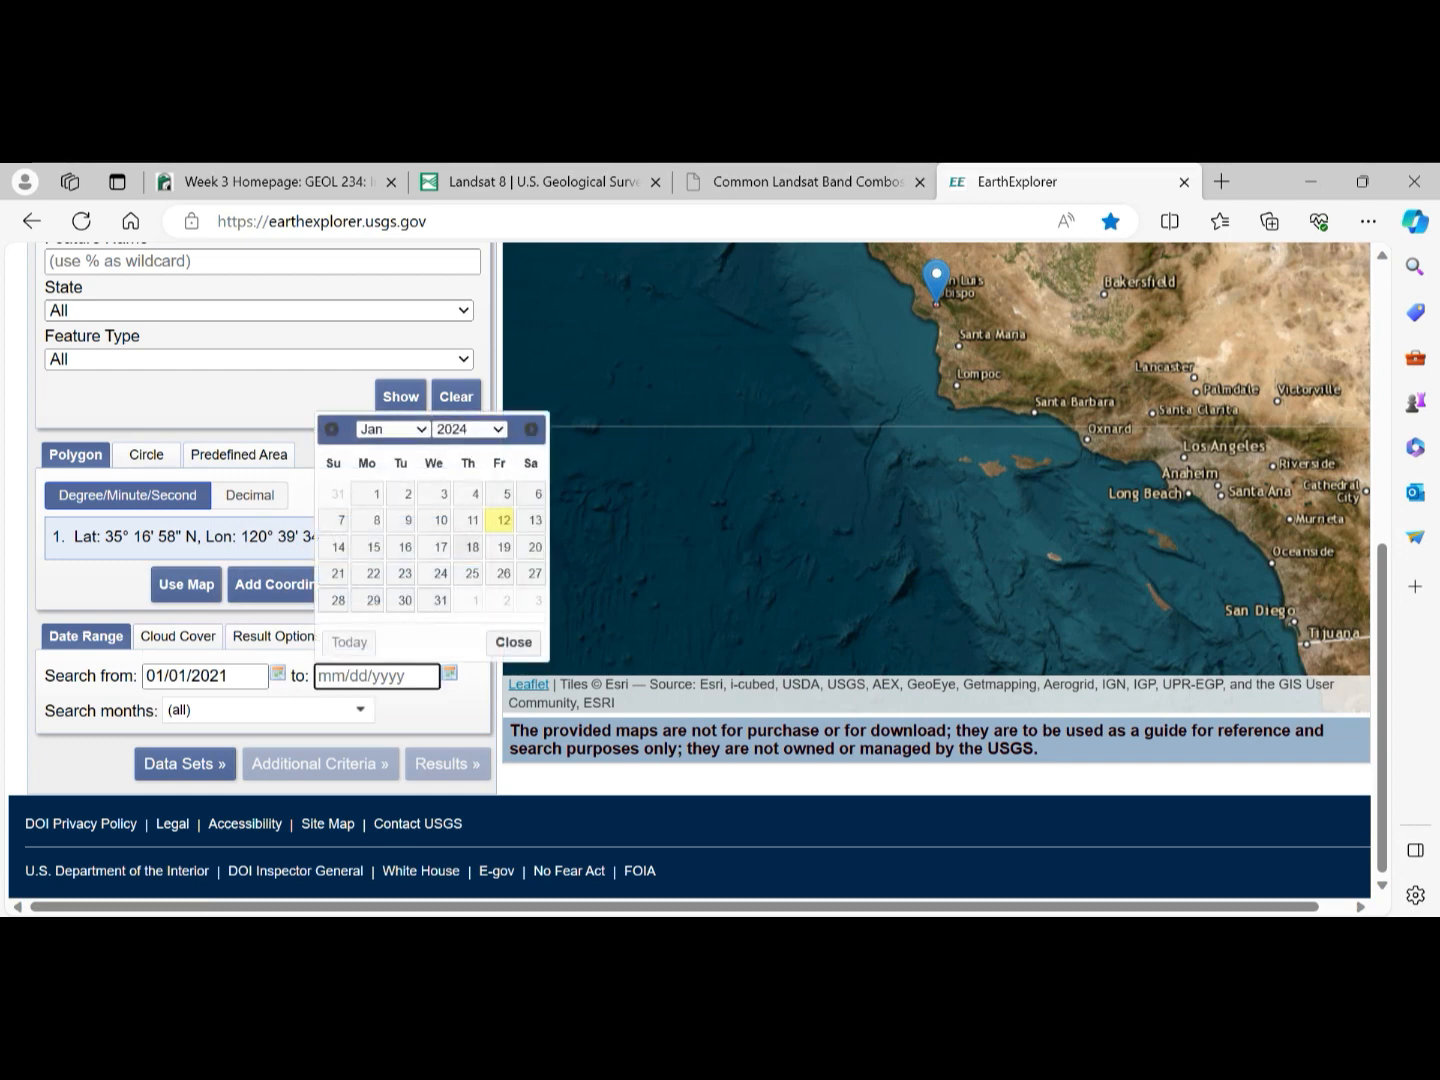
click(504, 520)
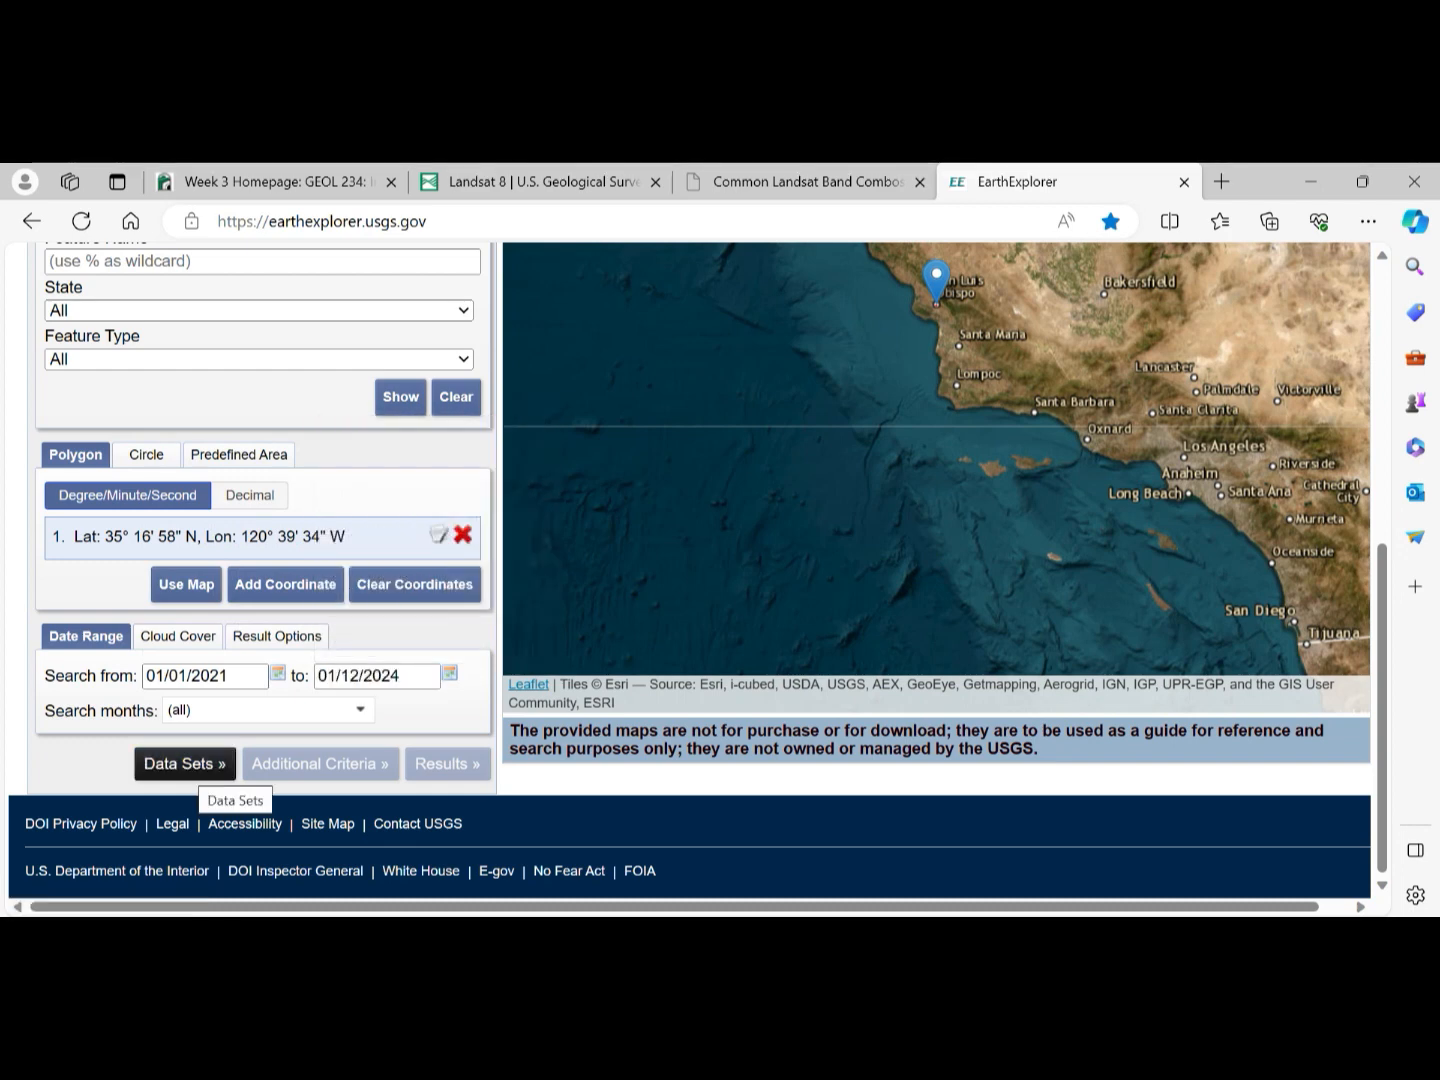
- Choose Landsat 8-9 OLI/TIRS C2 L1 from Landsat Collection 2 Level-1 as the data set to search
scroll(265, 600, up, 2)
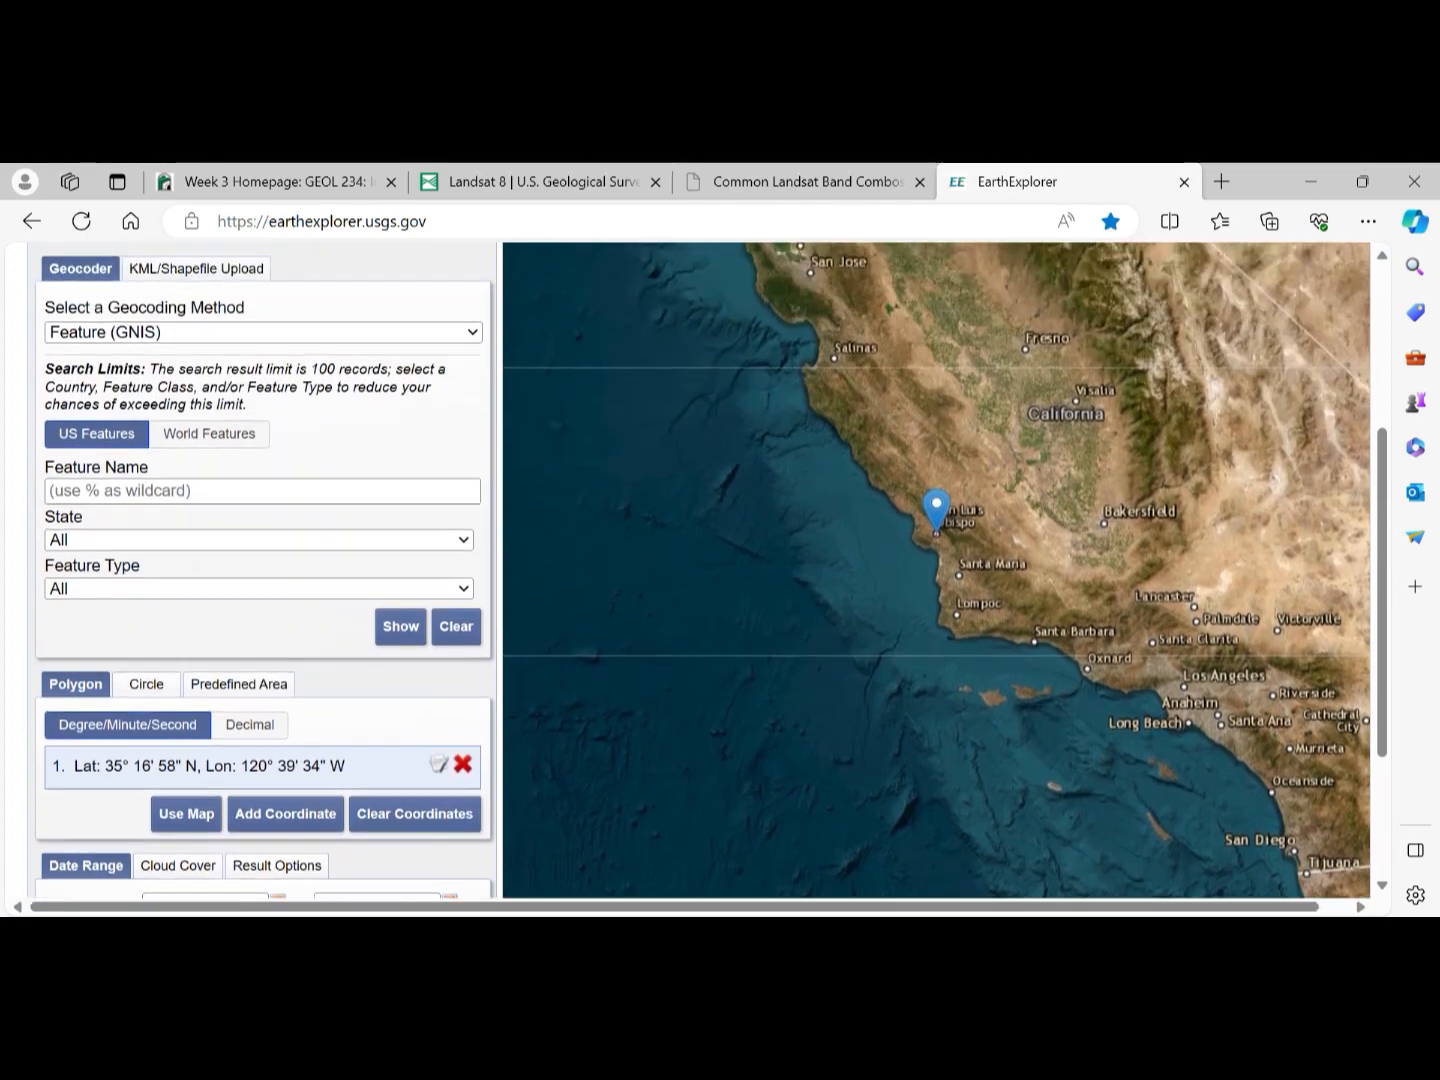
scroll(265, 600, down, 2)
scroll(185, 765, down, 1)
click(184, 762)
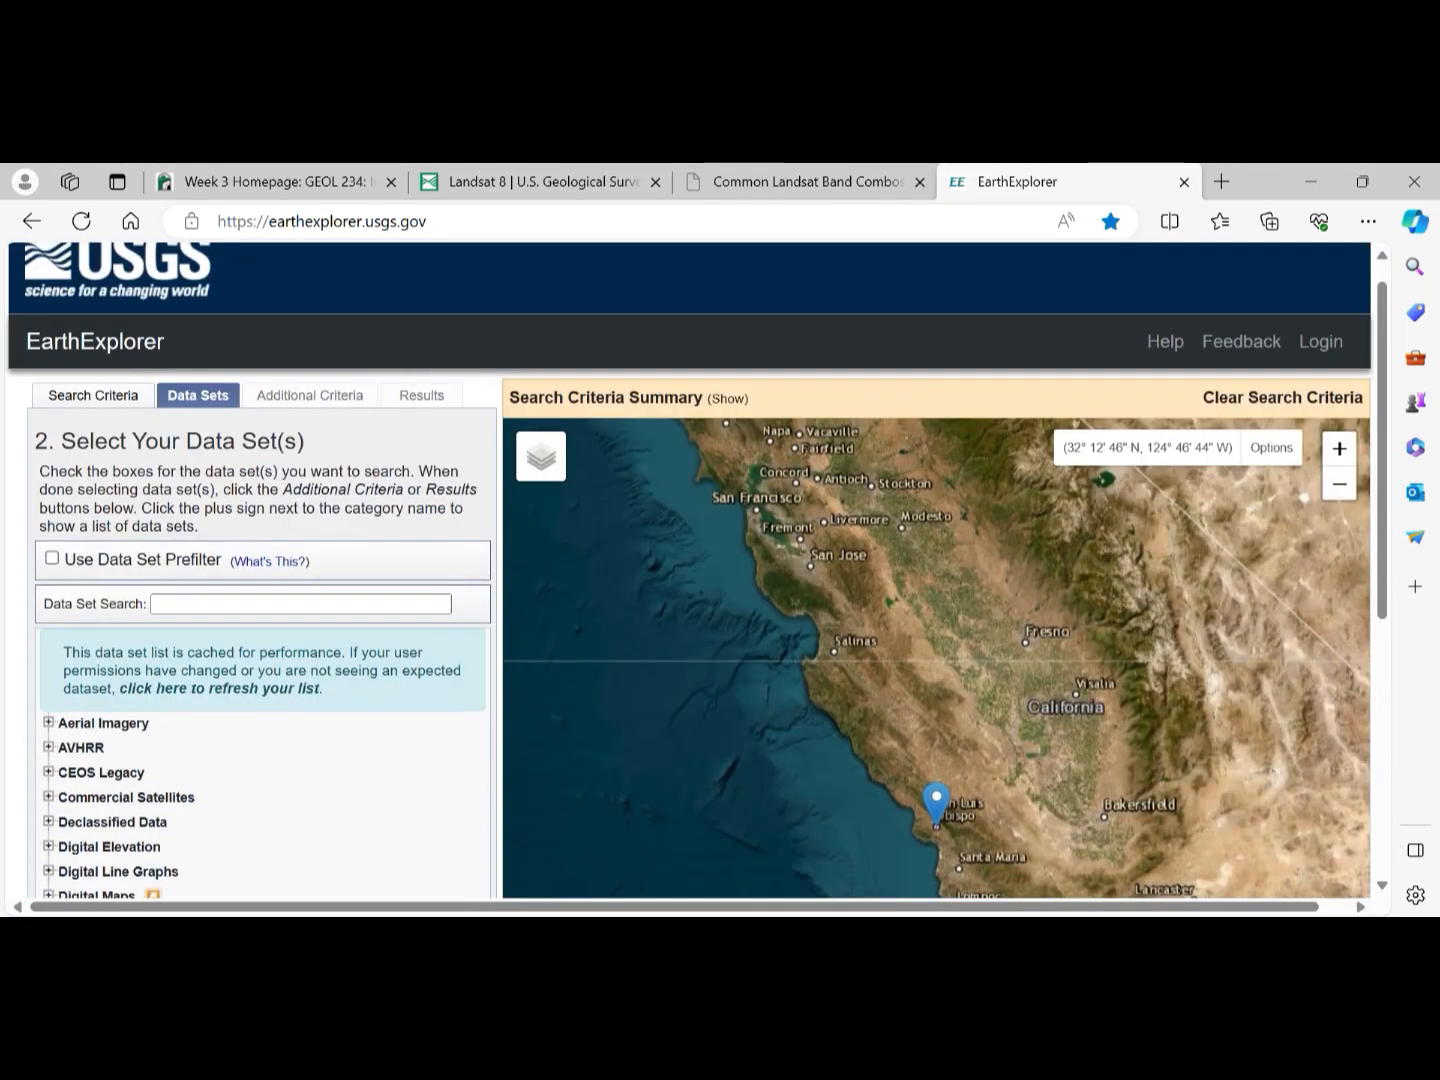
scroll(95, 568, down, 3)
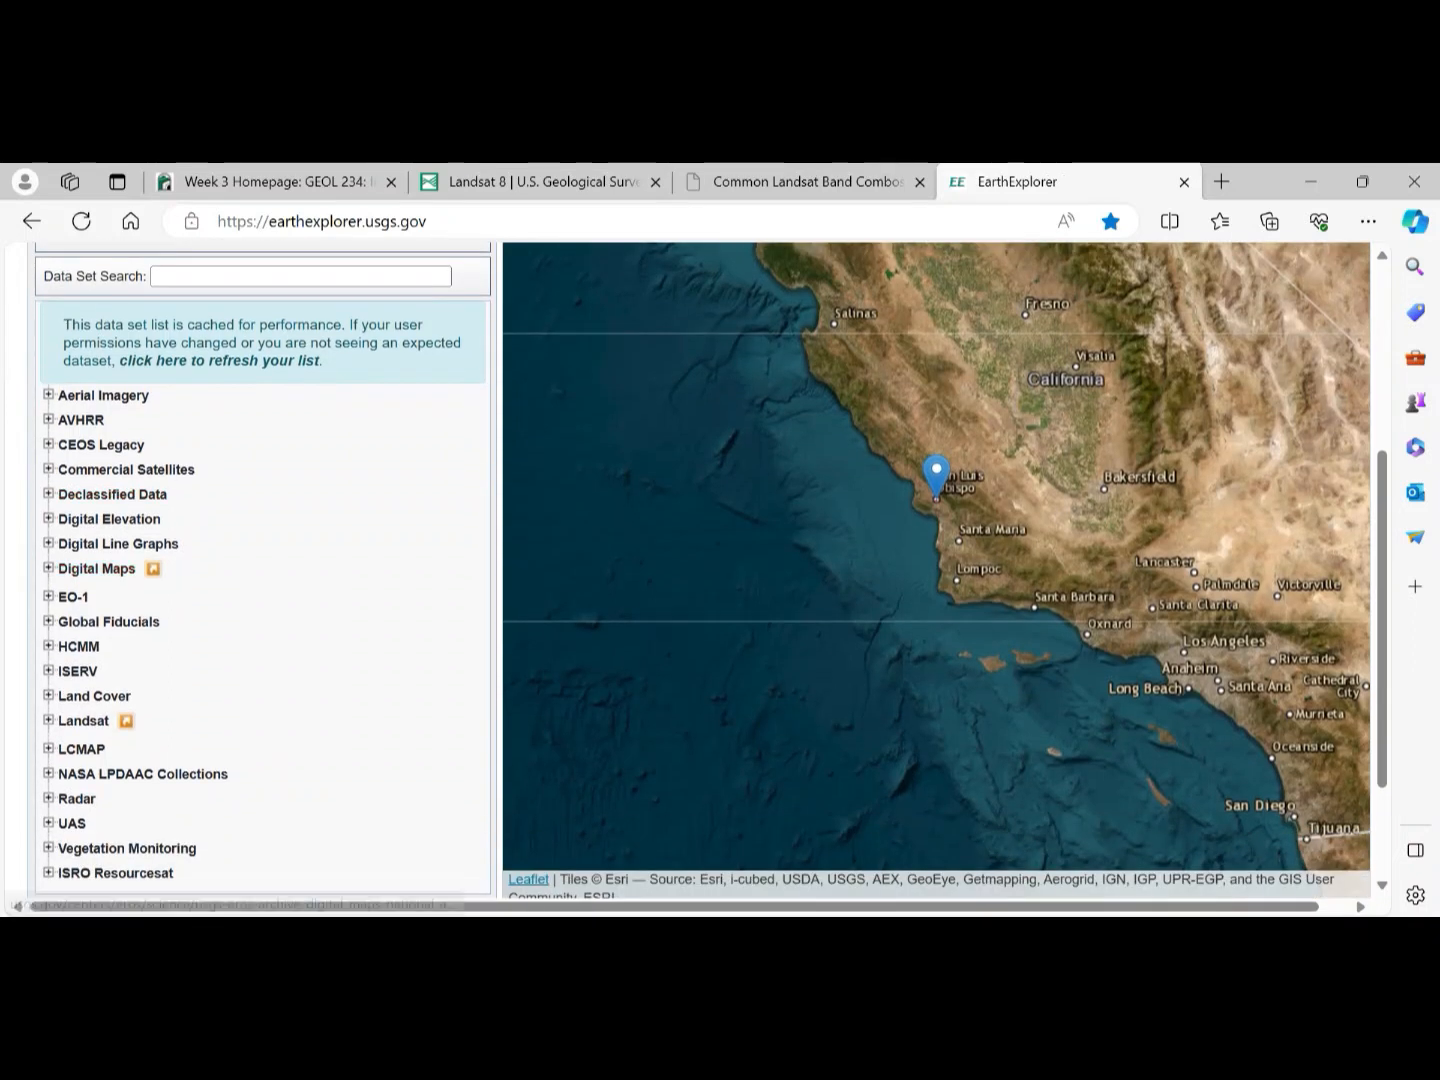
scroll(95, 568, down, 1)
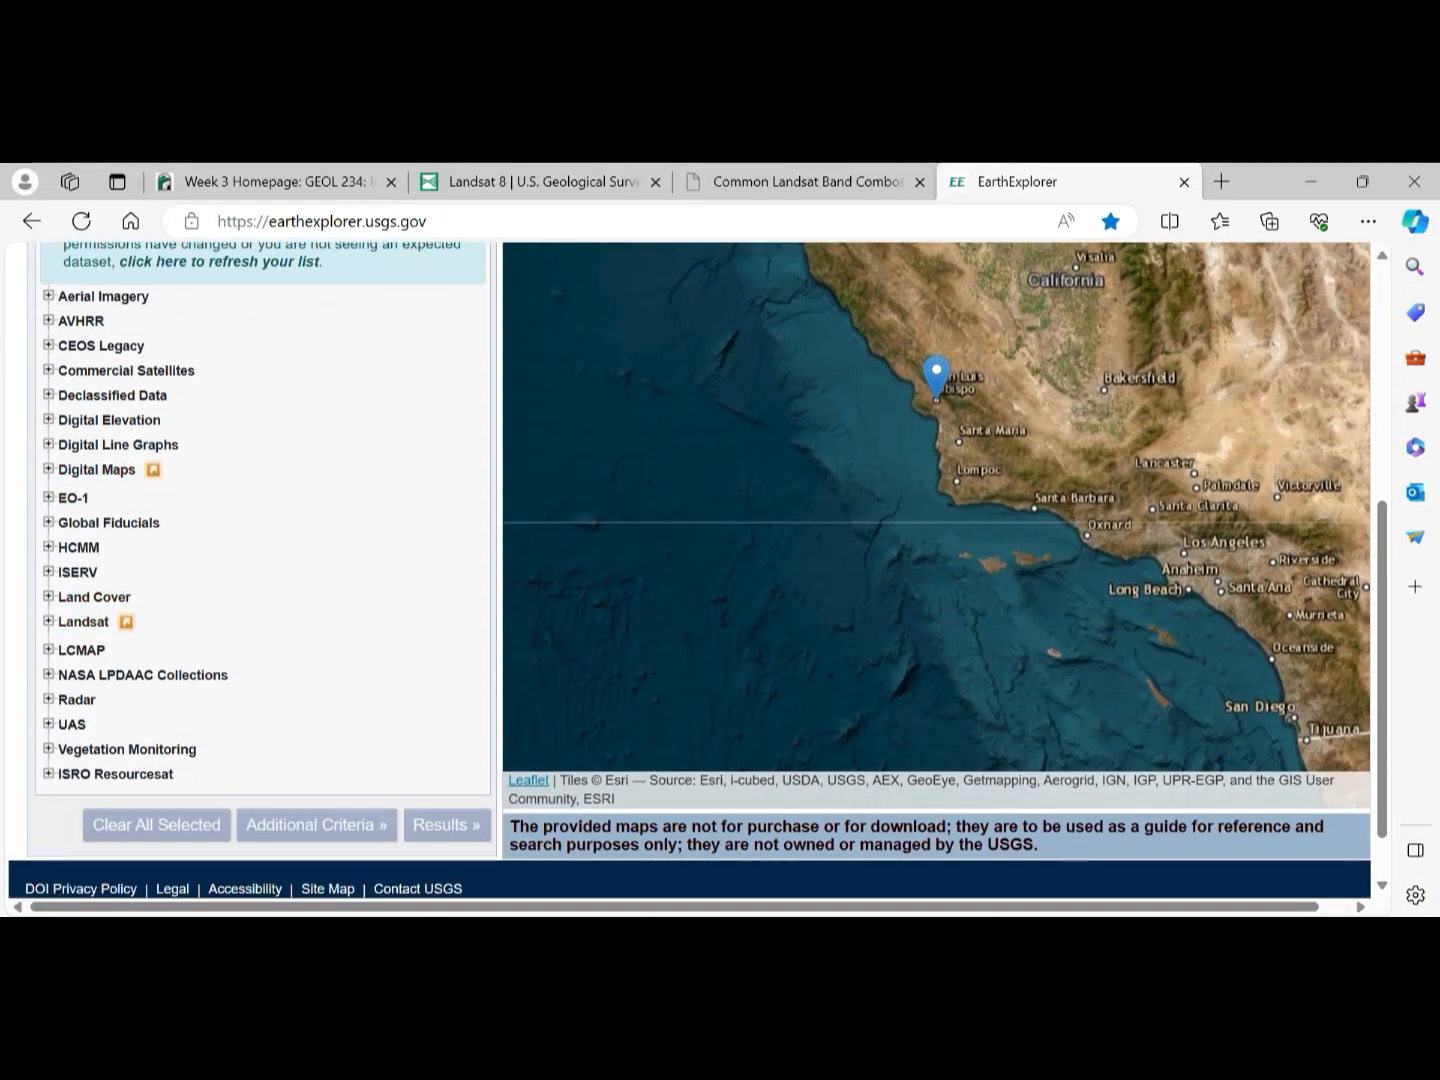
click(49, 621)
scroll(250, 520, down, 2)
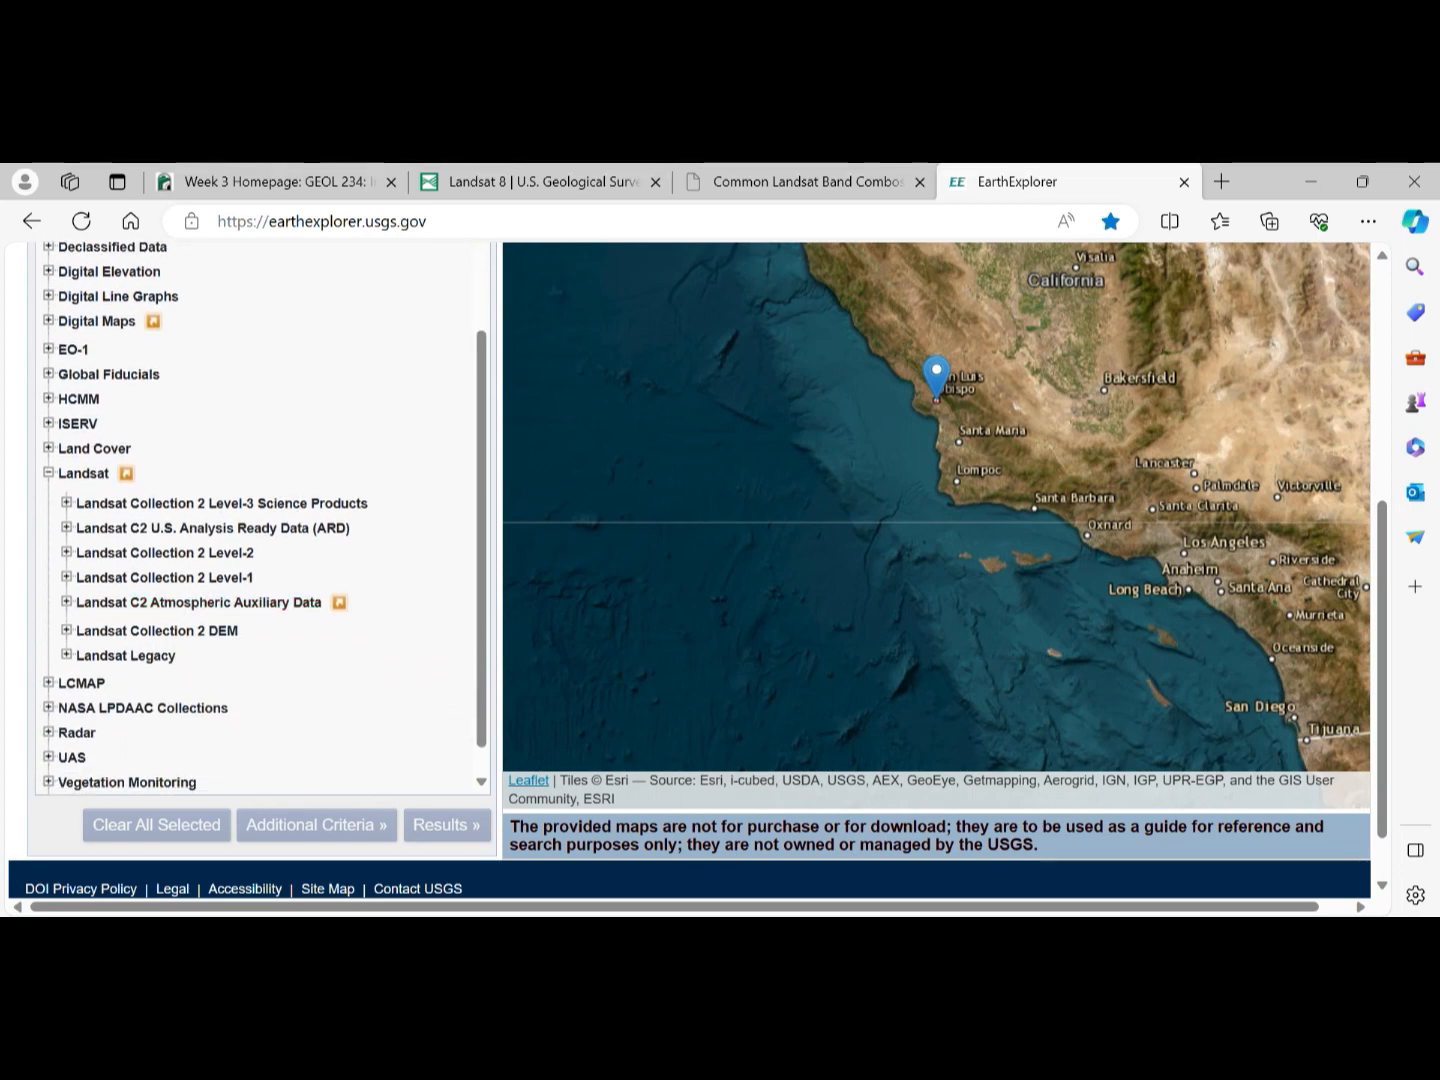
click(165, 577)
click(101, 602)
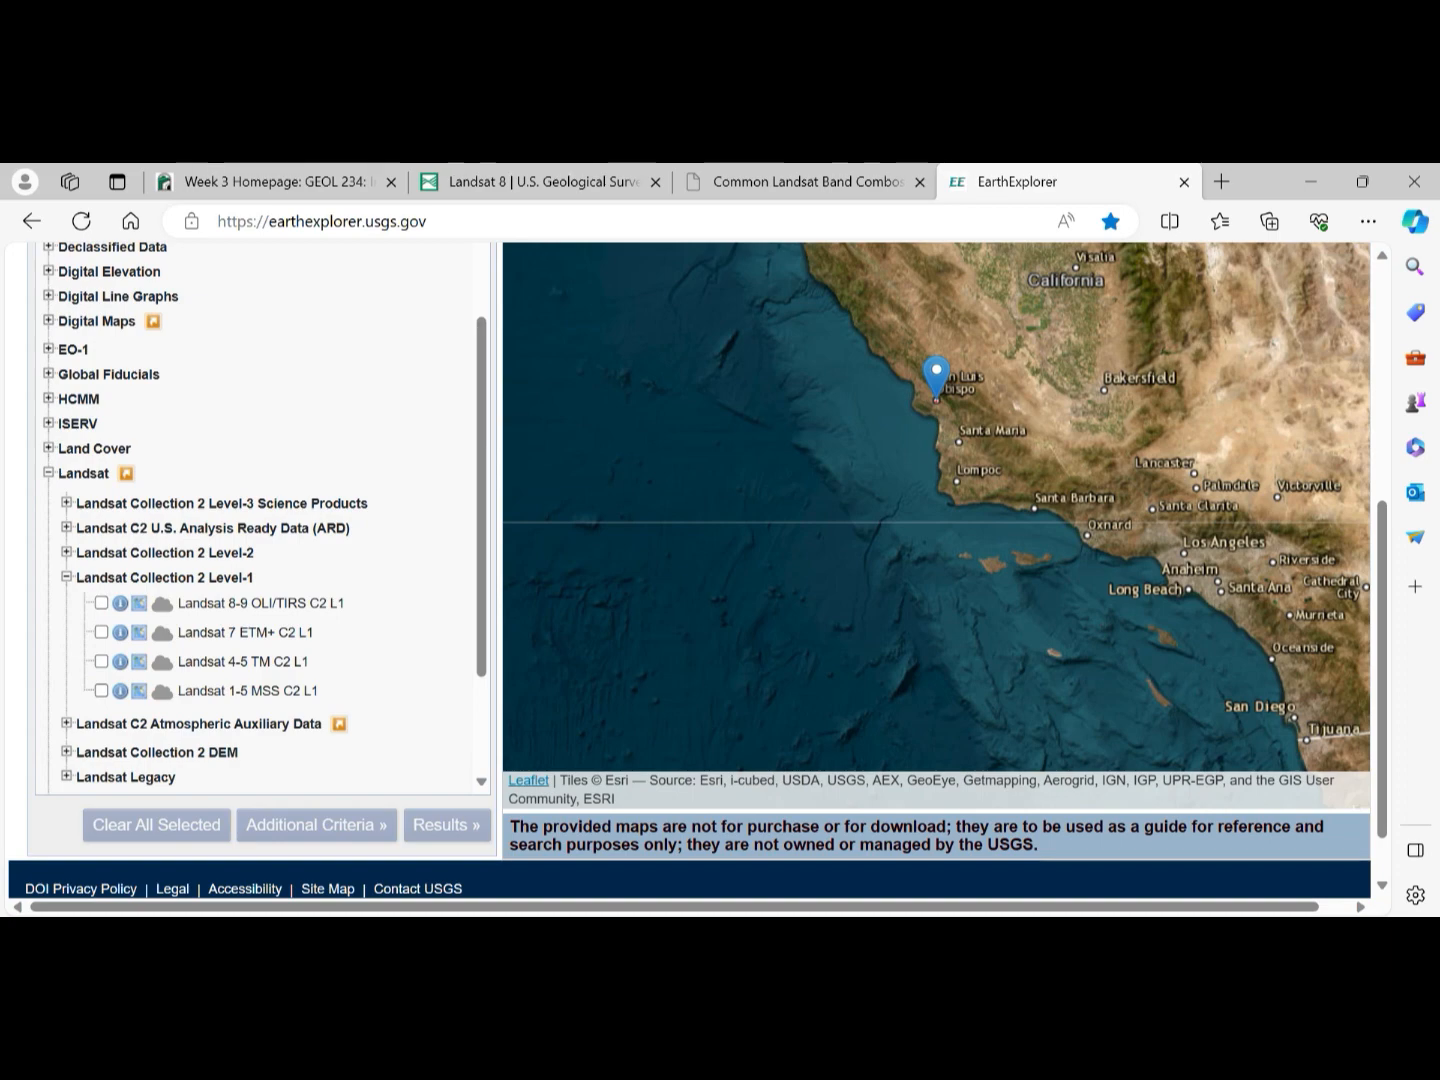
- Run the search for matching Landsat scenes and browse the first scenes in the results
click(446, 823)
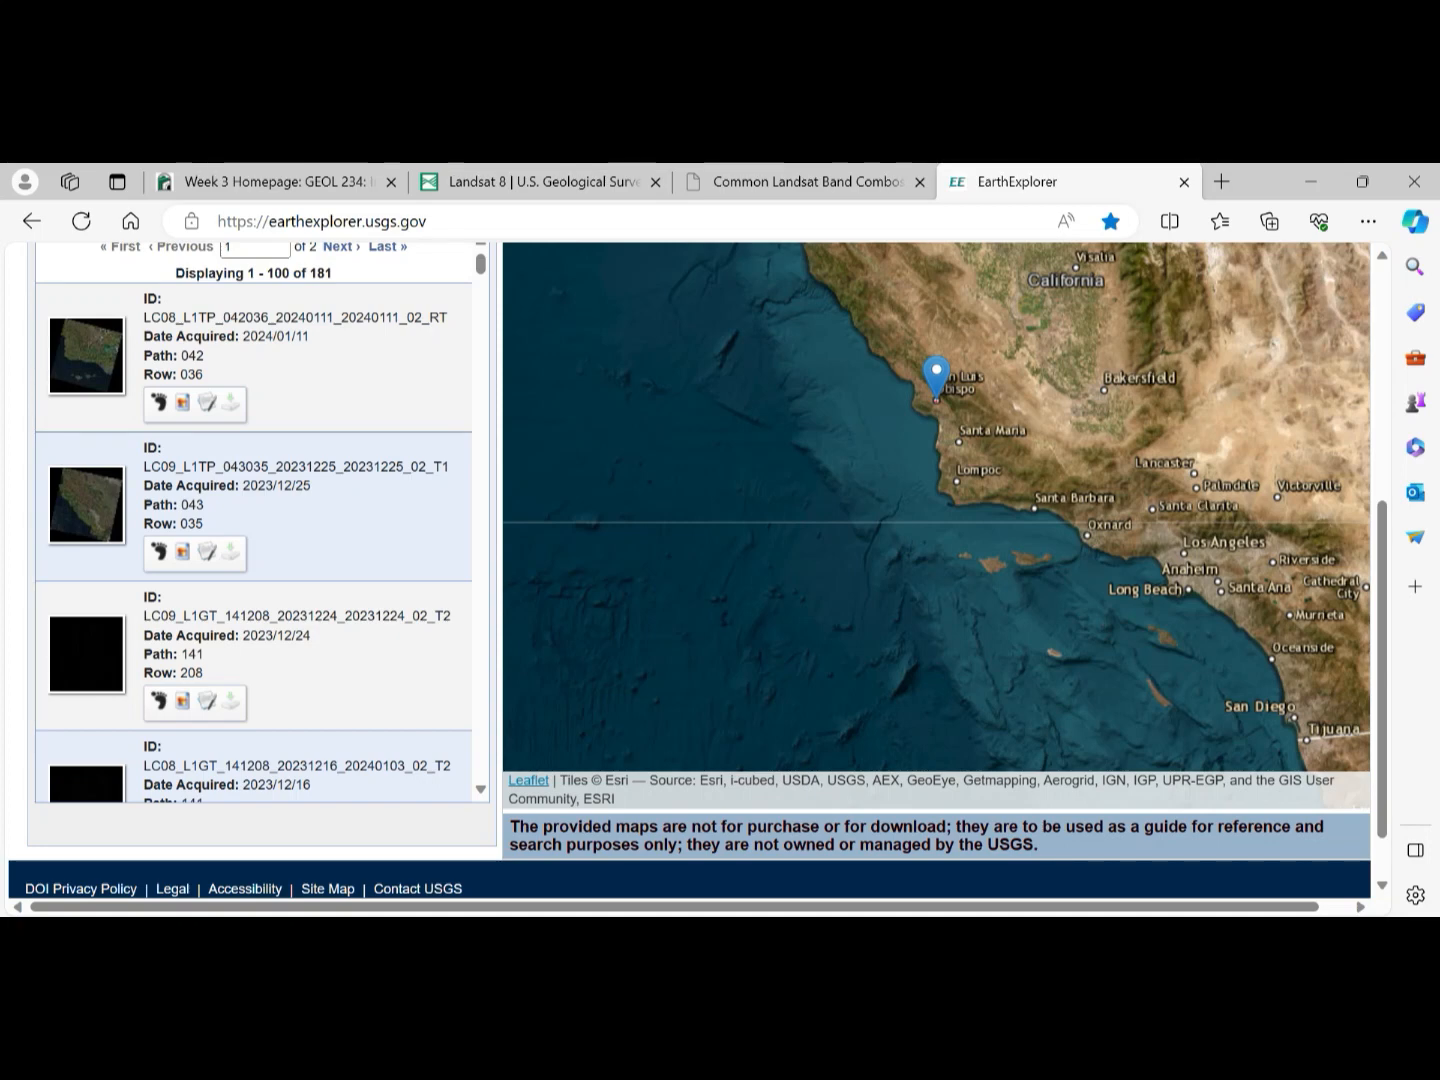
scroll(688, 571, up, 5)
scroll(689, 571, down, 1)
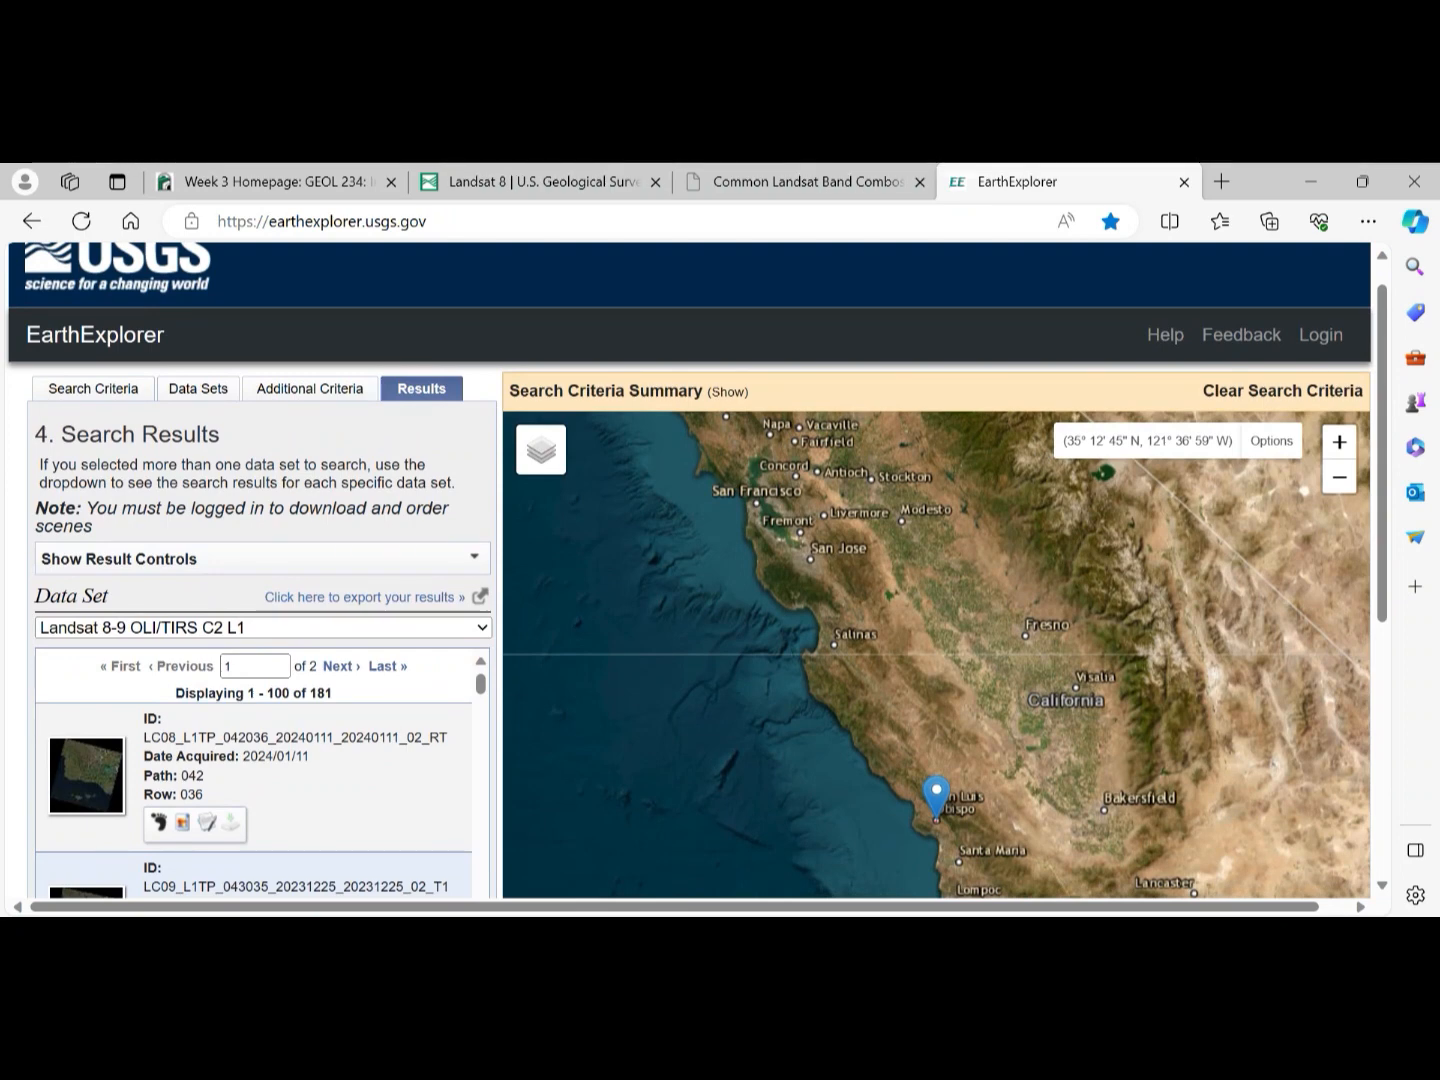
scroll(254, 775, down, 2)
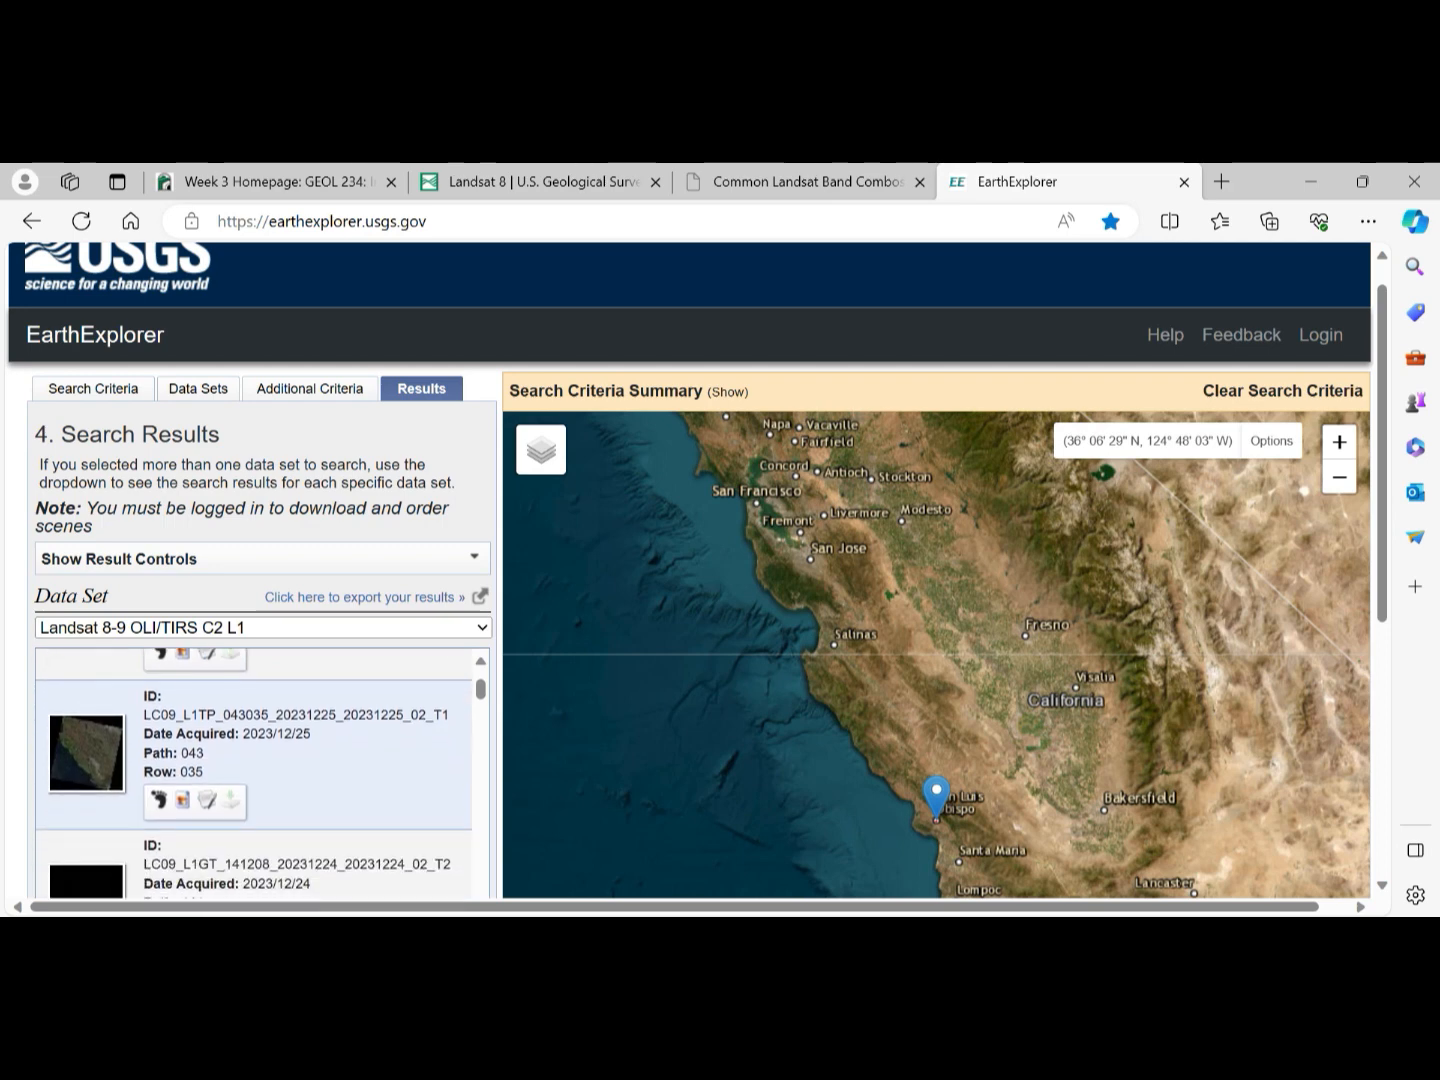
drag(481, 688, 482, 690)
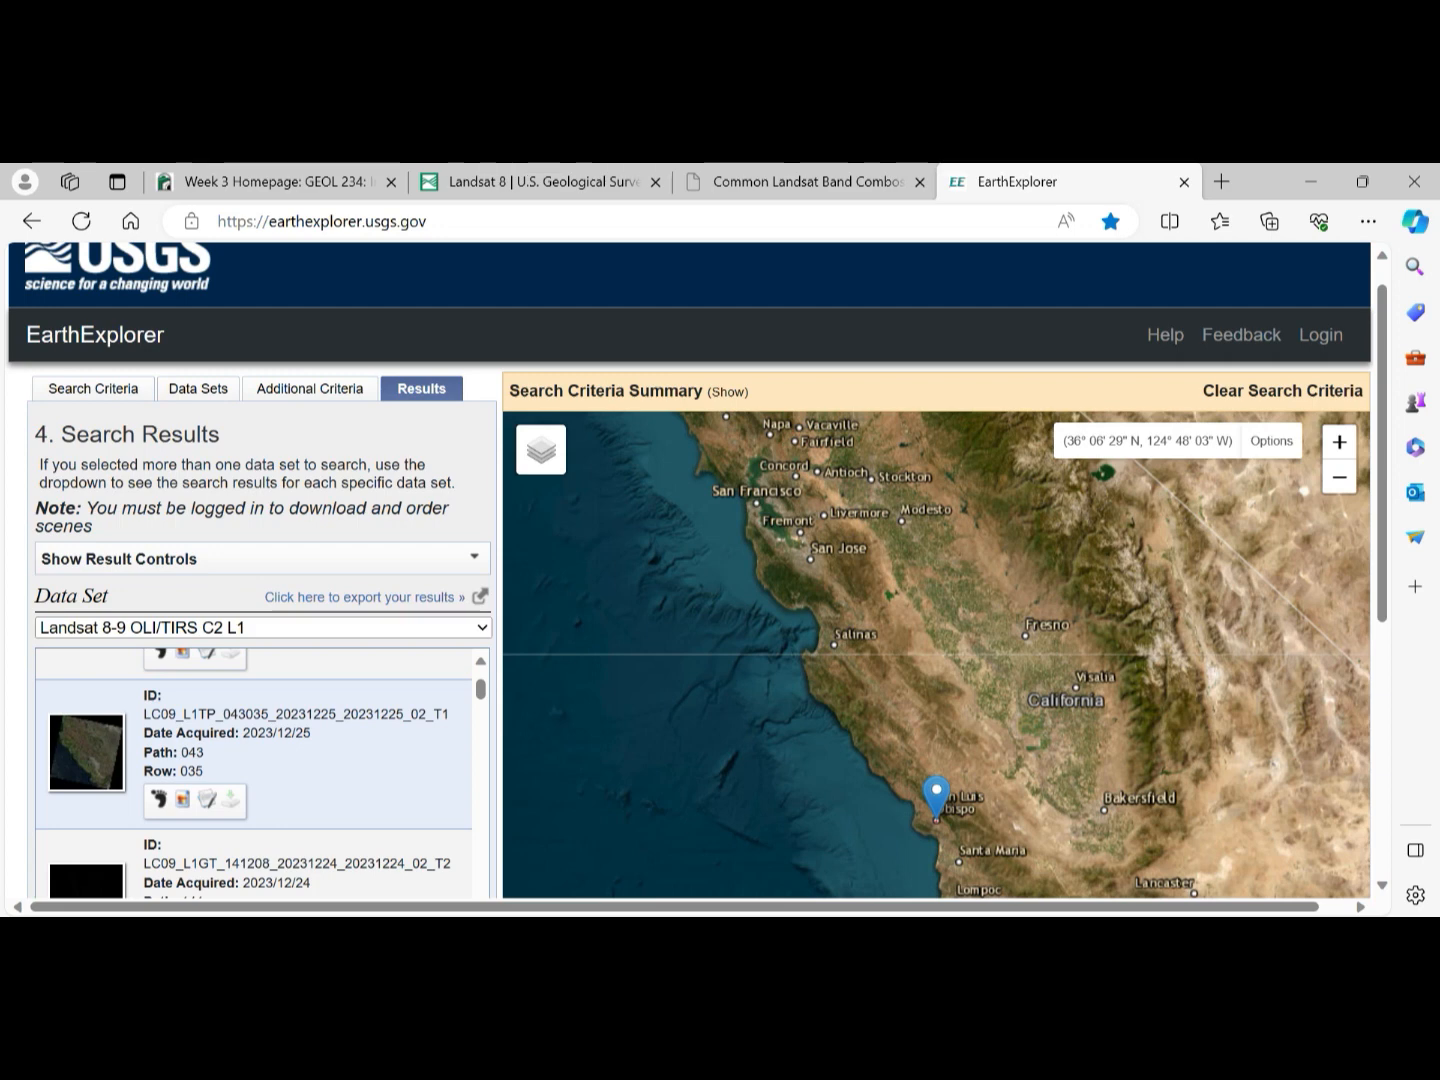
- Overlay the footprint and browse image of the 2023/12/25 scene at path 043, row 035 on the map
scroll(254, 771, down, 3)
scroll(254, 772, up, 2)
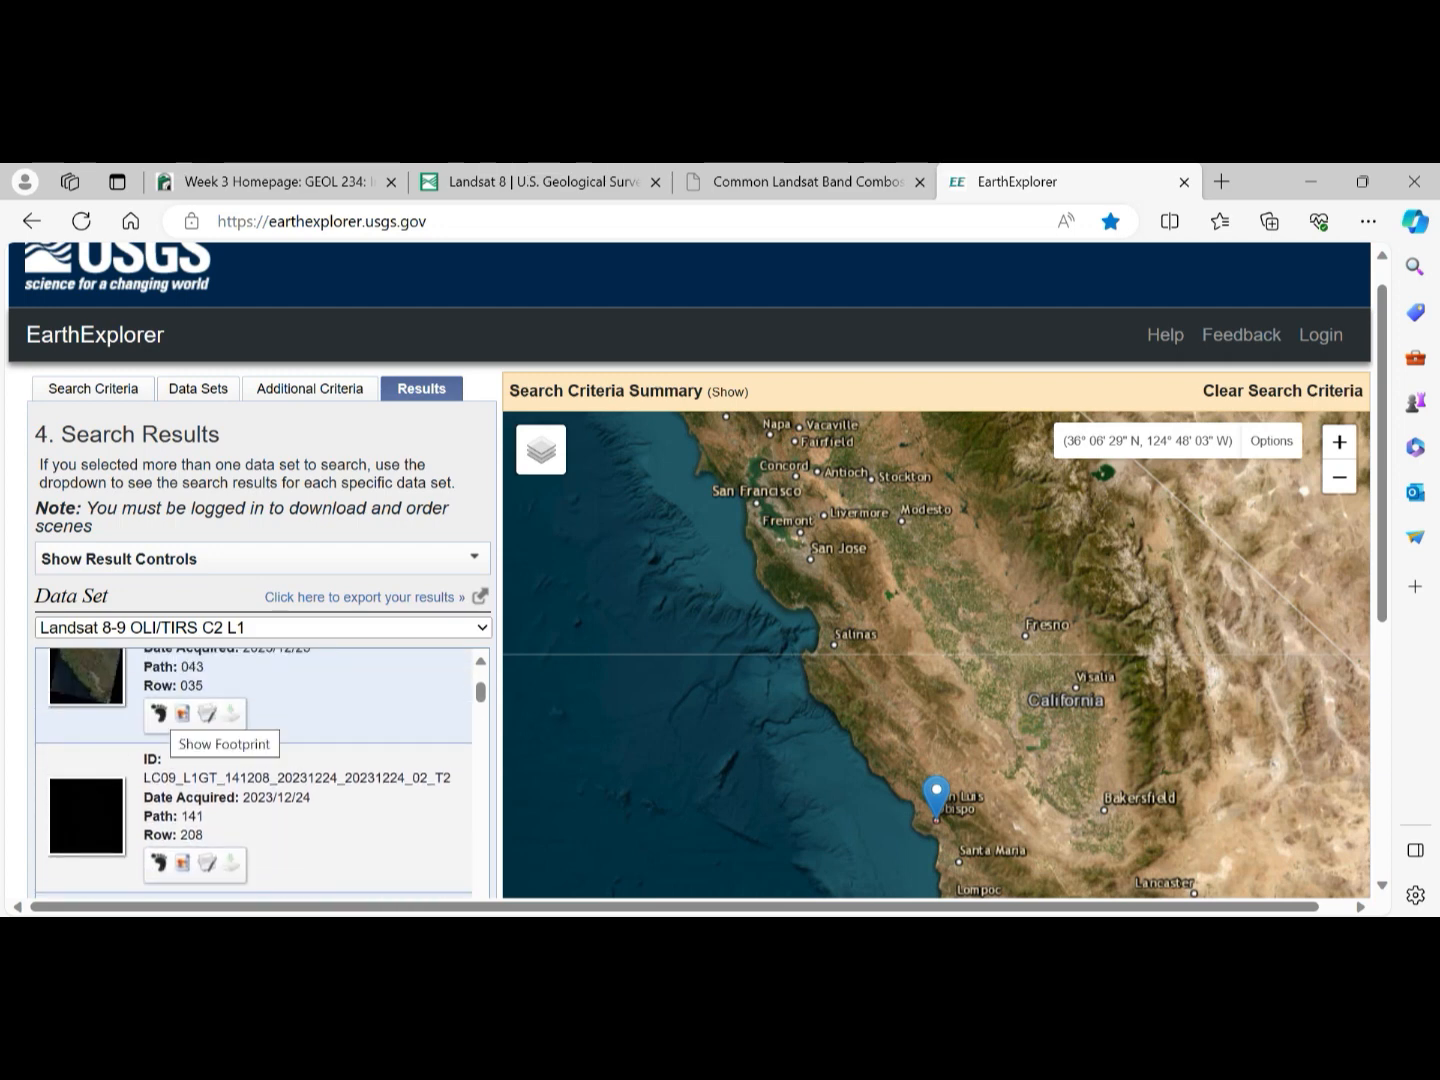
click(157, 713)
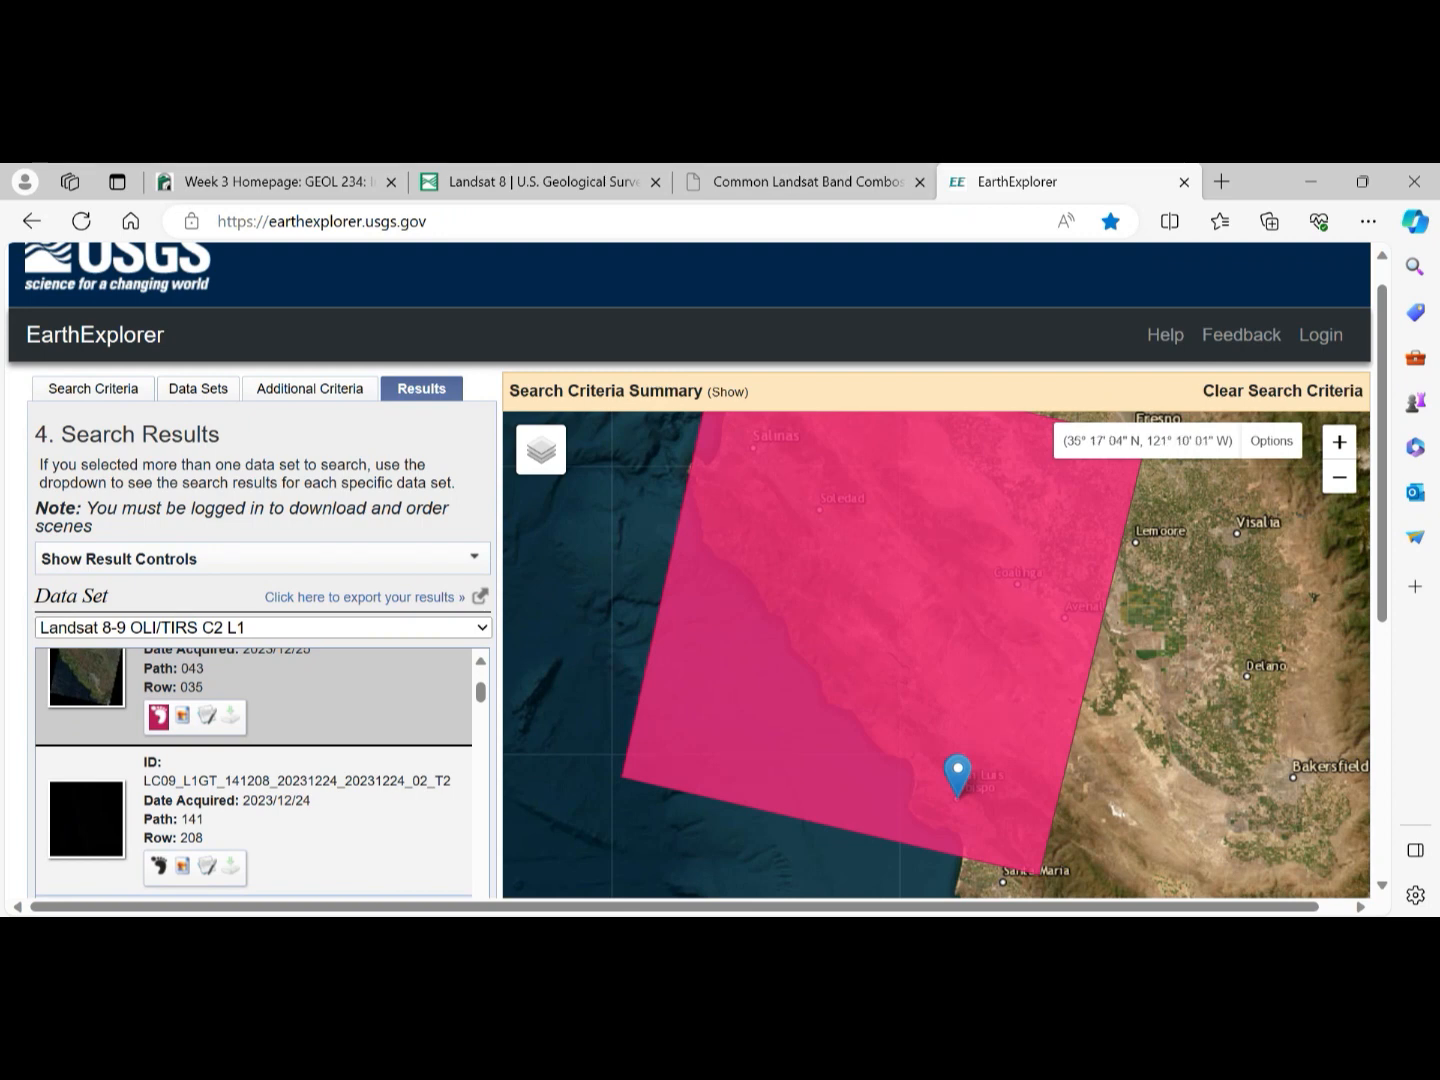
scroll(262, 773, down, 1)
scroll(263, 773, up, 2)
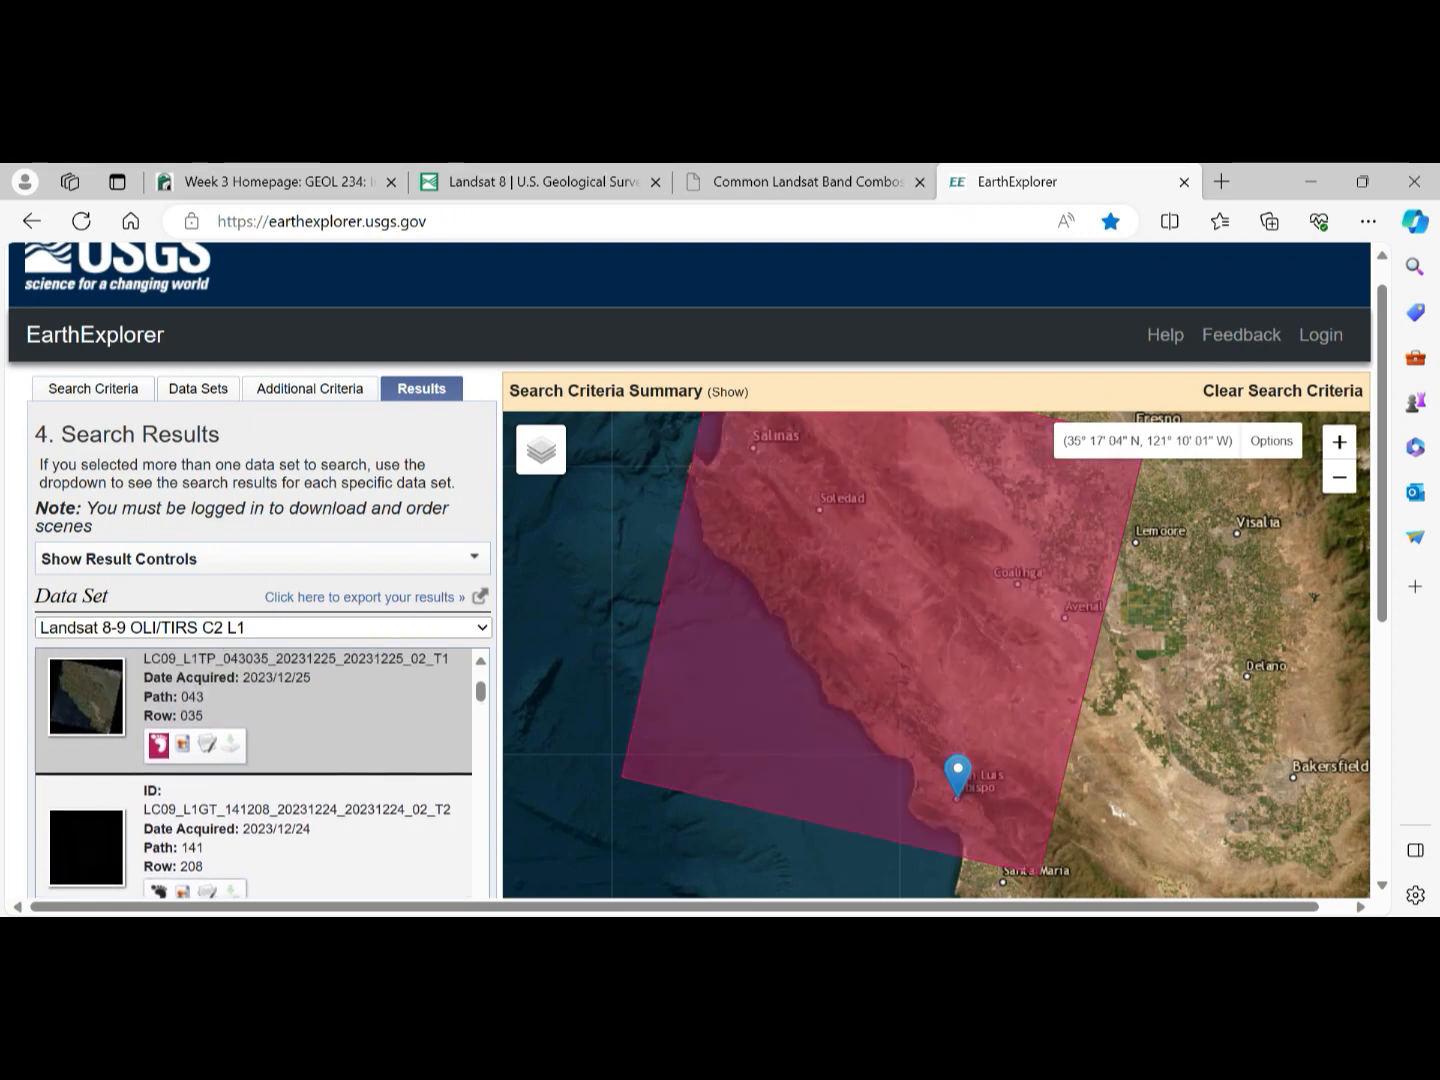
click(182, 744)
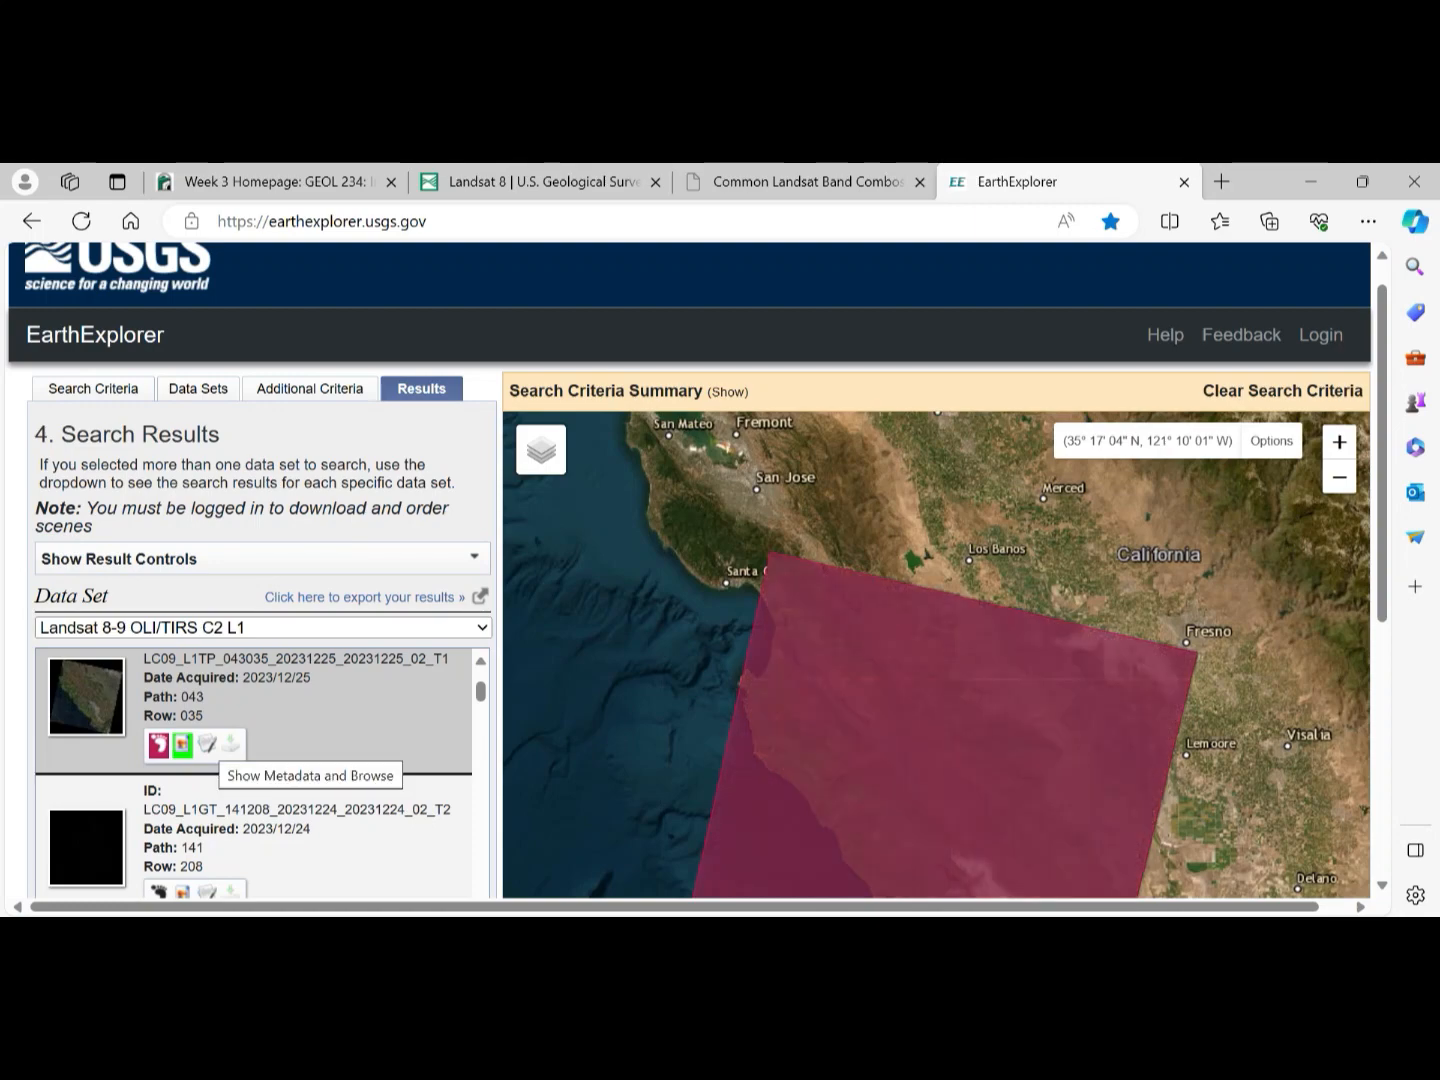
- Examine the metadata and browse image of scene LC09_L1TP_043035_20231225_20231225_02_T1, including its cloud cover attributes, and close the display
click(208, 744)
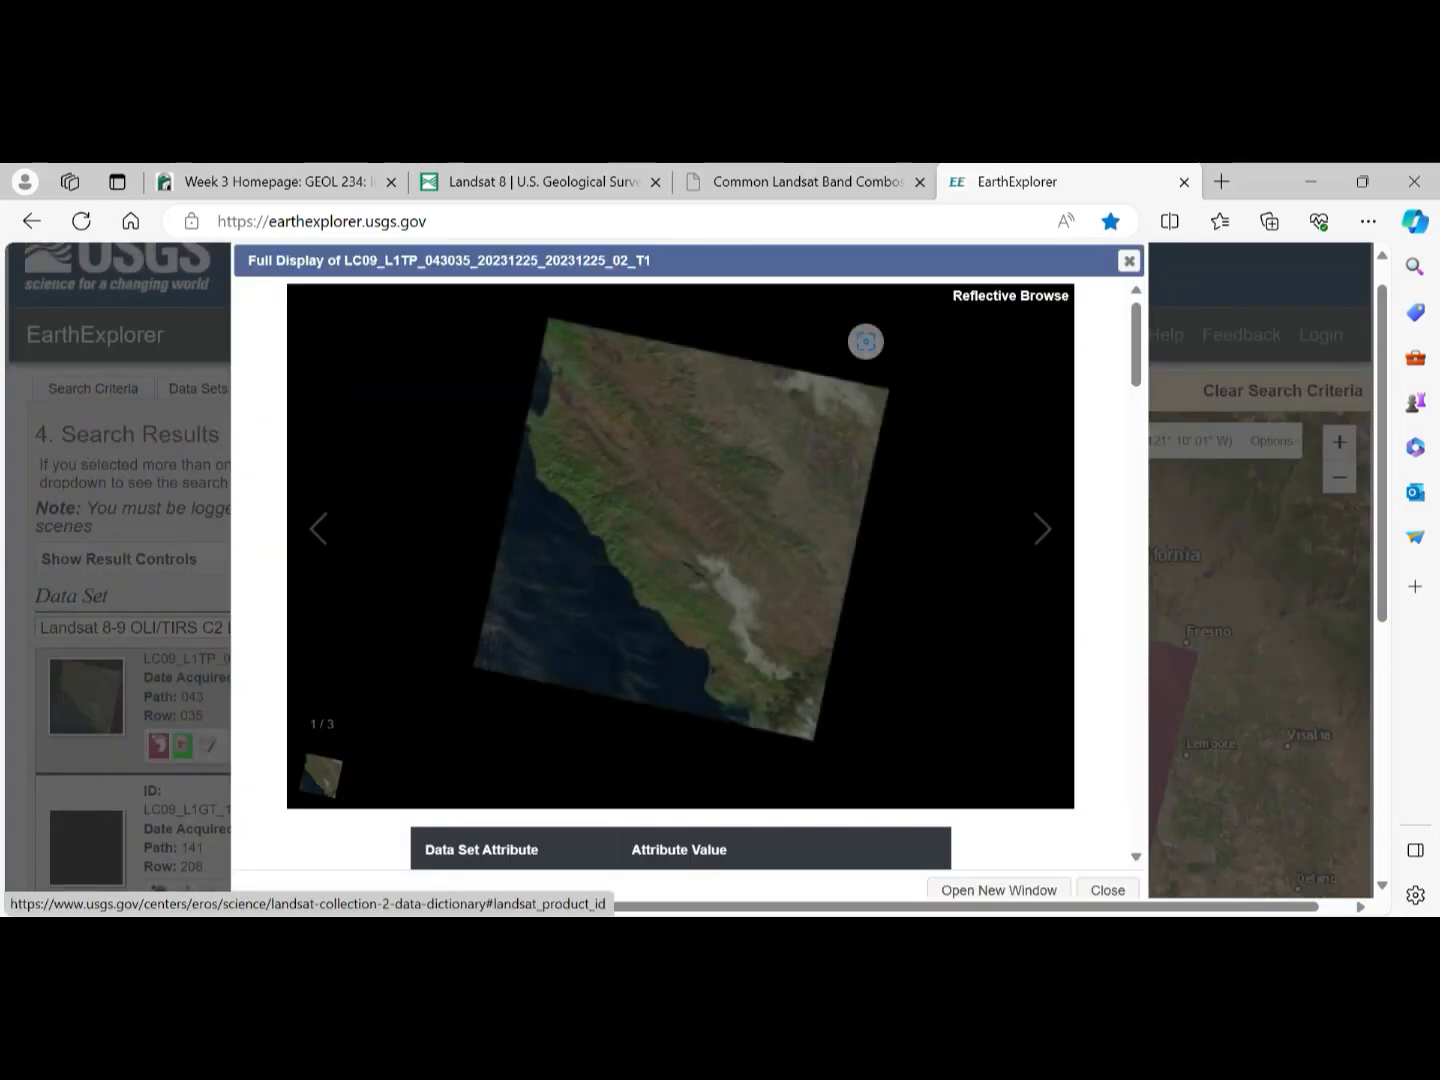
scroll(866, 341, down, 3)
scroll(680, 571, down, 5)
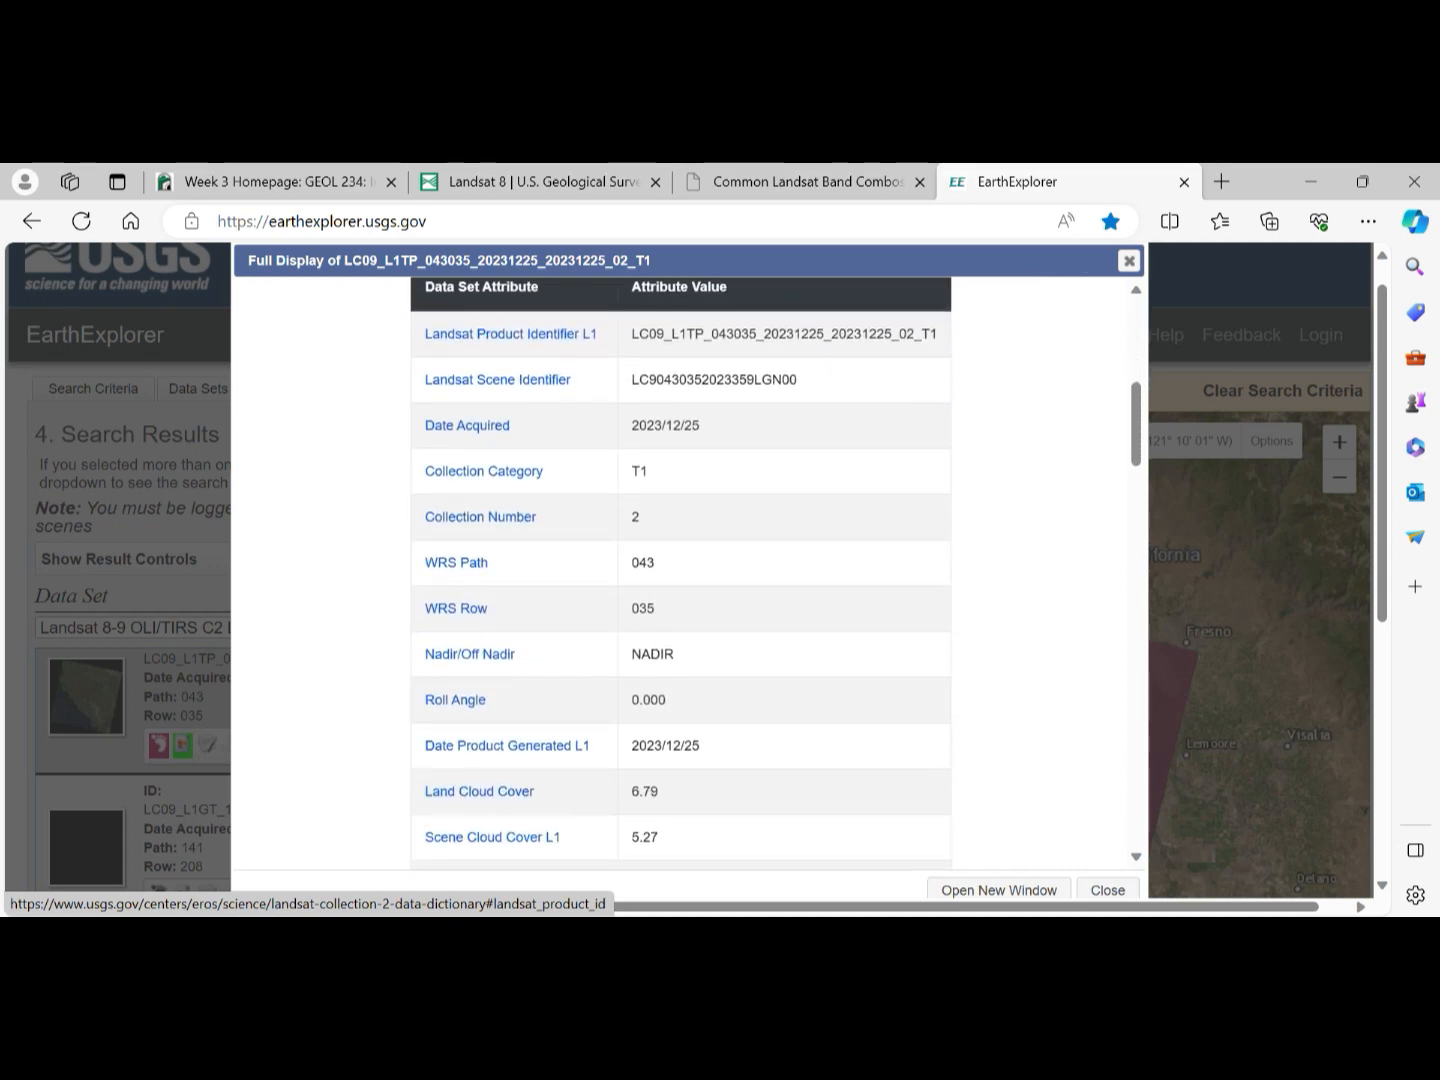
scroll(680, 571, down, 1)
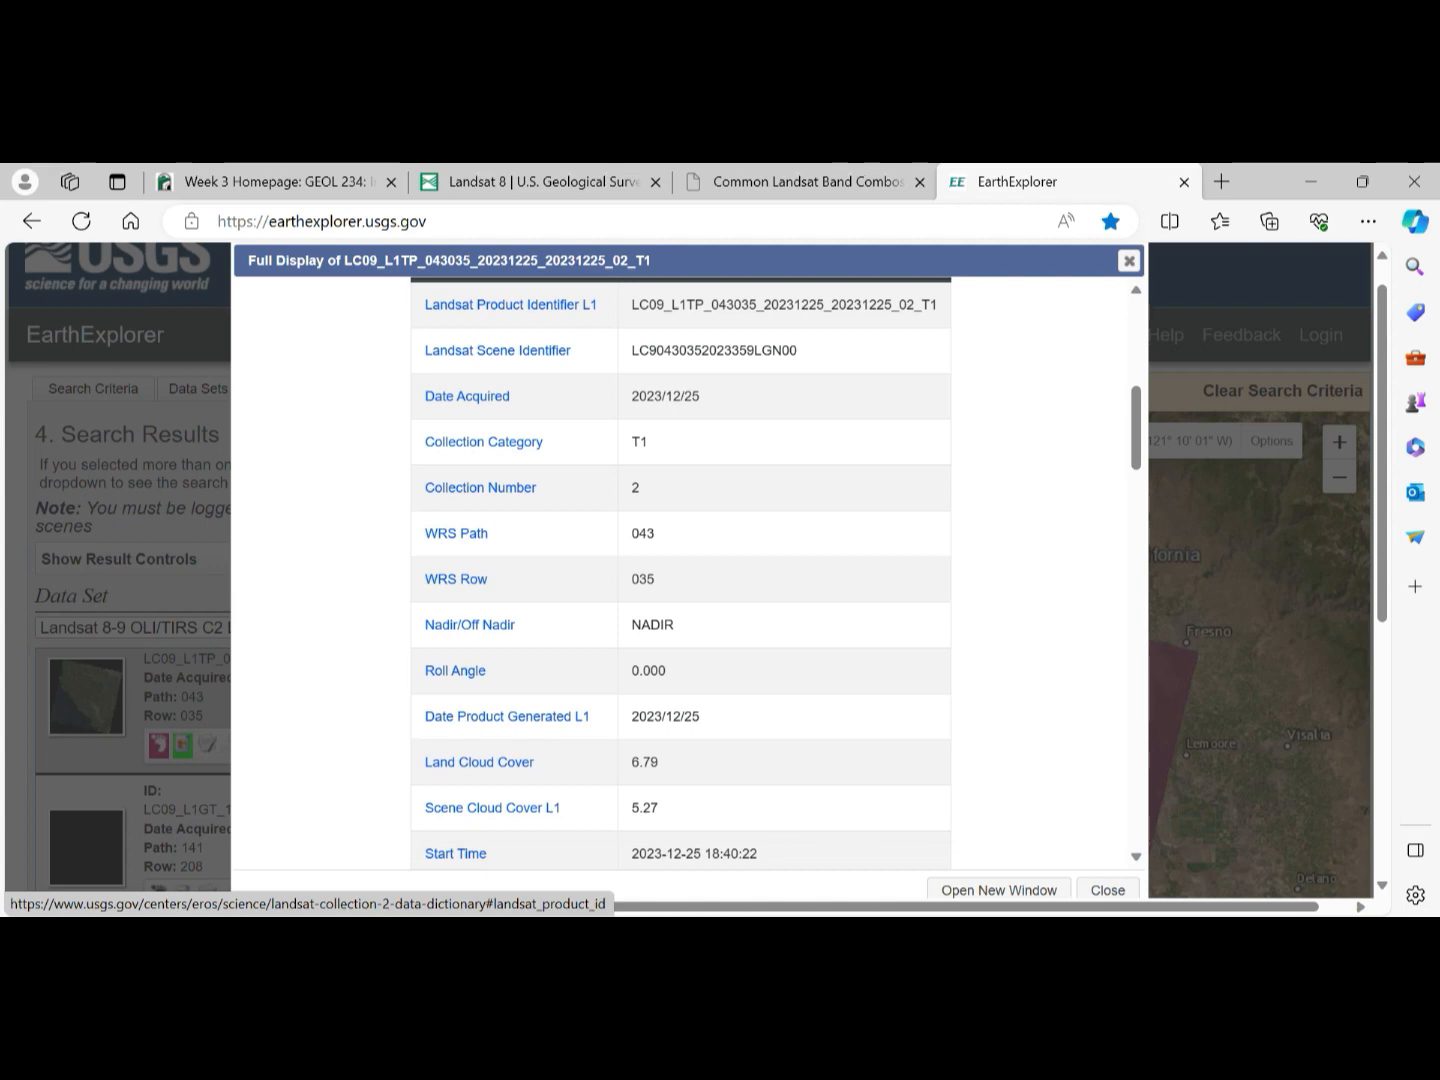
scroll(680, 571, down, 2)
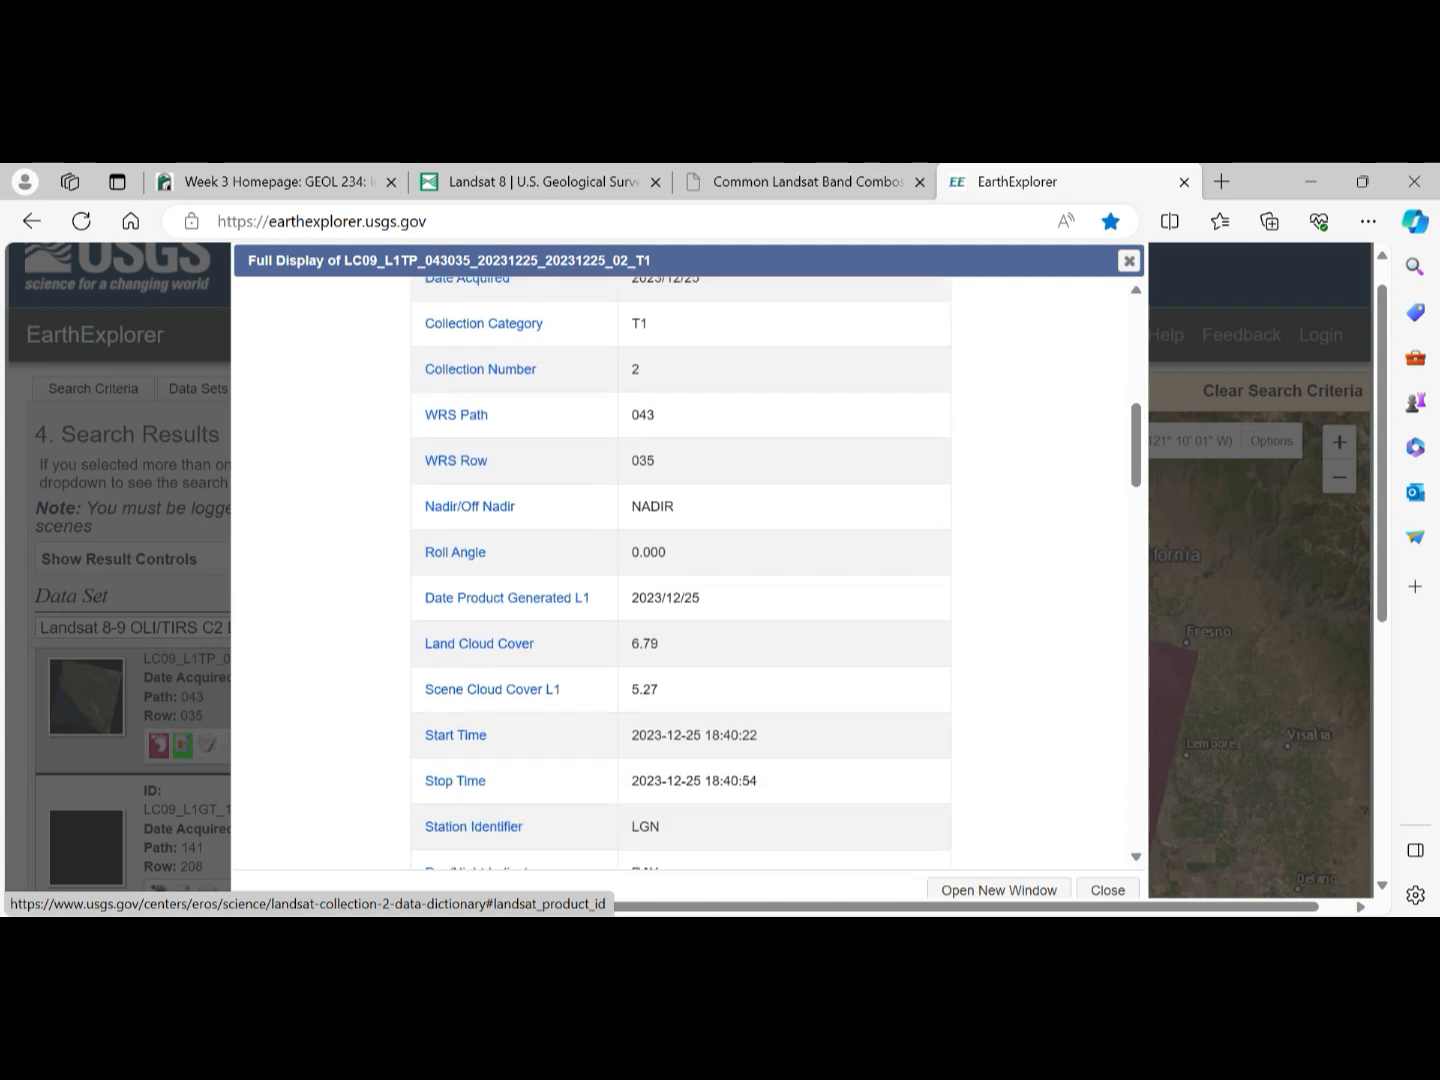
scroll(679, 571, down, 4)
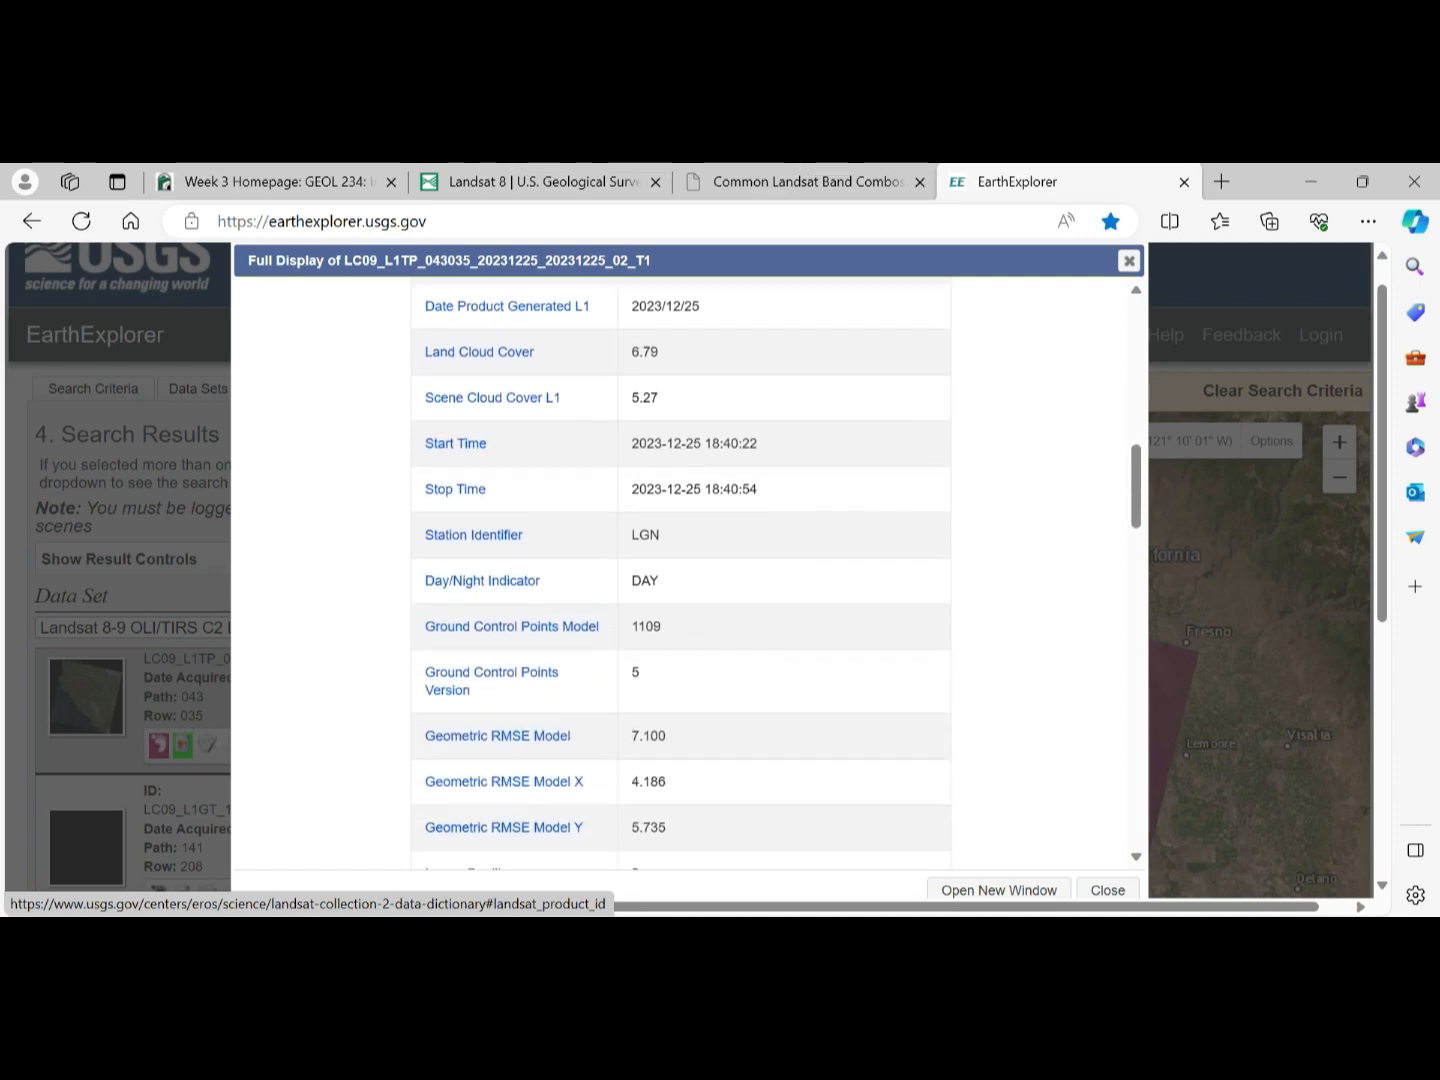
scroll(680, 571, down, 2)
scroll(679, 570, down, 1)
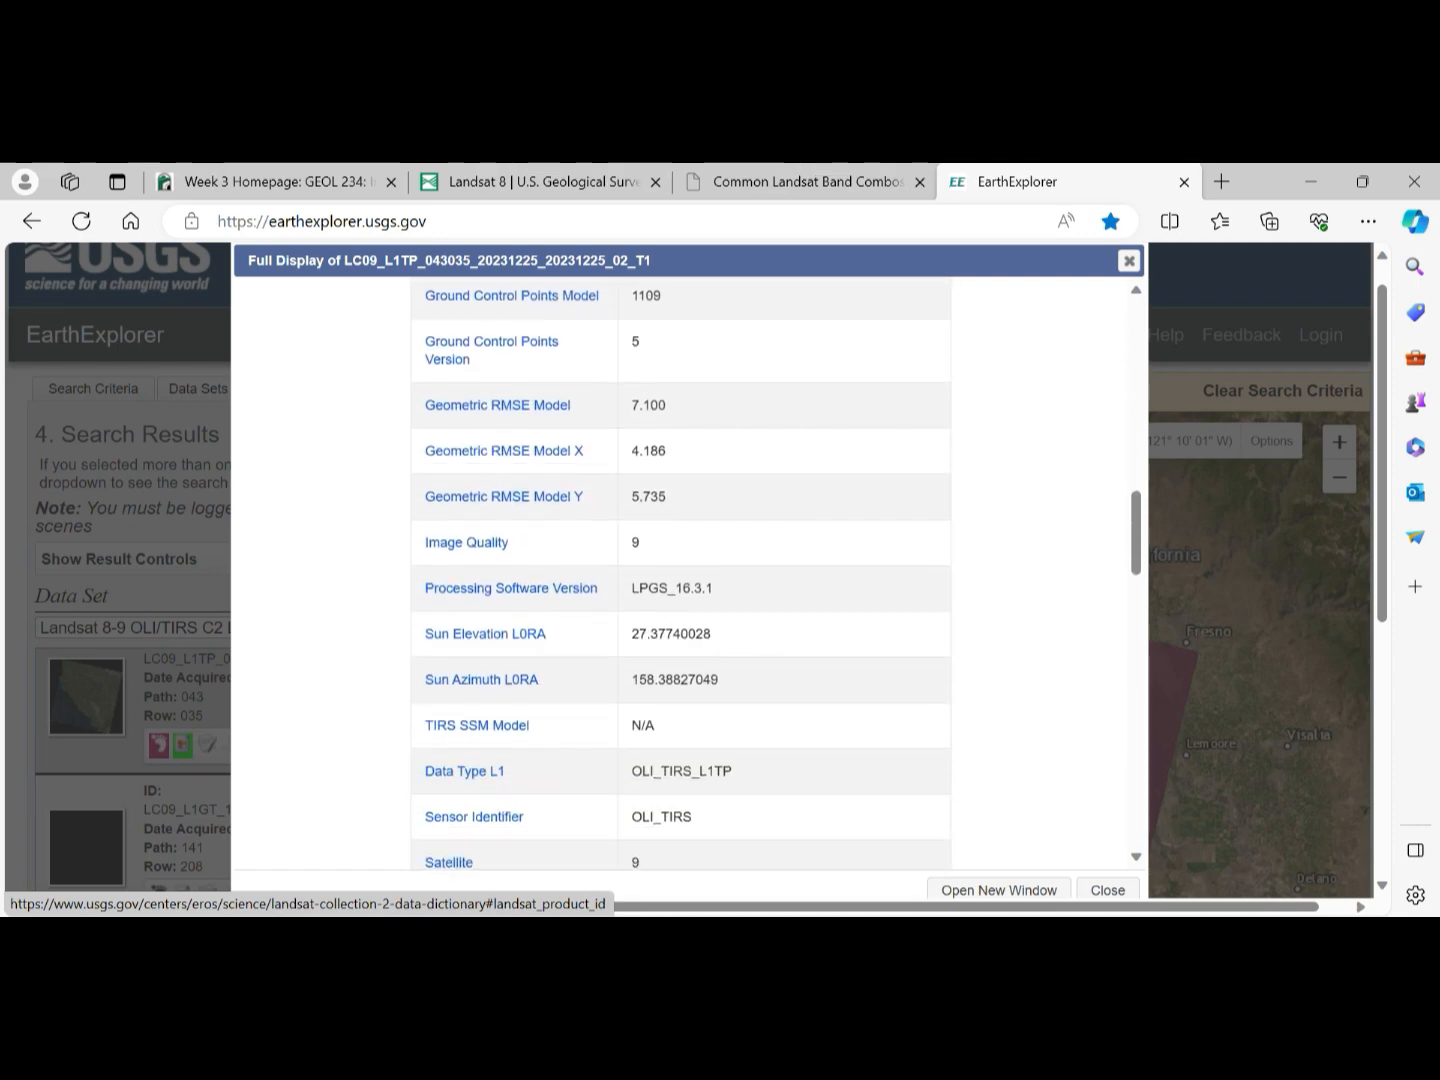
scroll(680, 575, down, 5)
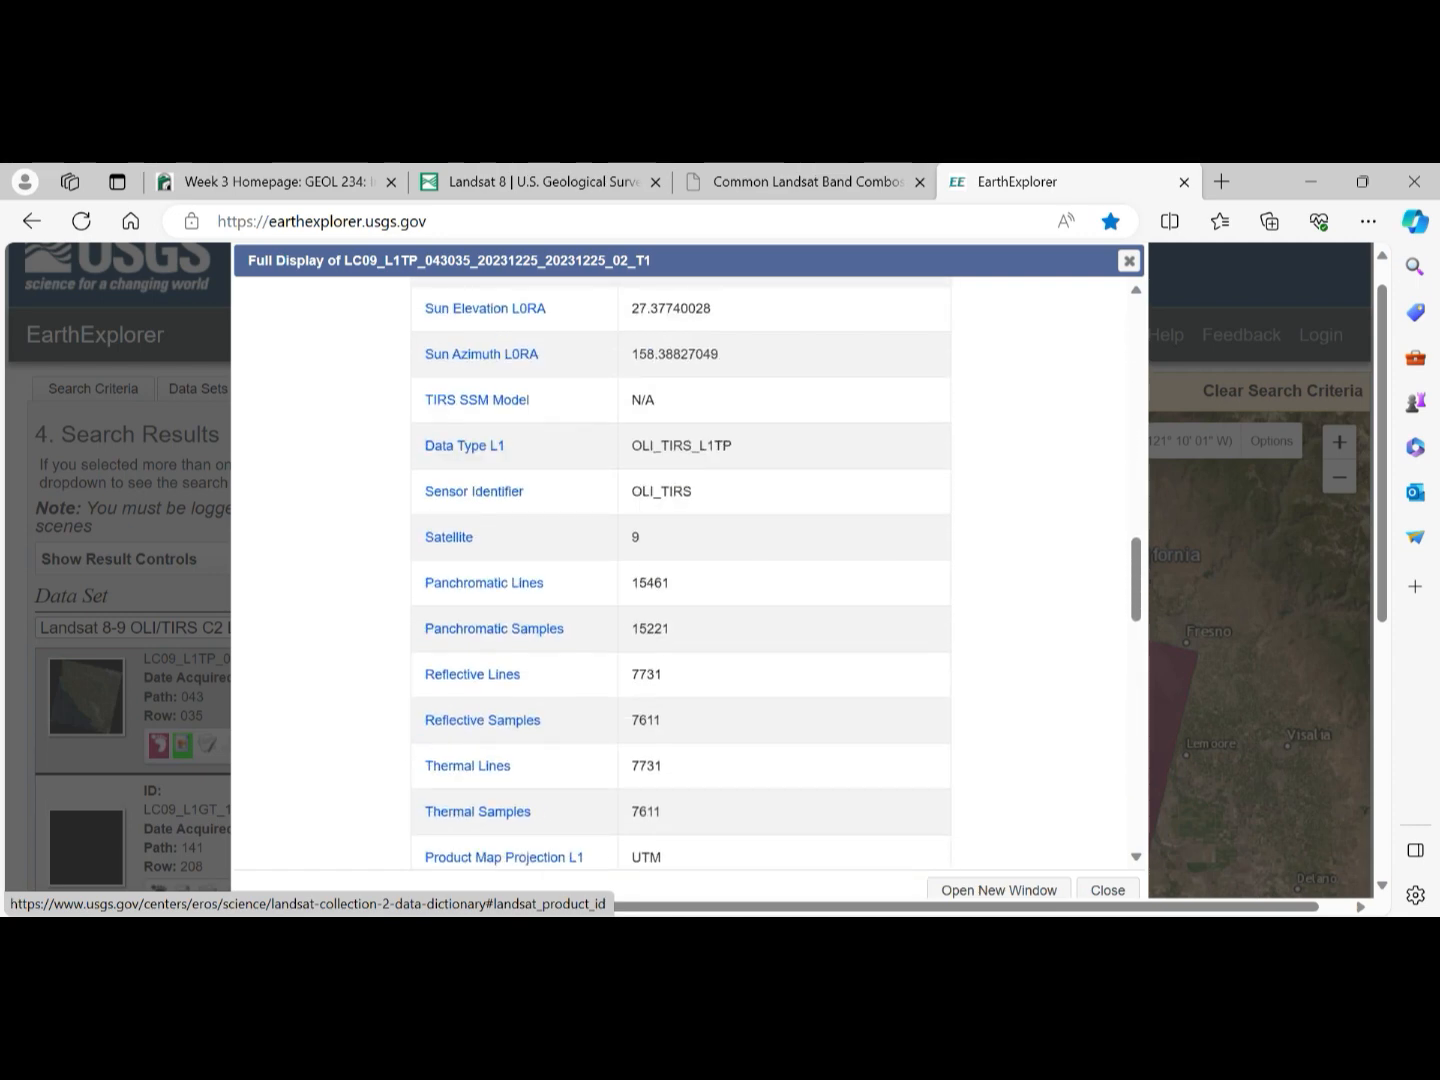
click(1128, 261)
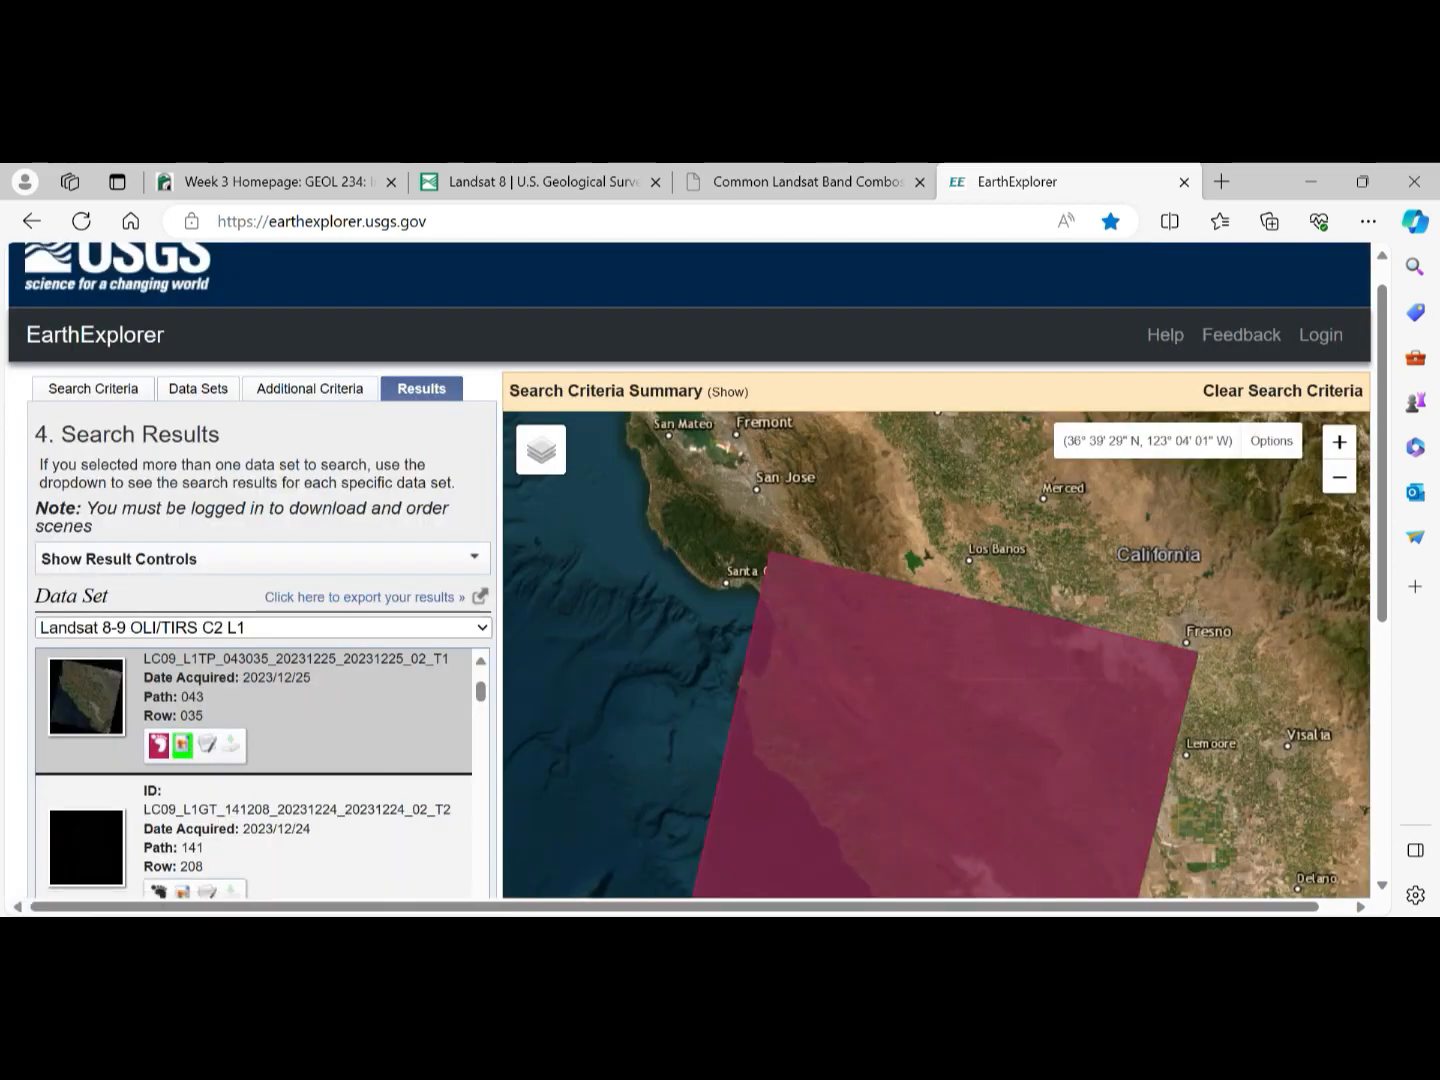
- Switch to the Week 3 Homepage and download Data download Lab 3.tar from the Landsat 9 Files lab link
click(540, 181)
click(275, 181)
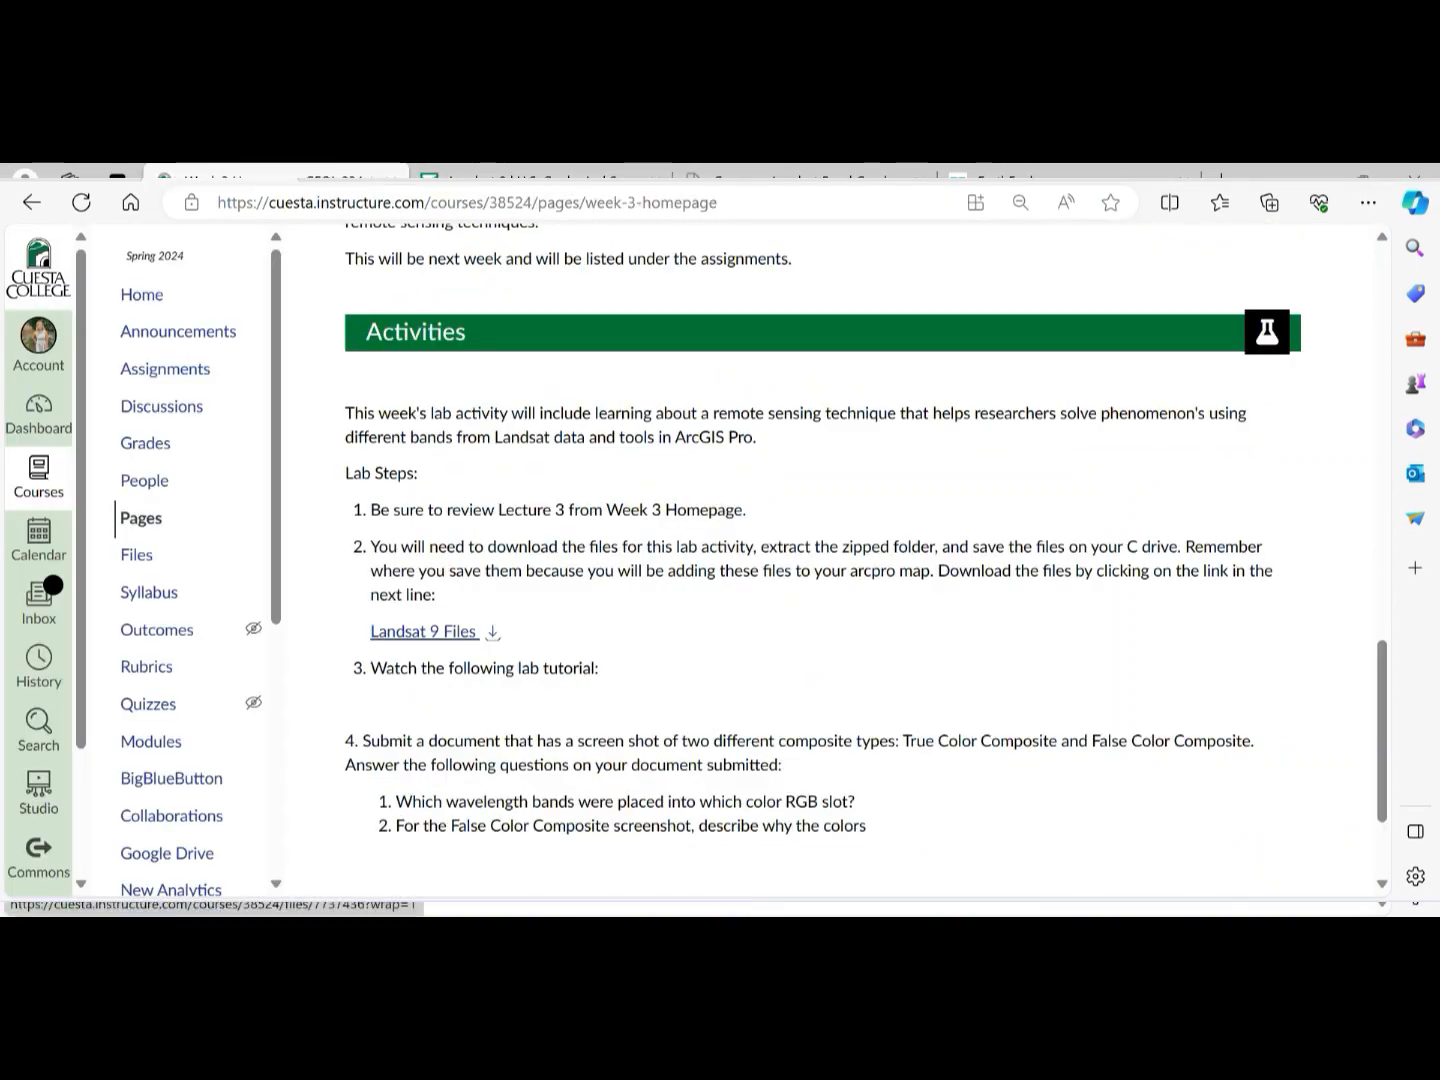
scroll(429, 633, down, 1)
scroll(430, 632, up, 1)
click(424, 664)
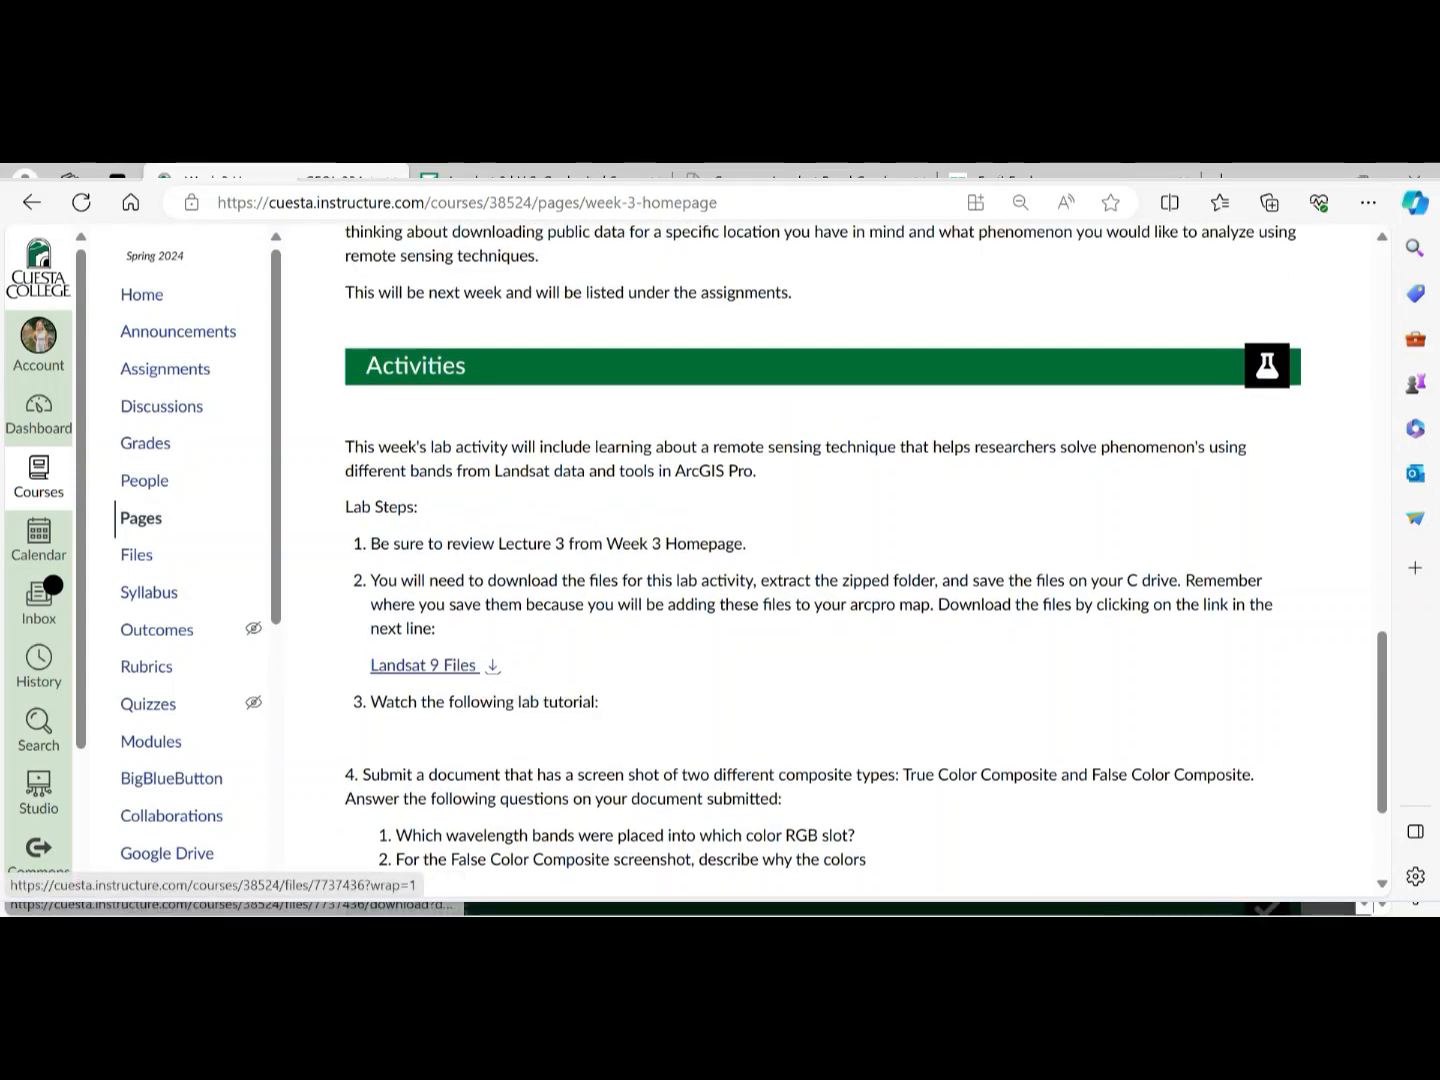
click(440, 664)
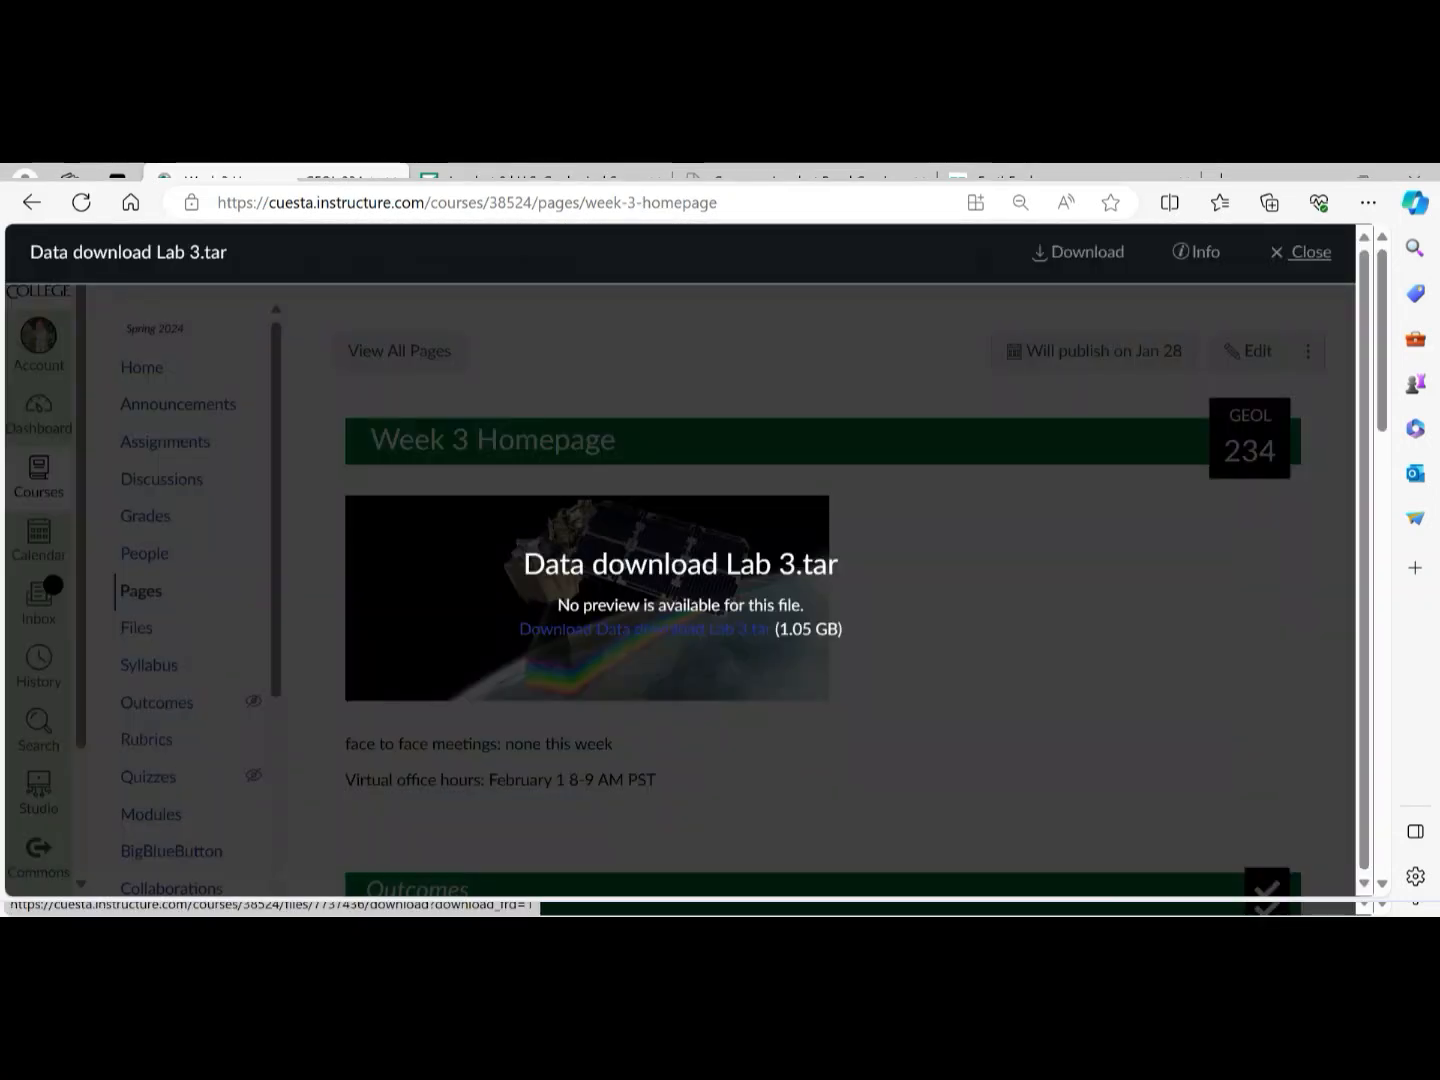
click(1087, 253)
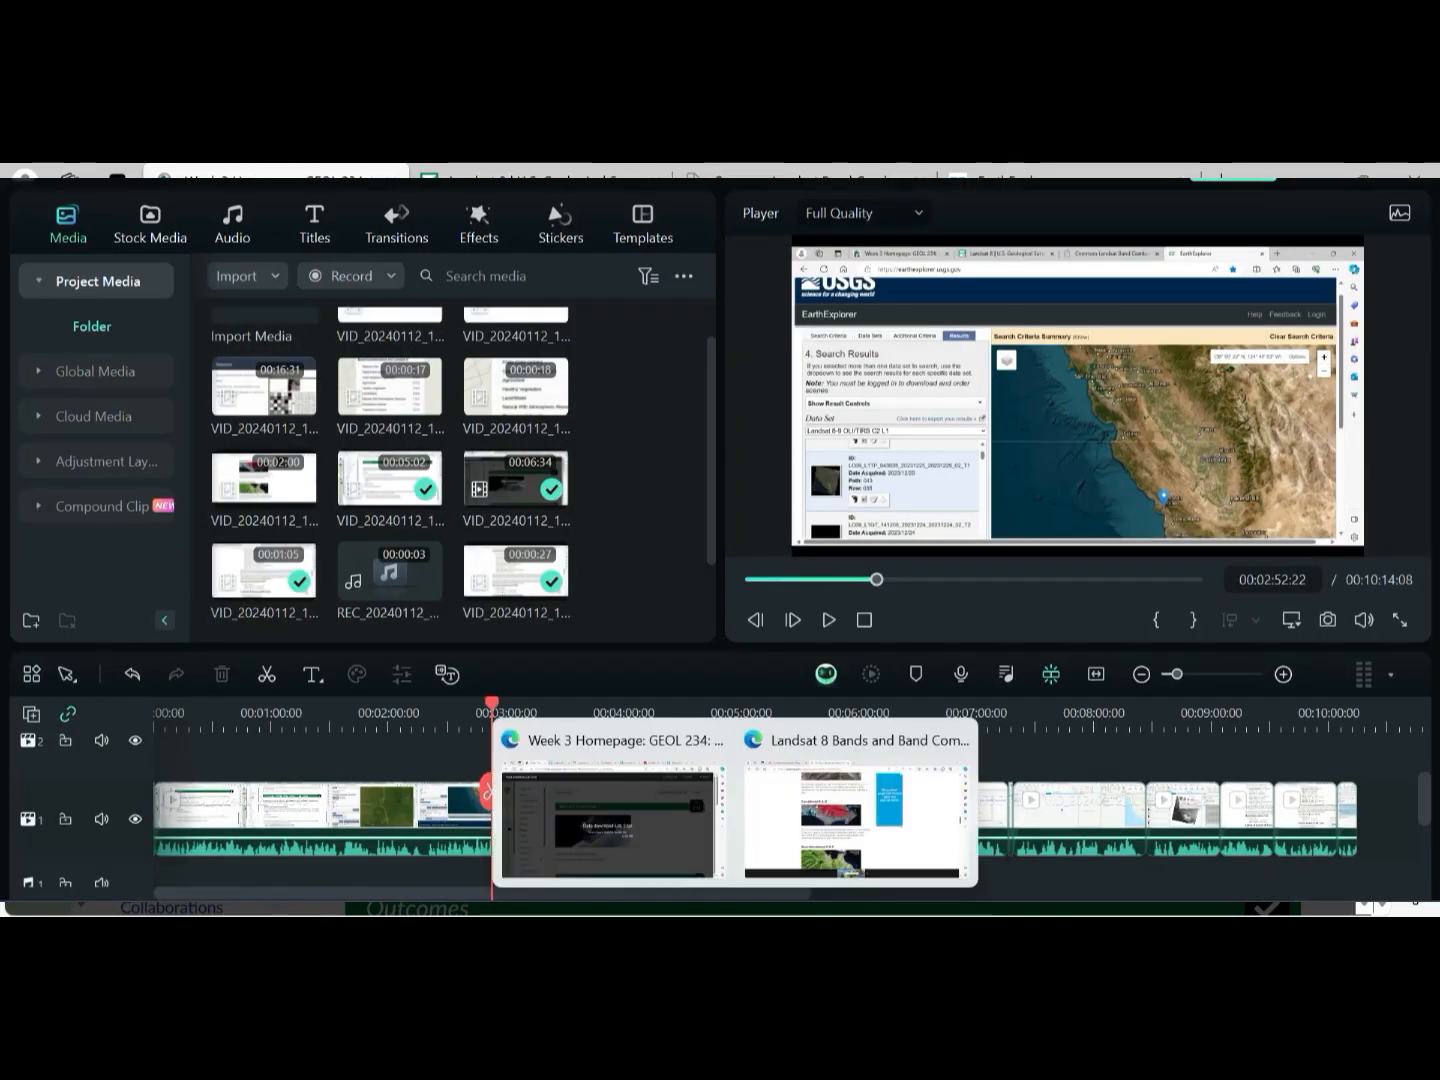
- Return to the course page and show the newly downloaded lab archive in its folder
click(608, 813)
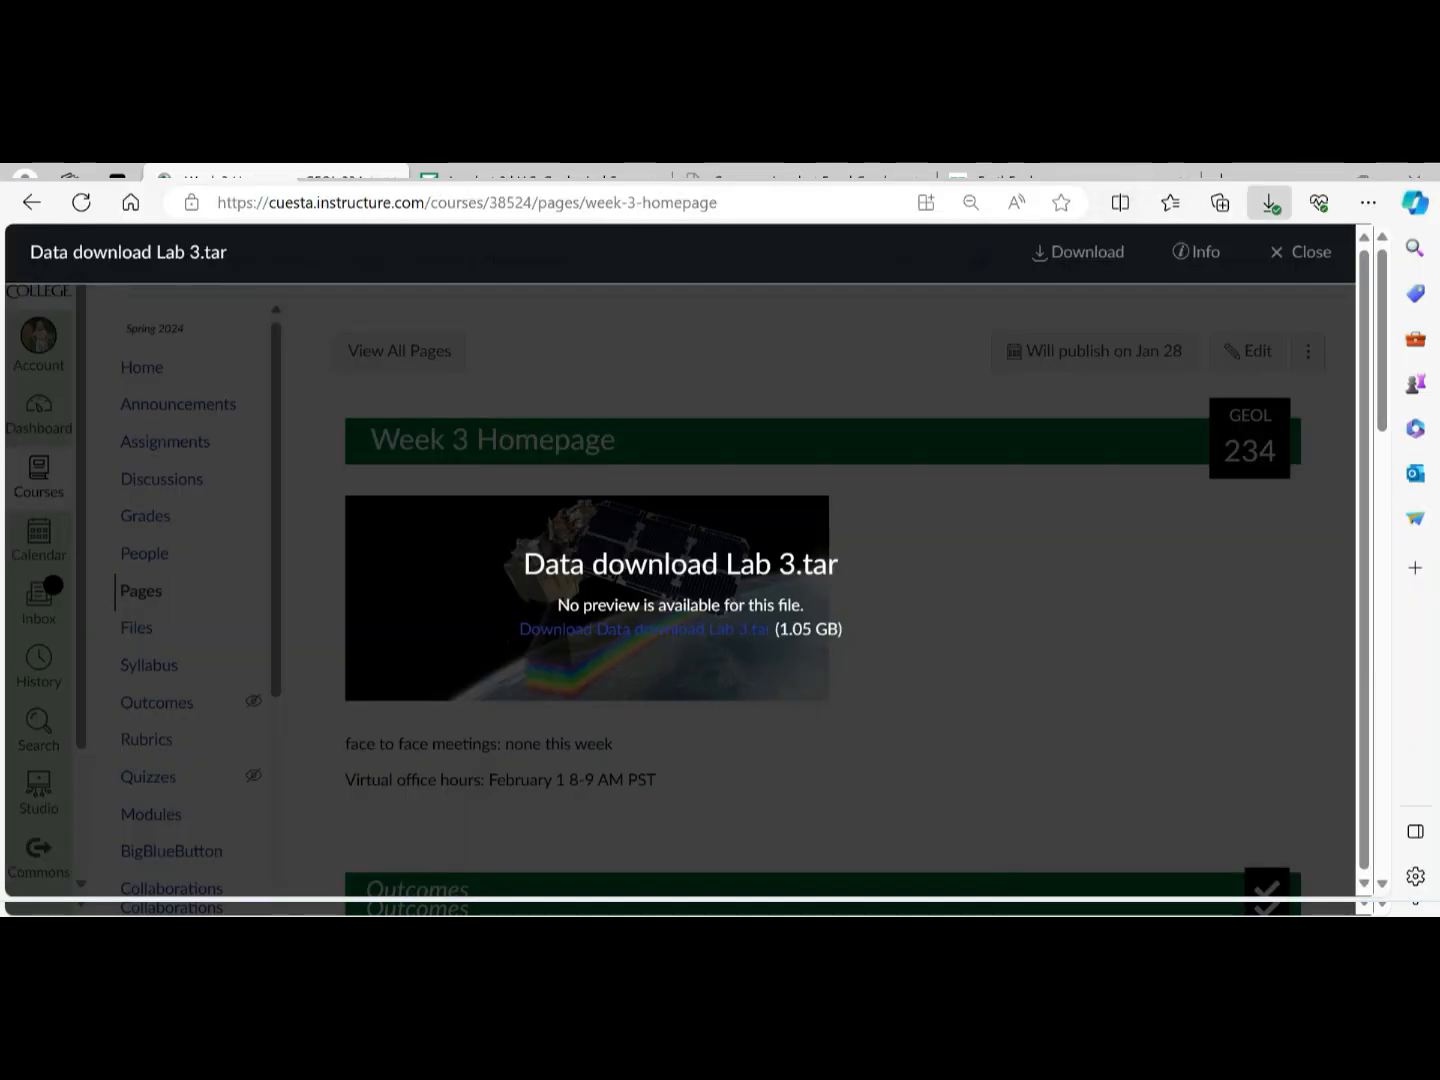
click(1271, 202)
click(1184, 287)
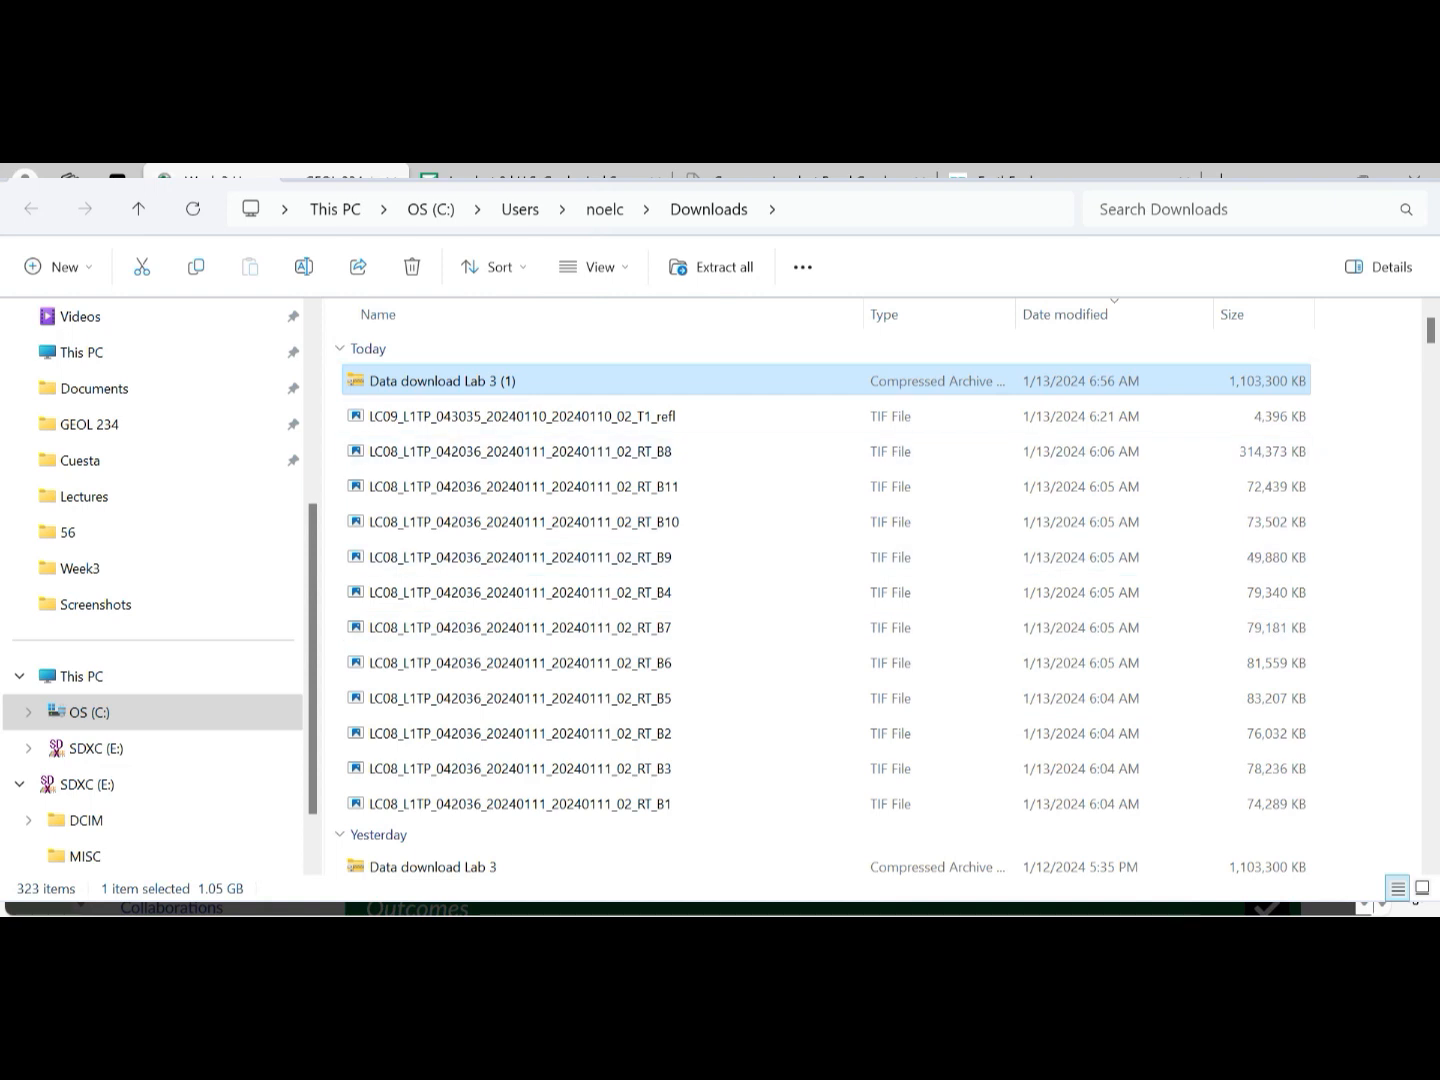
right_click(445, 382)
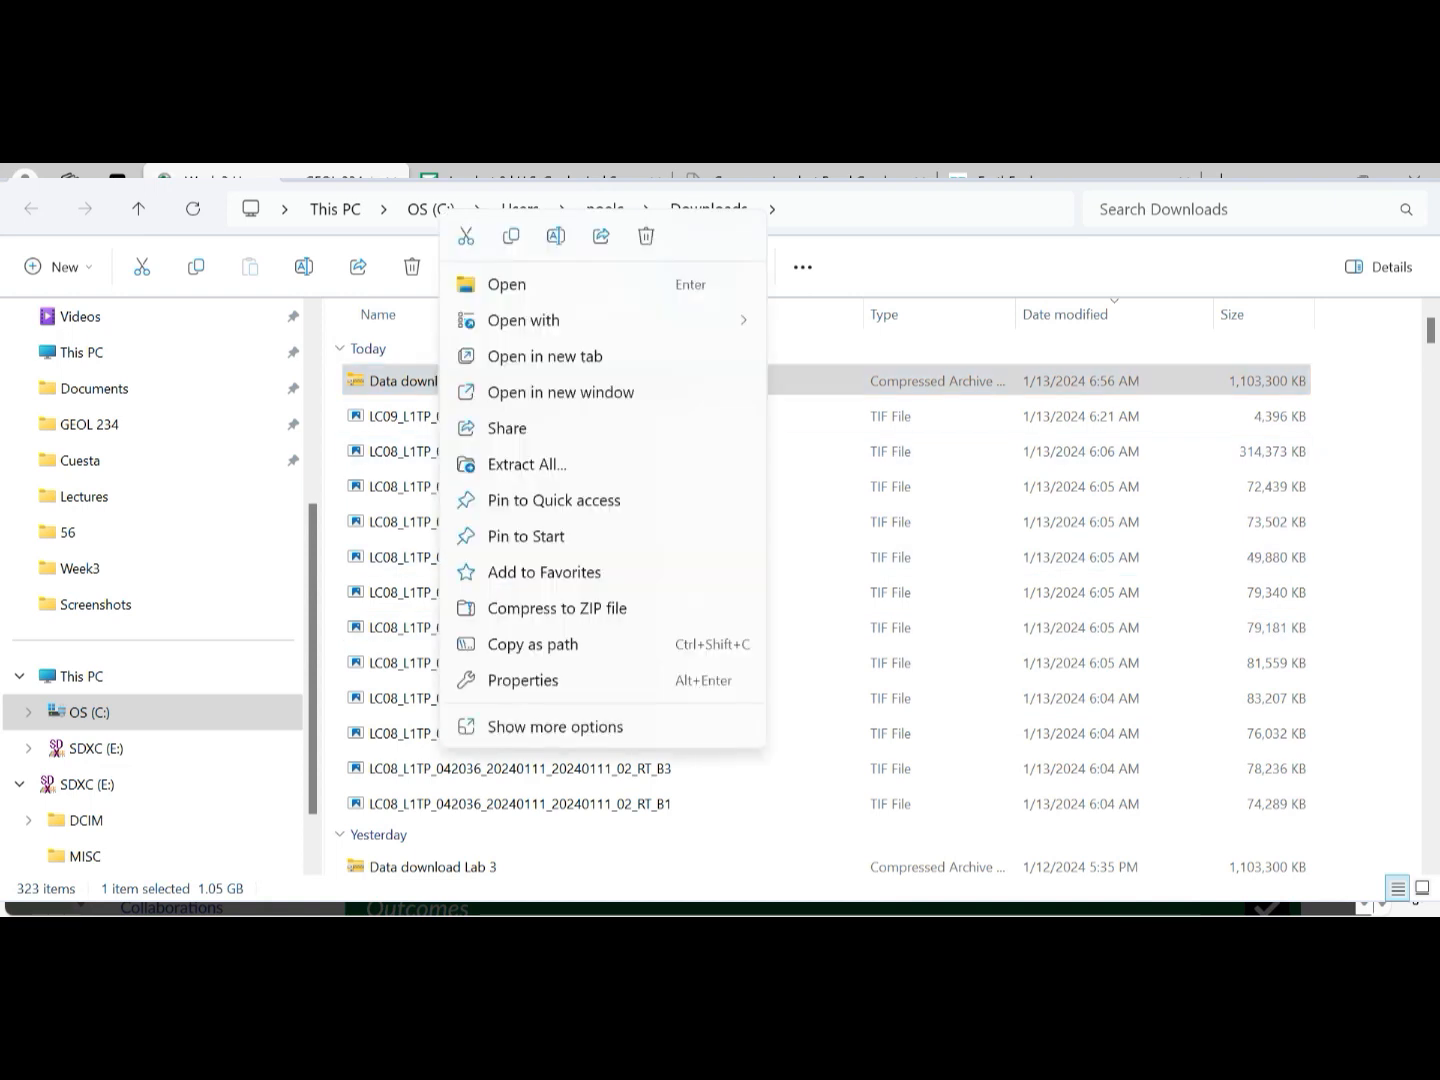
click(527, 464)
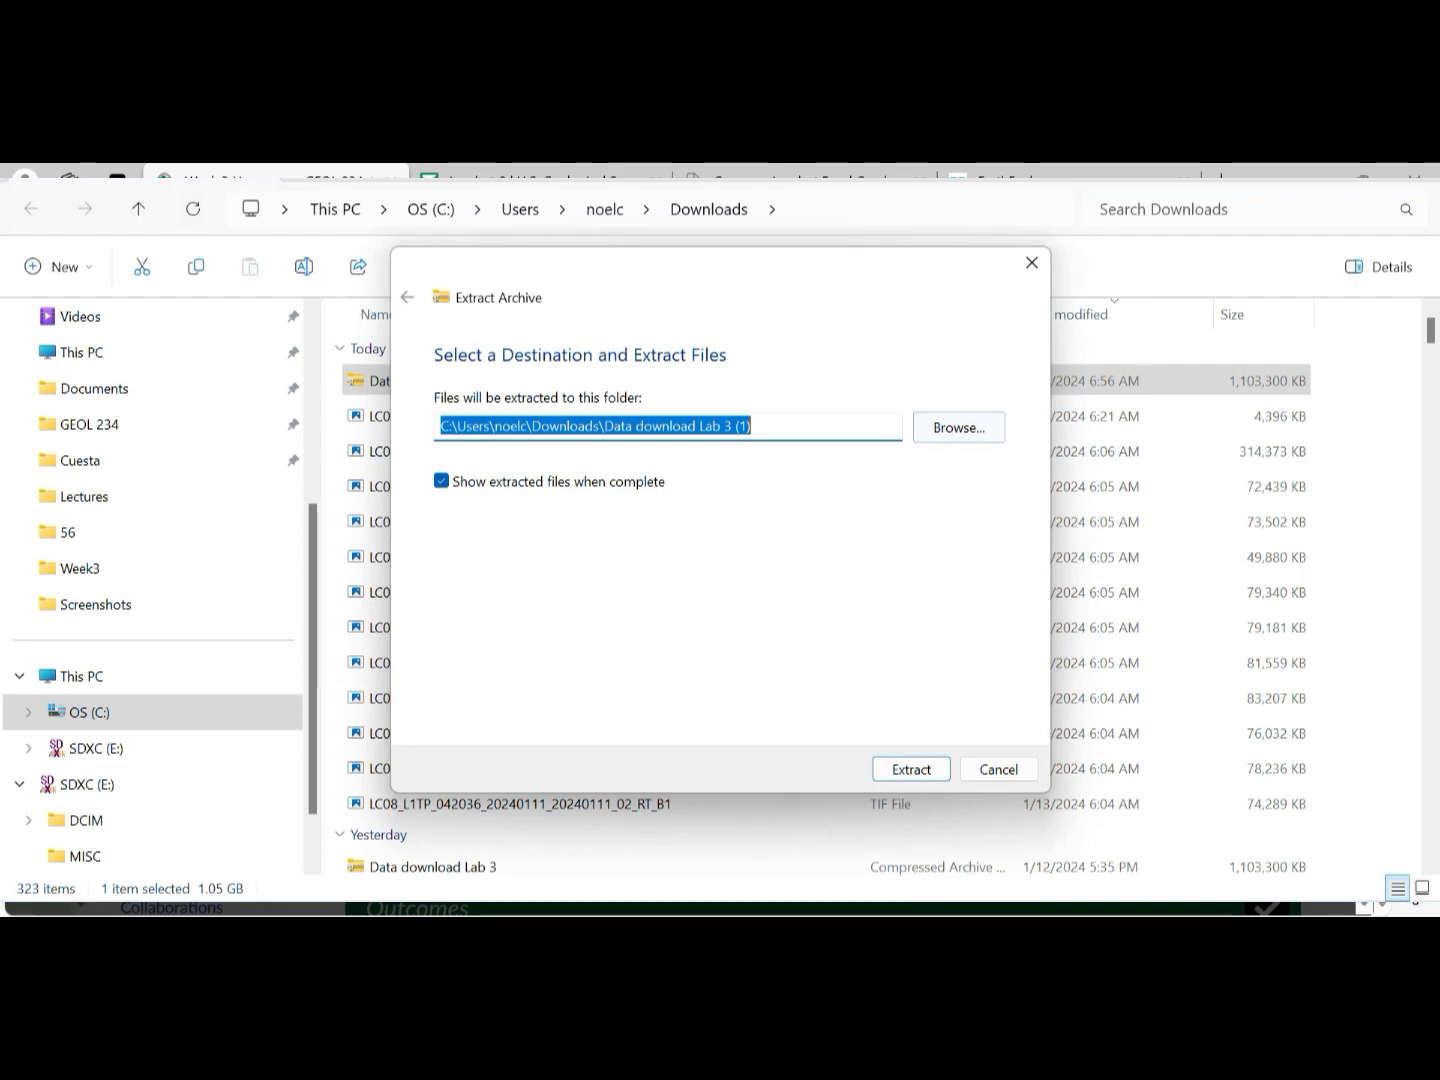
click(967, 766)
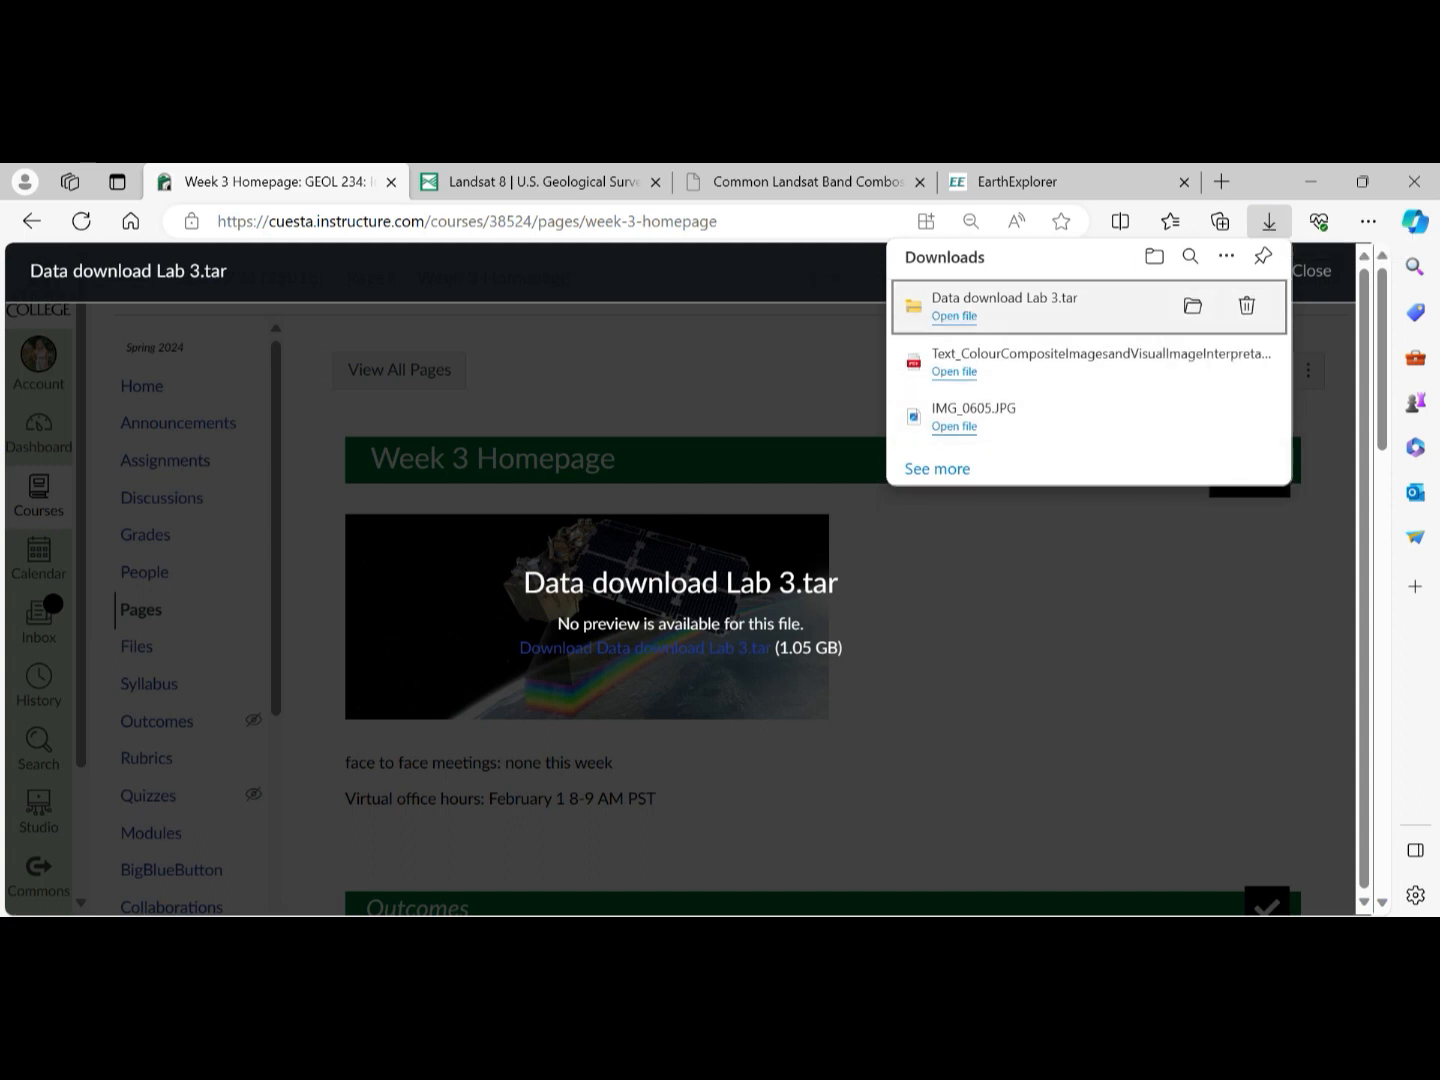
- Locate the Data download Lab 3 archive in File Explorer by browsing from the C: drive to the user's Downloads folder
click(1193, 305)
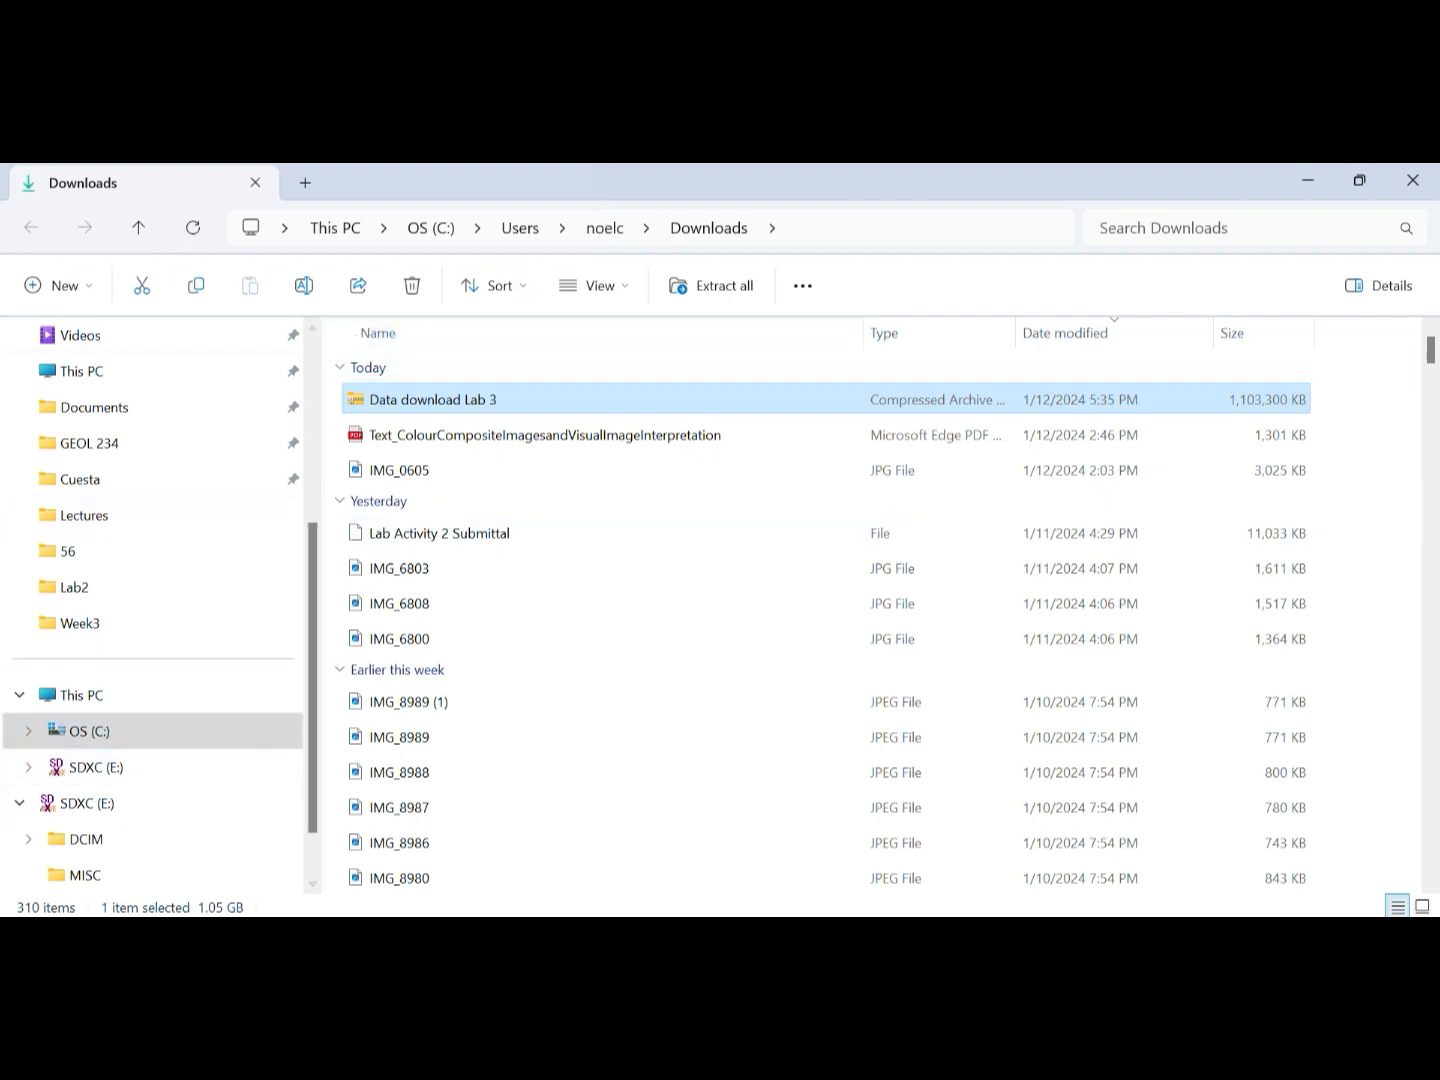
click(89, 732)
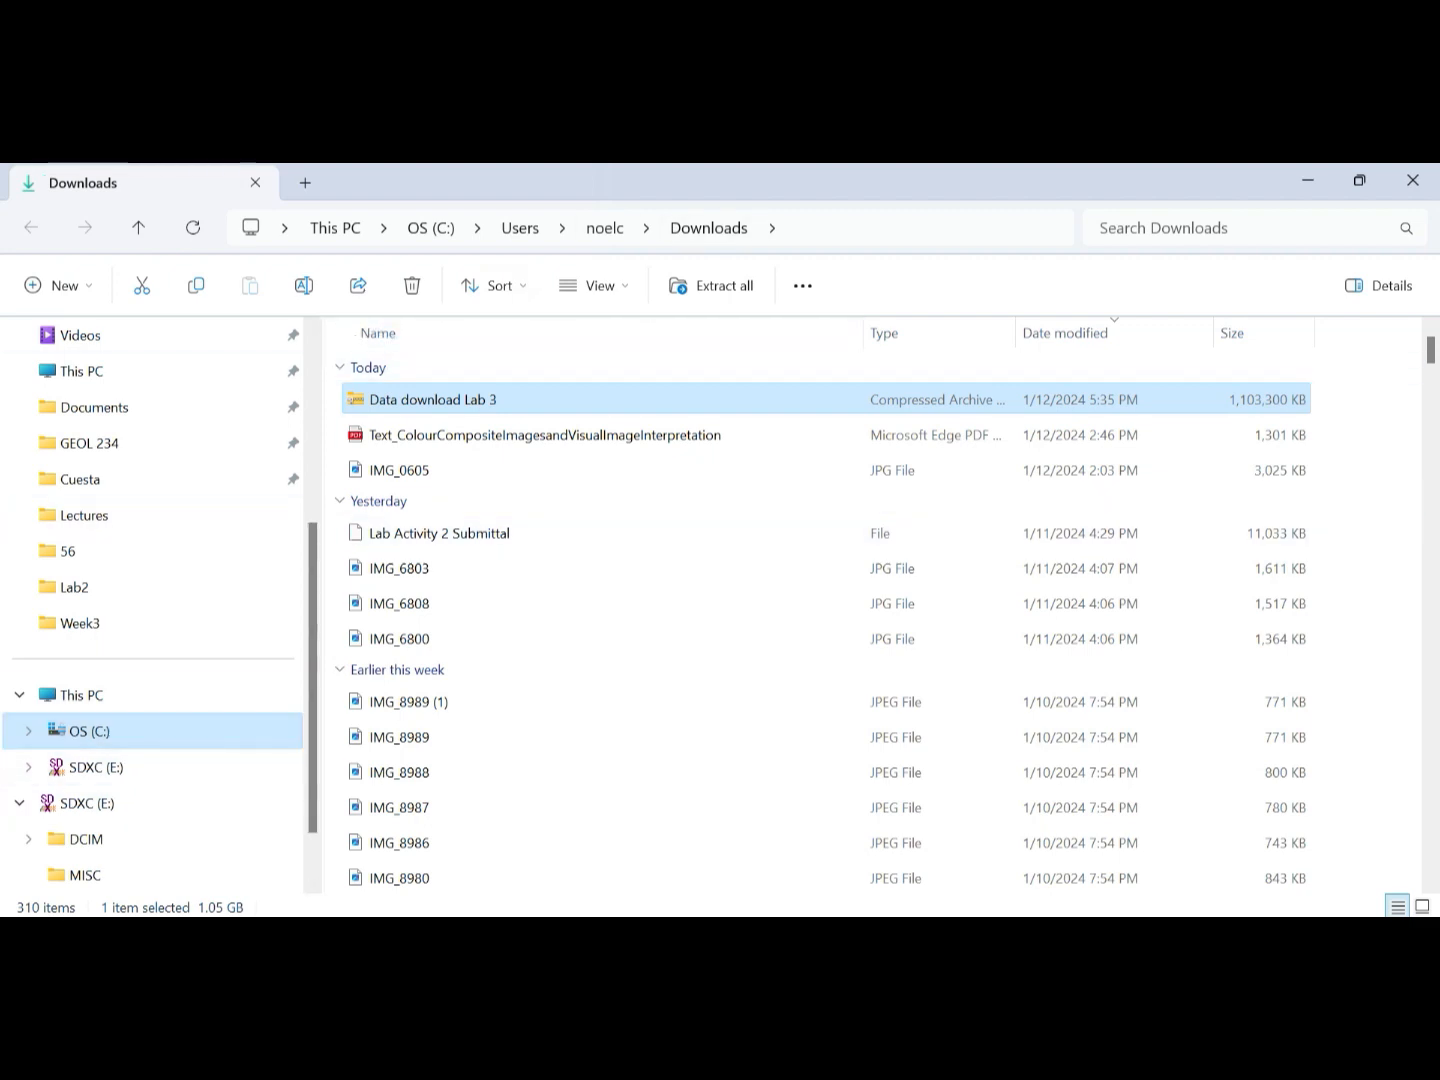
key(Return)
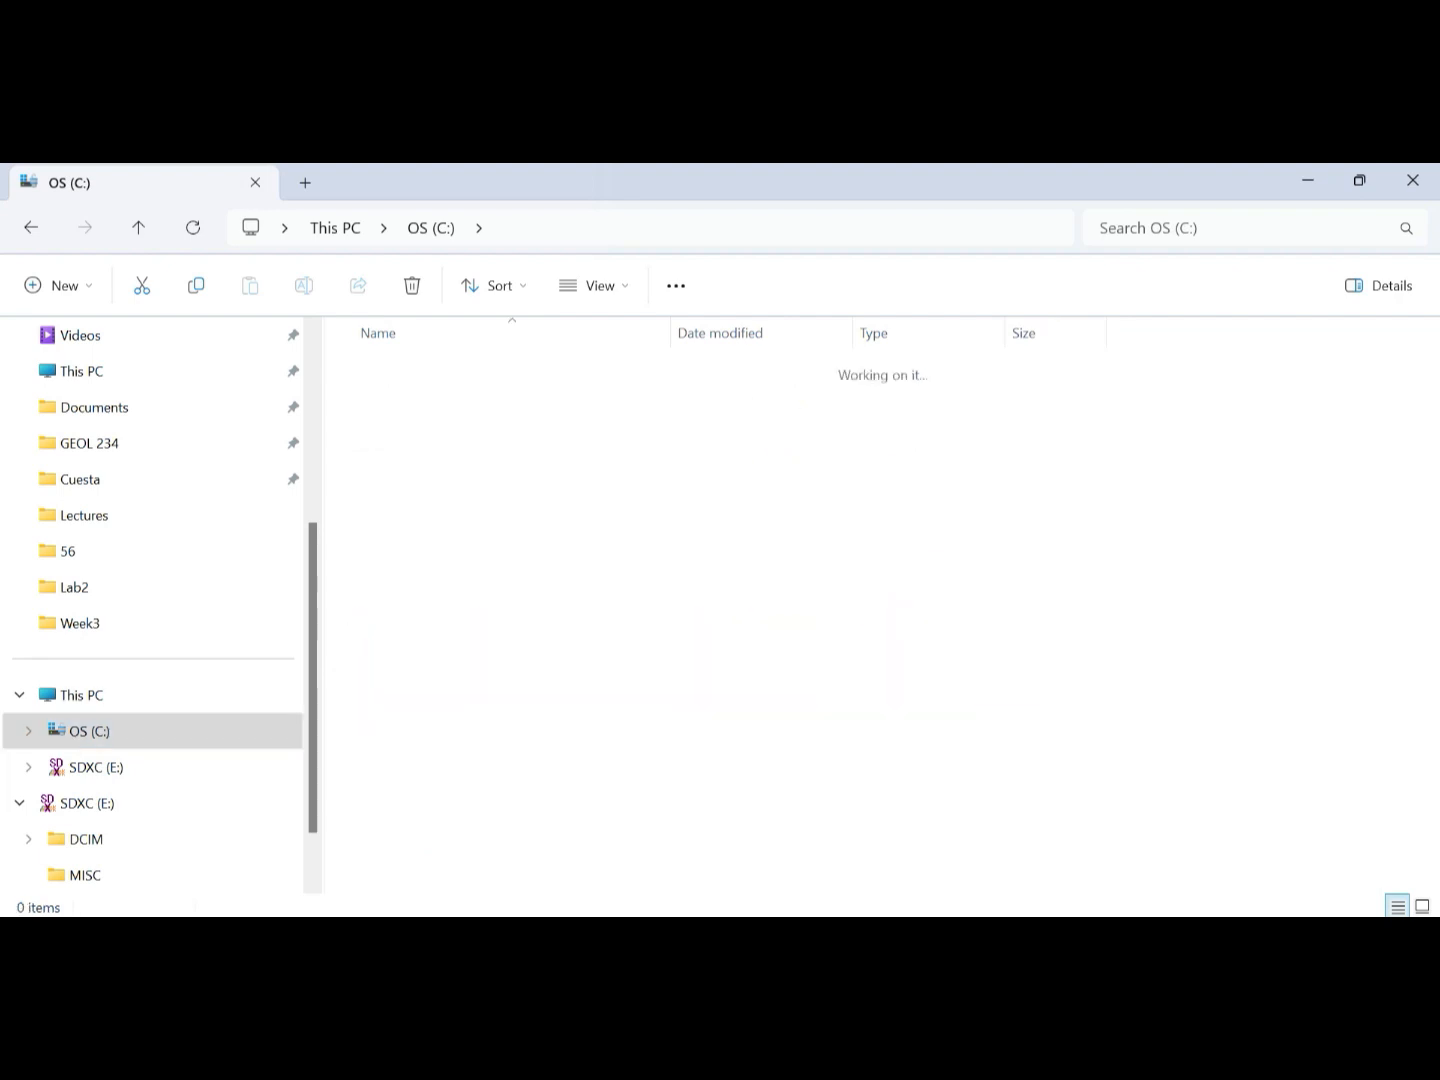
key(Return)
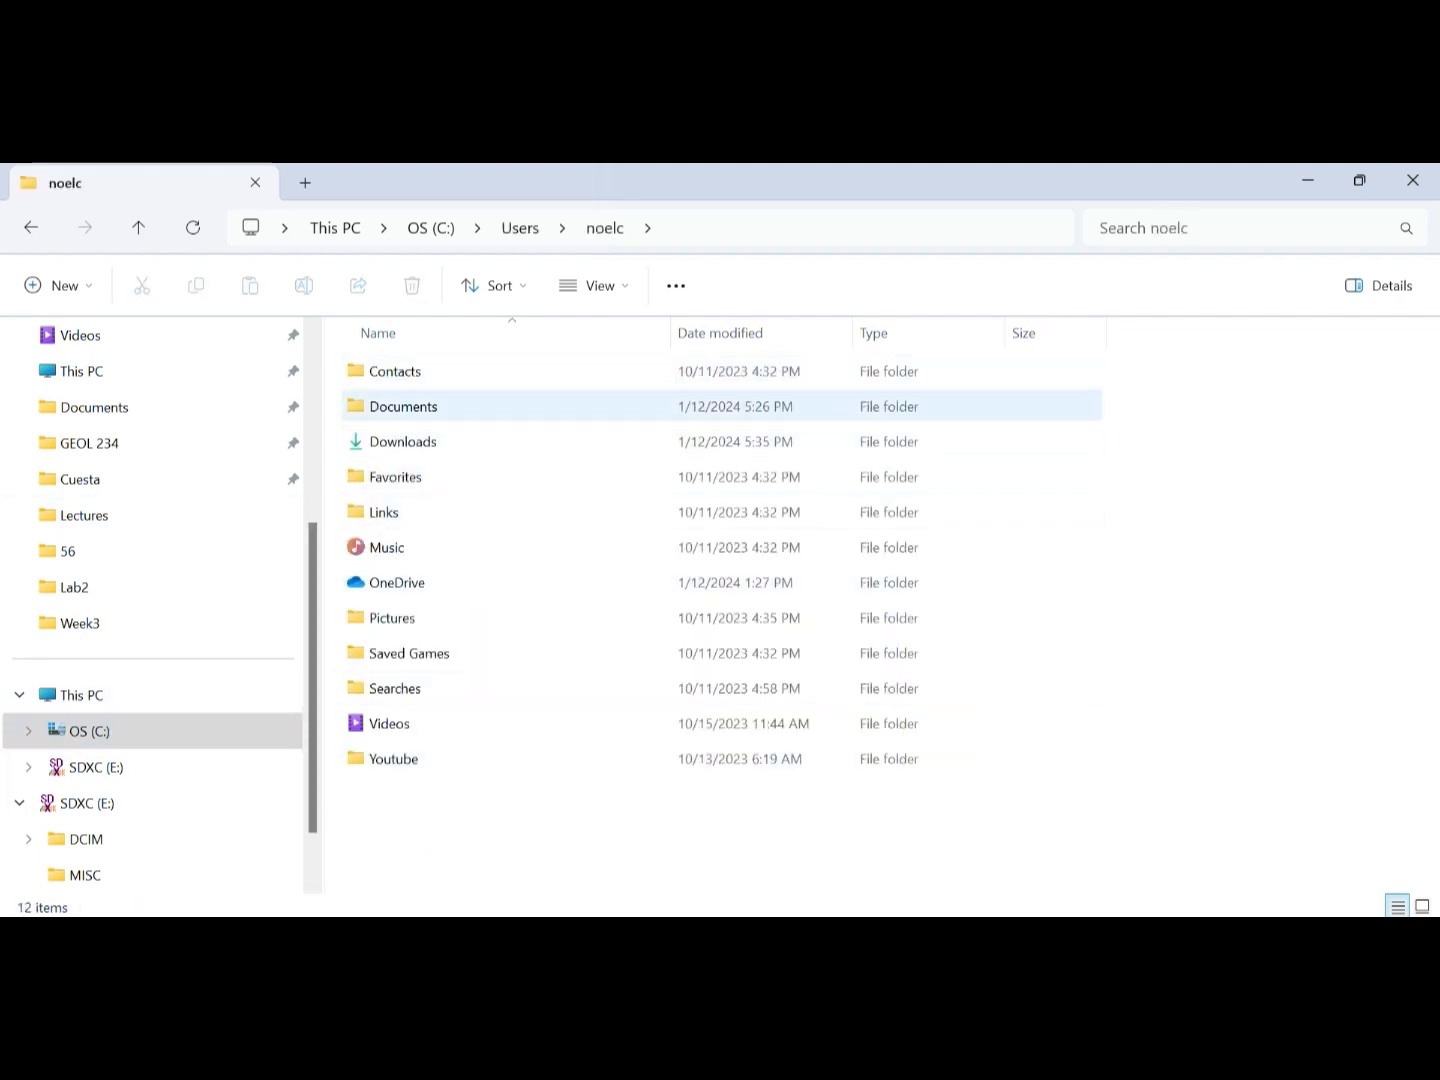
key(Return)
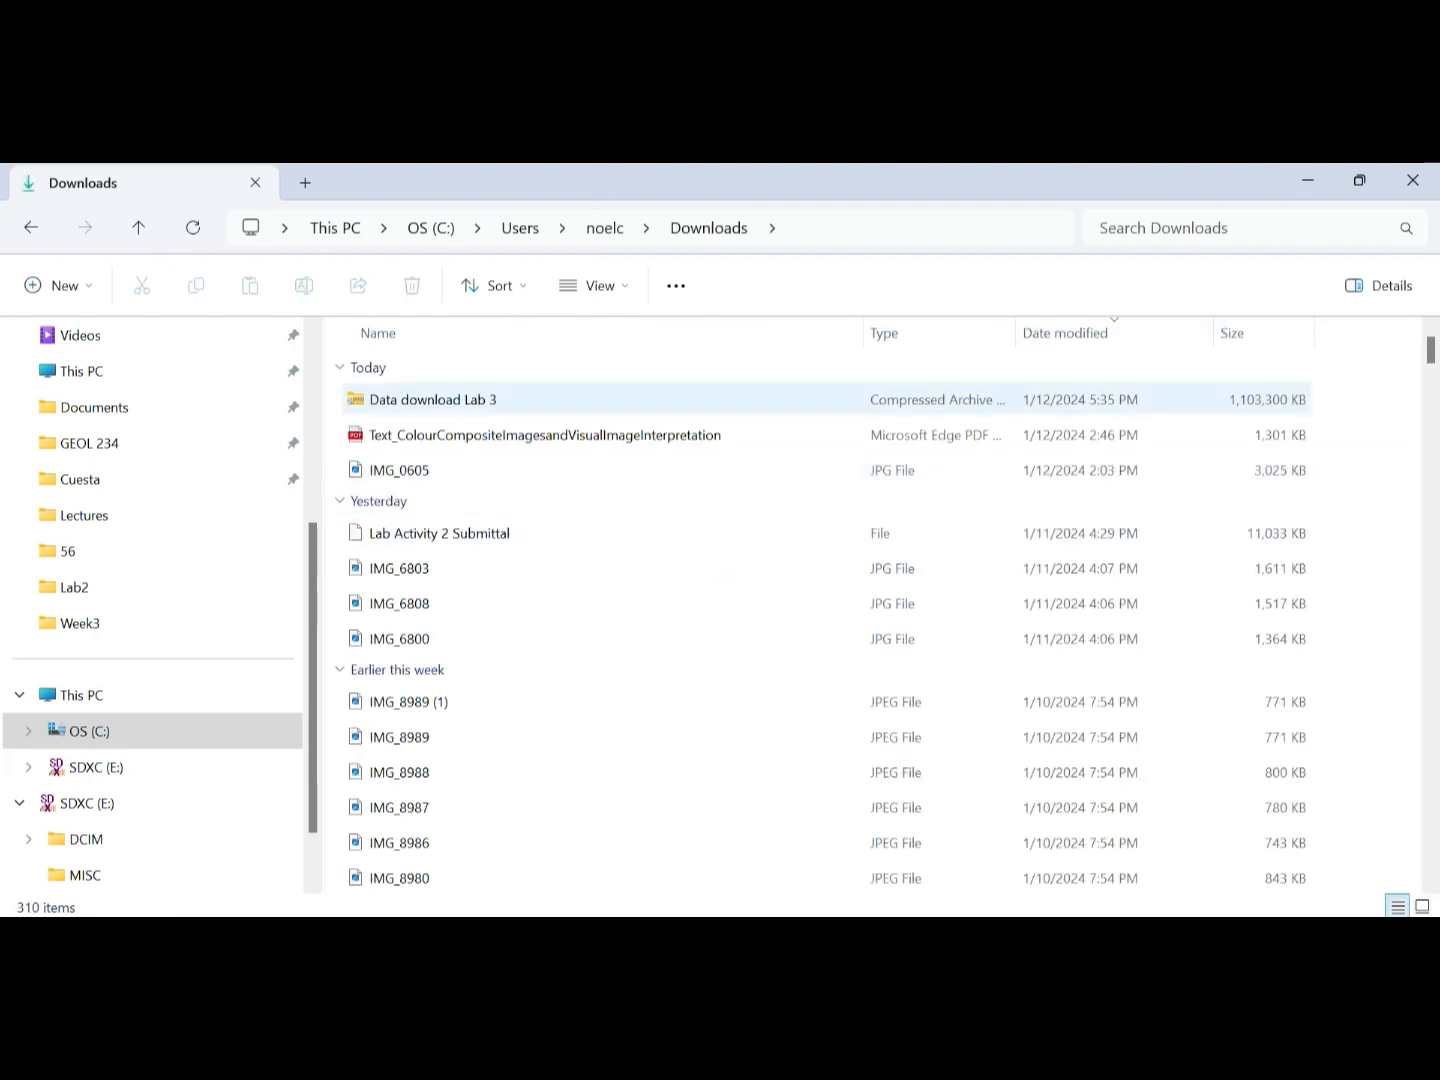
- Start extracting the Data download Lab 3 archive and browse for the Week3 folder inside Documents > Geol234 as the destination
right_click(422, 401)
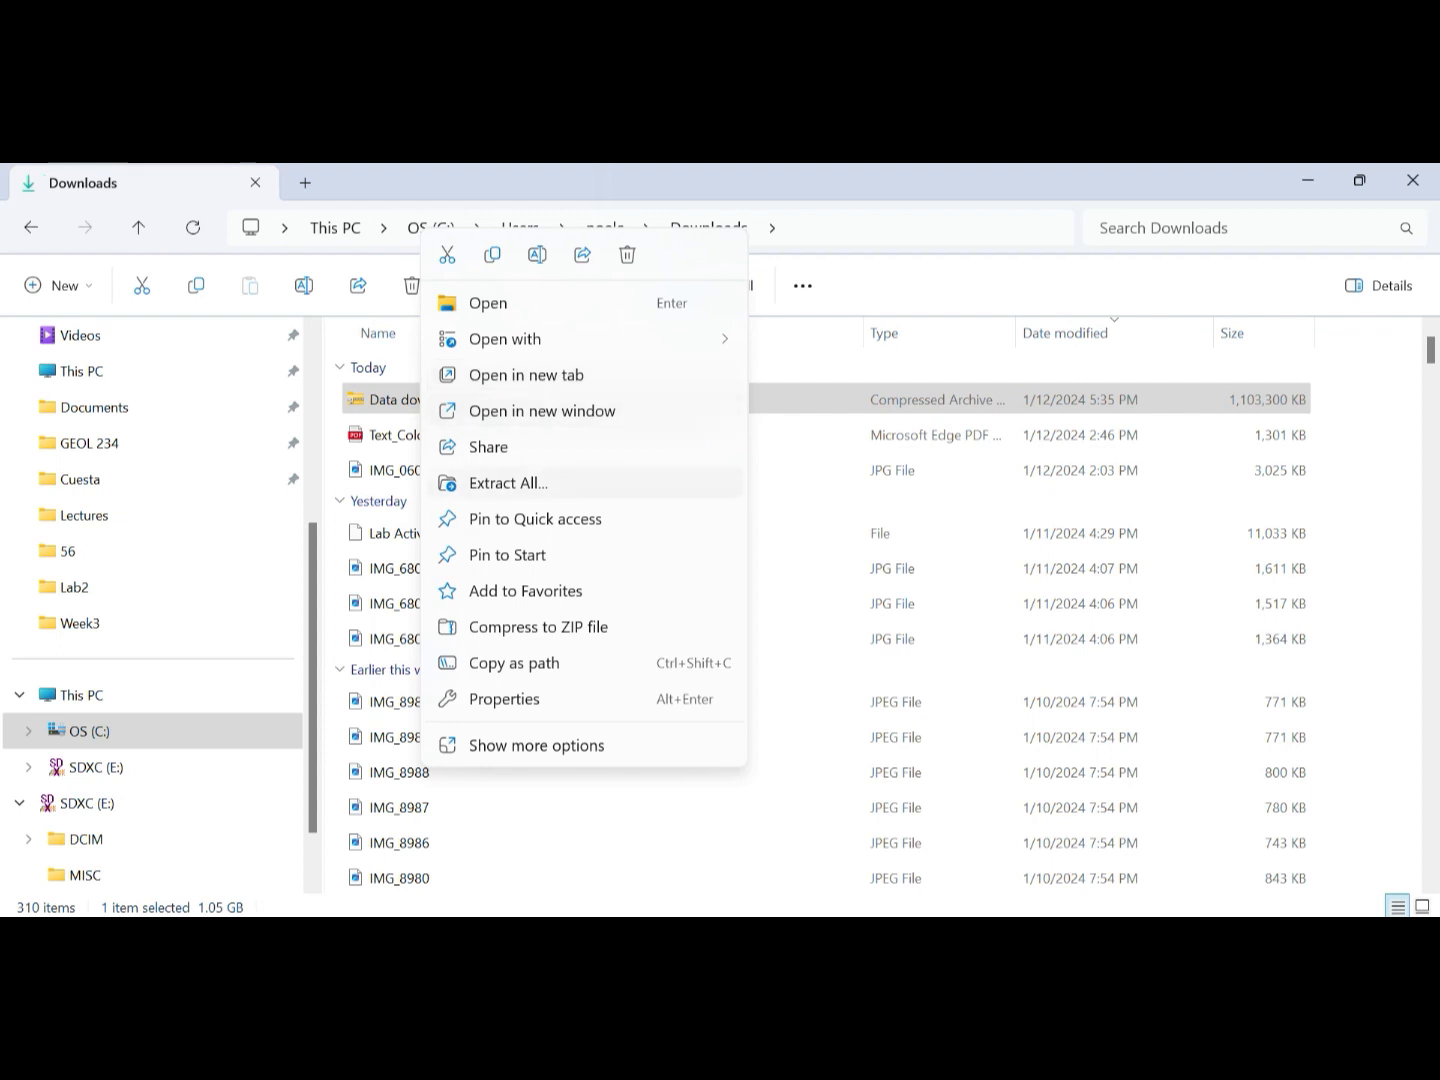
click(509, 483)
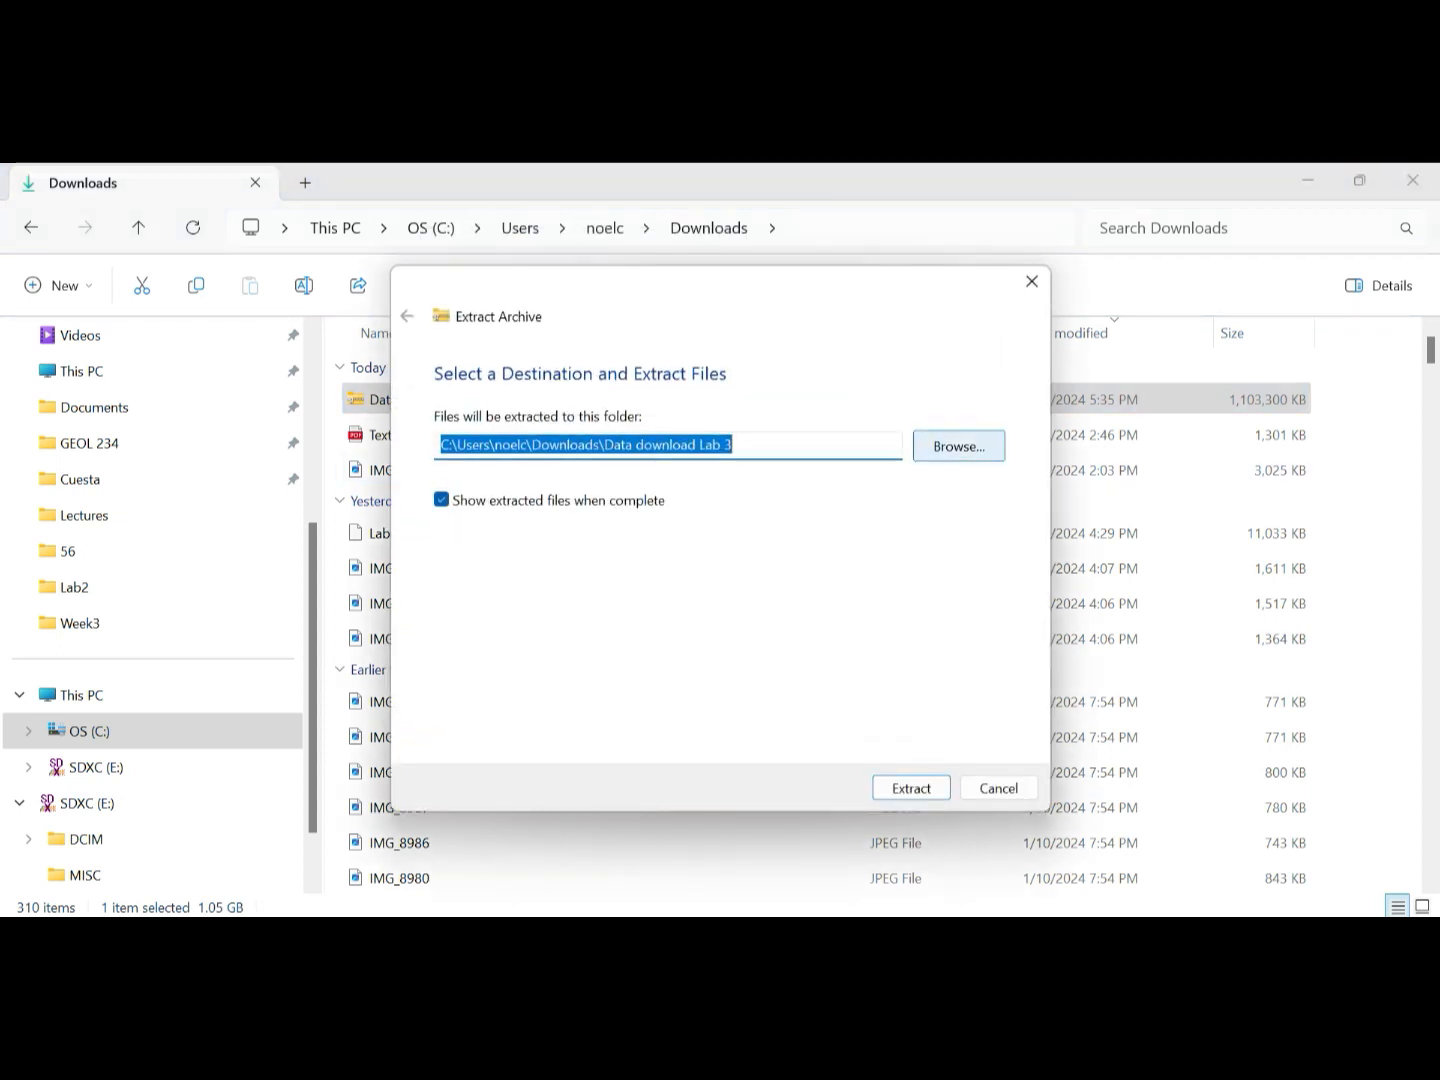
click(958, 446)
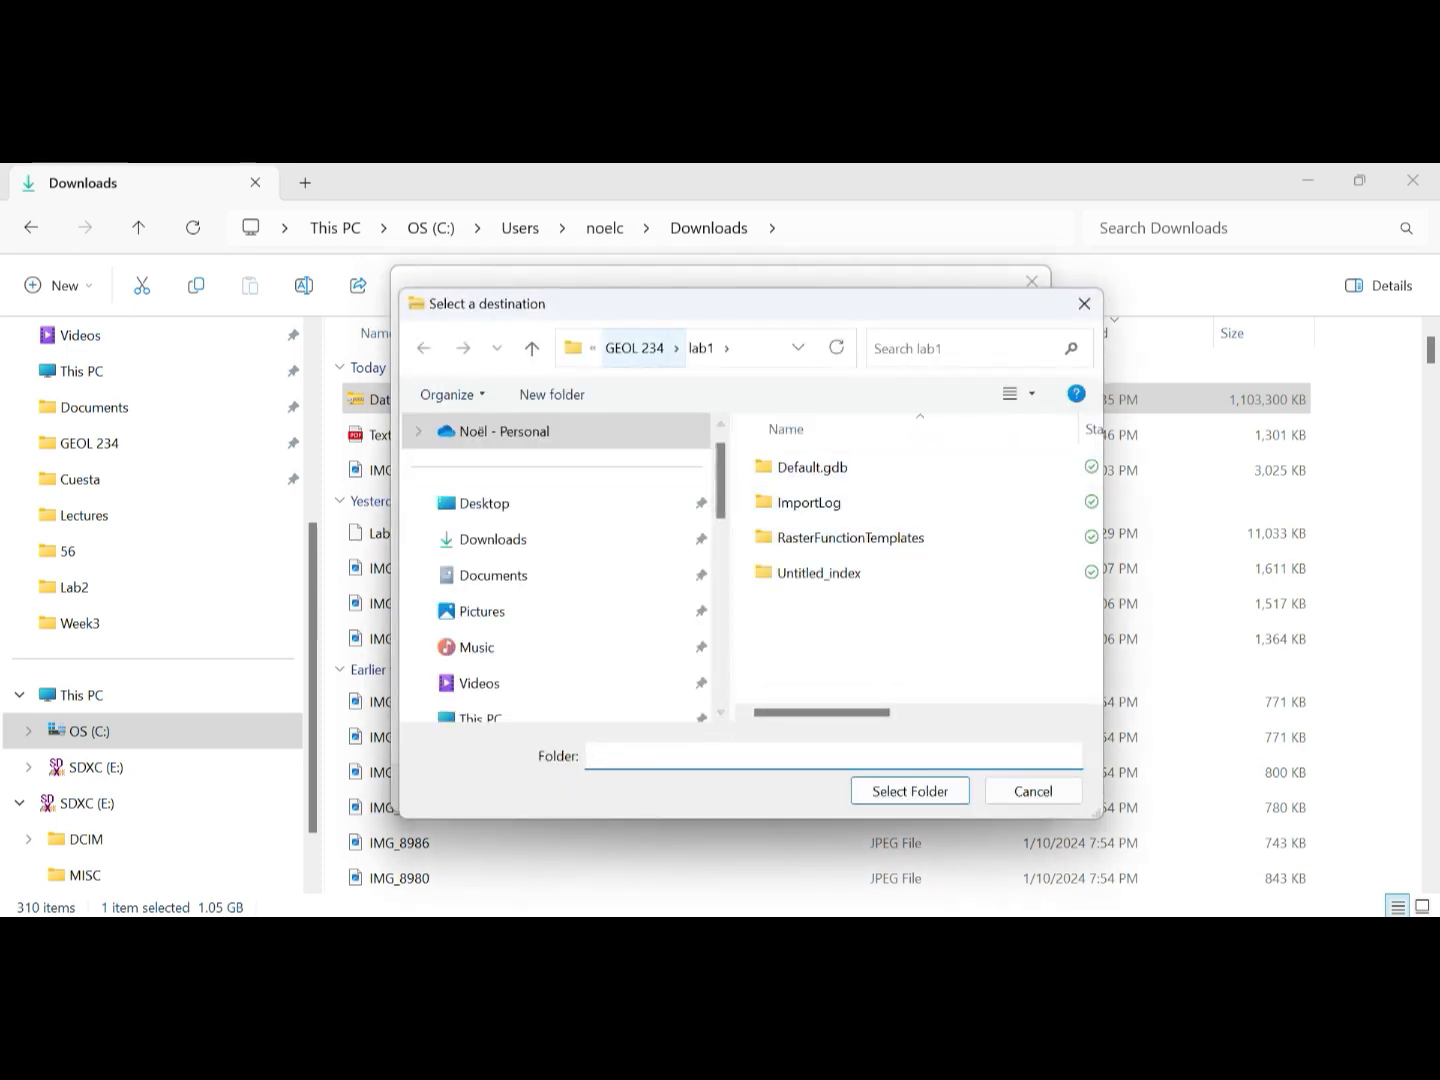
click(660, 348)
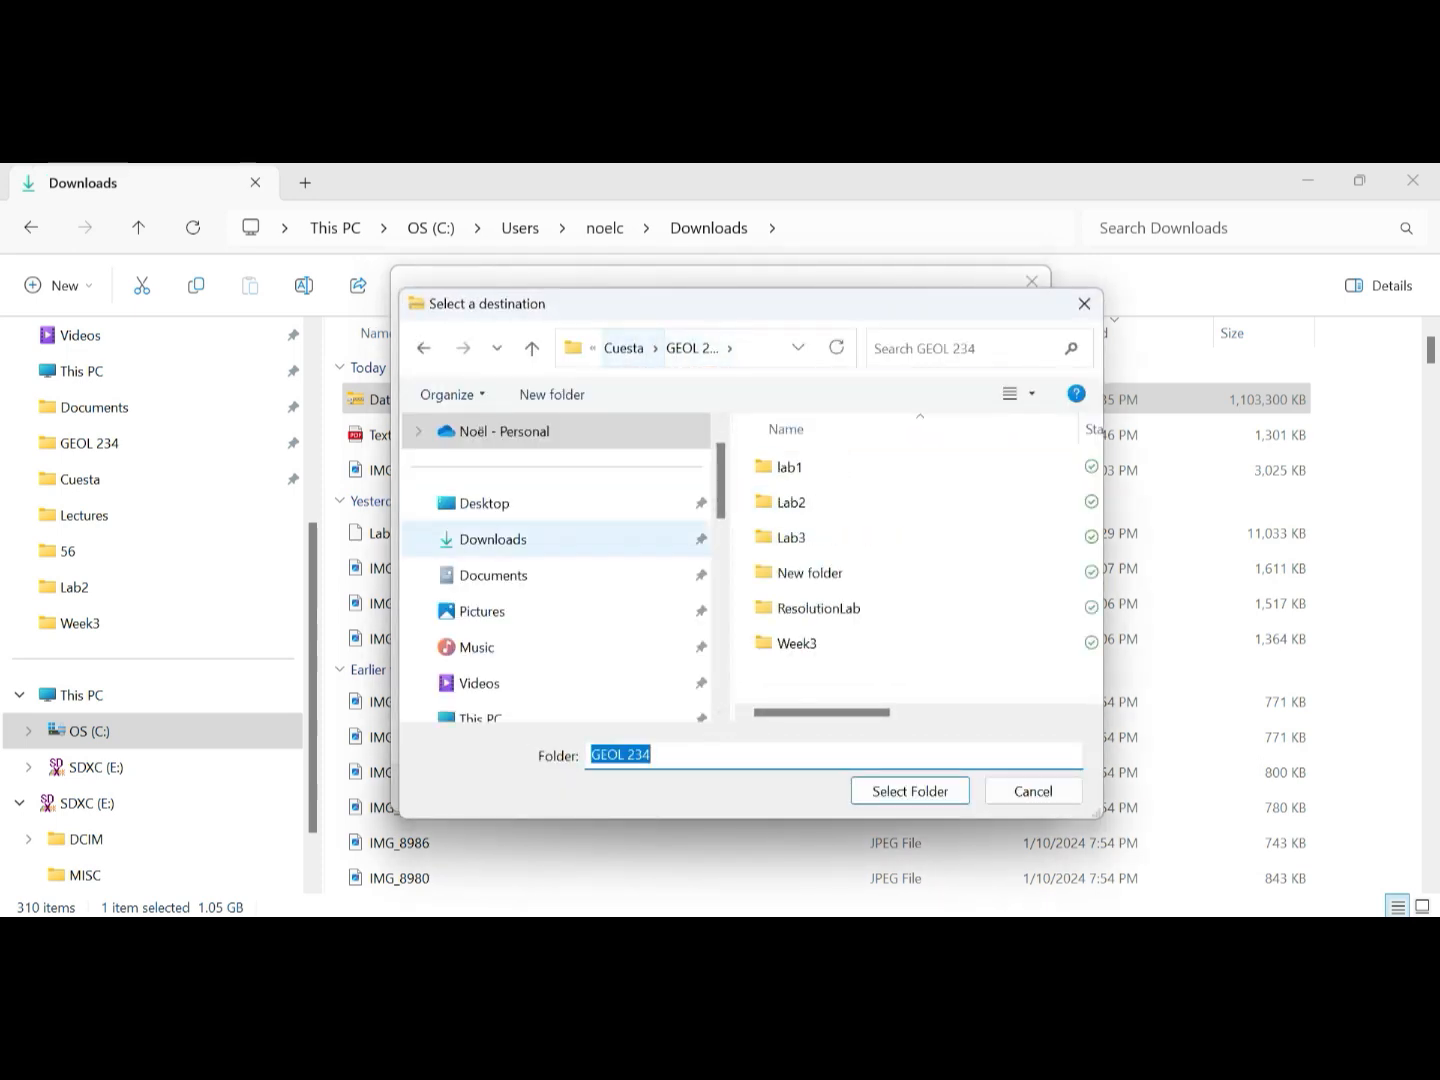
scroll(555, 539, down, 1)
scroll(555, 538, up, 1)
click(500, 539)
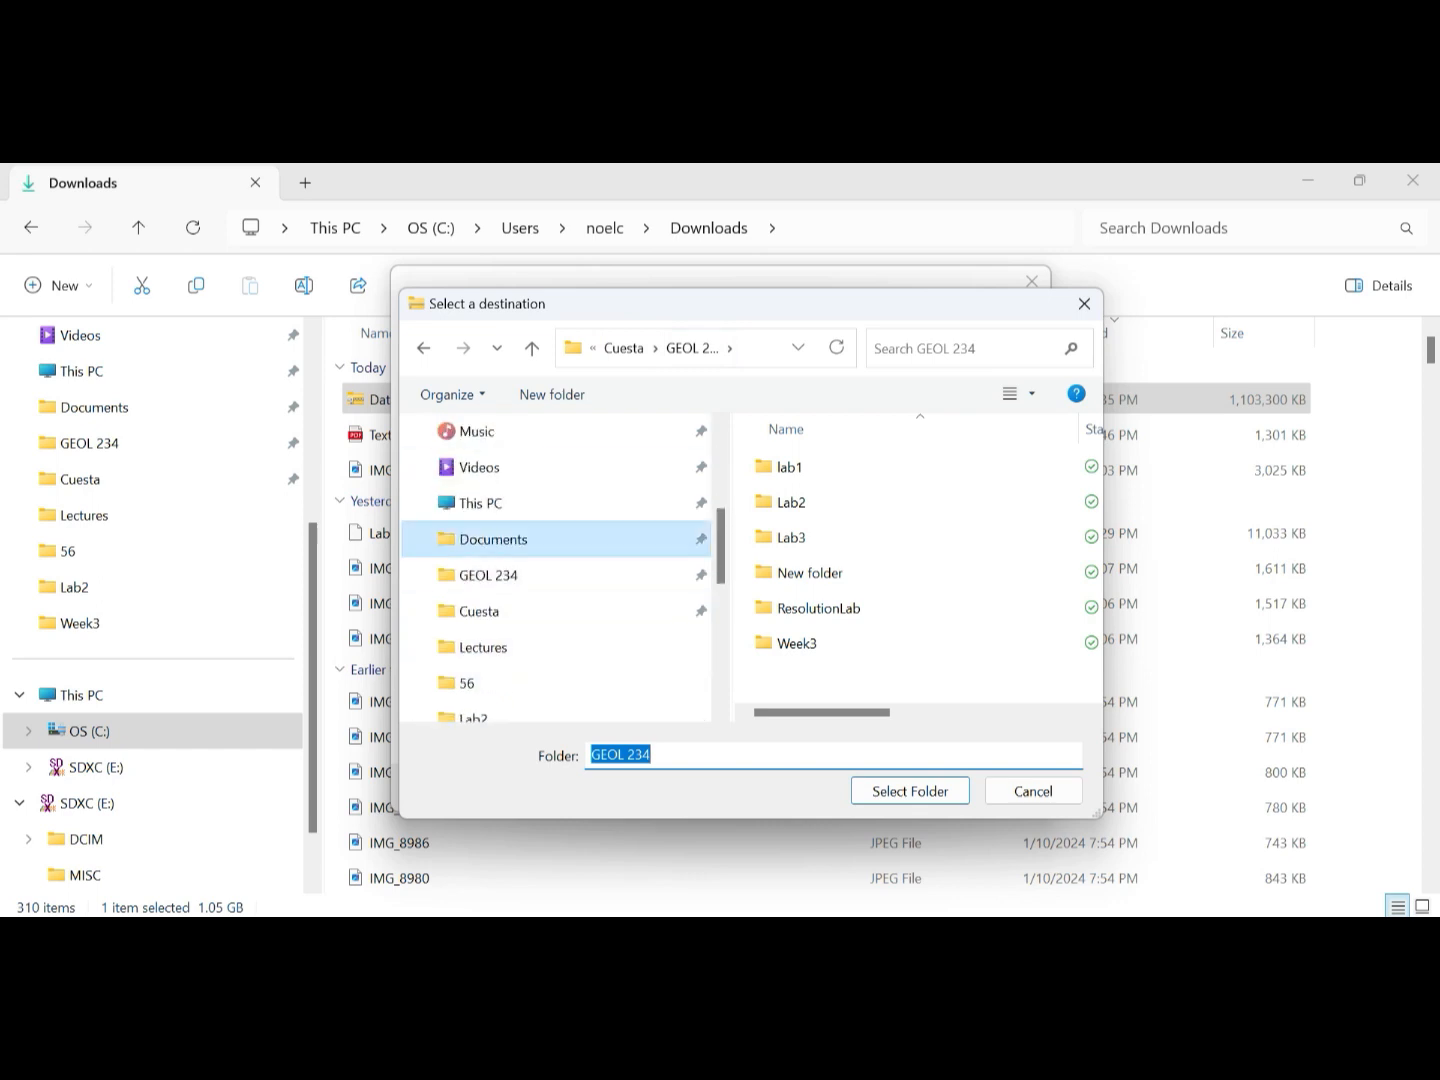
double_click(801, 502)
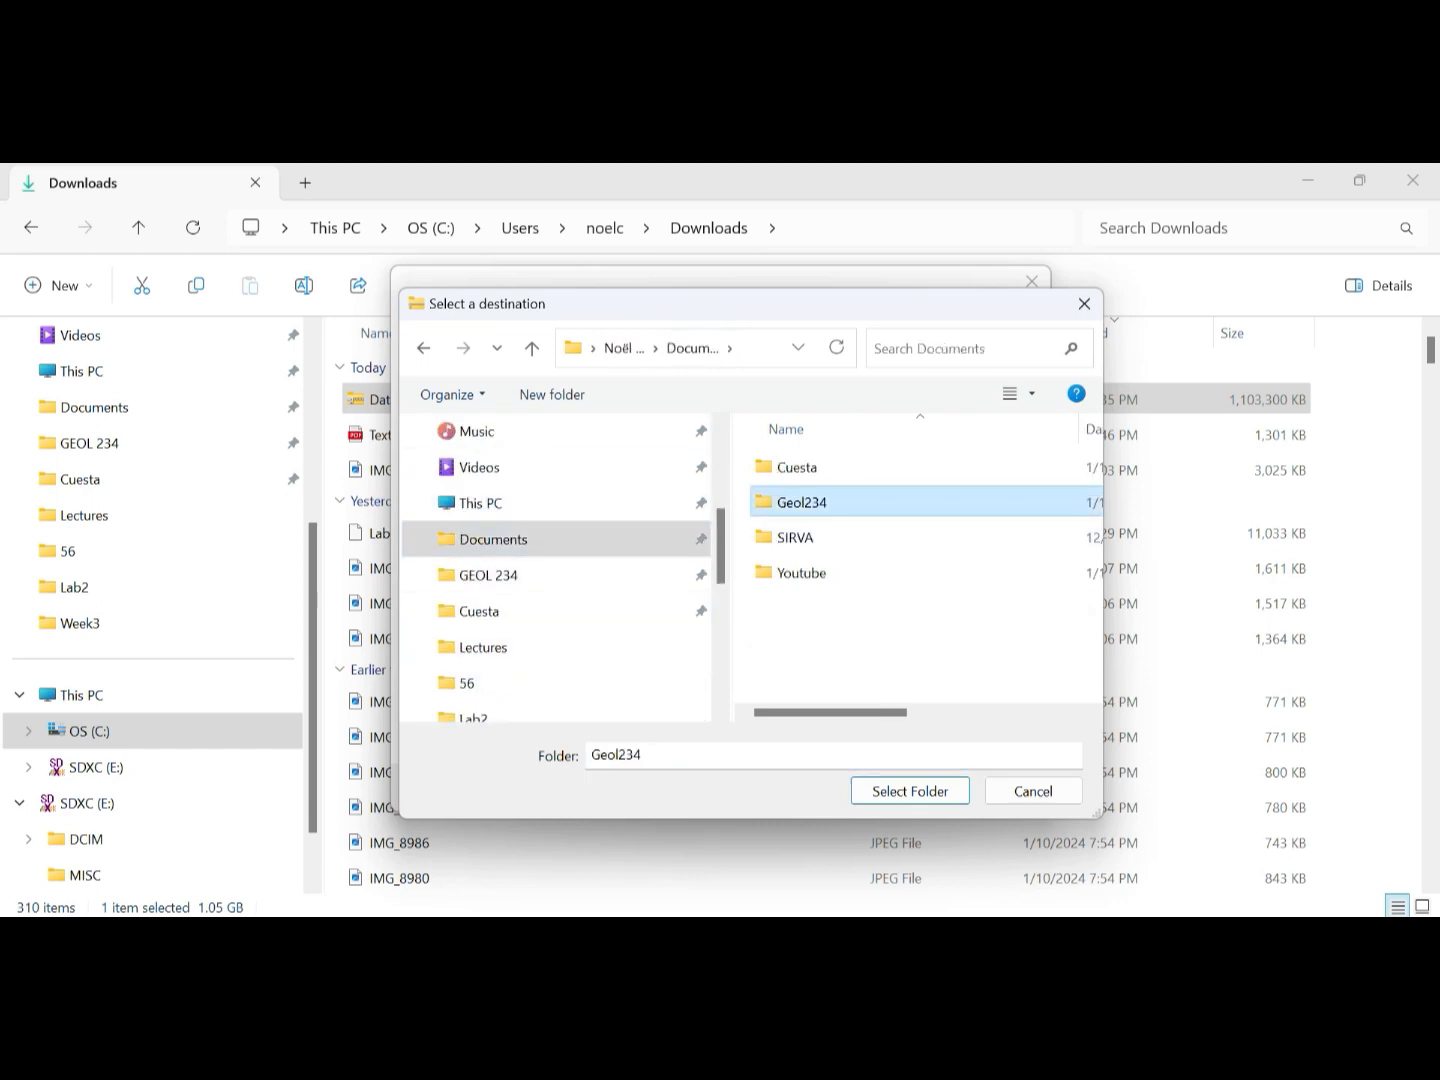
double_click(796, 467)
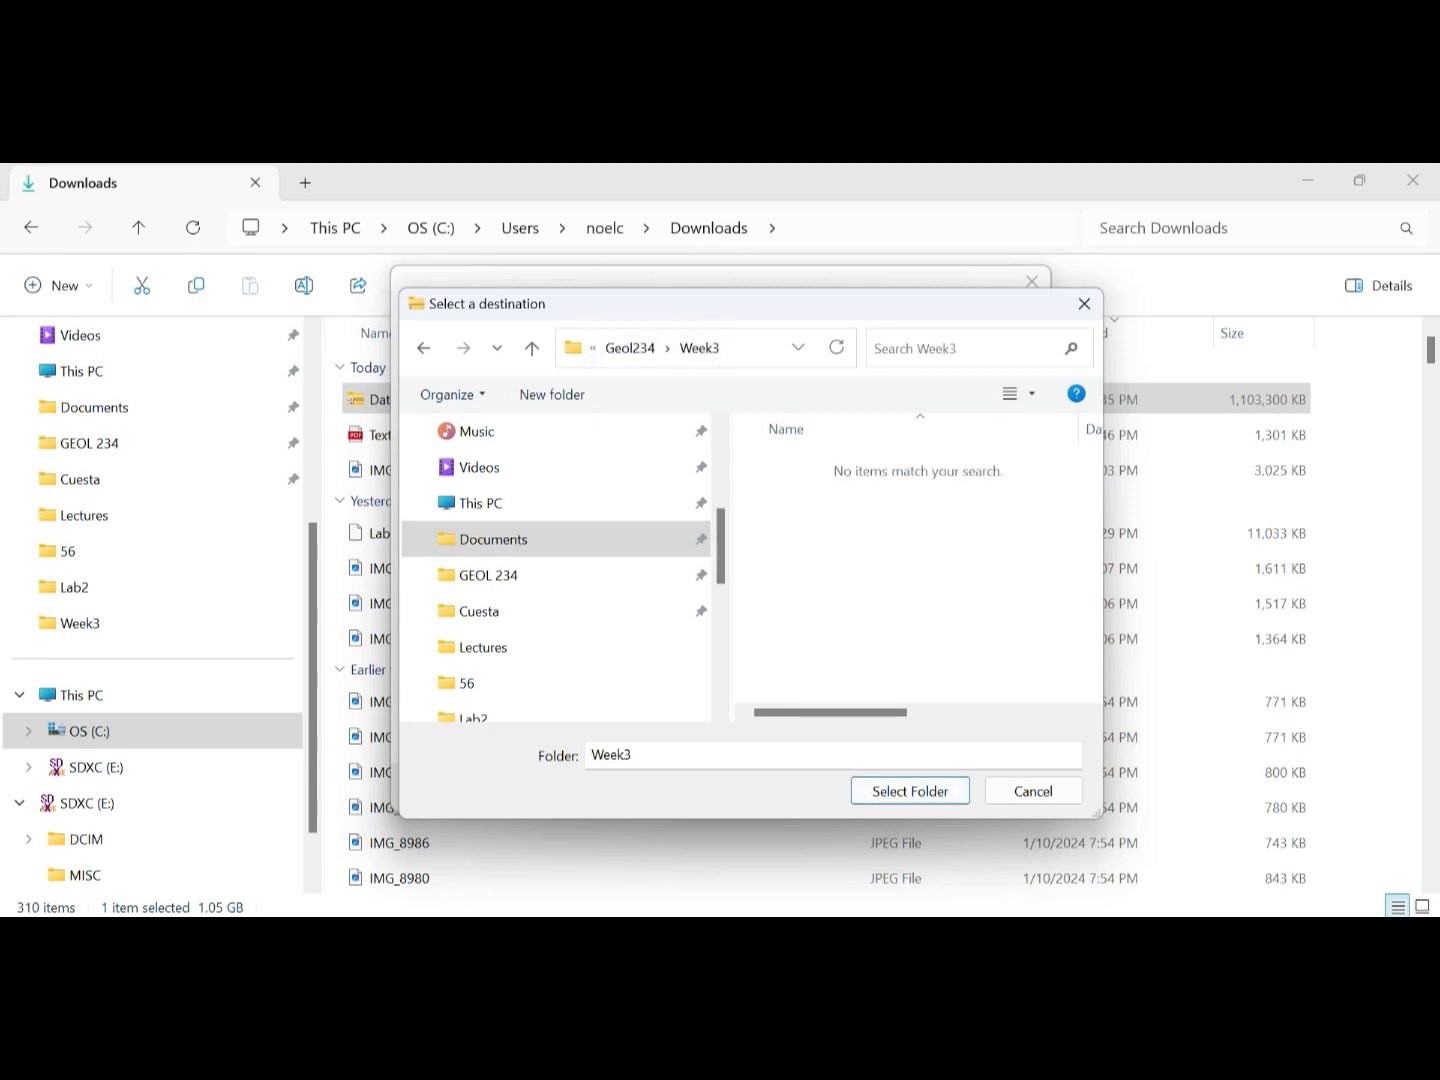
right_click(812, 581)
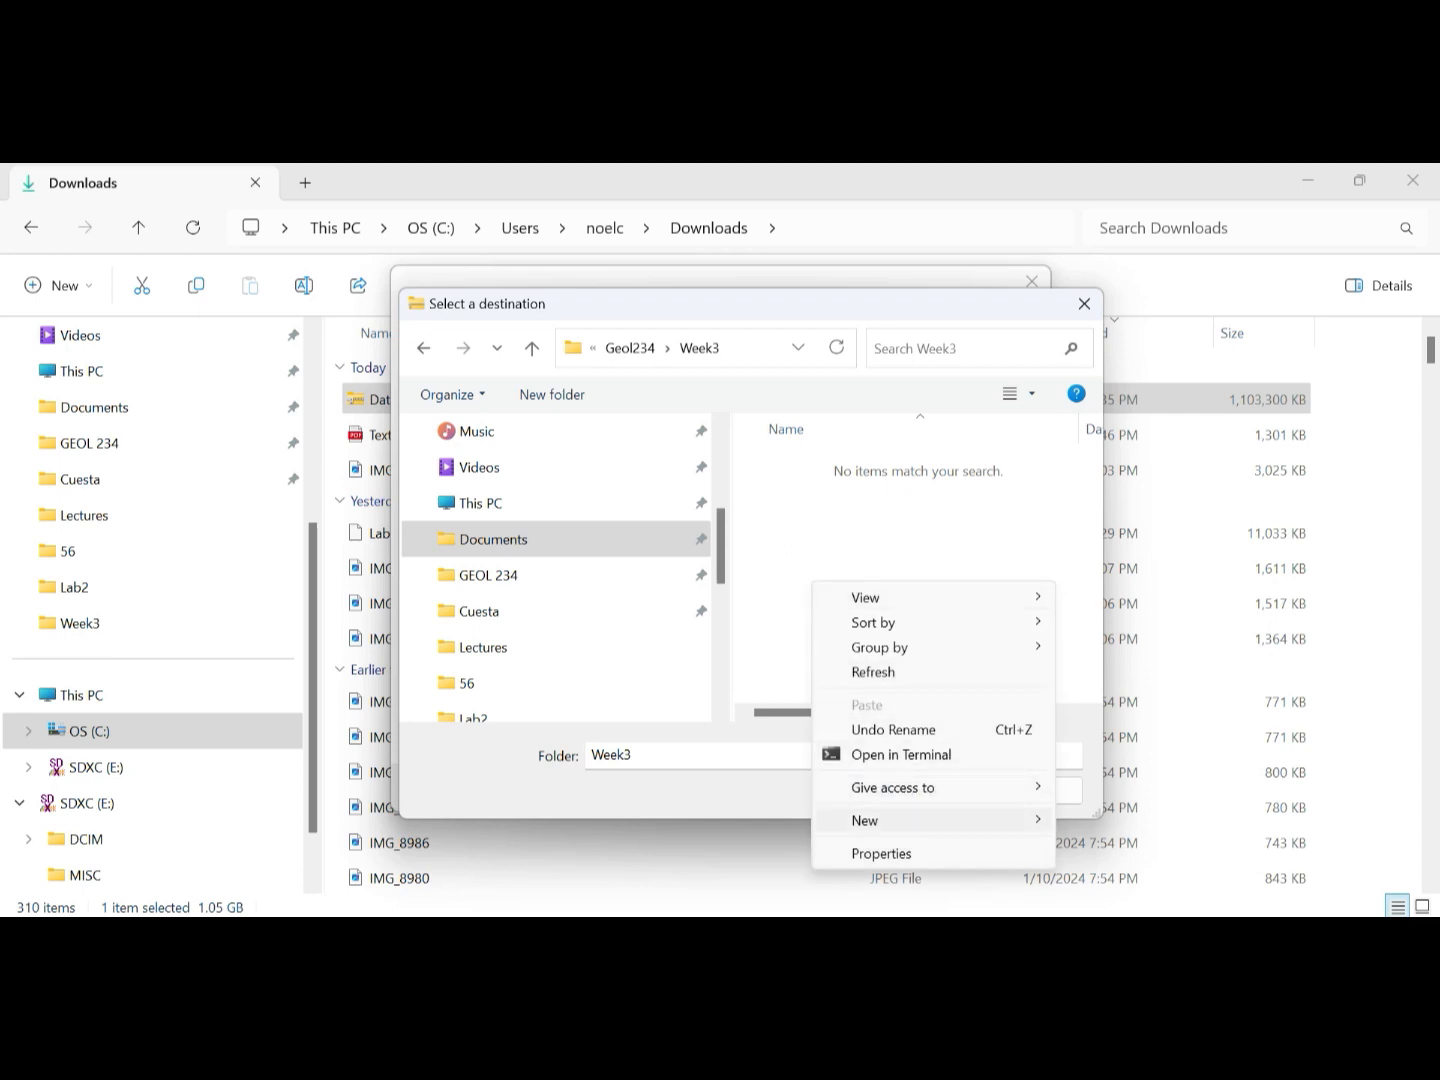
mouse_move(867, 820)
click(931, 540)
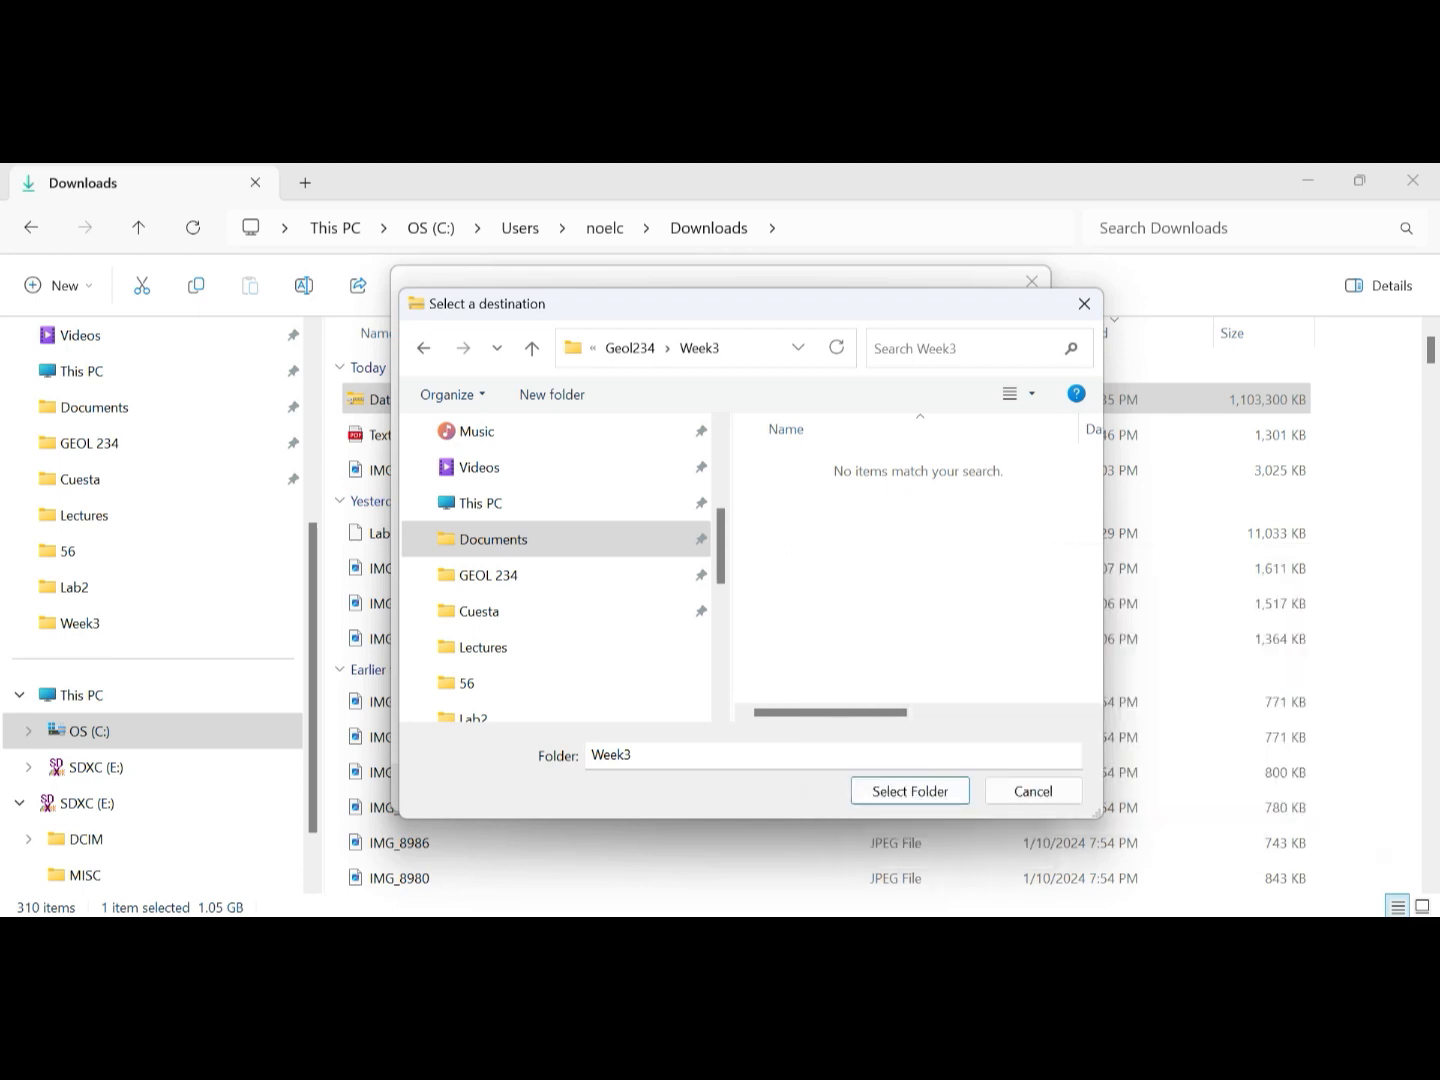
- Extract the archive into the Documents > Geol234 > Week3 folder and check the extracted files from the Geol234 folder
click(909, 791)
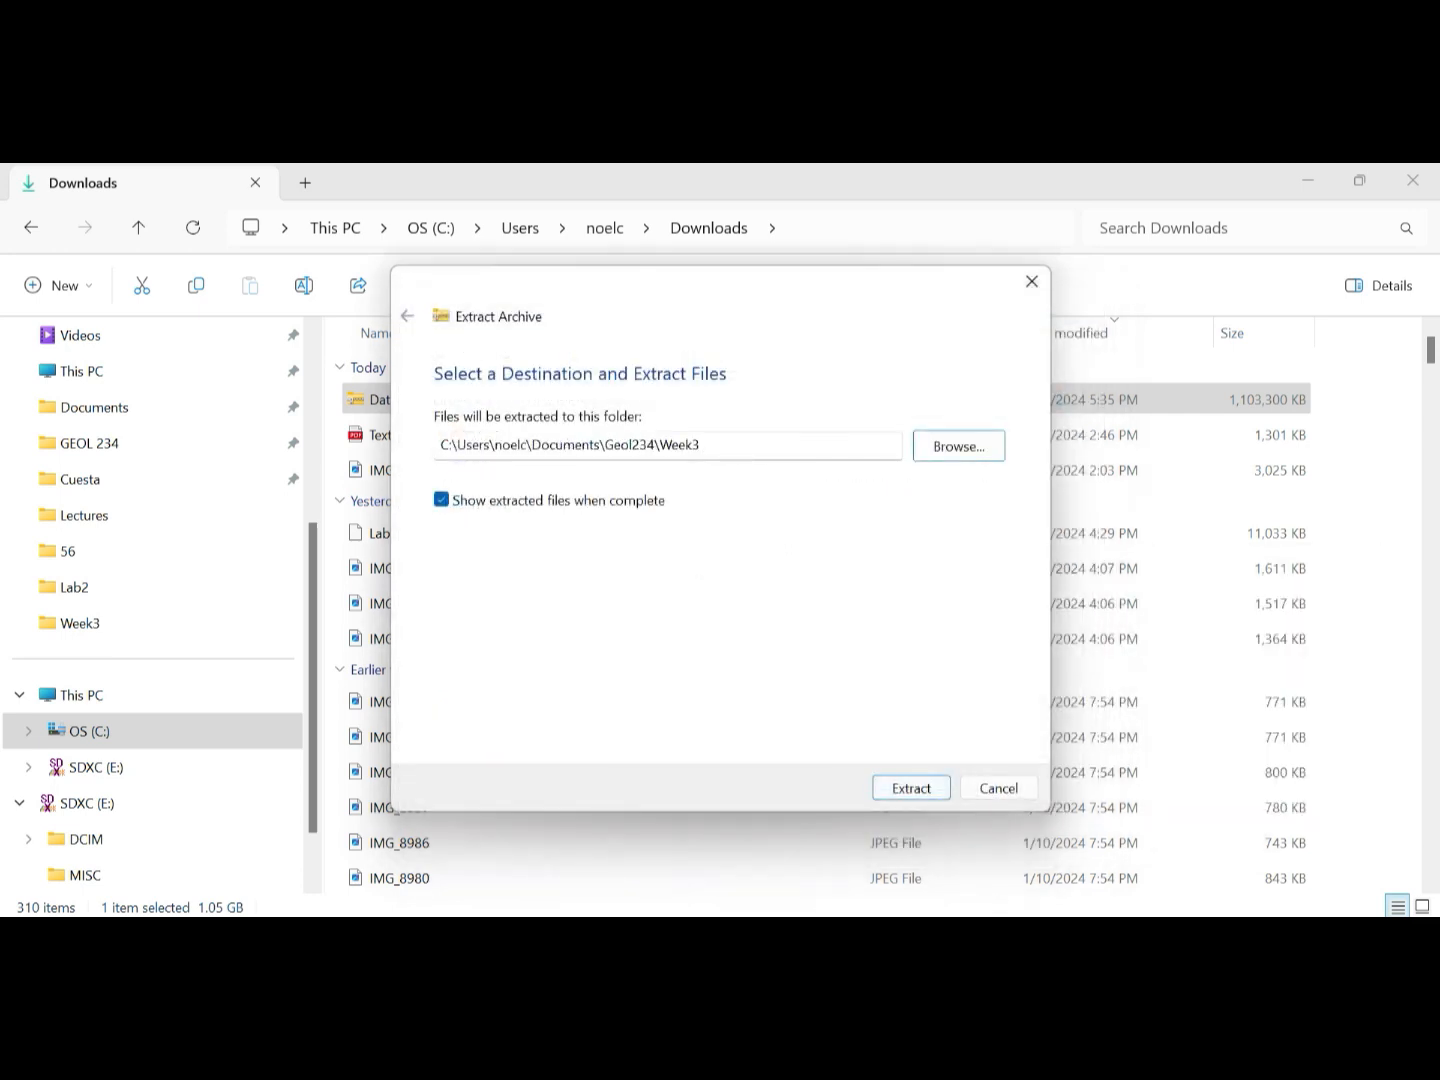
click(912, 787)
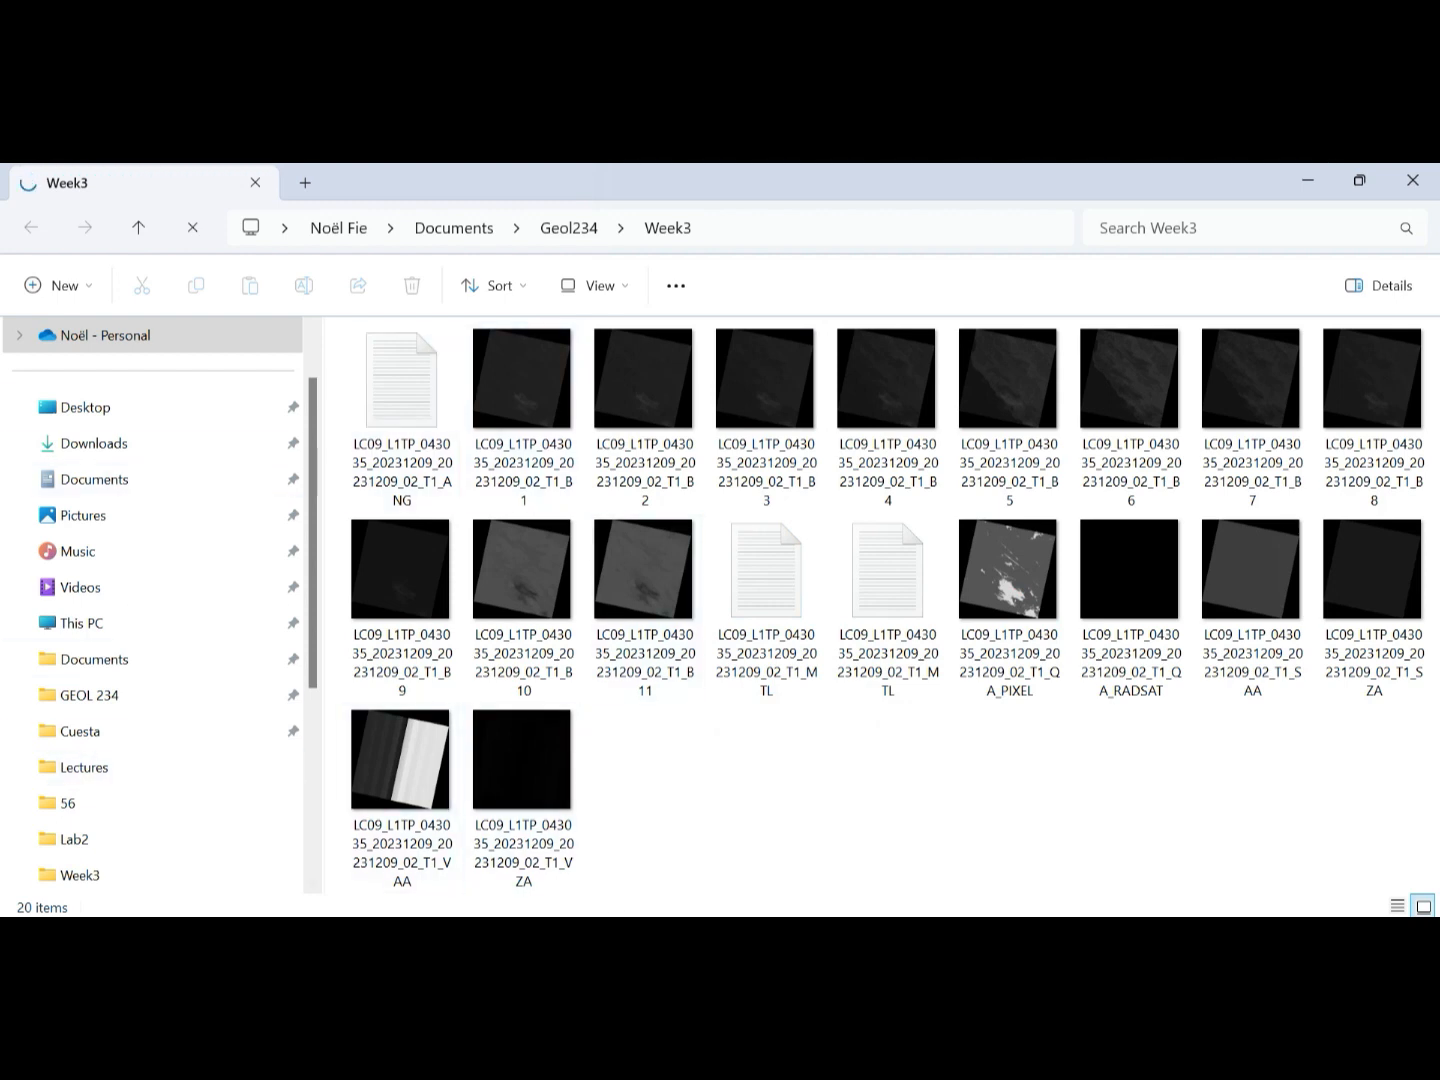
click(569, 228)
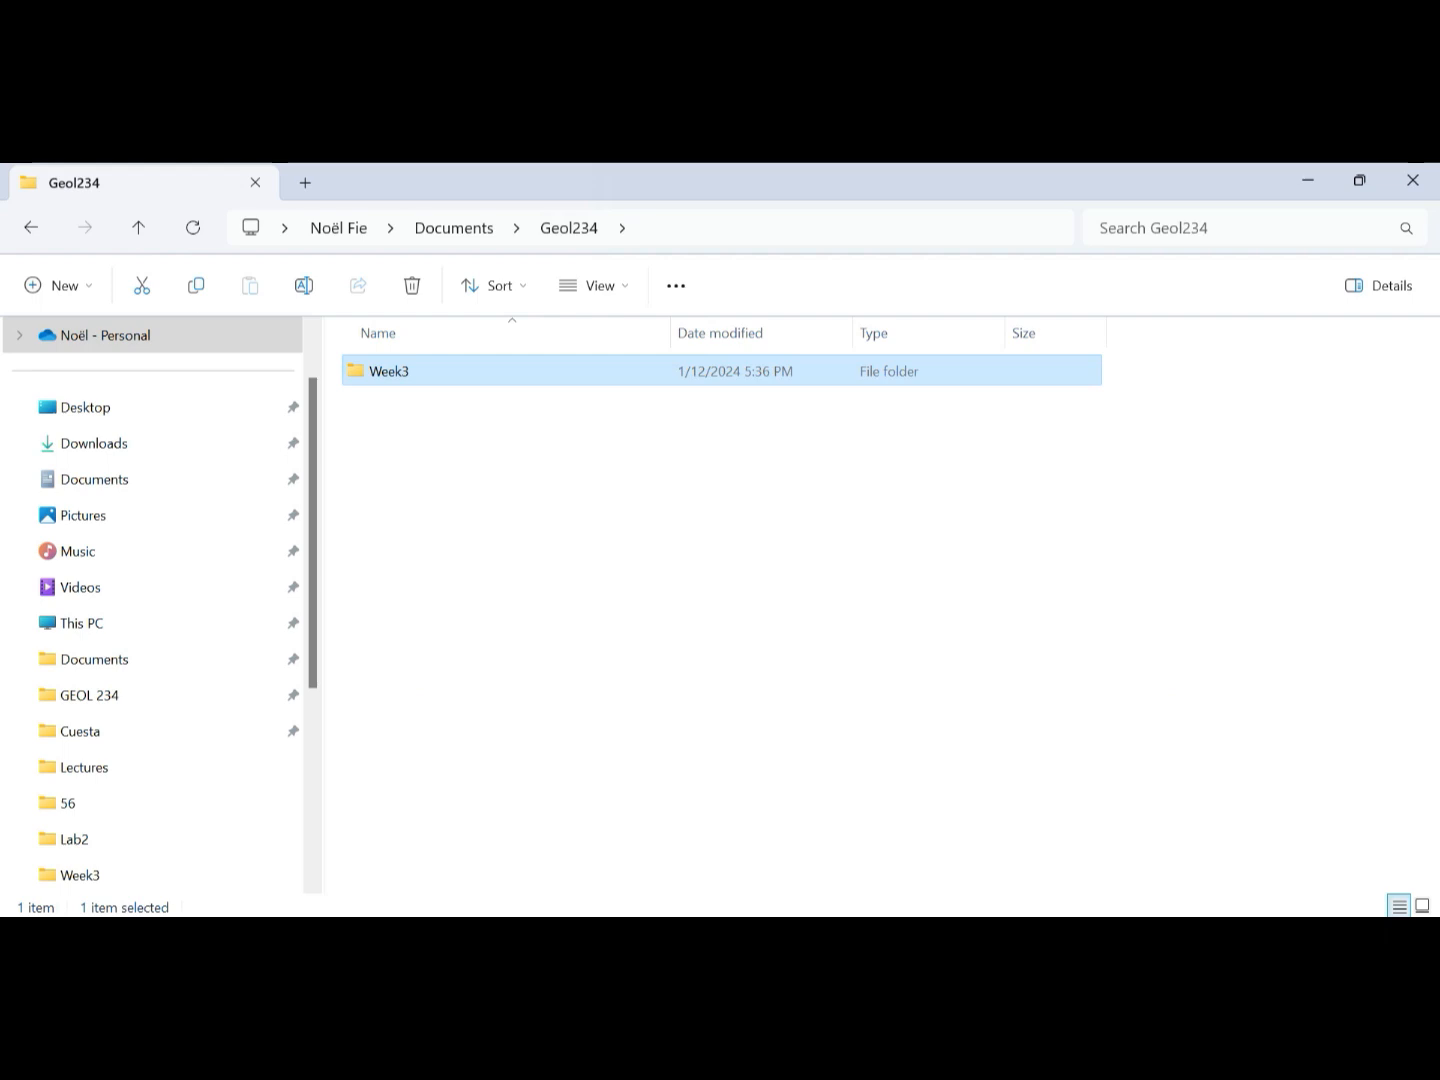
double_click(389, 370)
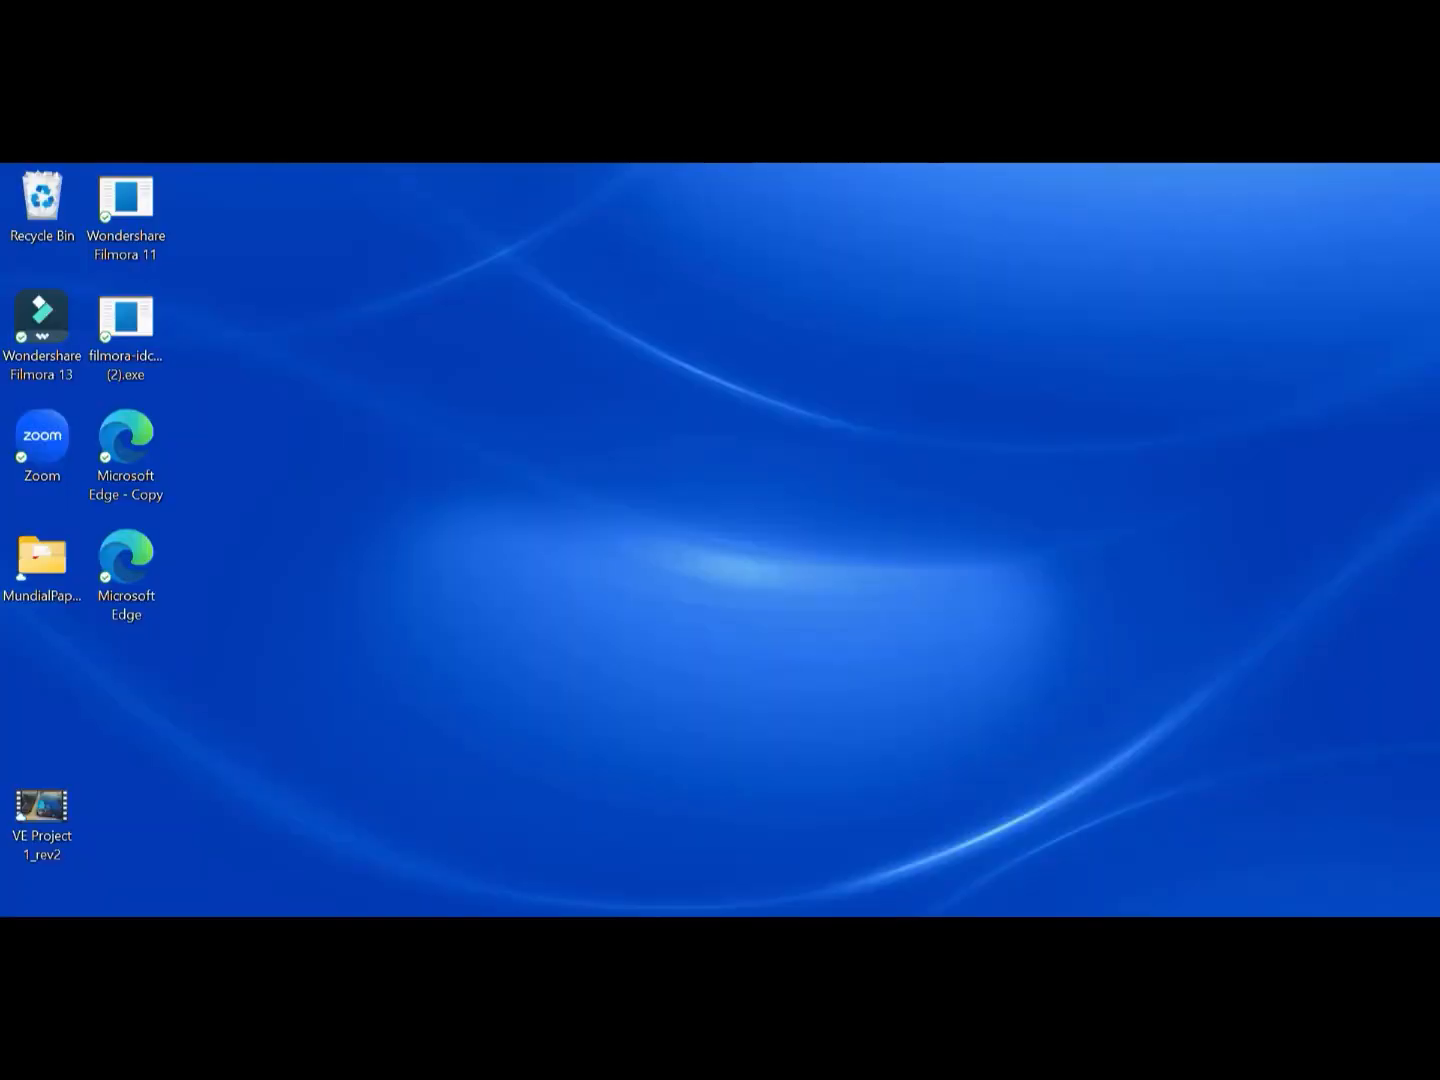
- Search Windows for ArcGIS Pro and launch it
key(super+s)
text(arcpro)
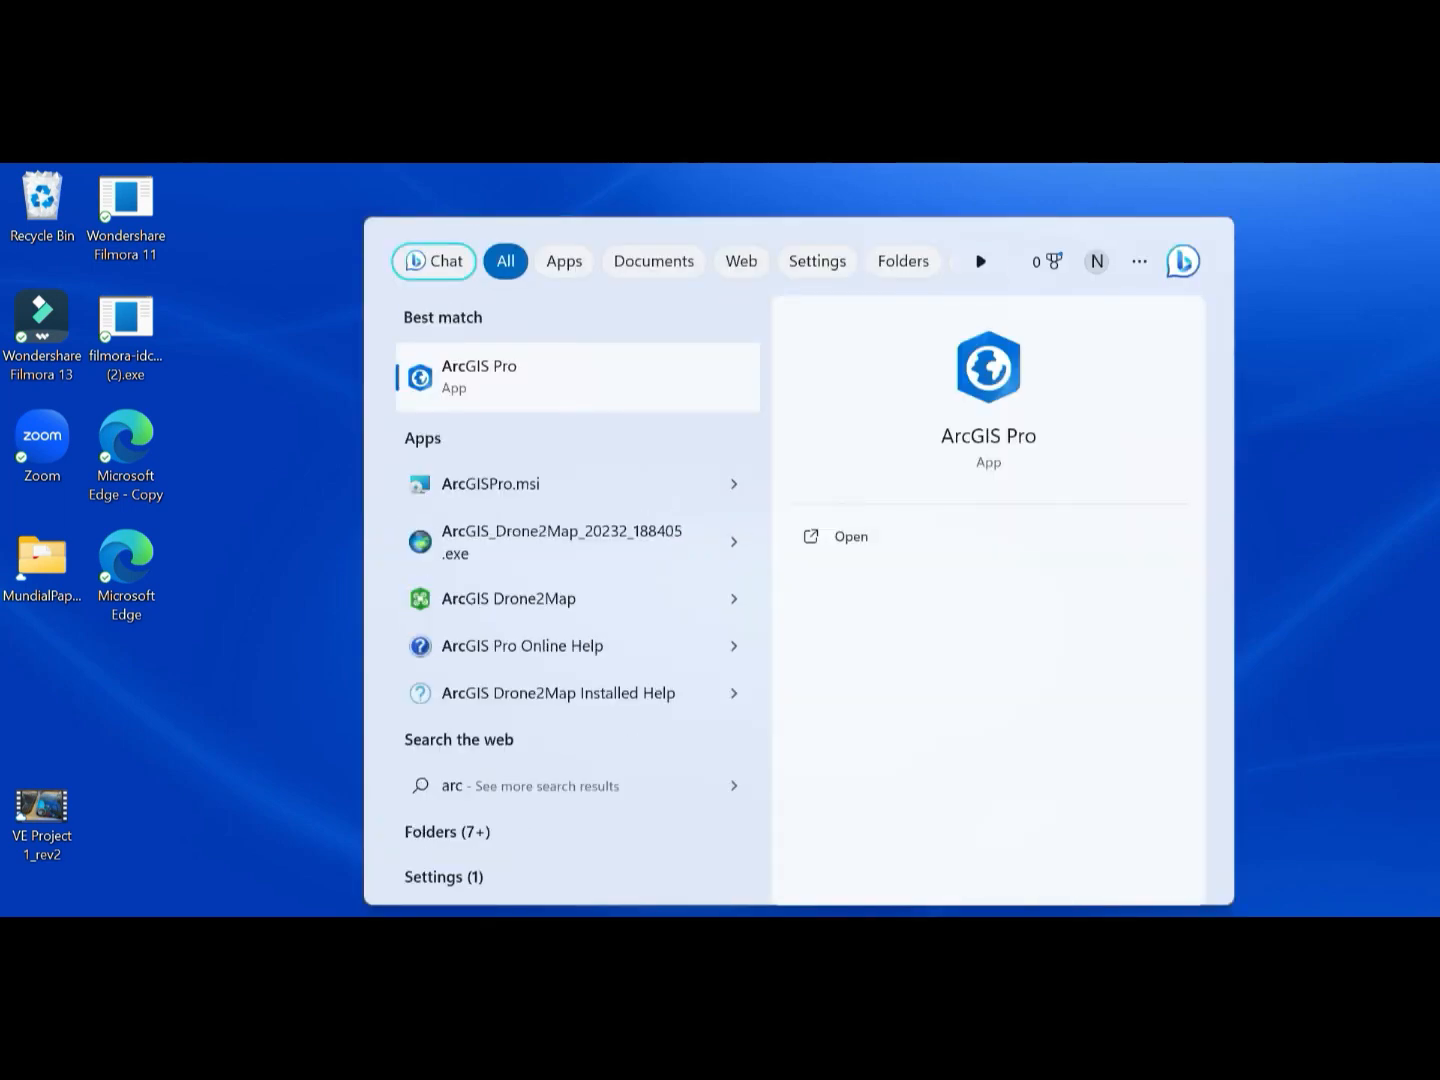
key(BackSpace)
key(BackSpace)
key(BackSpace)
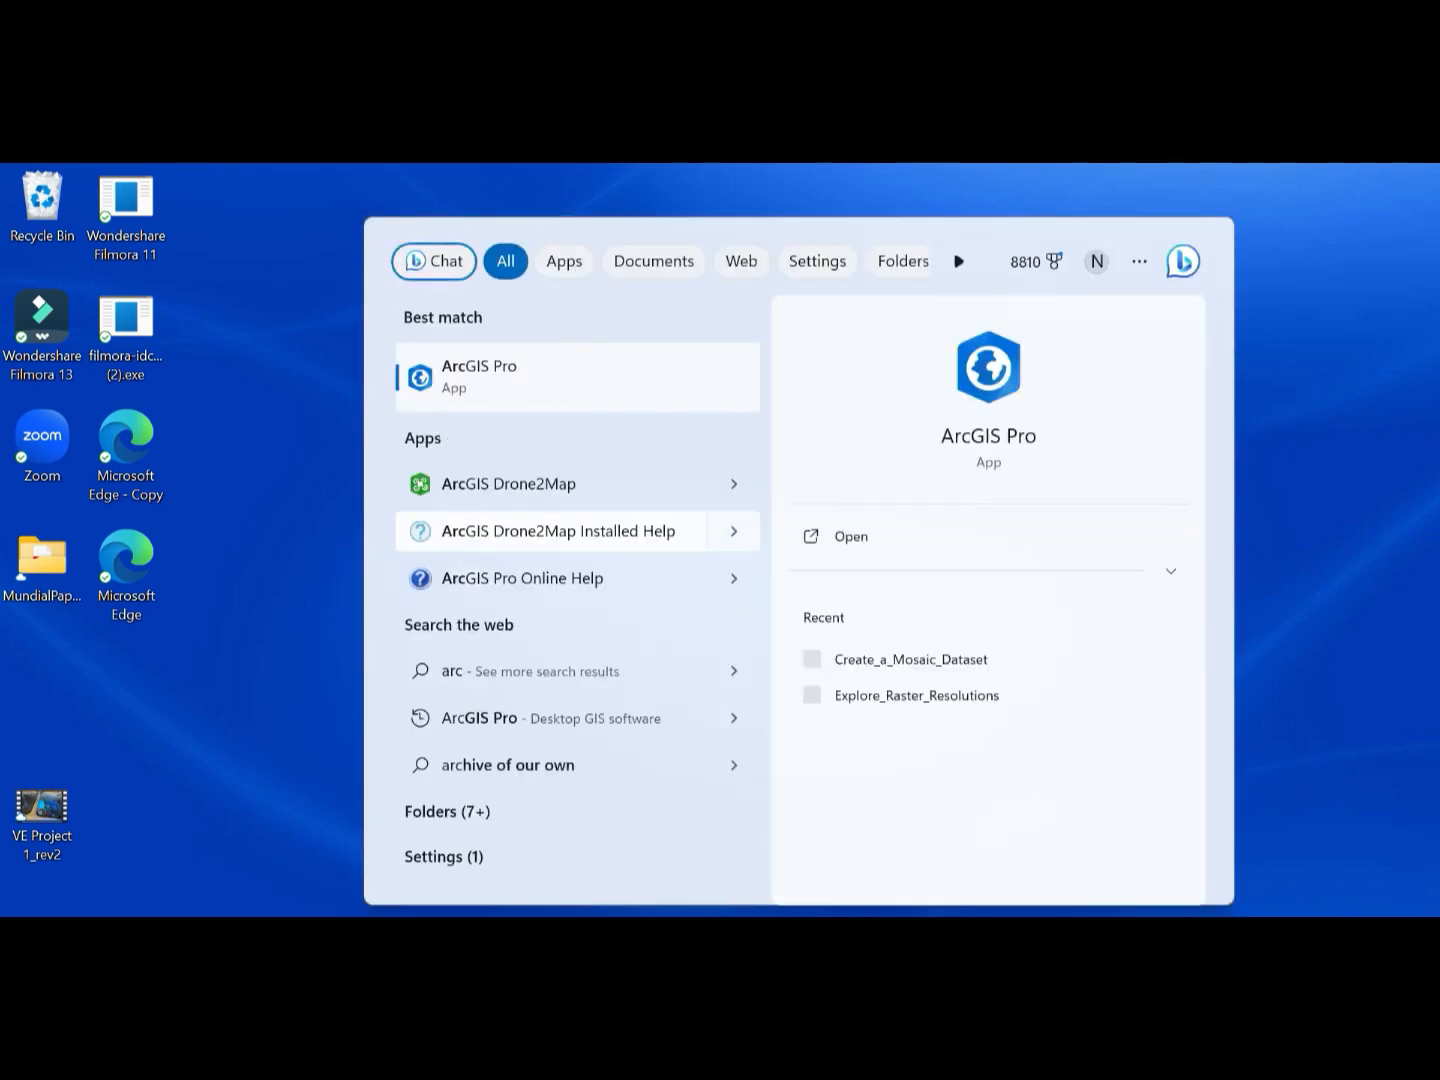
key(Return)
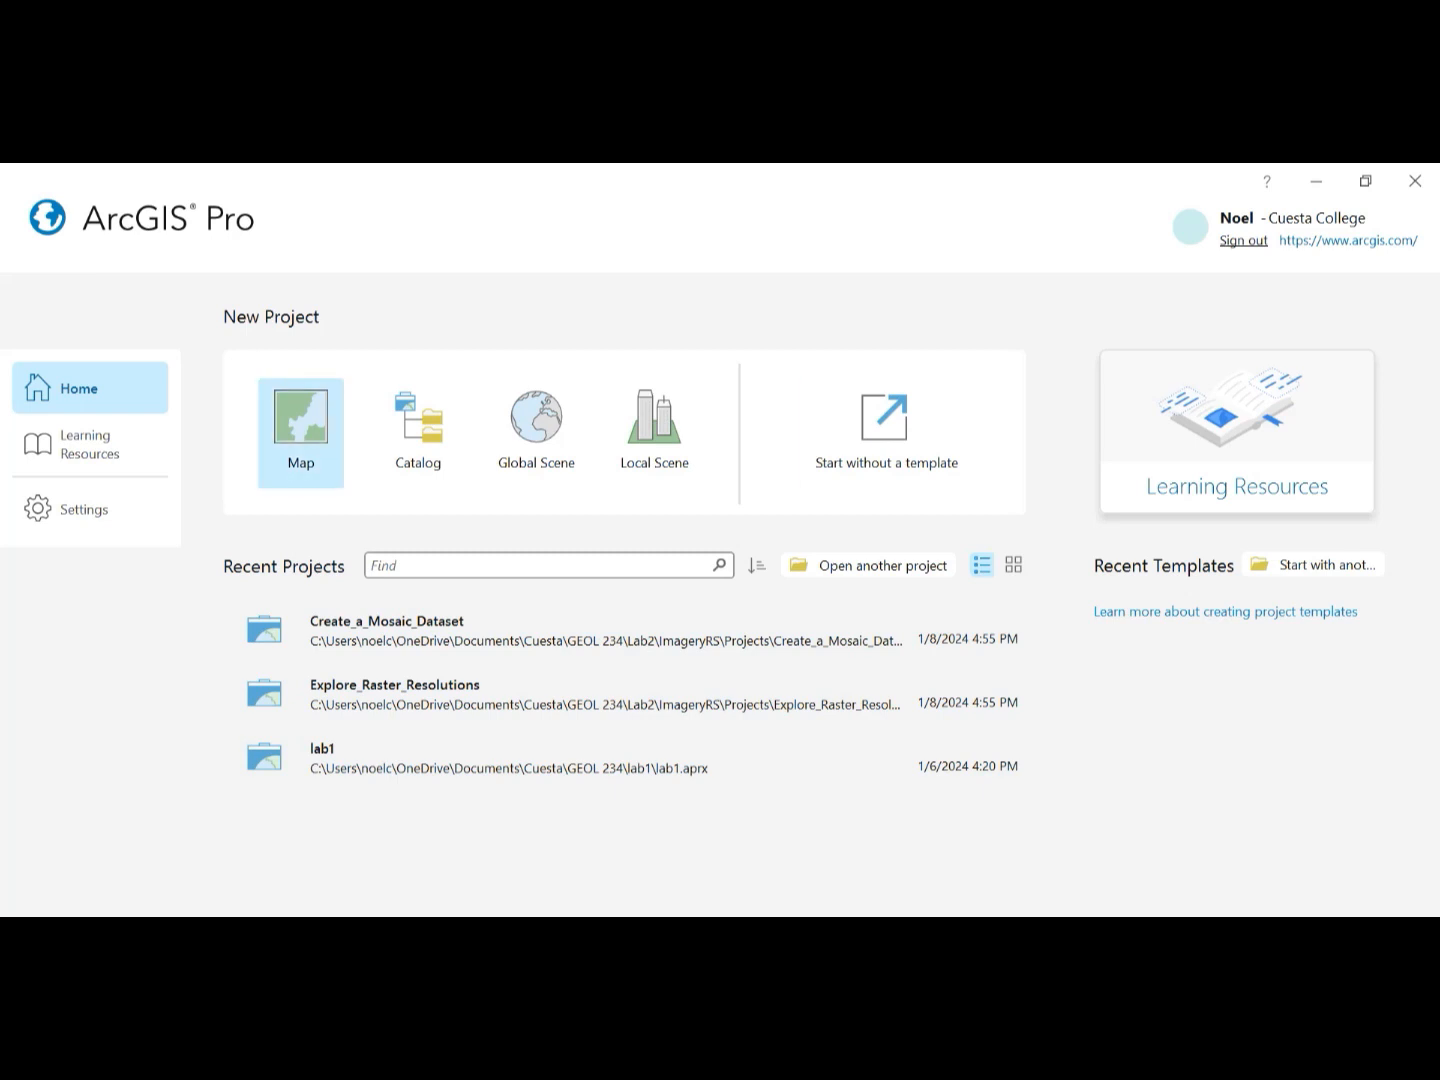
- Start a new Map project and browse to OS (C:) under This PC for its location
click(300, 432)
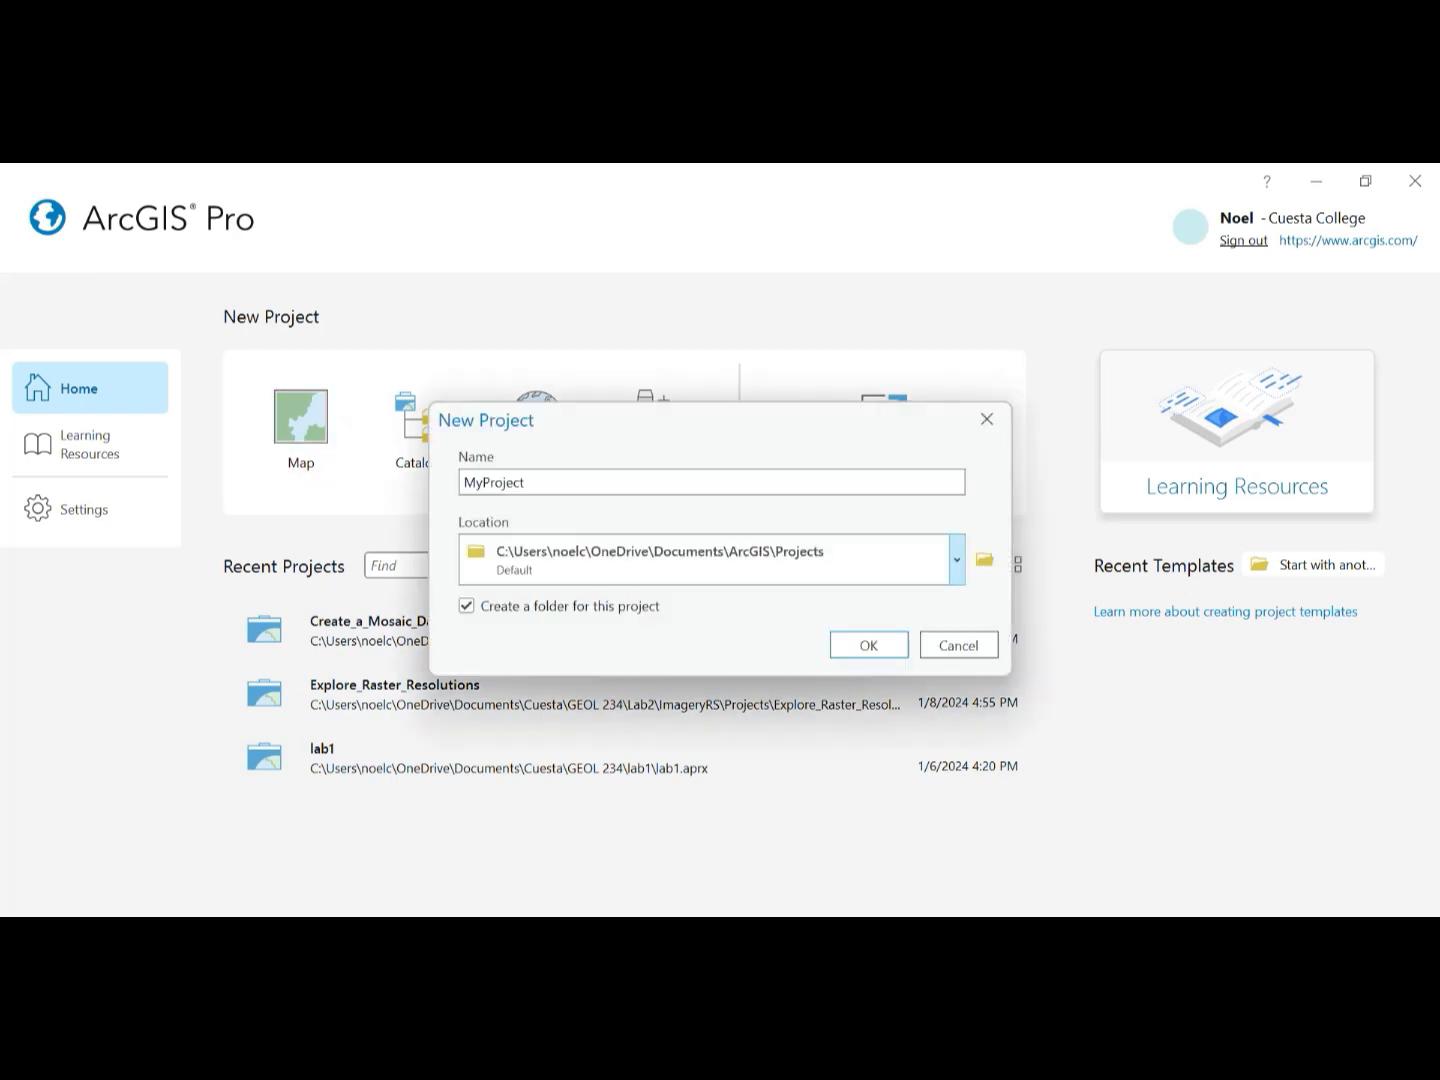
click(958, 560)
click(958, 560)
click(985, 560)
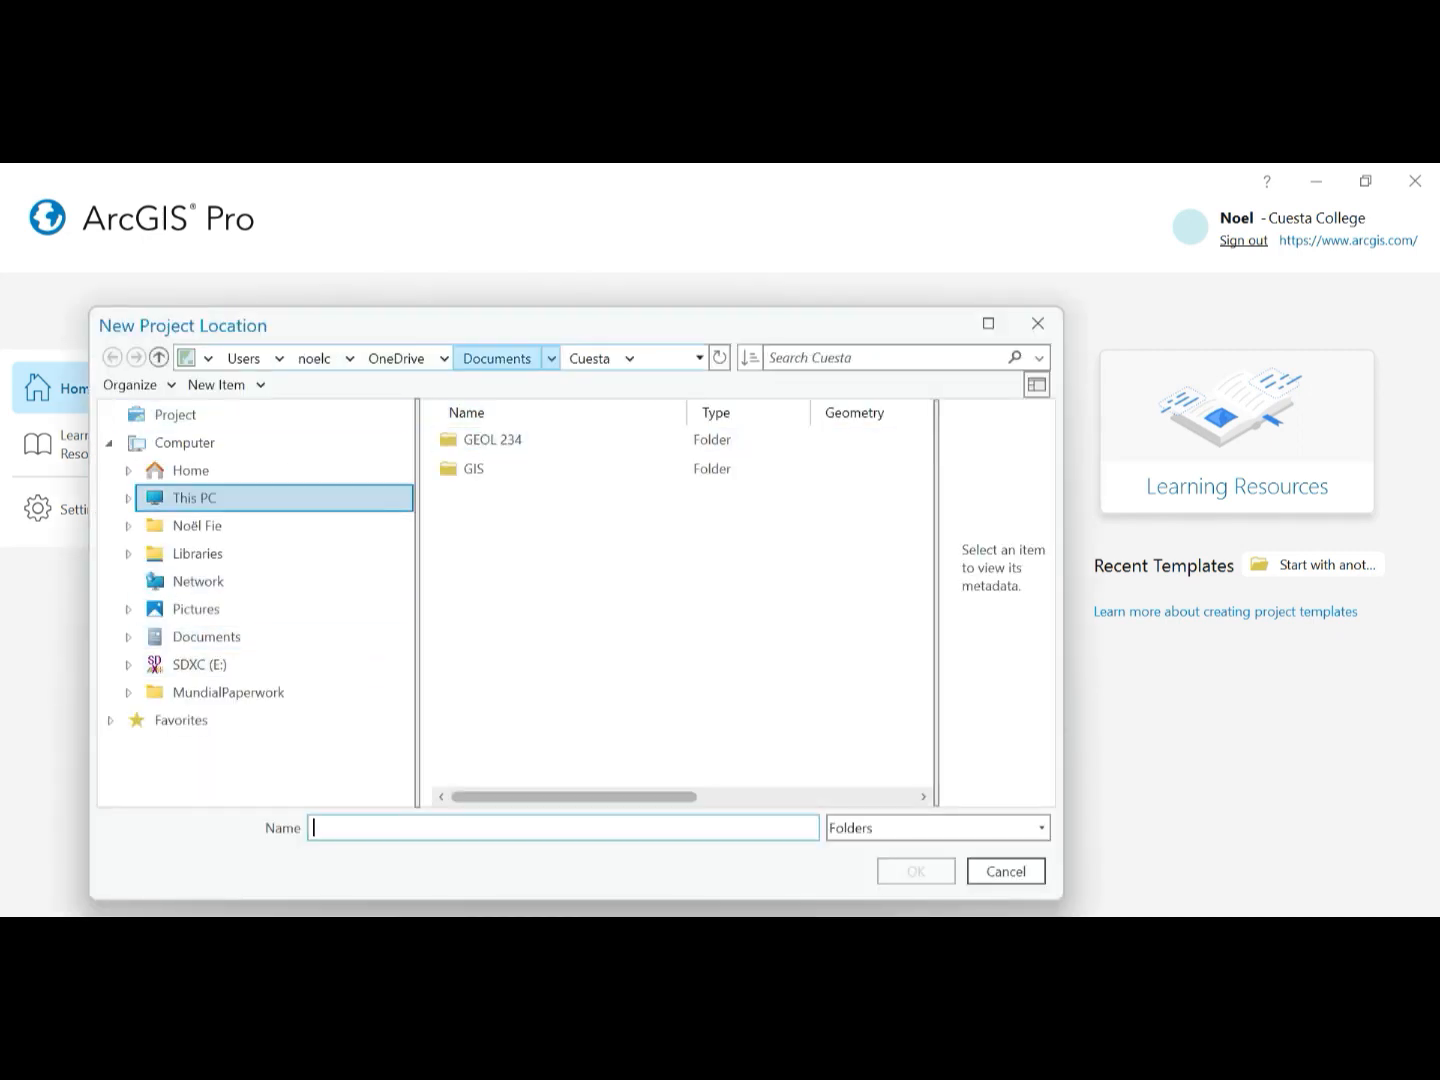
click(497, 358)
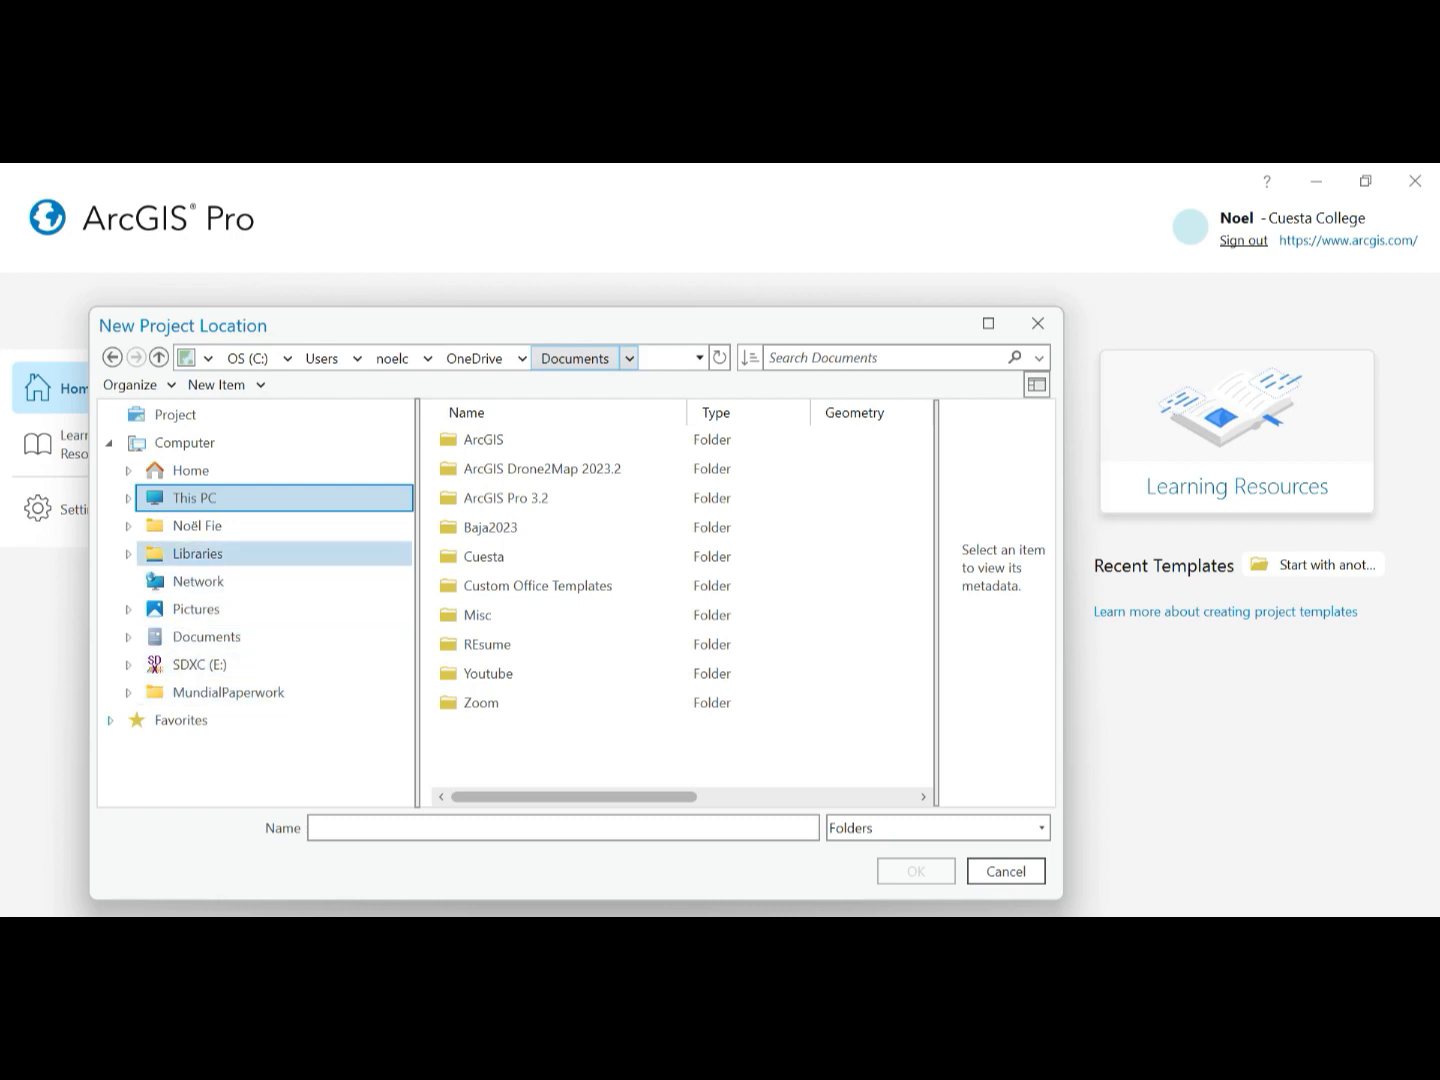
click(128, 527)
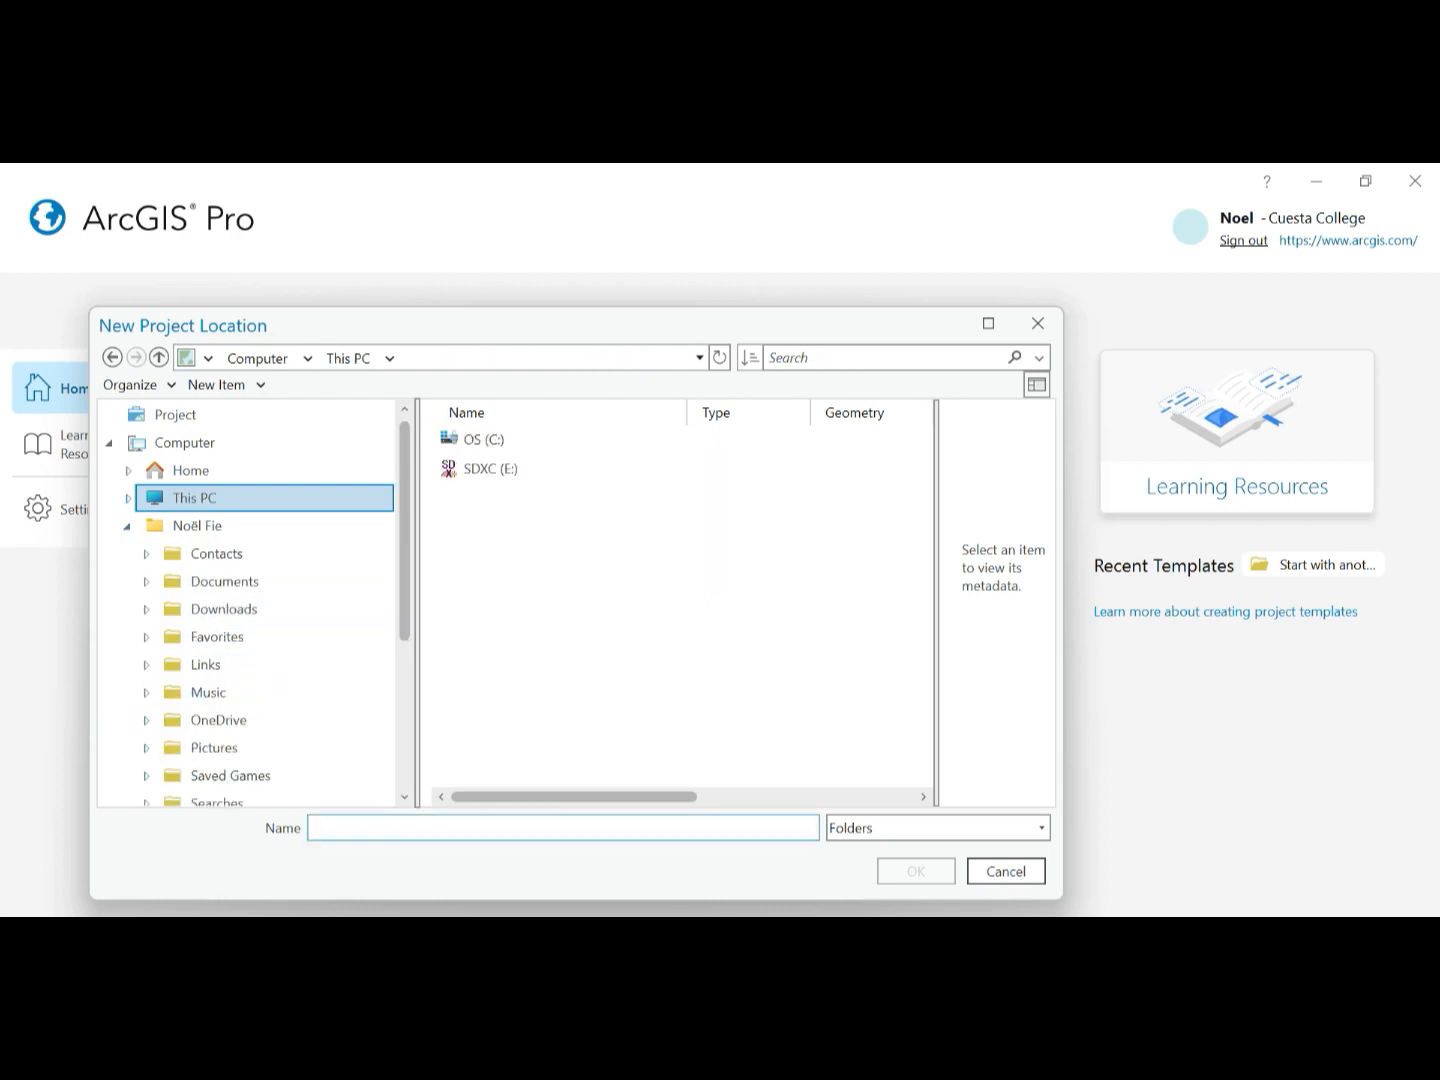
click(129, 498)
click(212, 527)
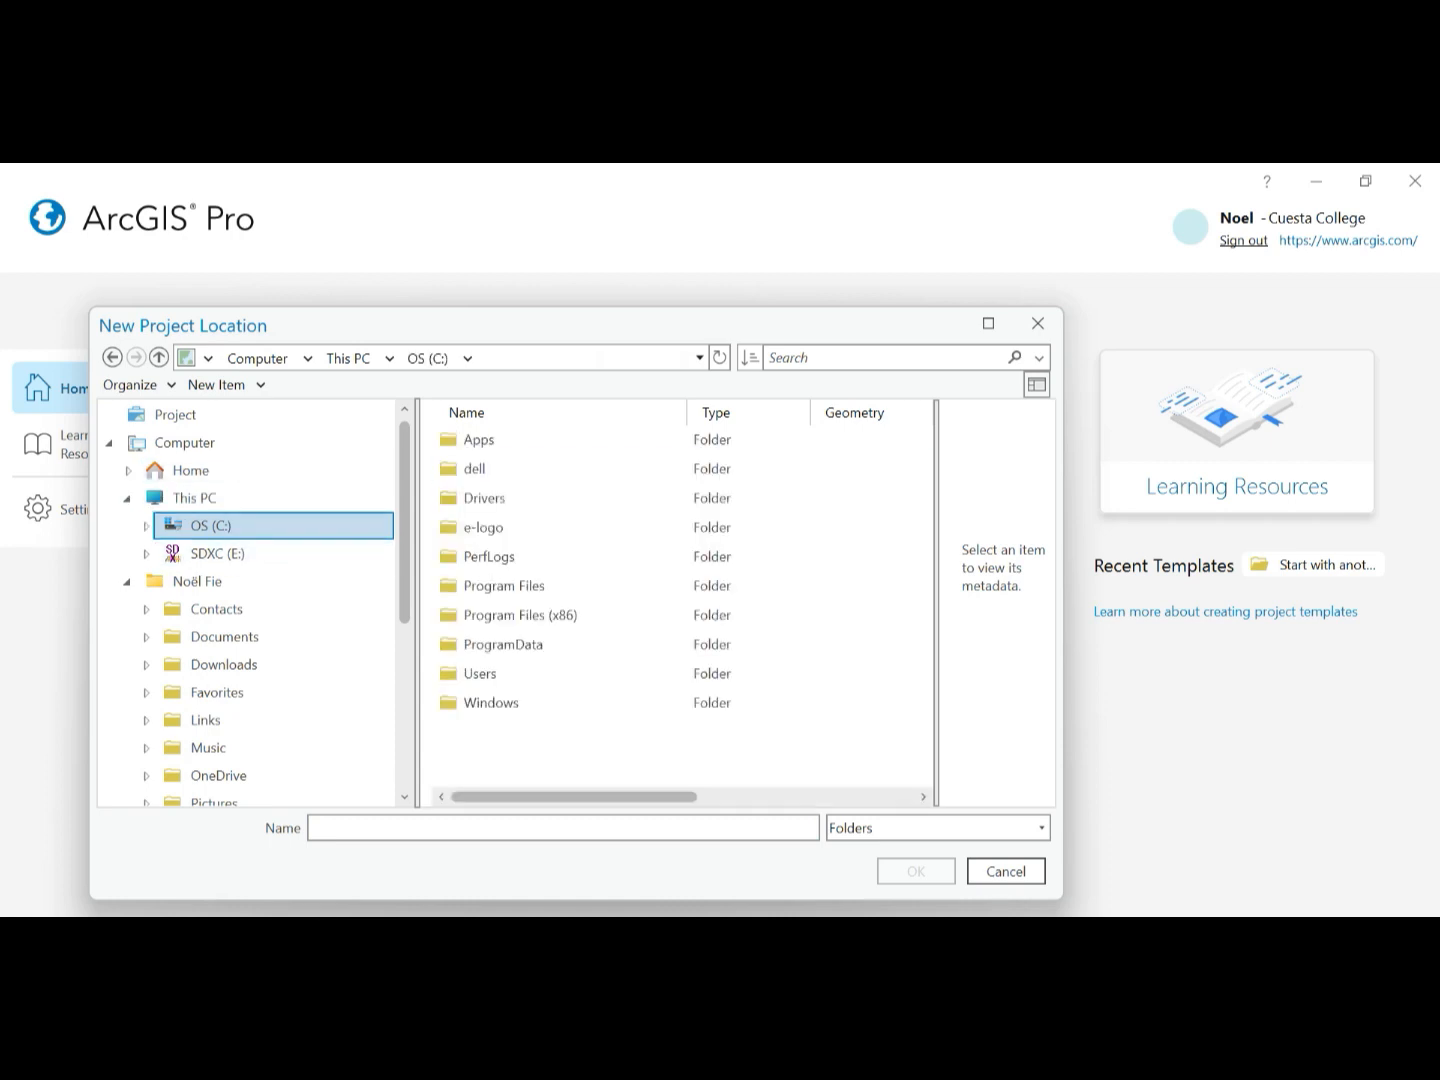
- Set the project location to the Week3 folder inside the user's Documents > Geol234 folder on the C: drive
double_click(480, 674)
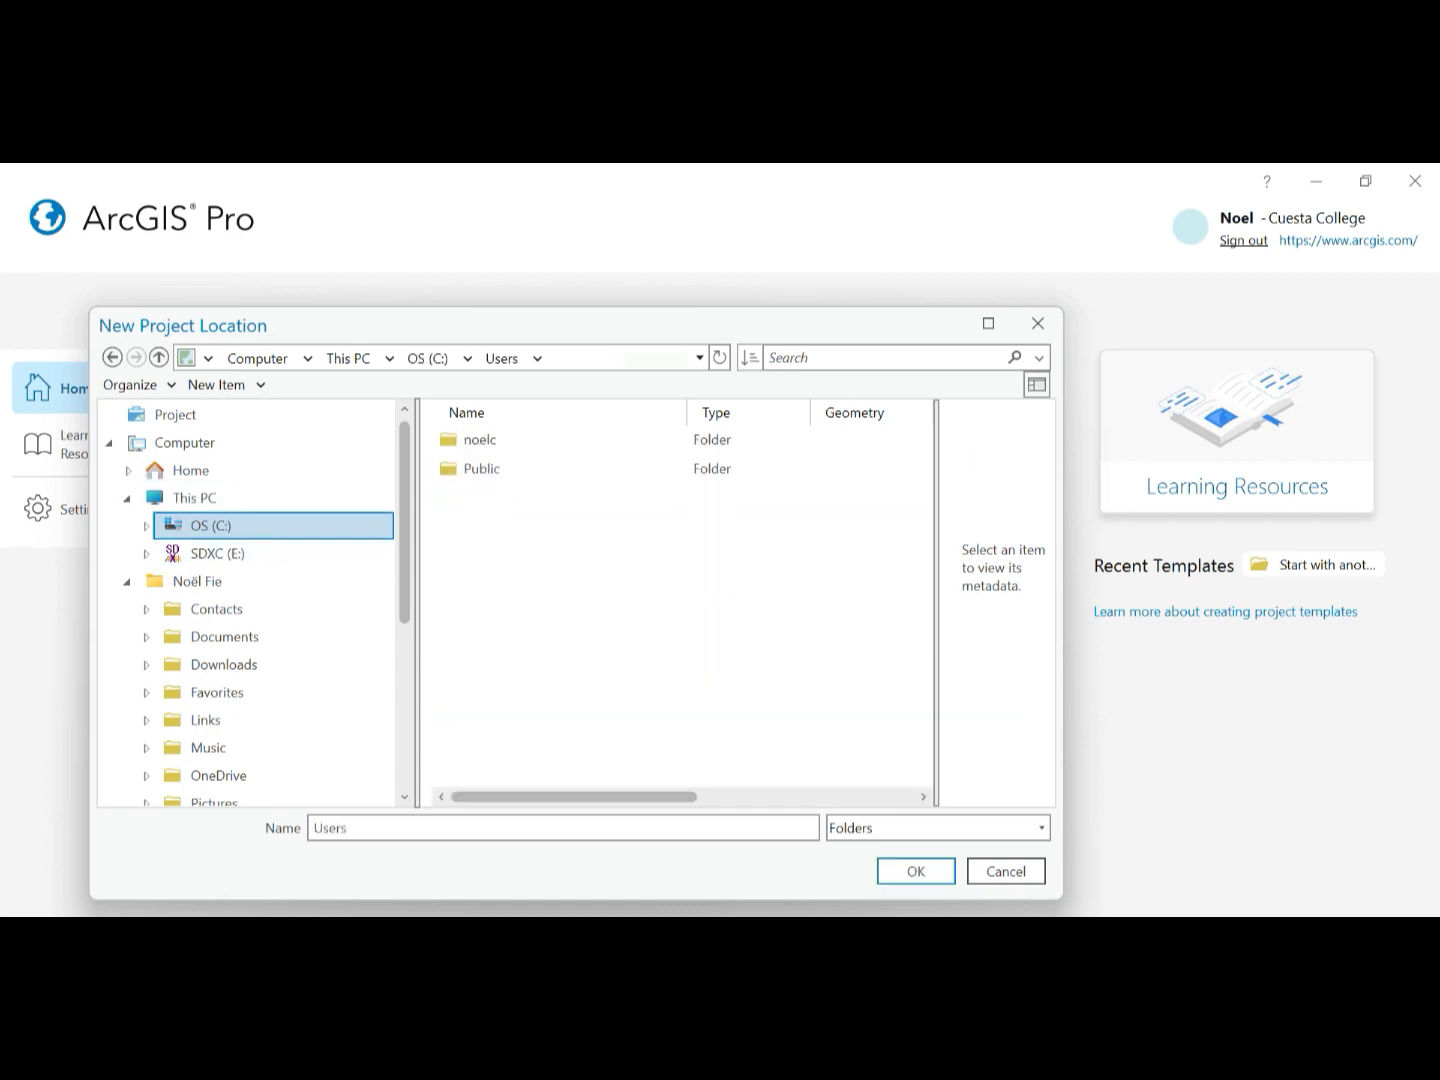
double_click(480, 440)
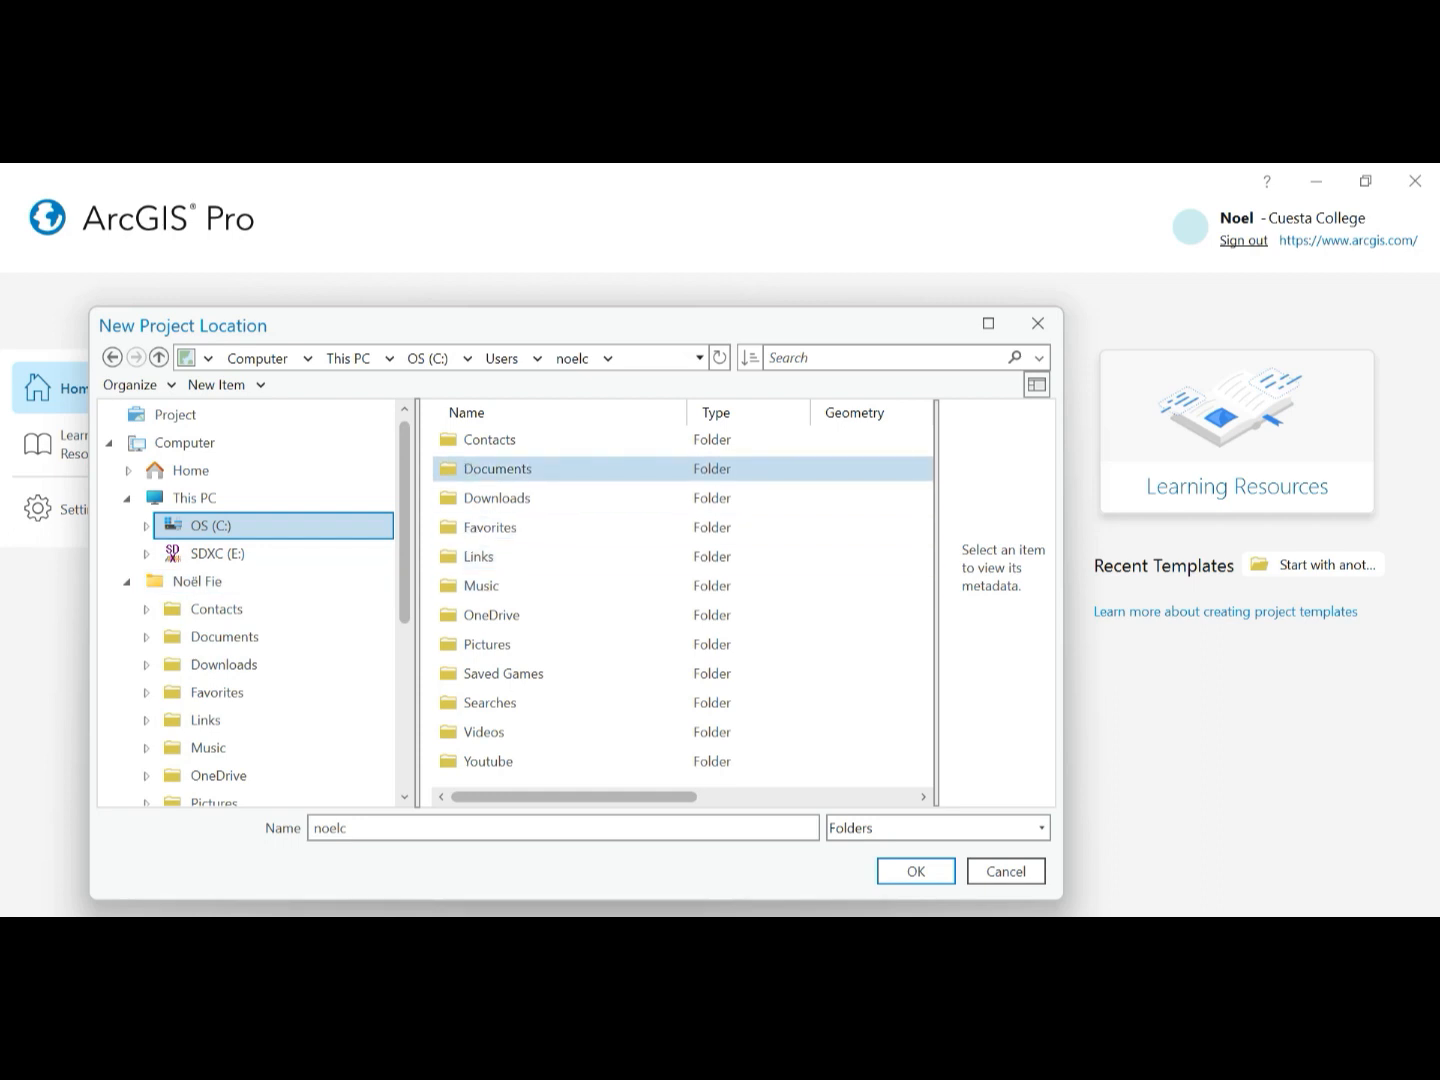
double_click(497, 468)
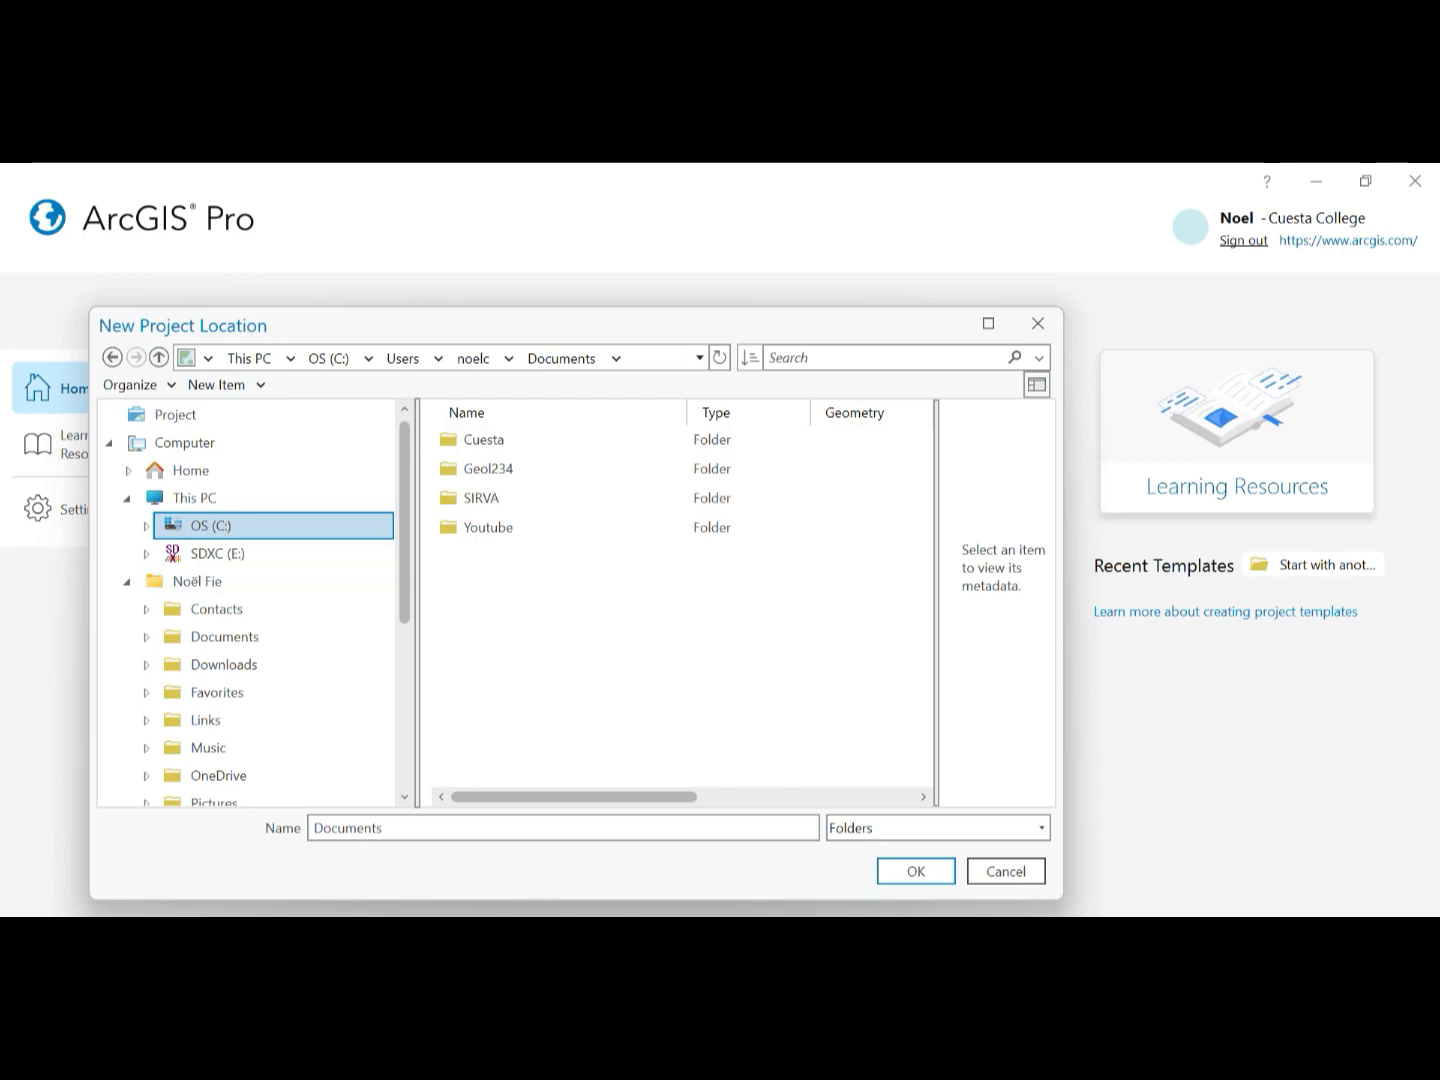
double_click(489, 469)
double_click(484, 440)
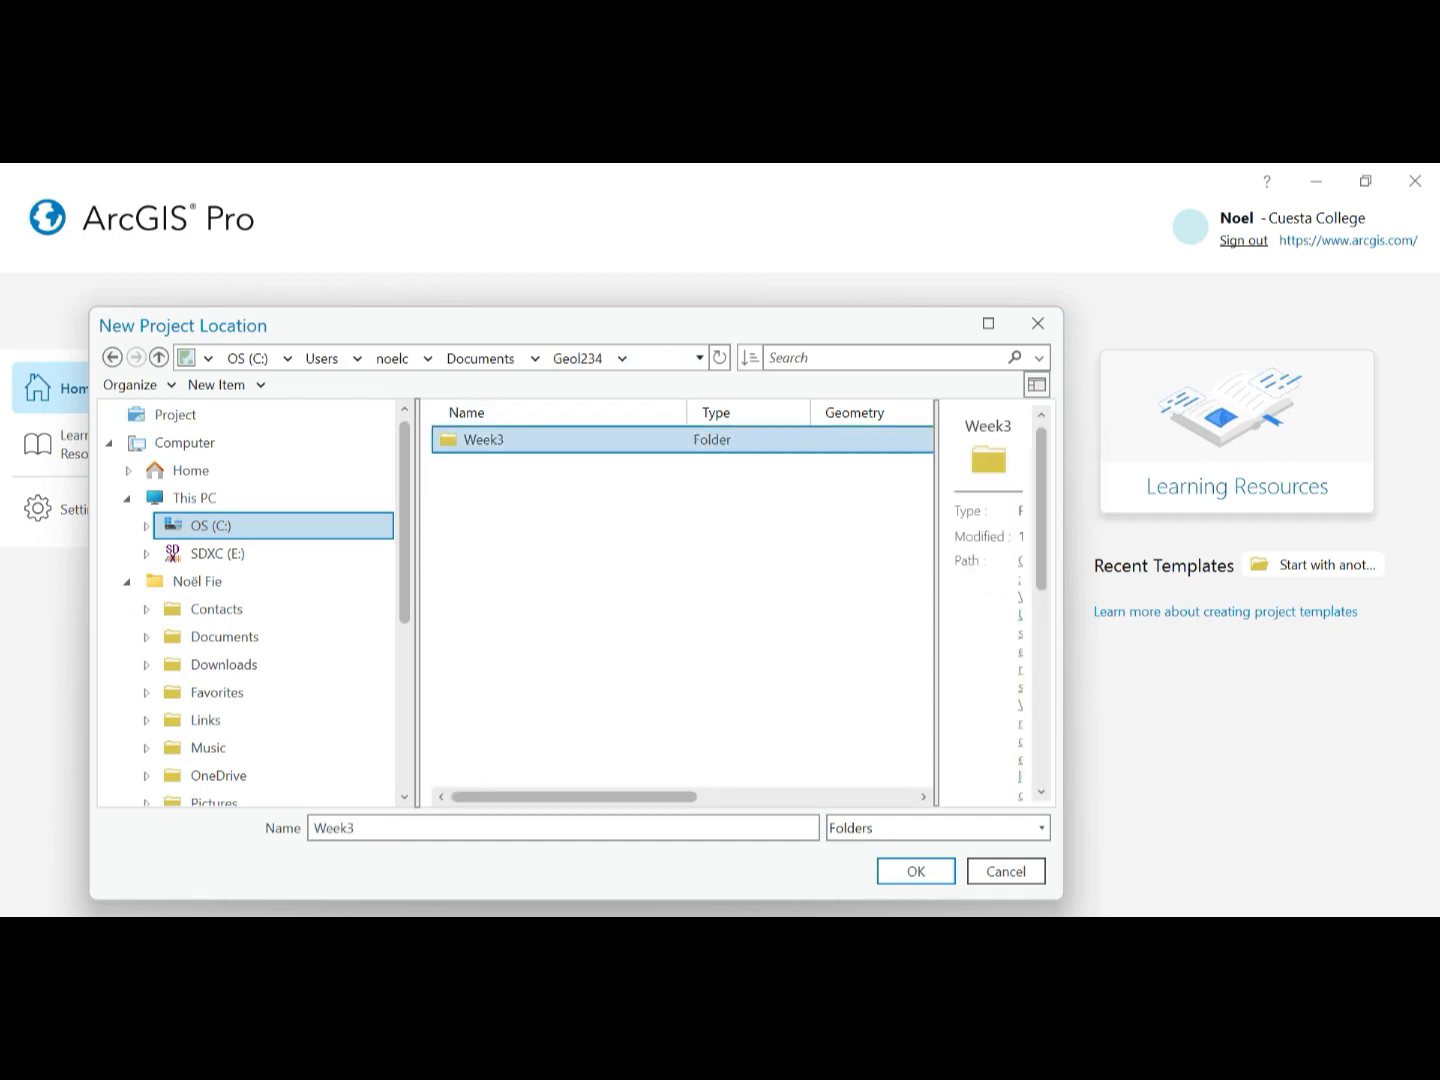
click(916, 871)
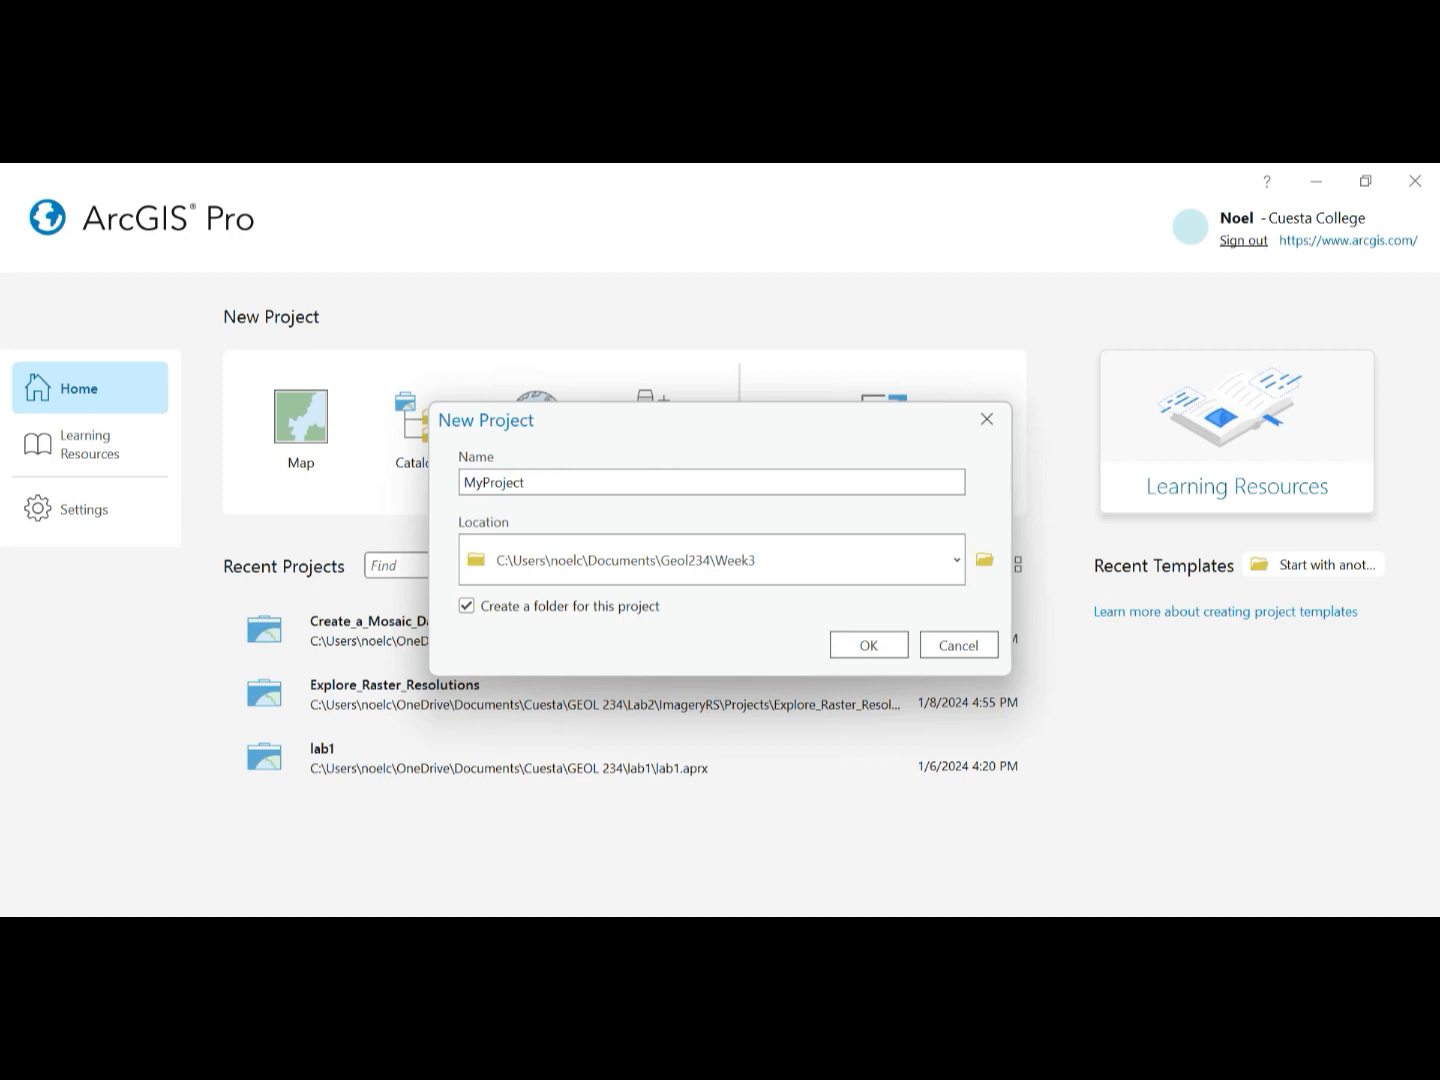
- Name the project Lab3CompositeBands, create it, and narrow the Contents pane to enlarge the map view
drag(527, 483, 475, 482)
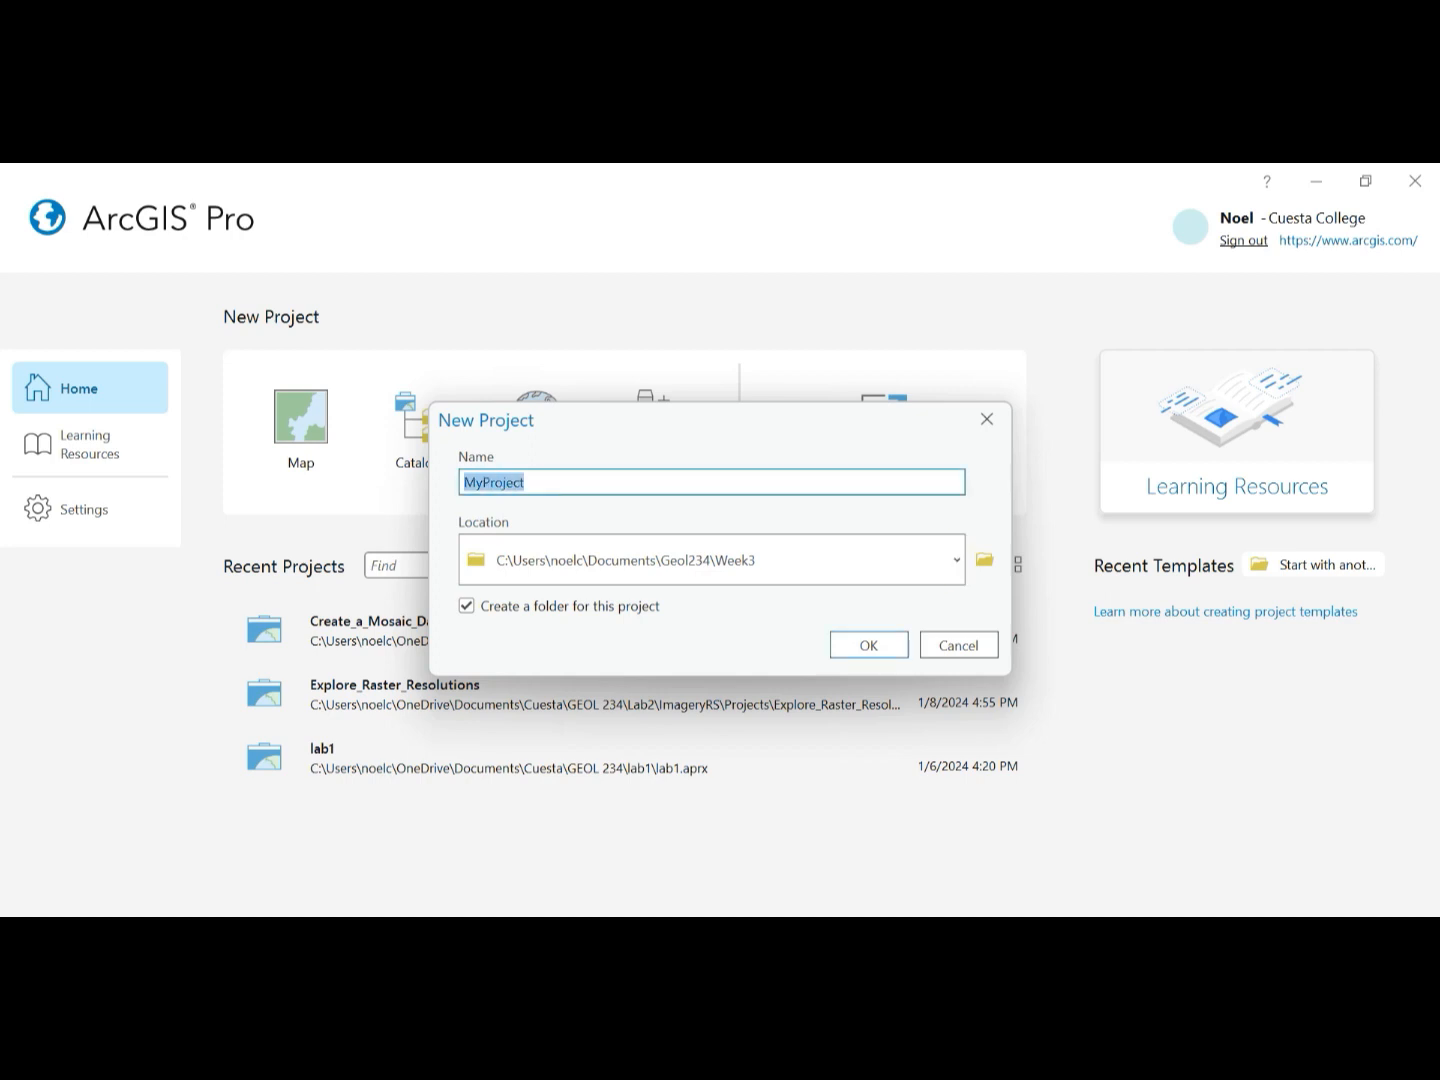
text(Lab3CompositeBands)
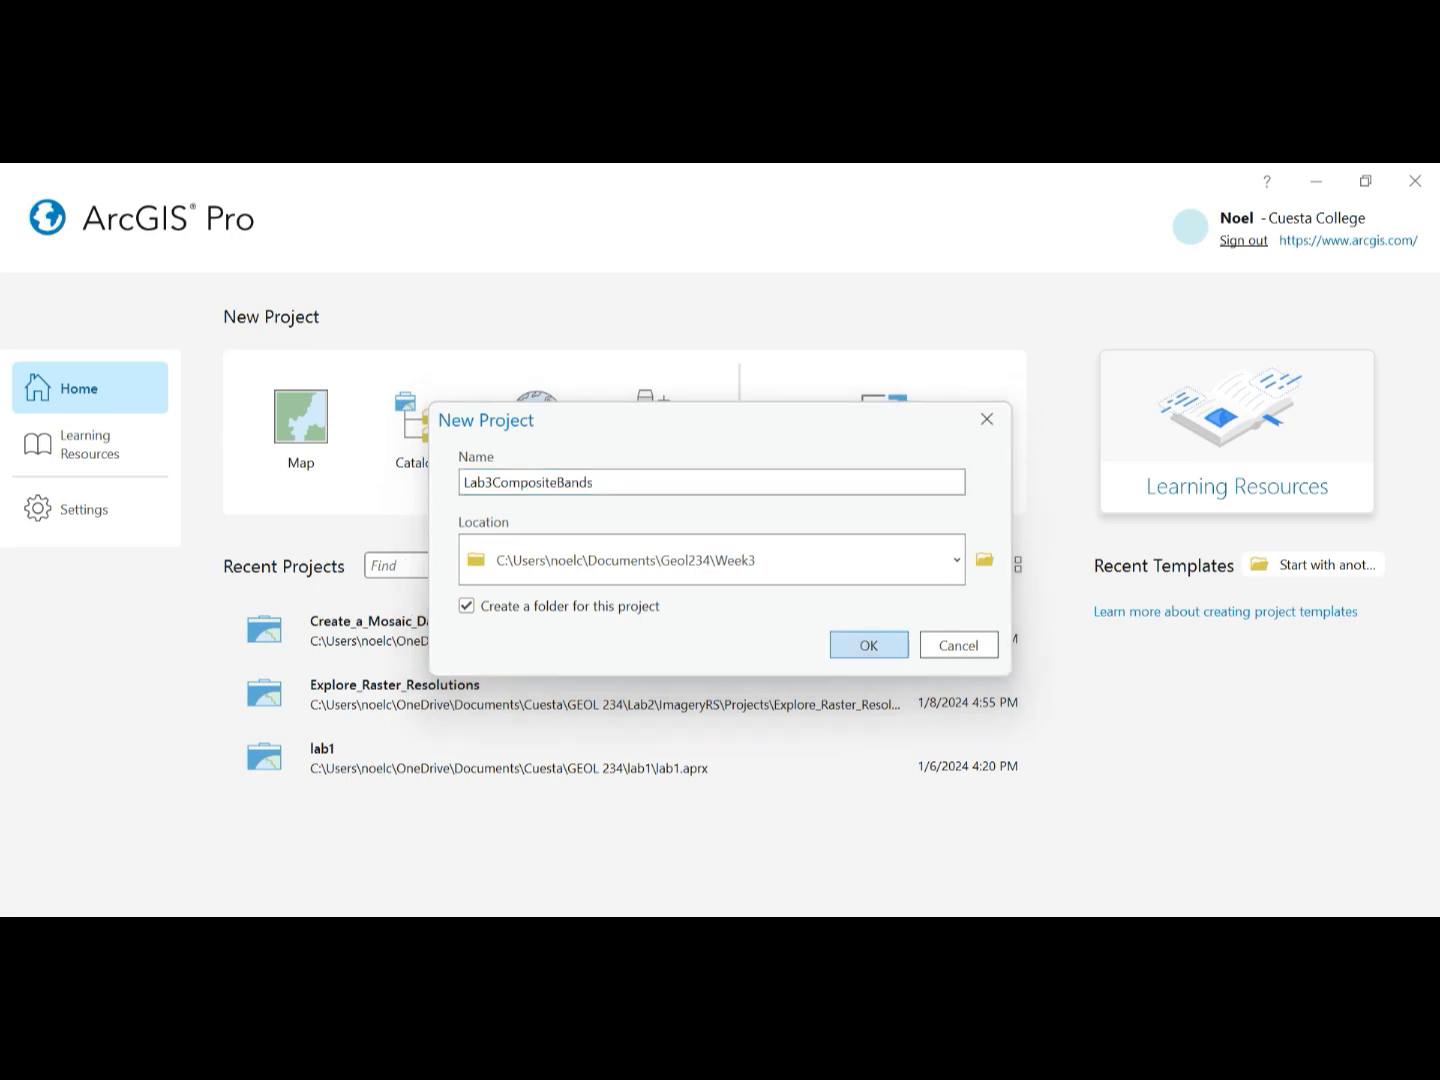
key(Return)
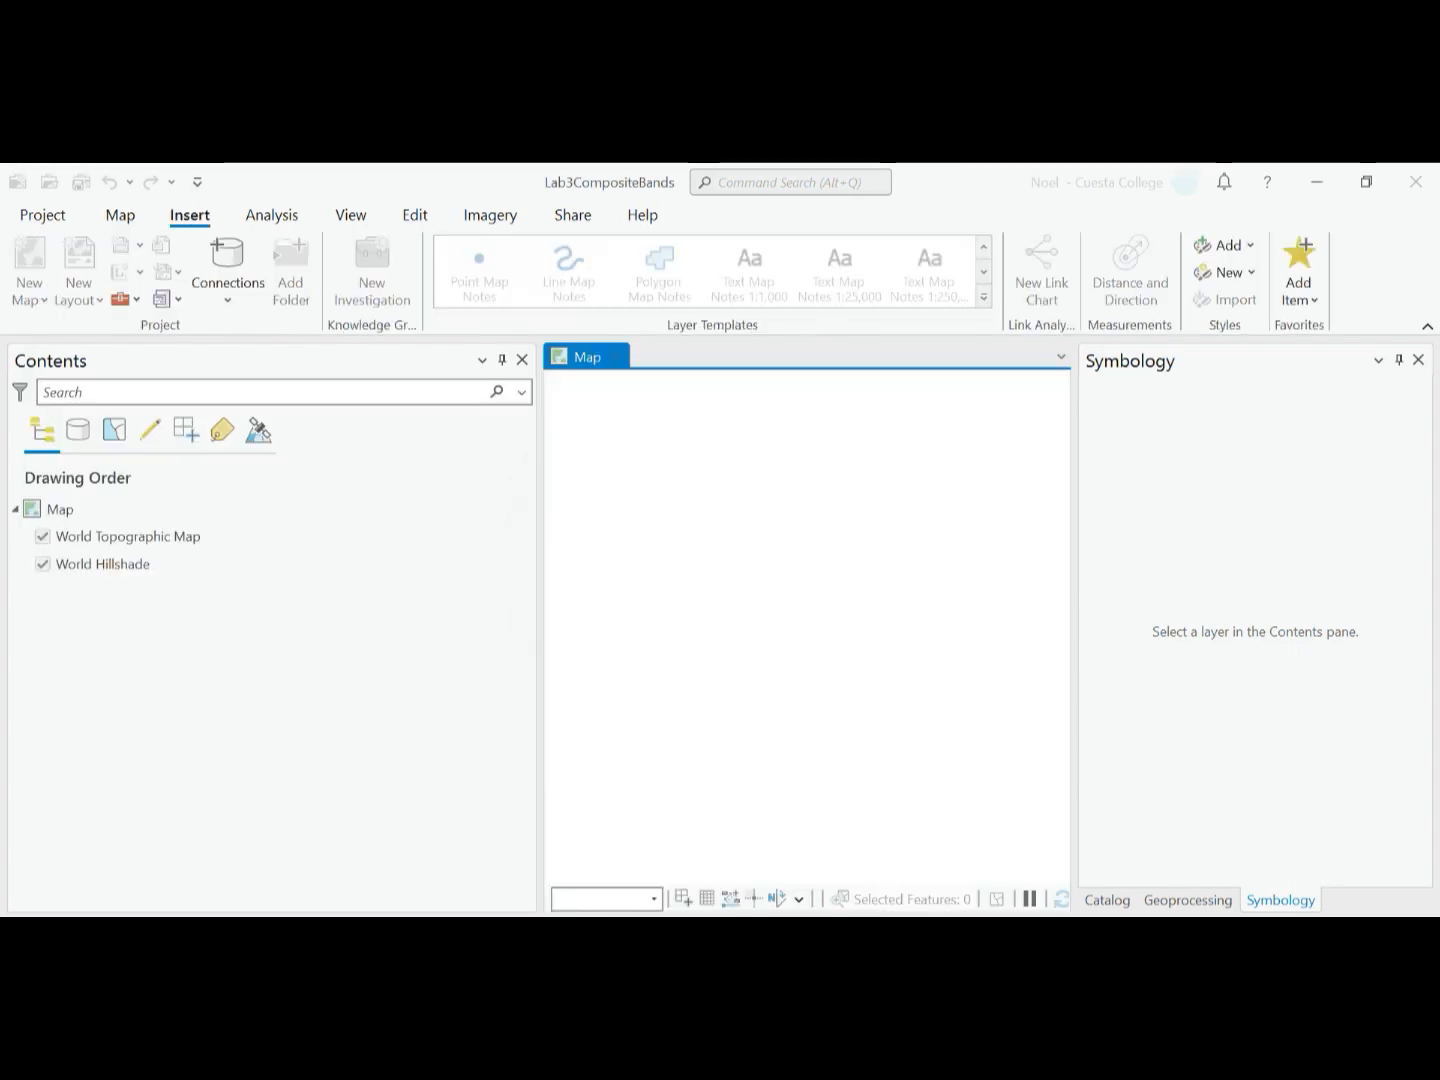
drag(541, 630, 396, 630)
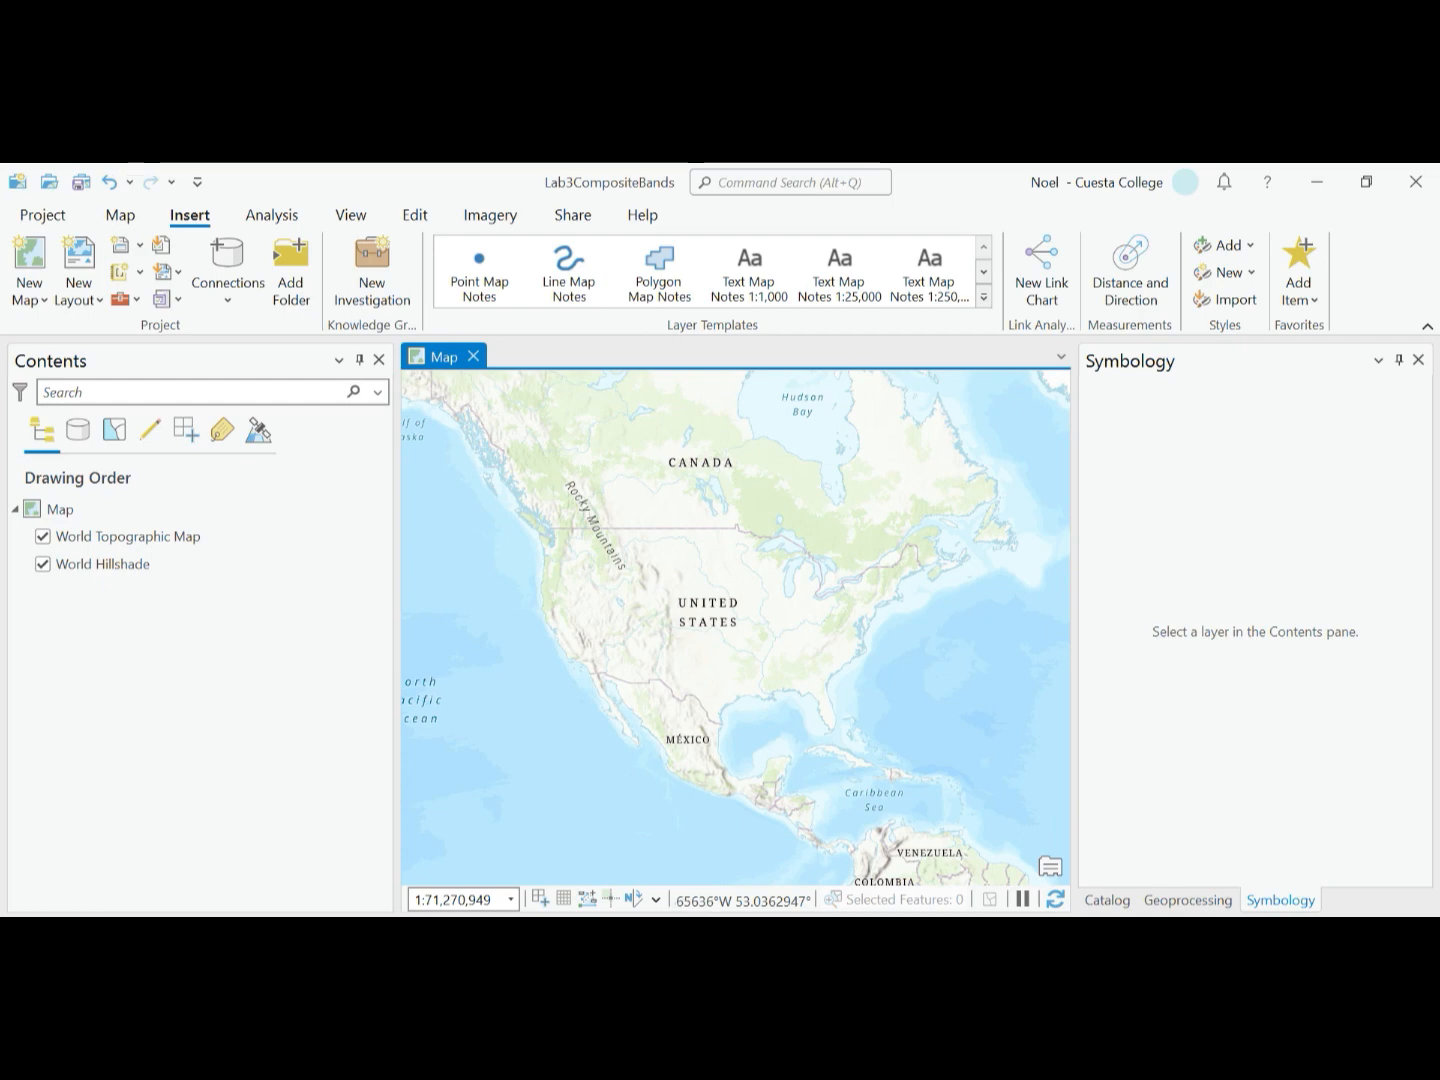
- Add a folder connection to Geol234 > Week3 in the project's Catalog
click(1107, 901)
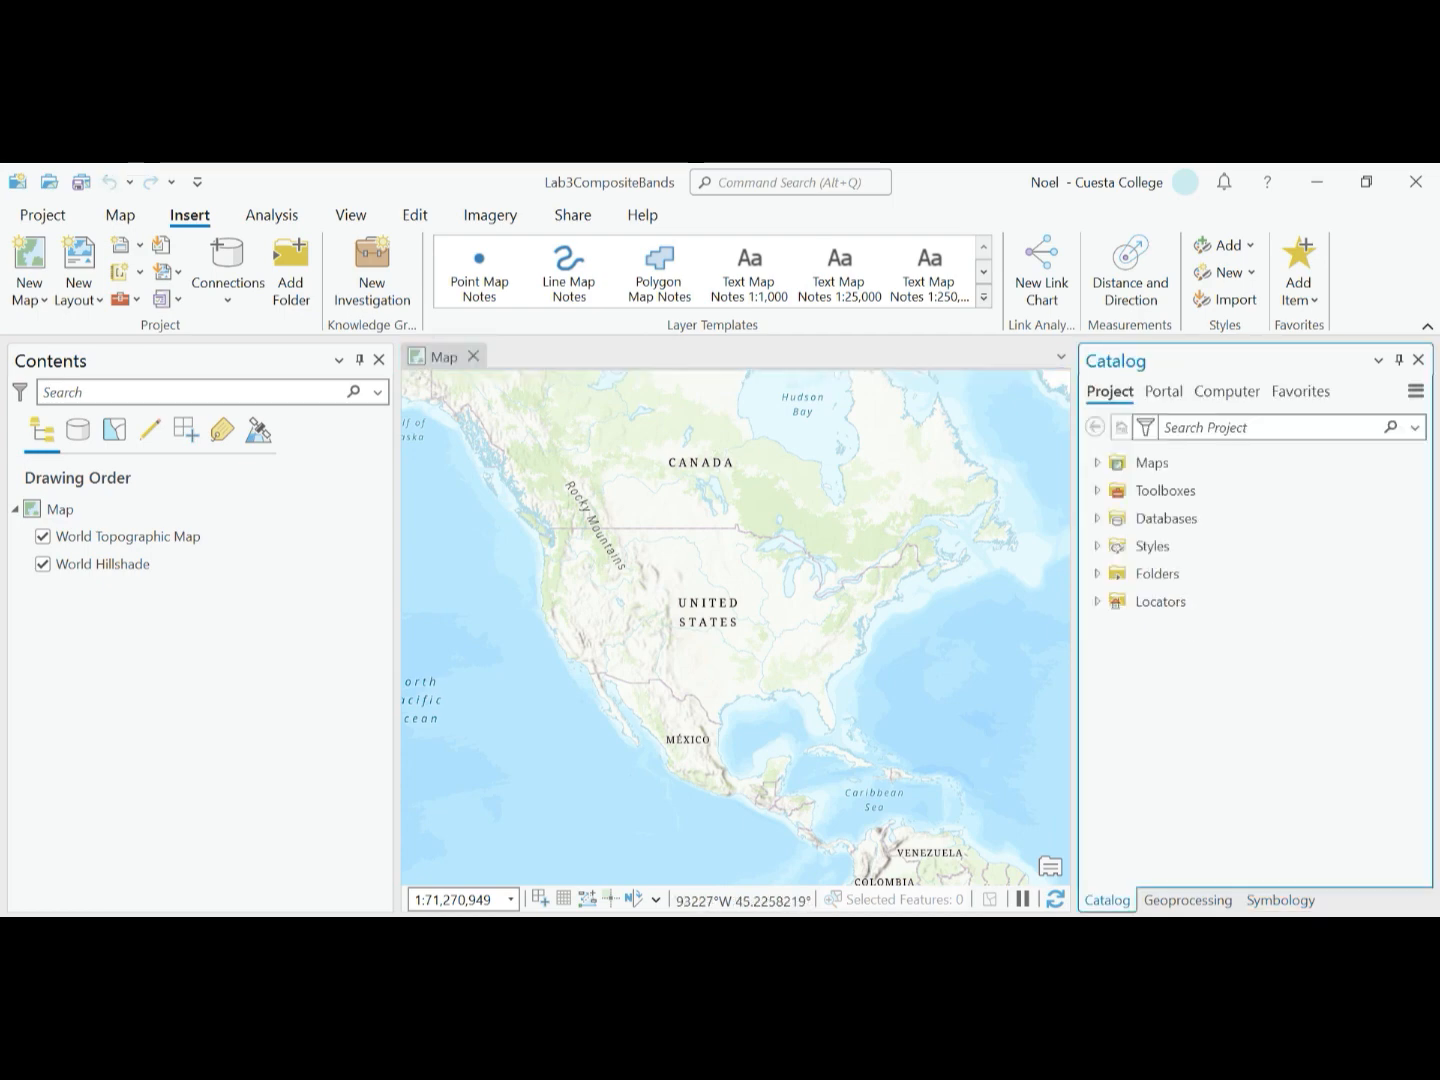
click(1096, 574)
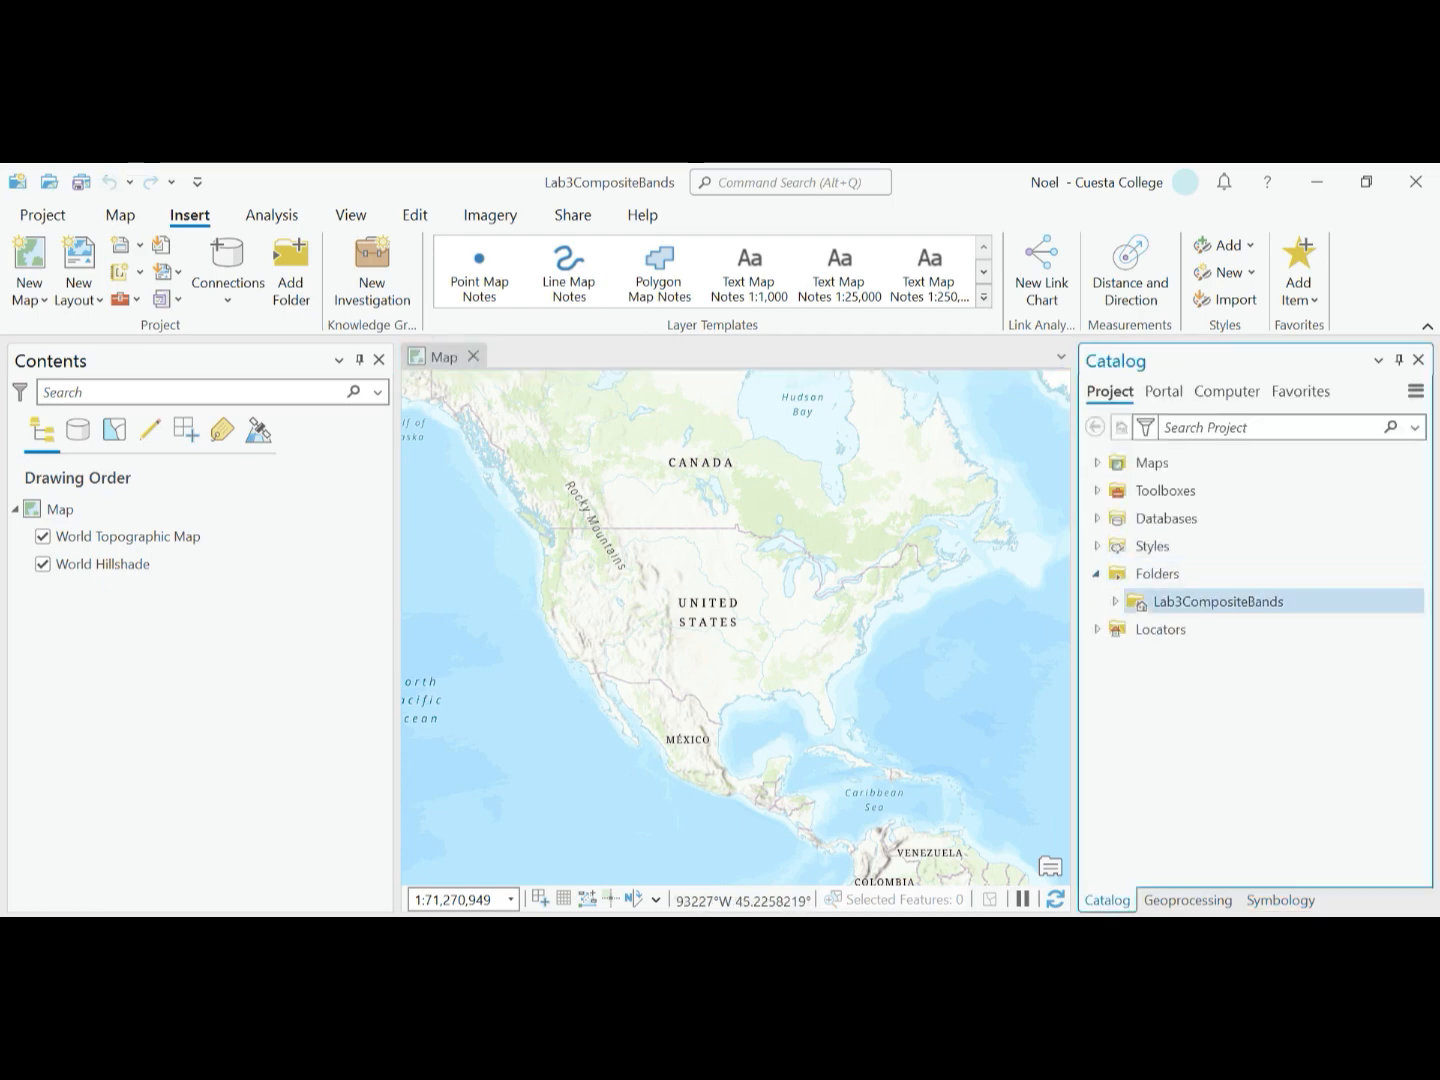
right_click(1126, 578)
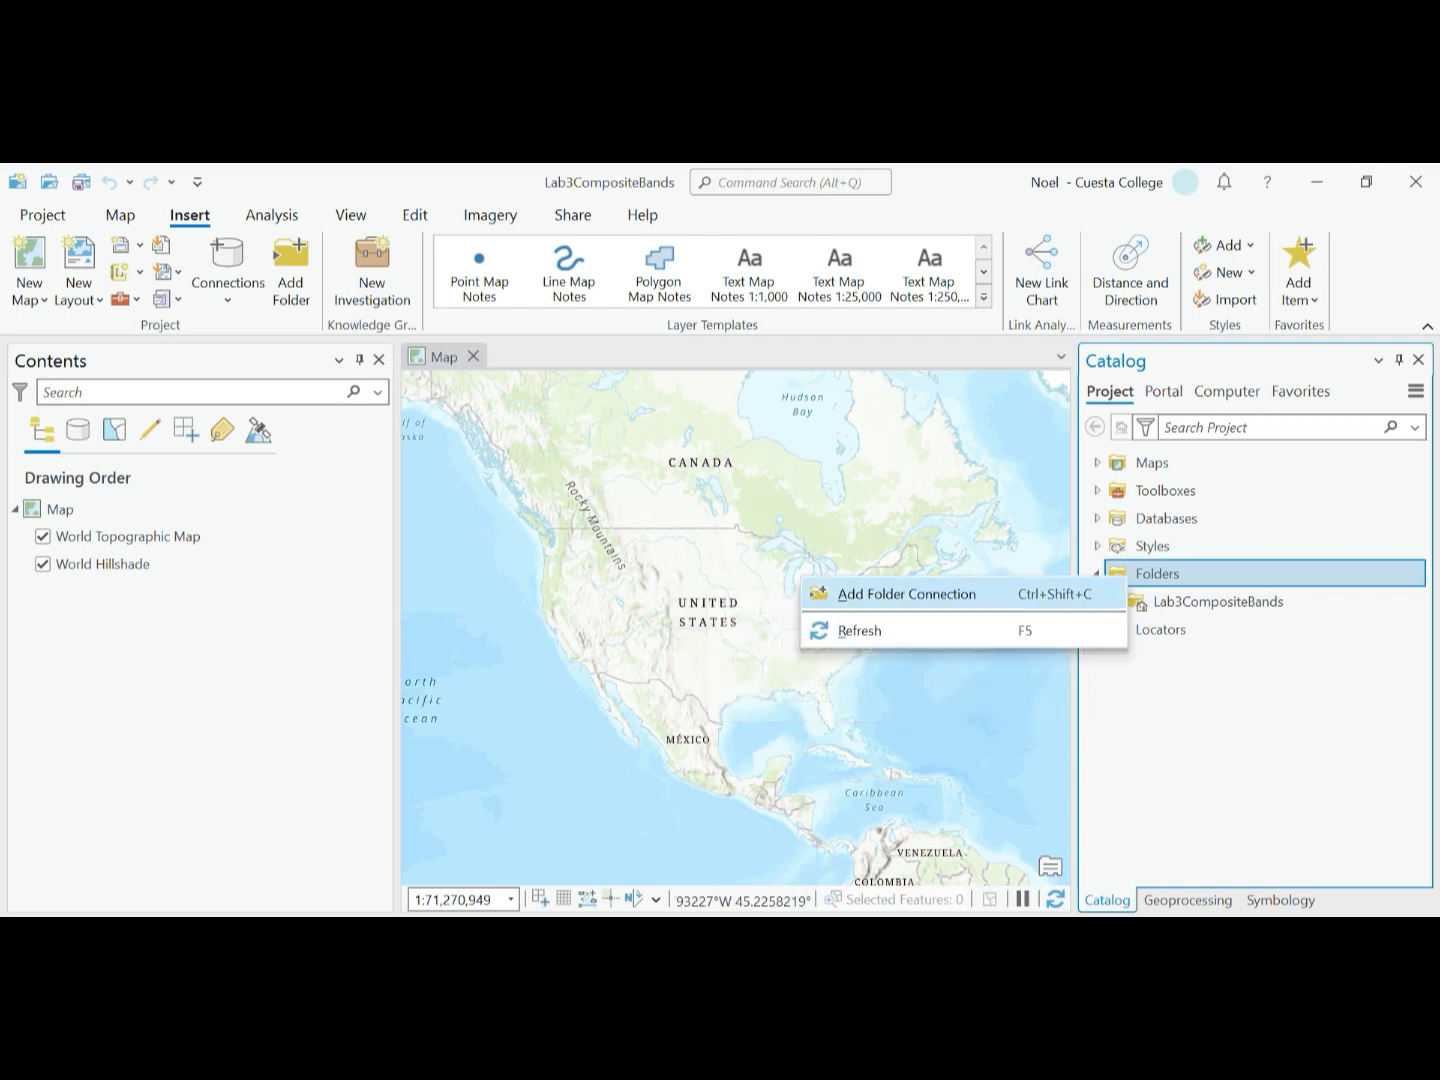
click(906, 594)
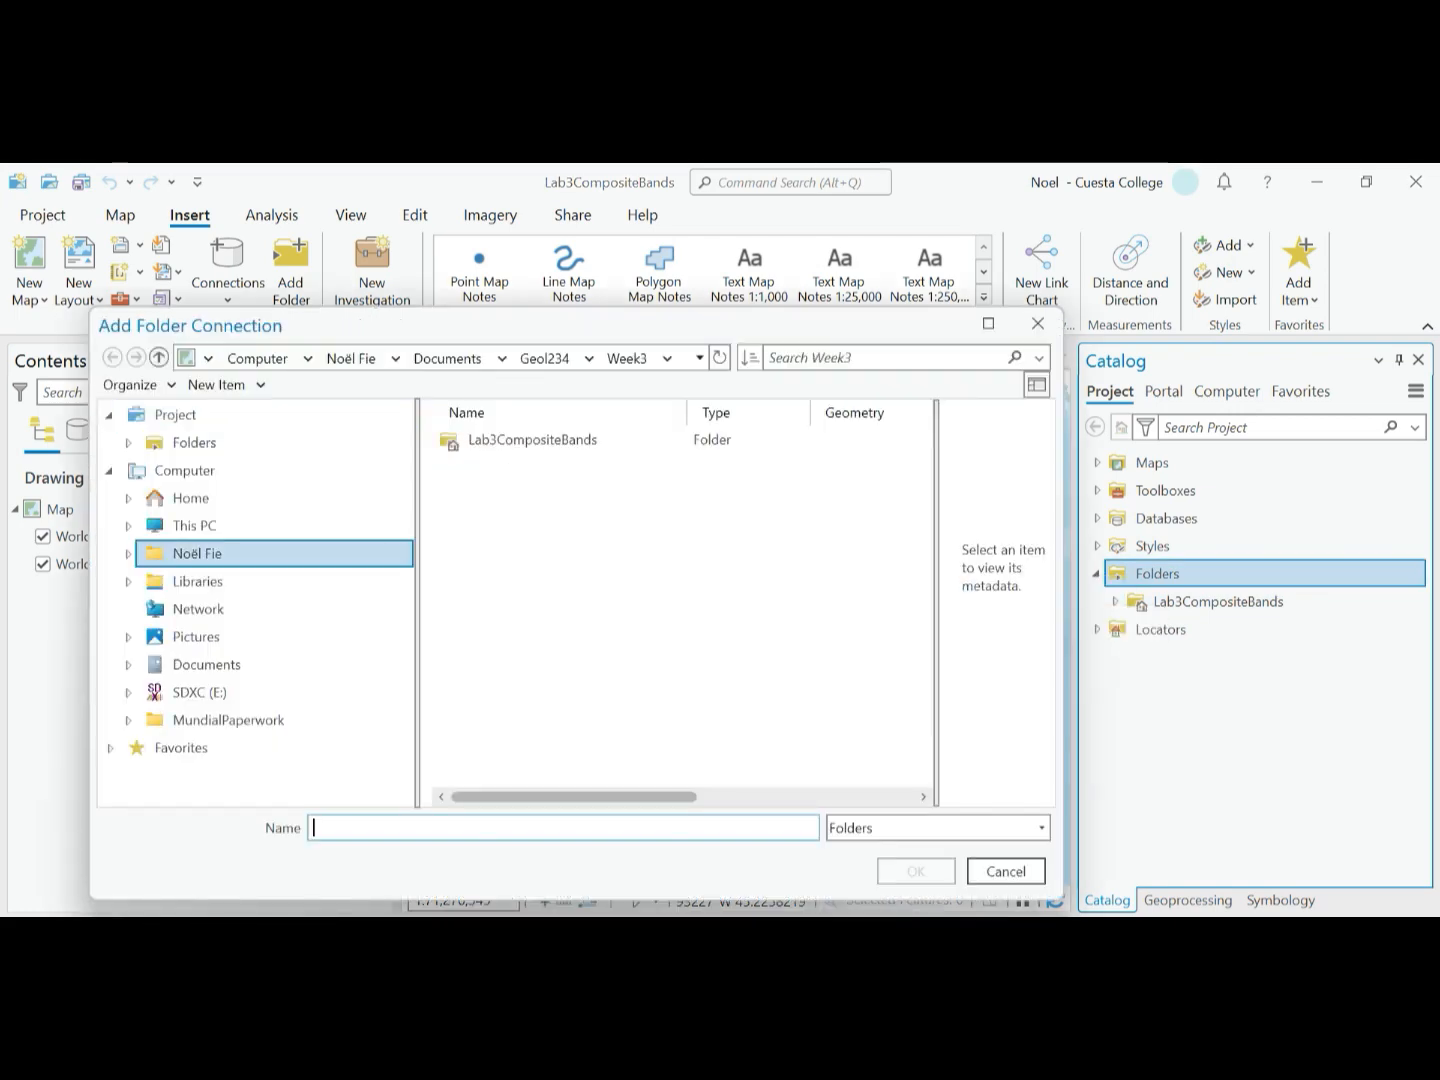
click(157, 357)
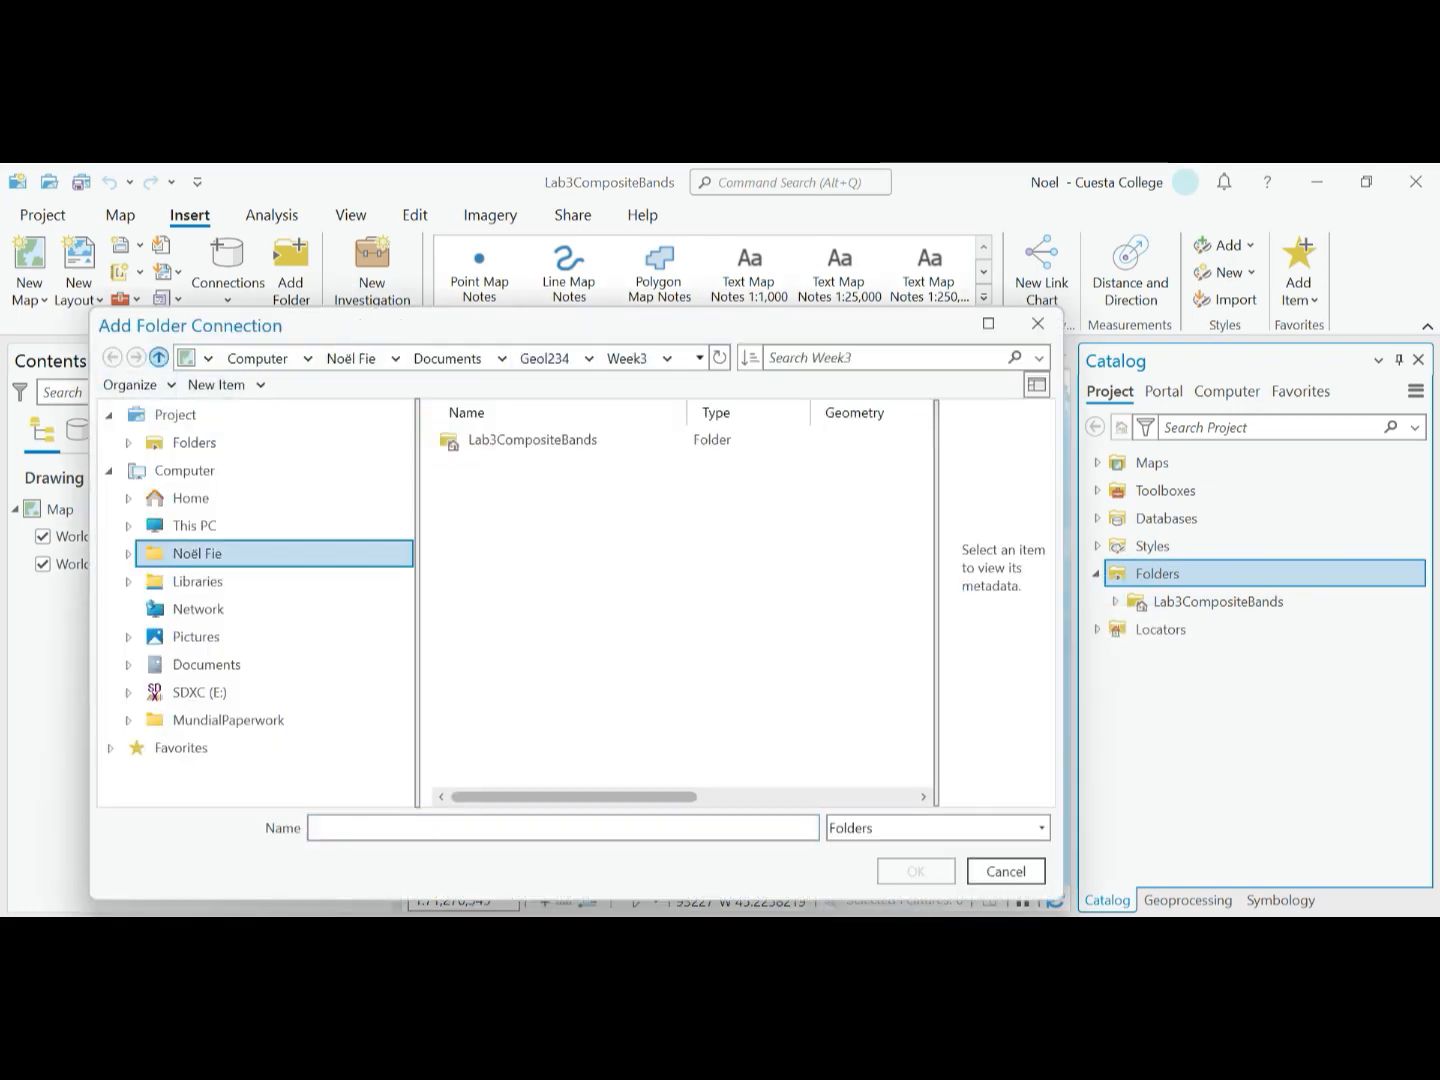
click(484, 440)
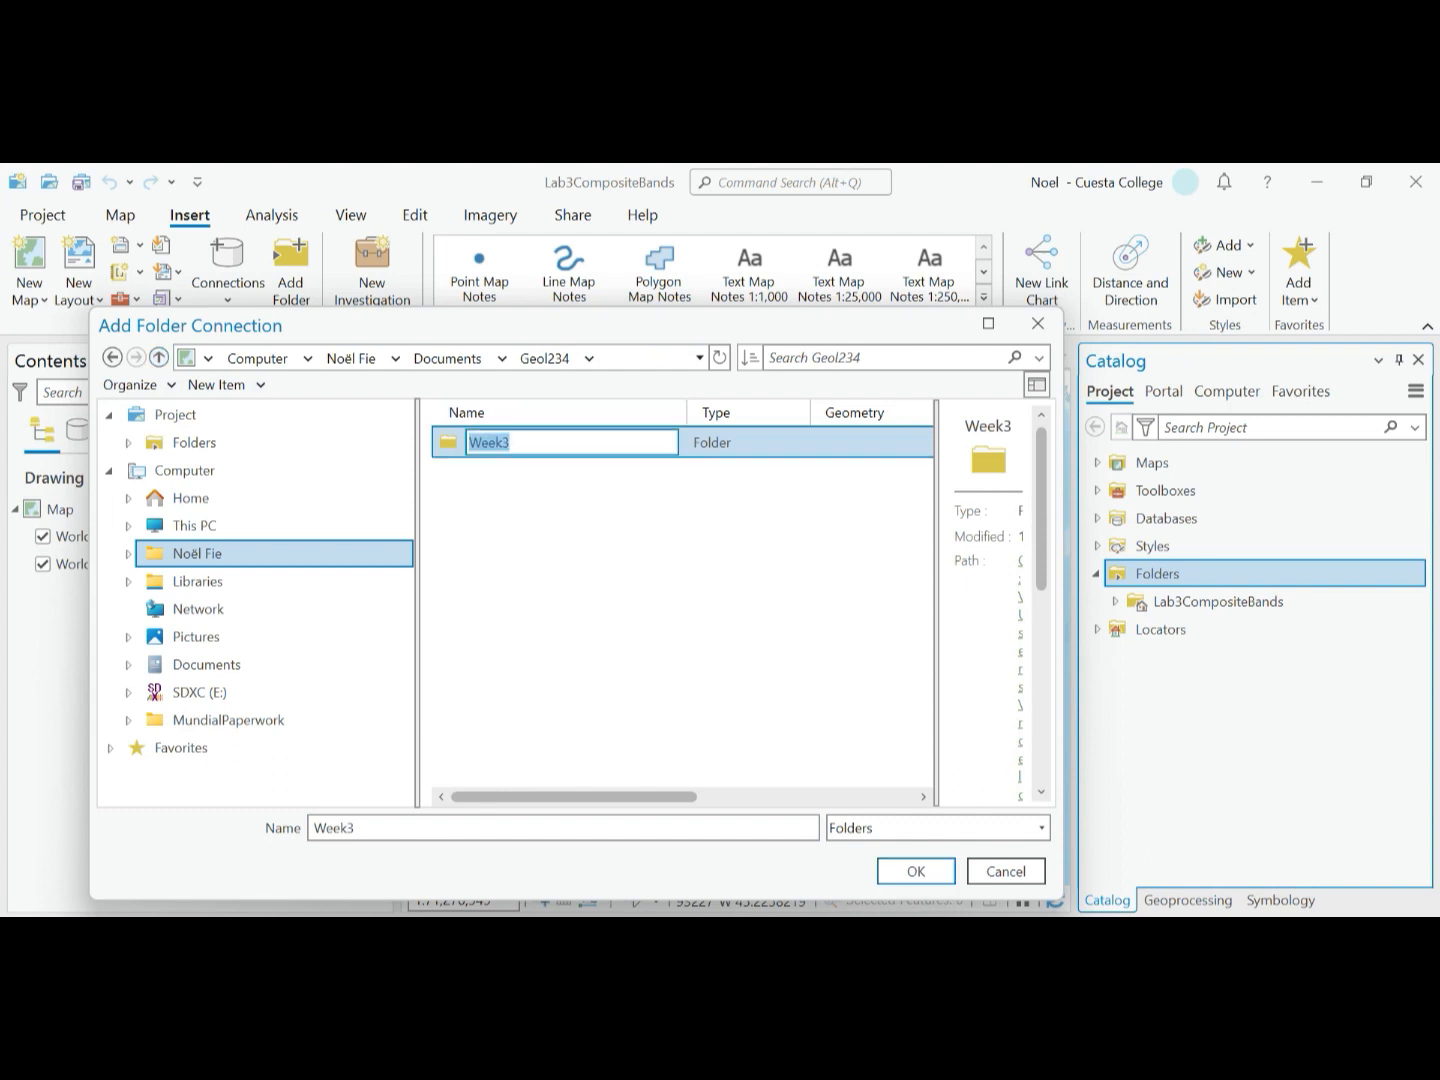
key(Escape)
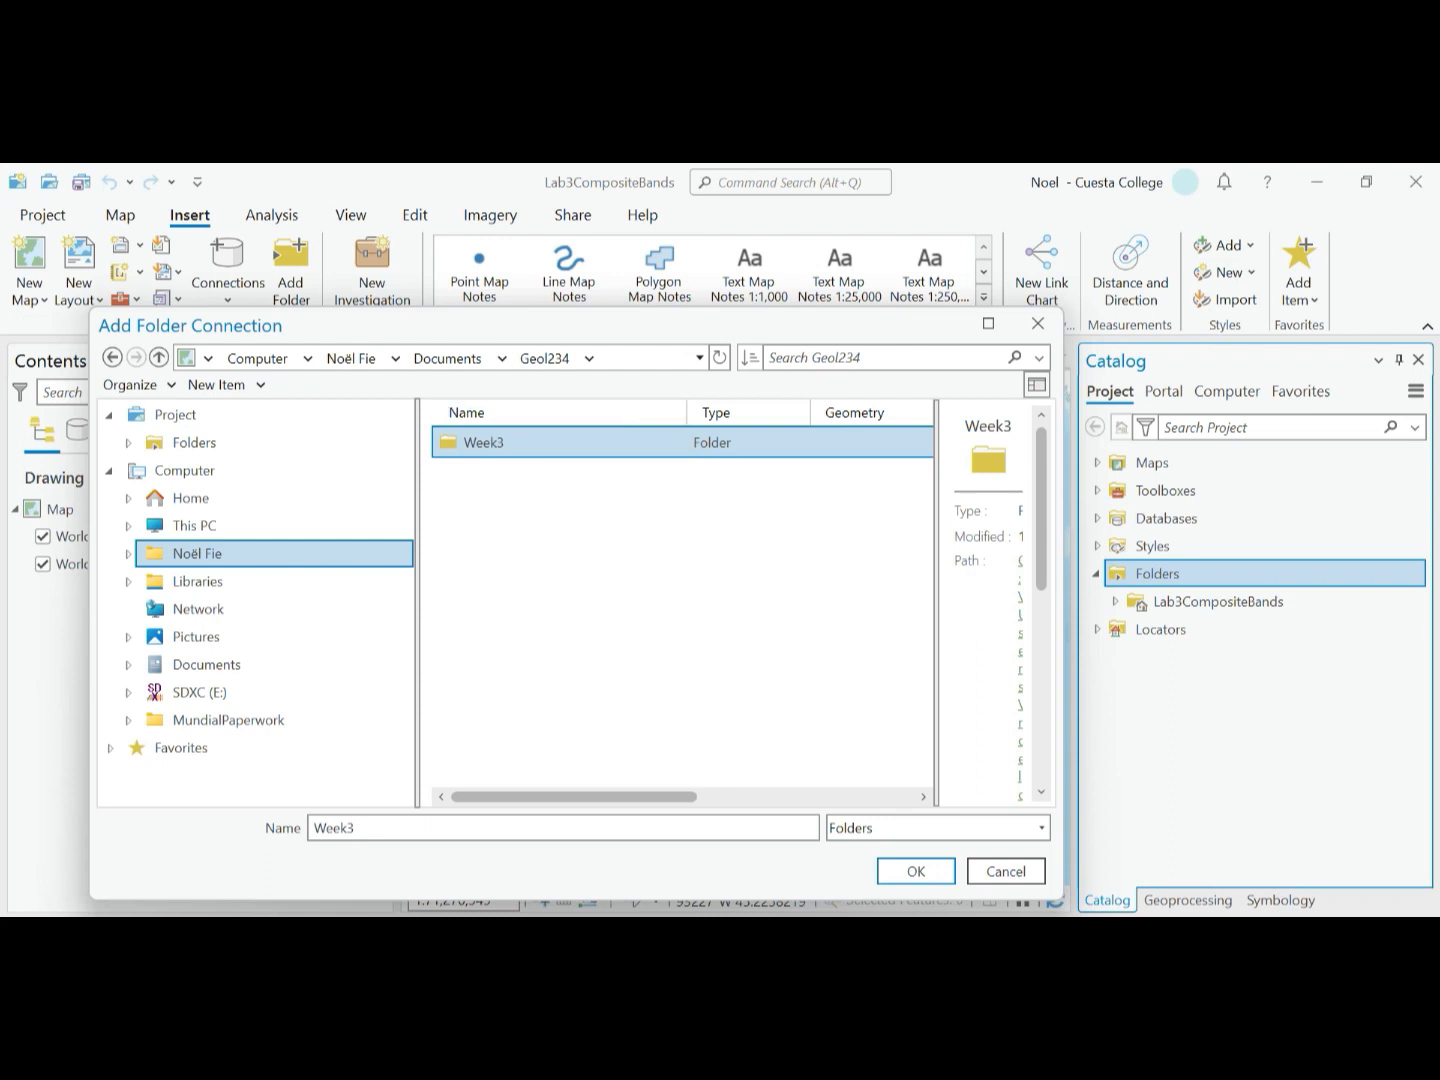
key(Return)
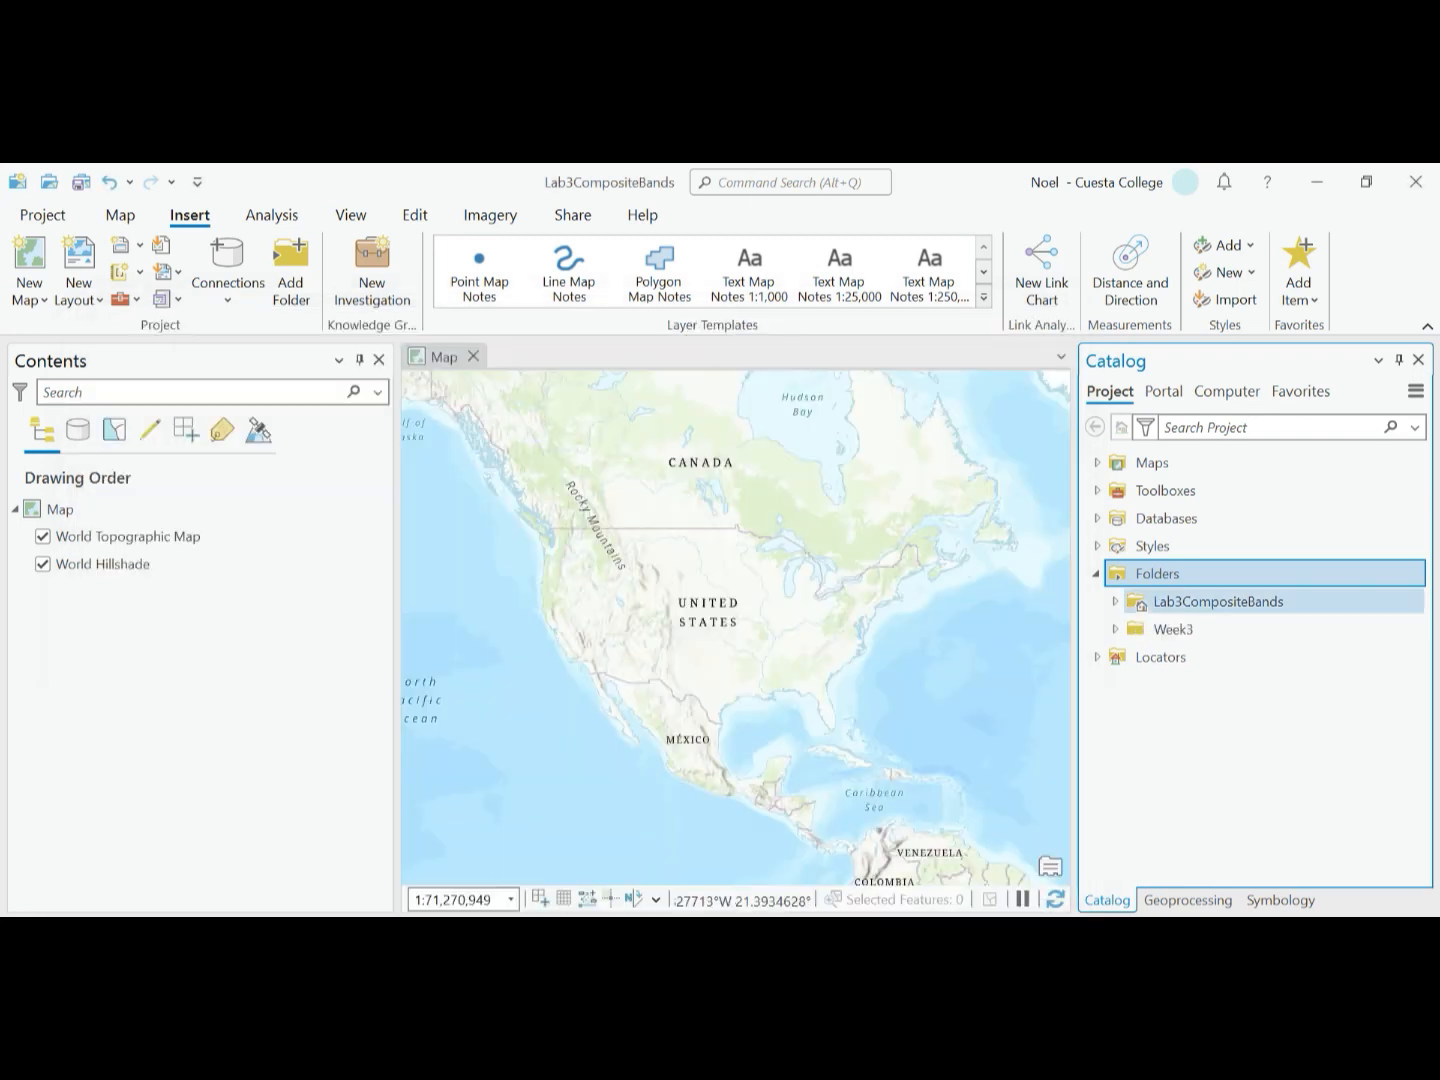
- Expand the connected Week3 folder and widen the Catalog pane to review the full names of the Landsat band files
click(1115, 629)
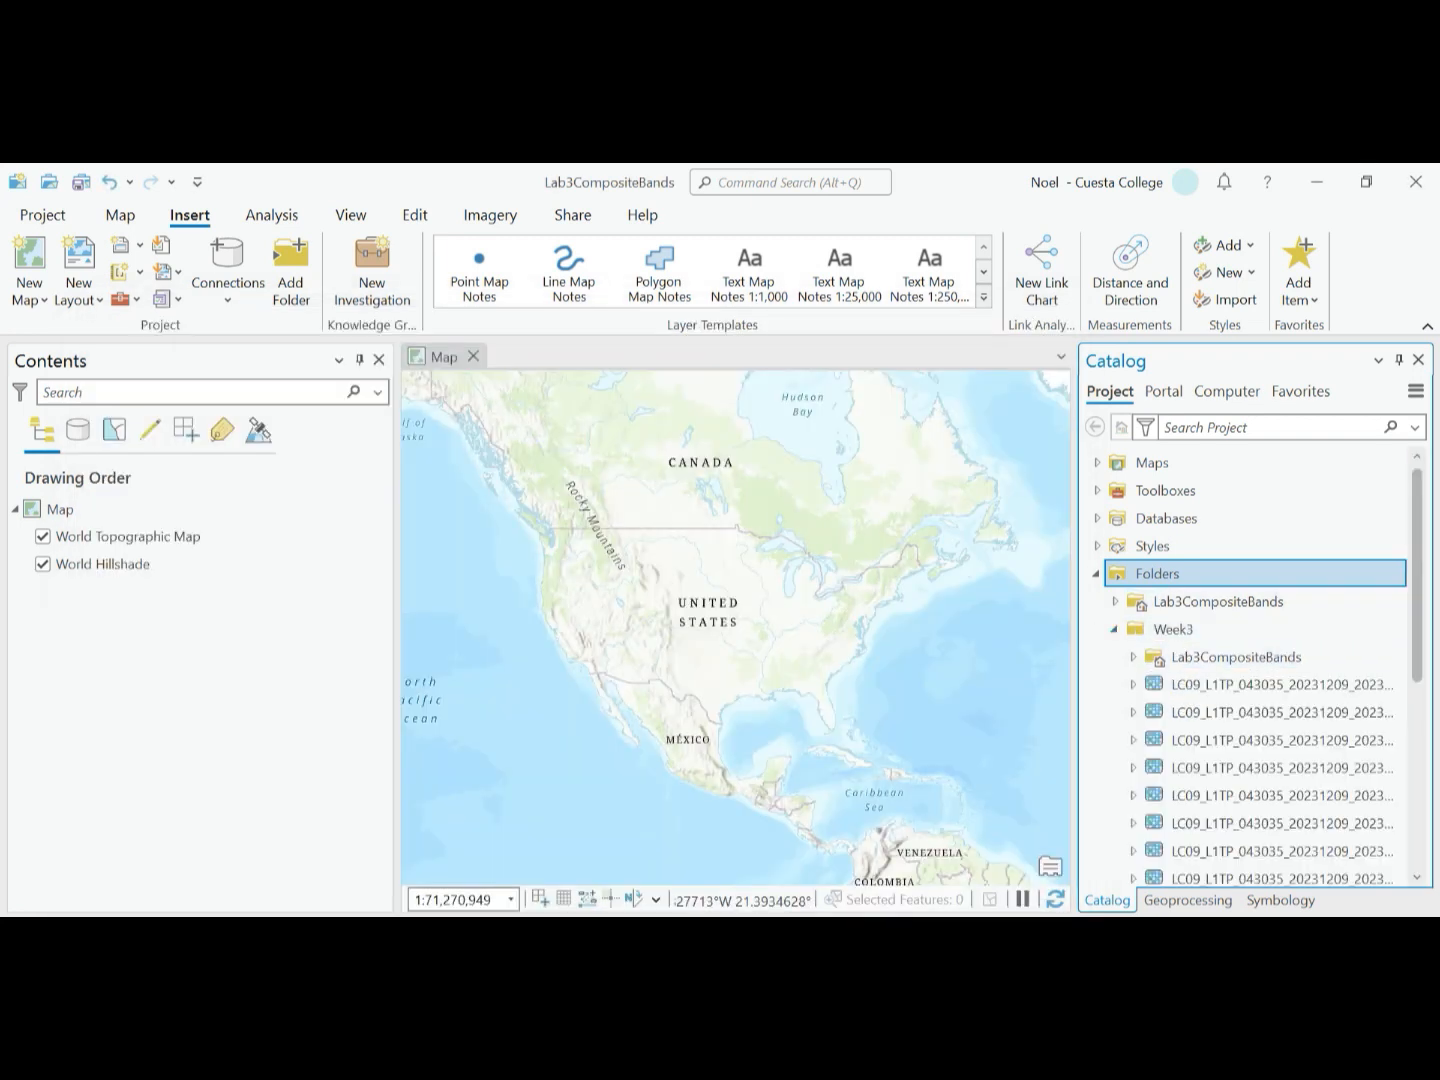
scroll(1240, 700, down, 2)
drag(1076, 650, 915, 650)
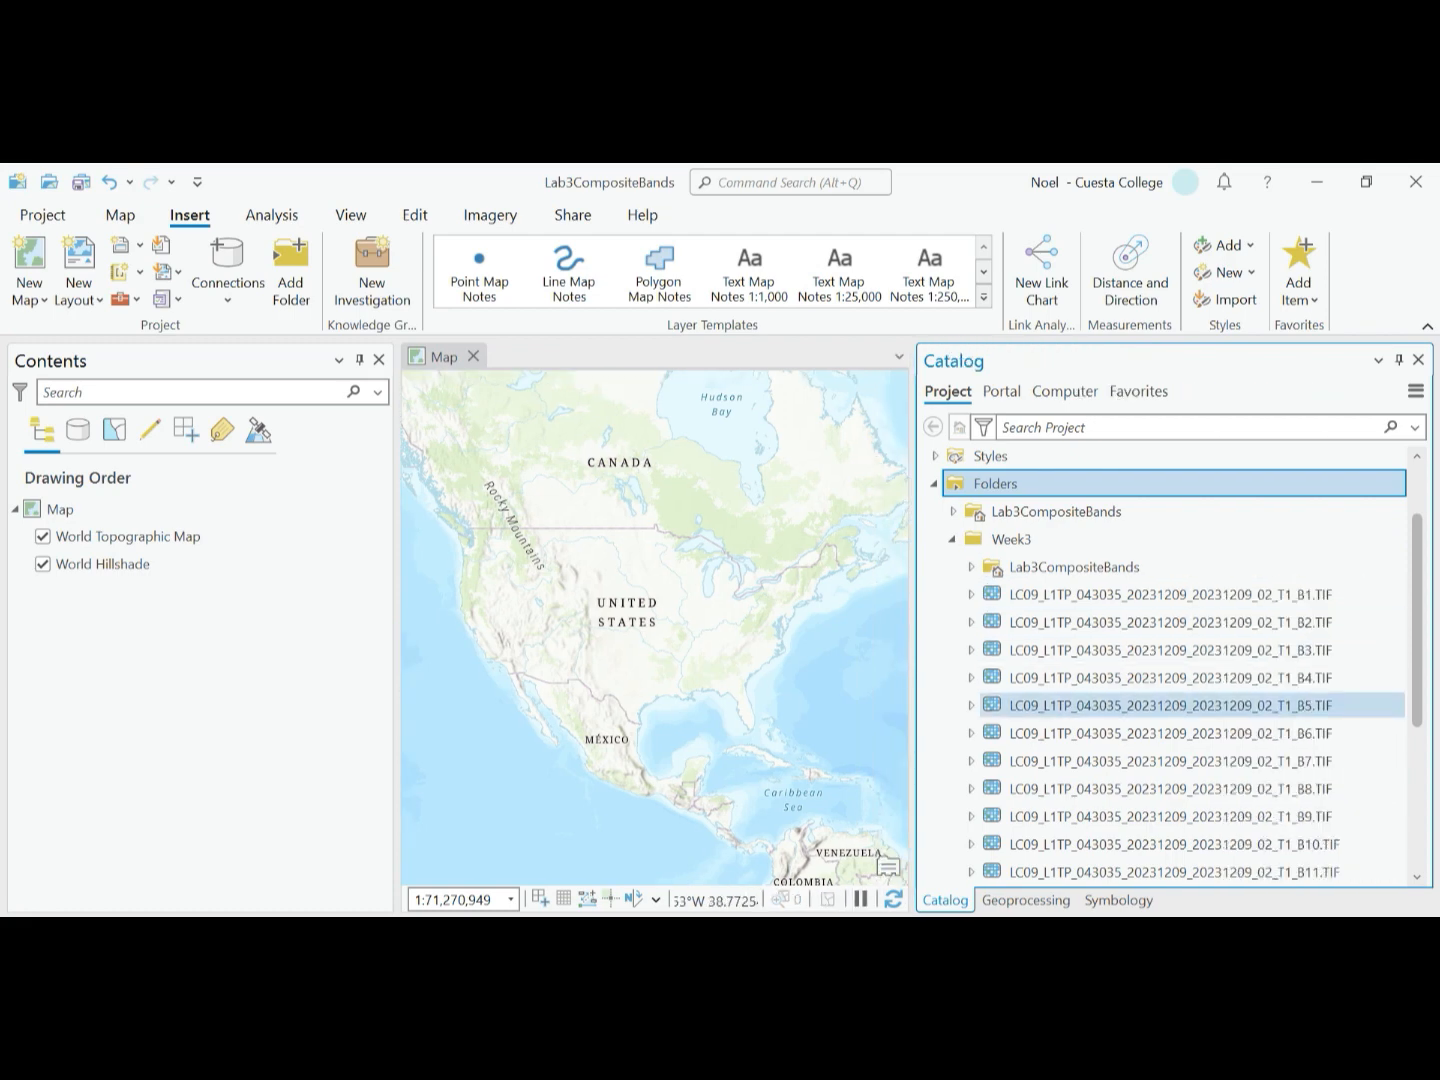
scroll(1150, 623, down, 2)
scroll(1149, 623, down, 2)
scroll(1150, 599, up, 2)
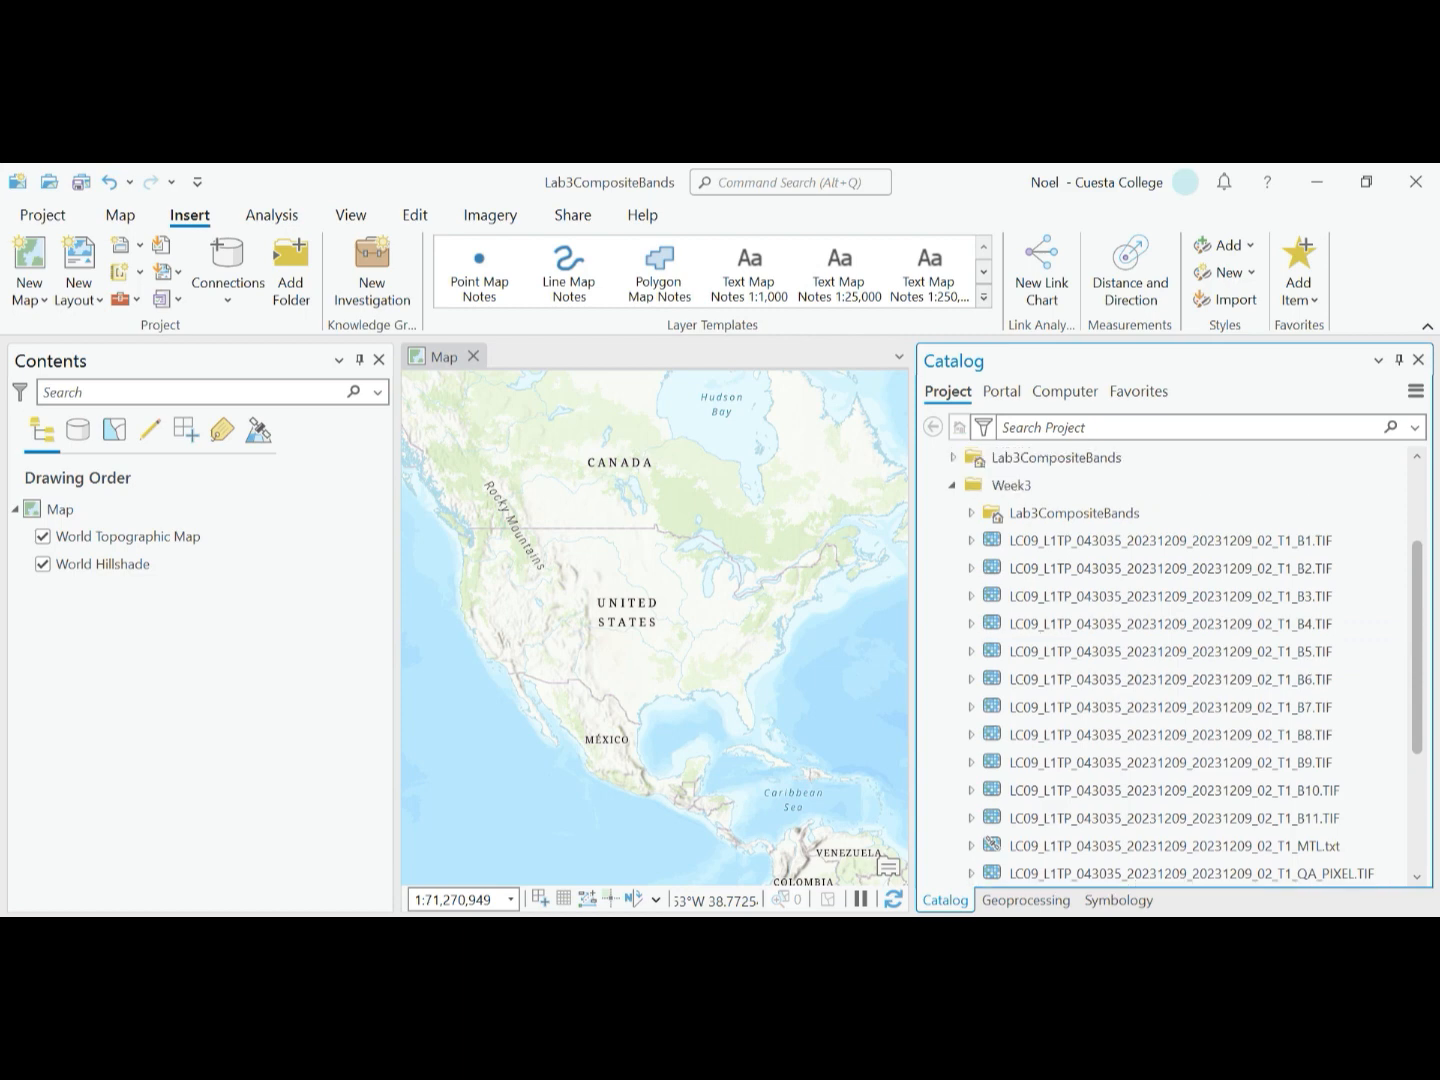
scroll(1150, 698, up, 1)
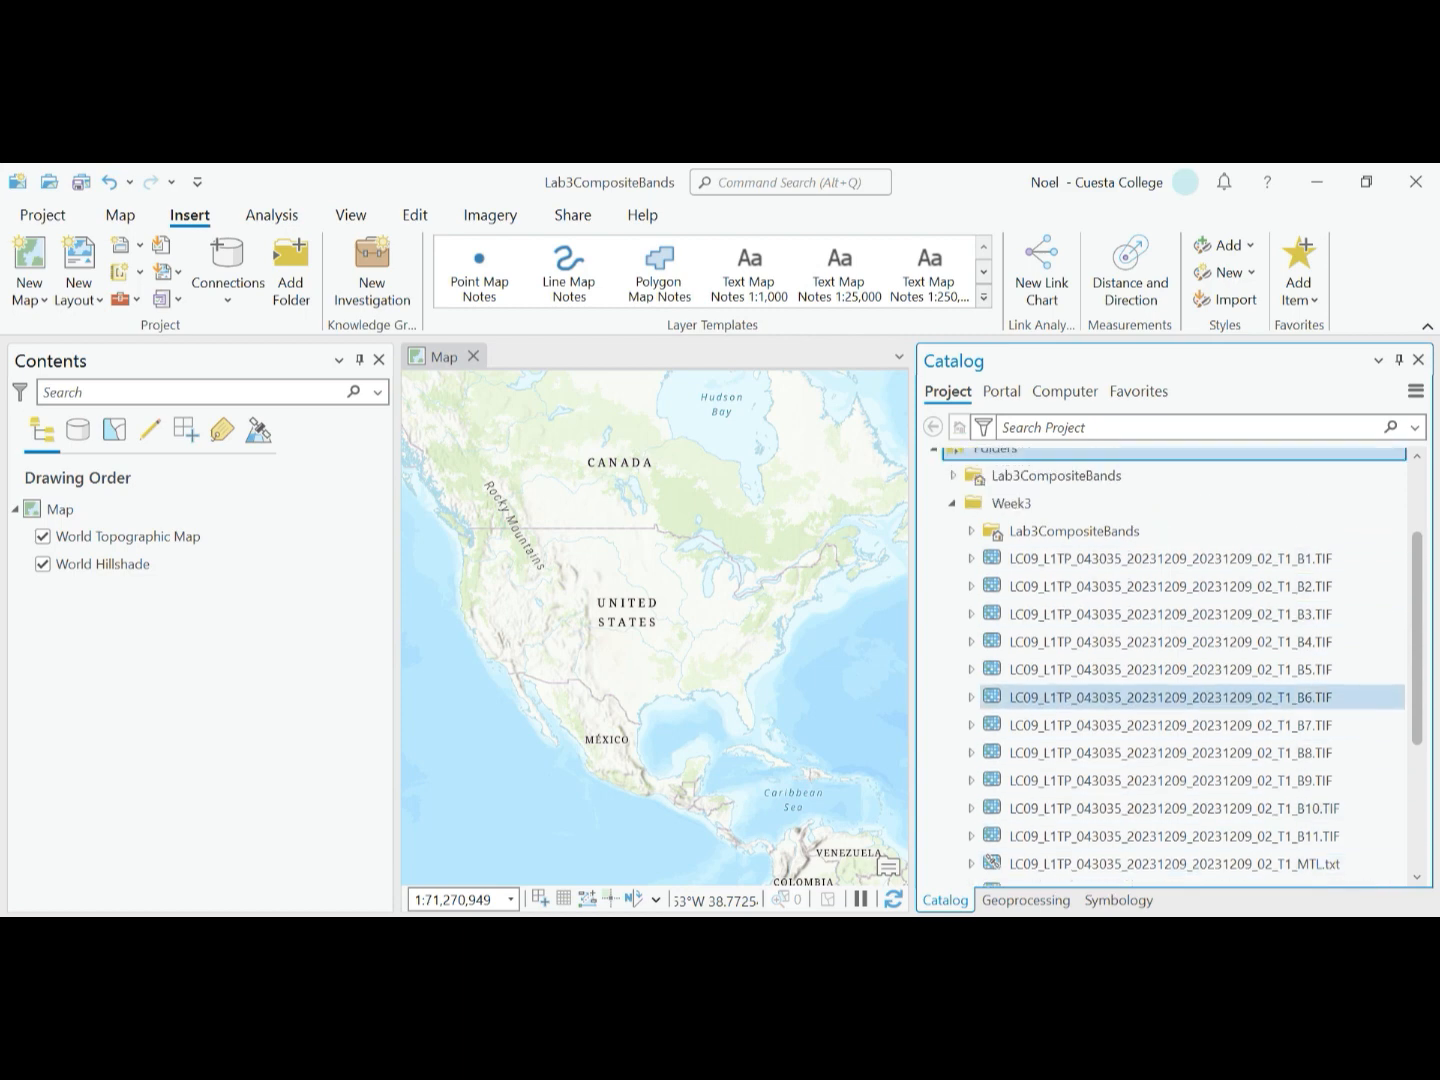
- Add the Landsat band rasters B1 through B11 from the Week3 folder to the map
mouse_move(1150, 669)
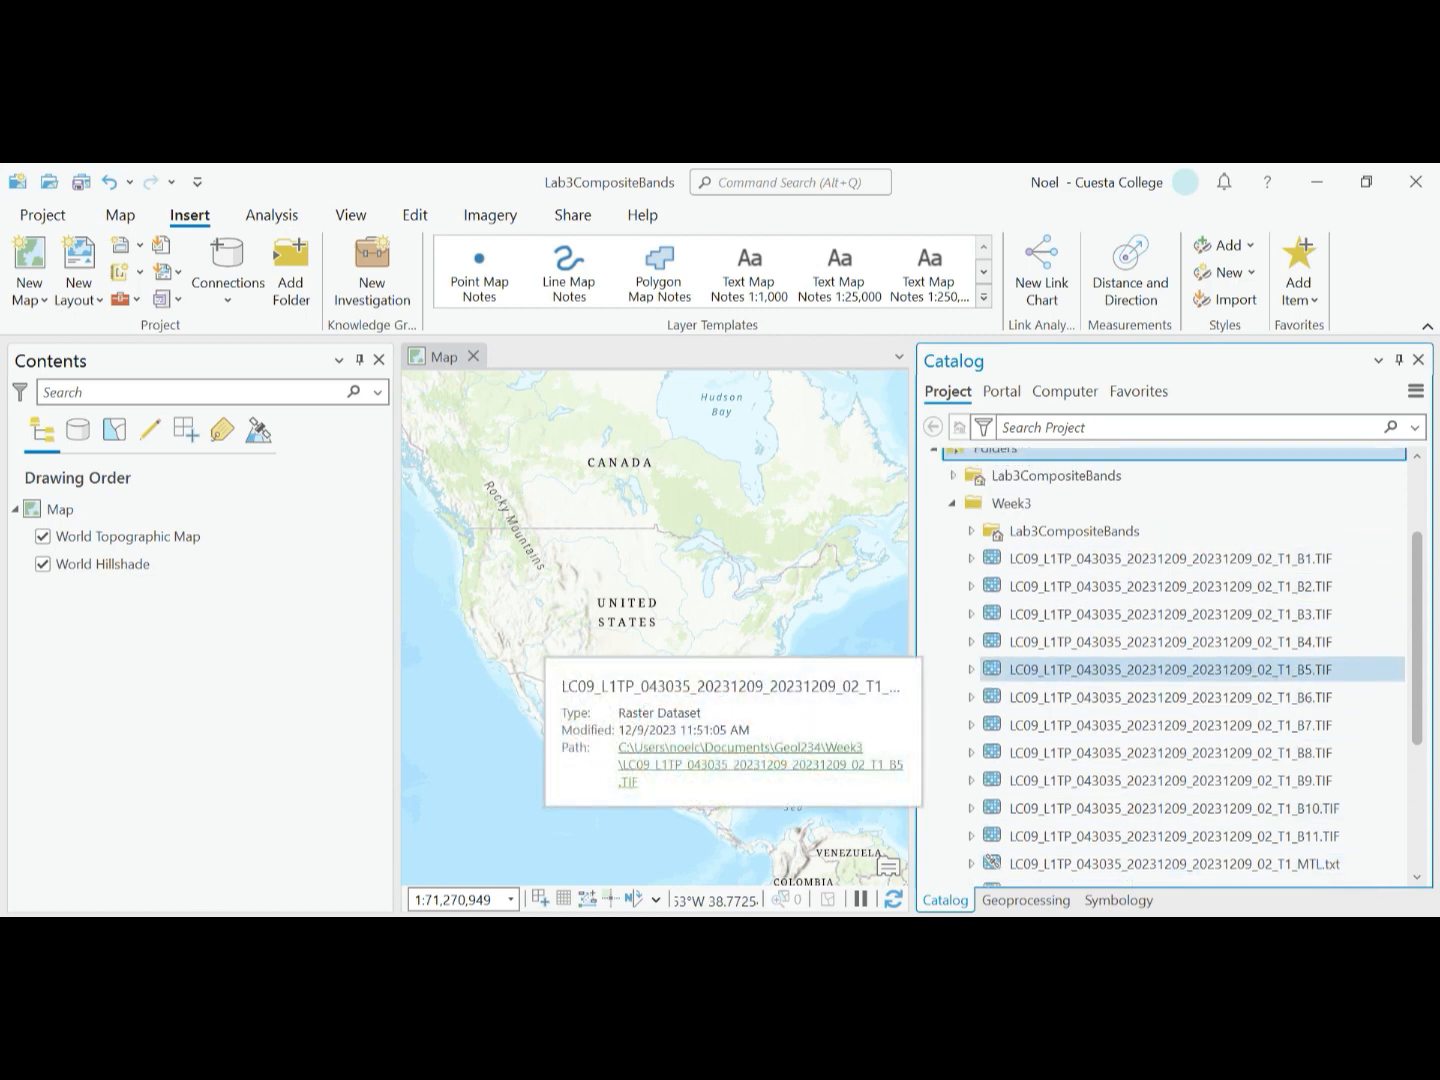
click(1150, 558)
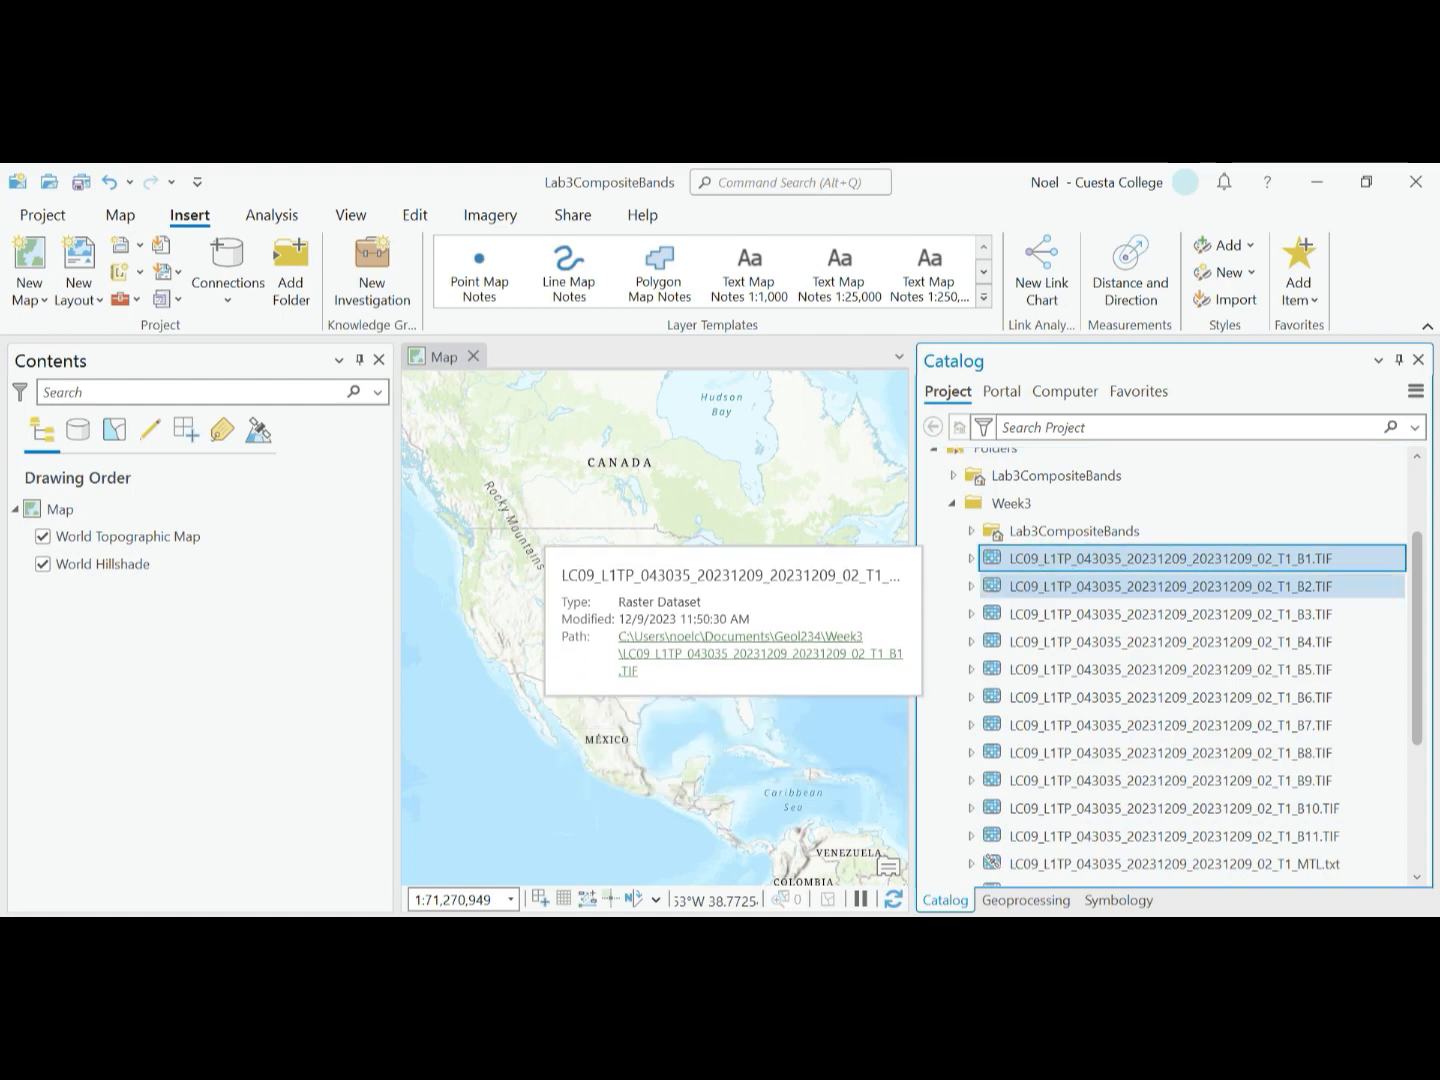
shift+click(1149, 836)
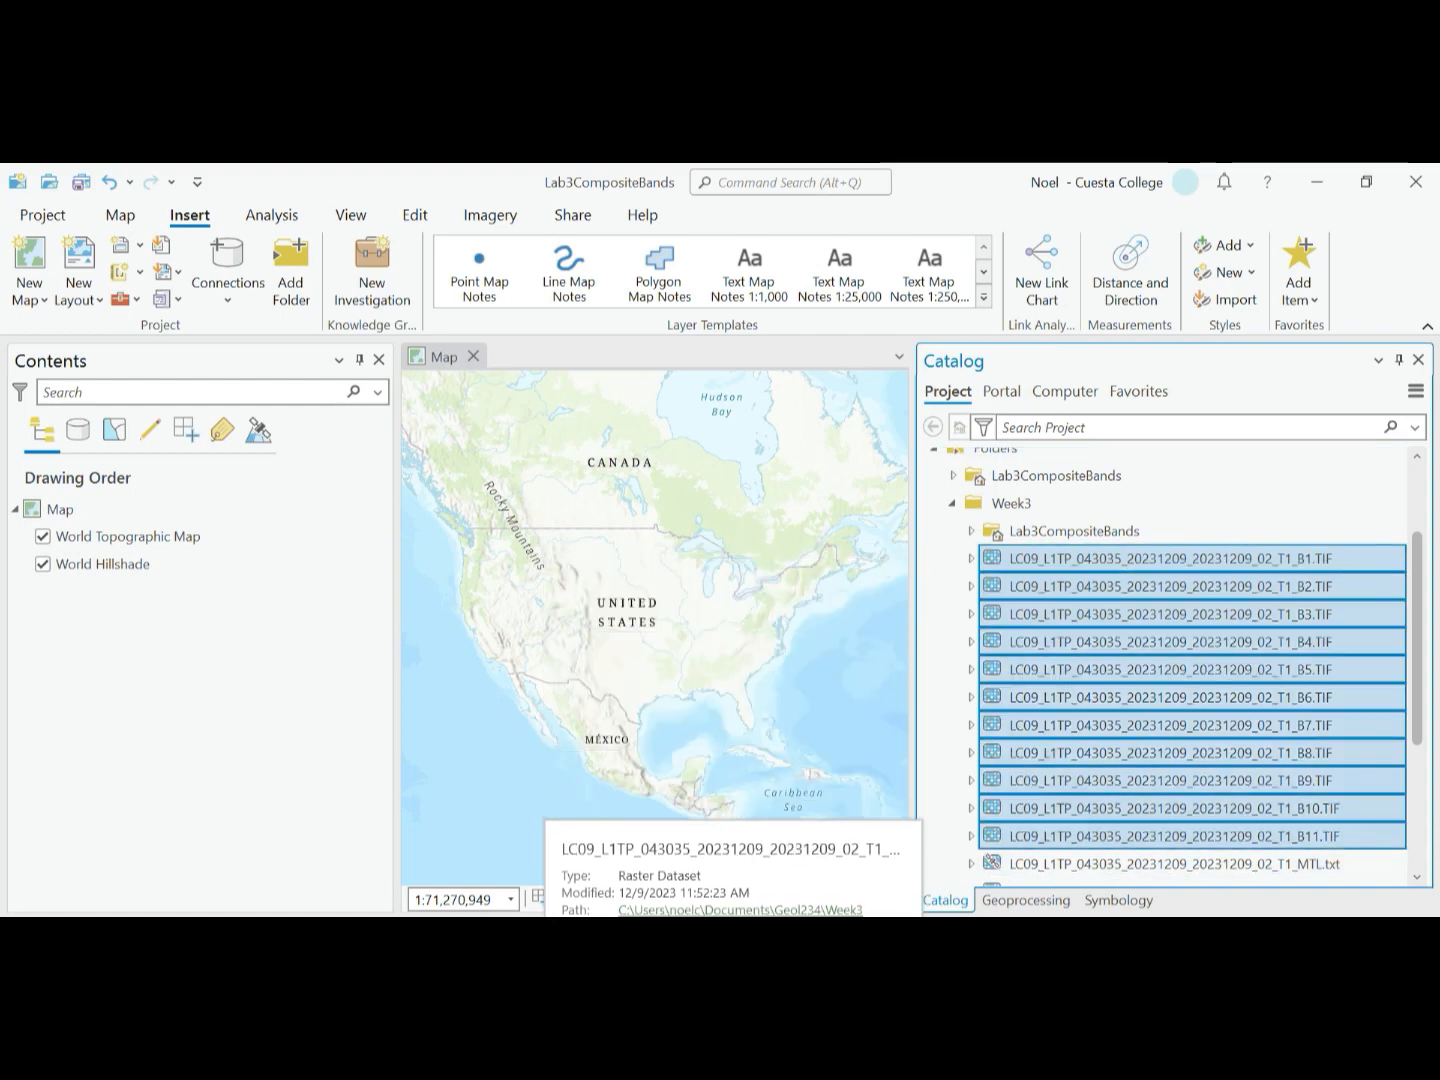
drag(1150, 835, 655, 628)
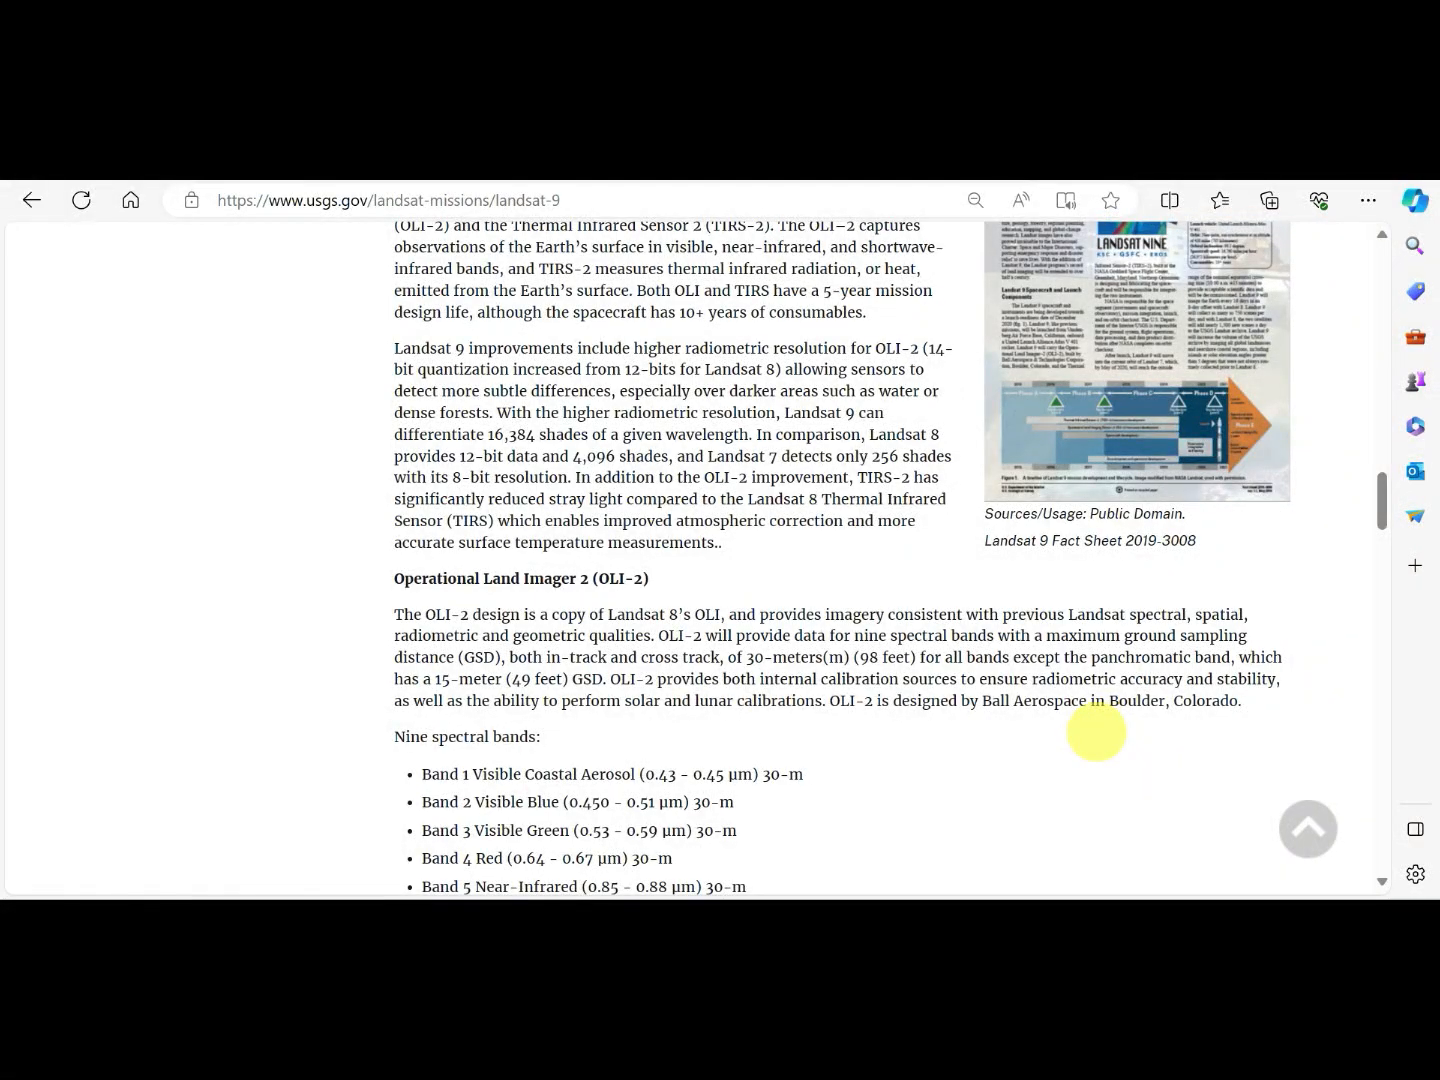
- Switch to the USGS Landsat 9 web page and examine its mission overview, instrument descriptions, and OLI-2 and TIRS-2 spectral band lists
scroll(1096, 734, down, 3)
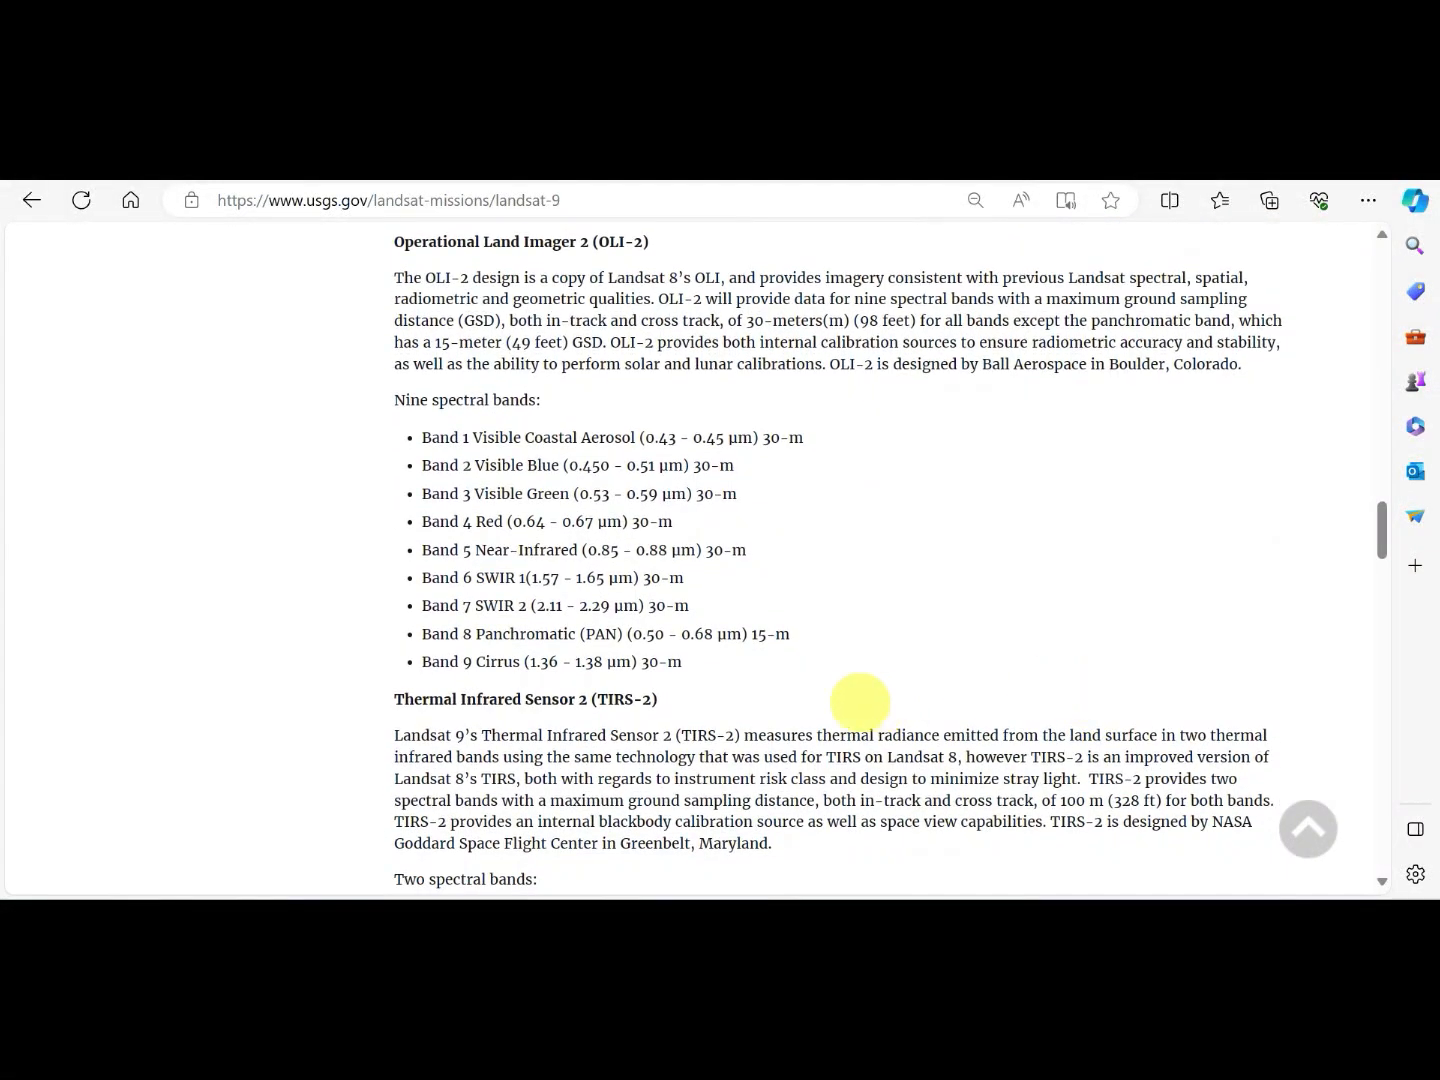
scroll(690, 650, down, 1)
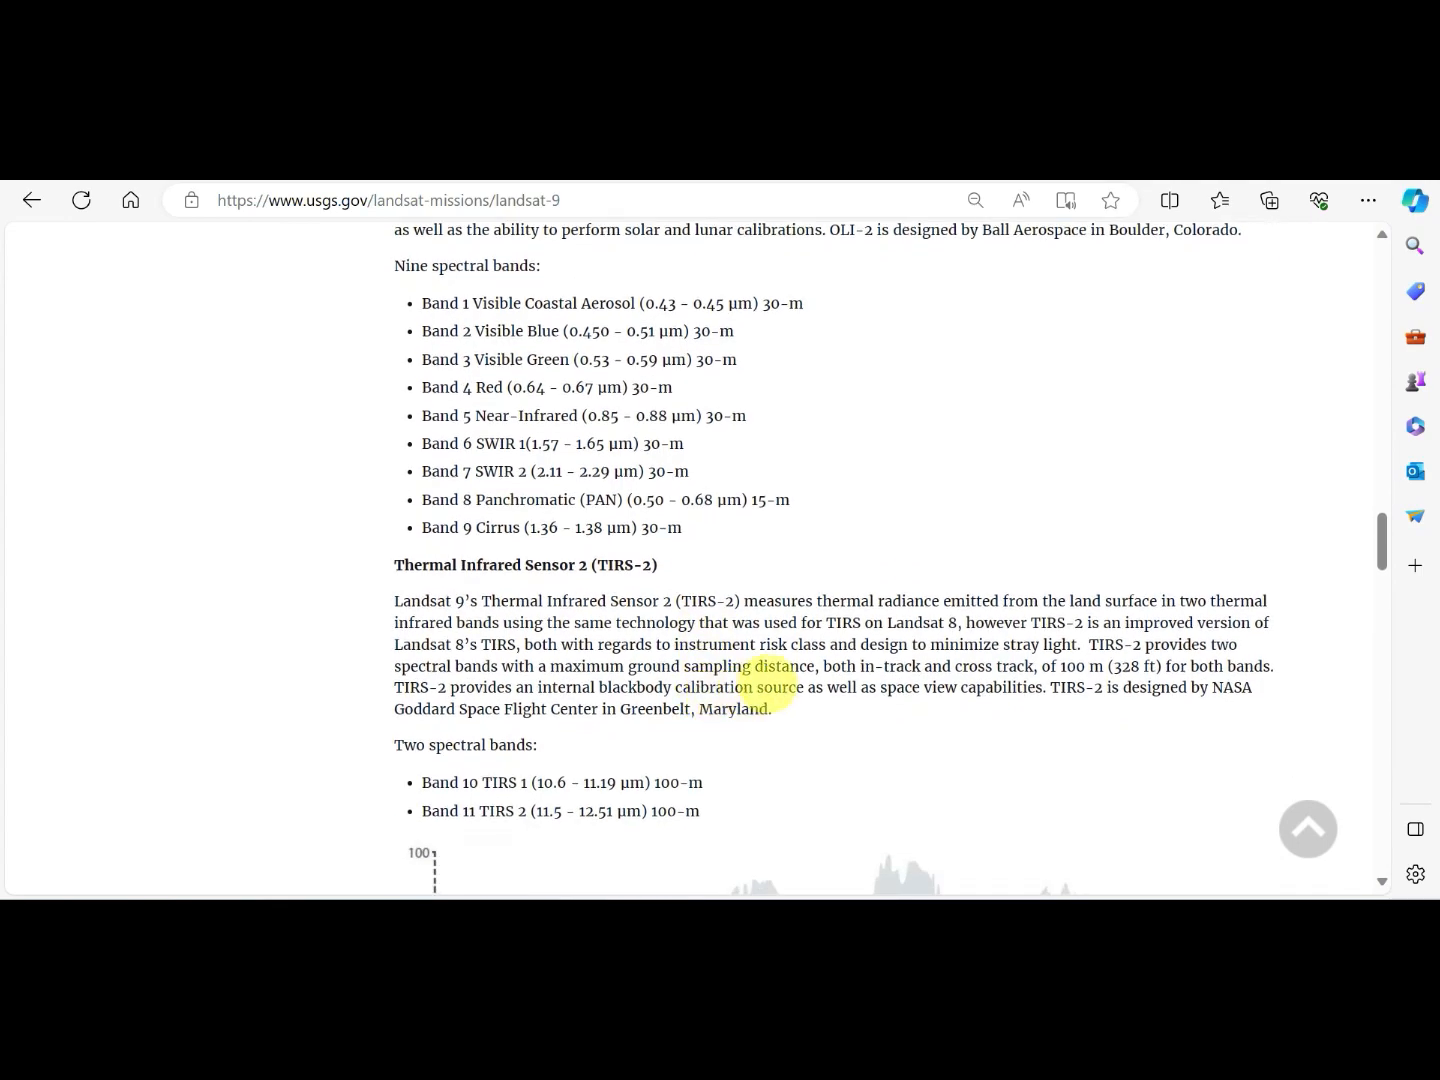
scroll(769, 686, up, 10)
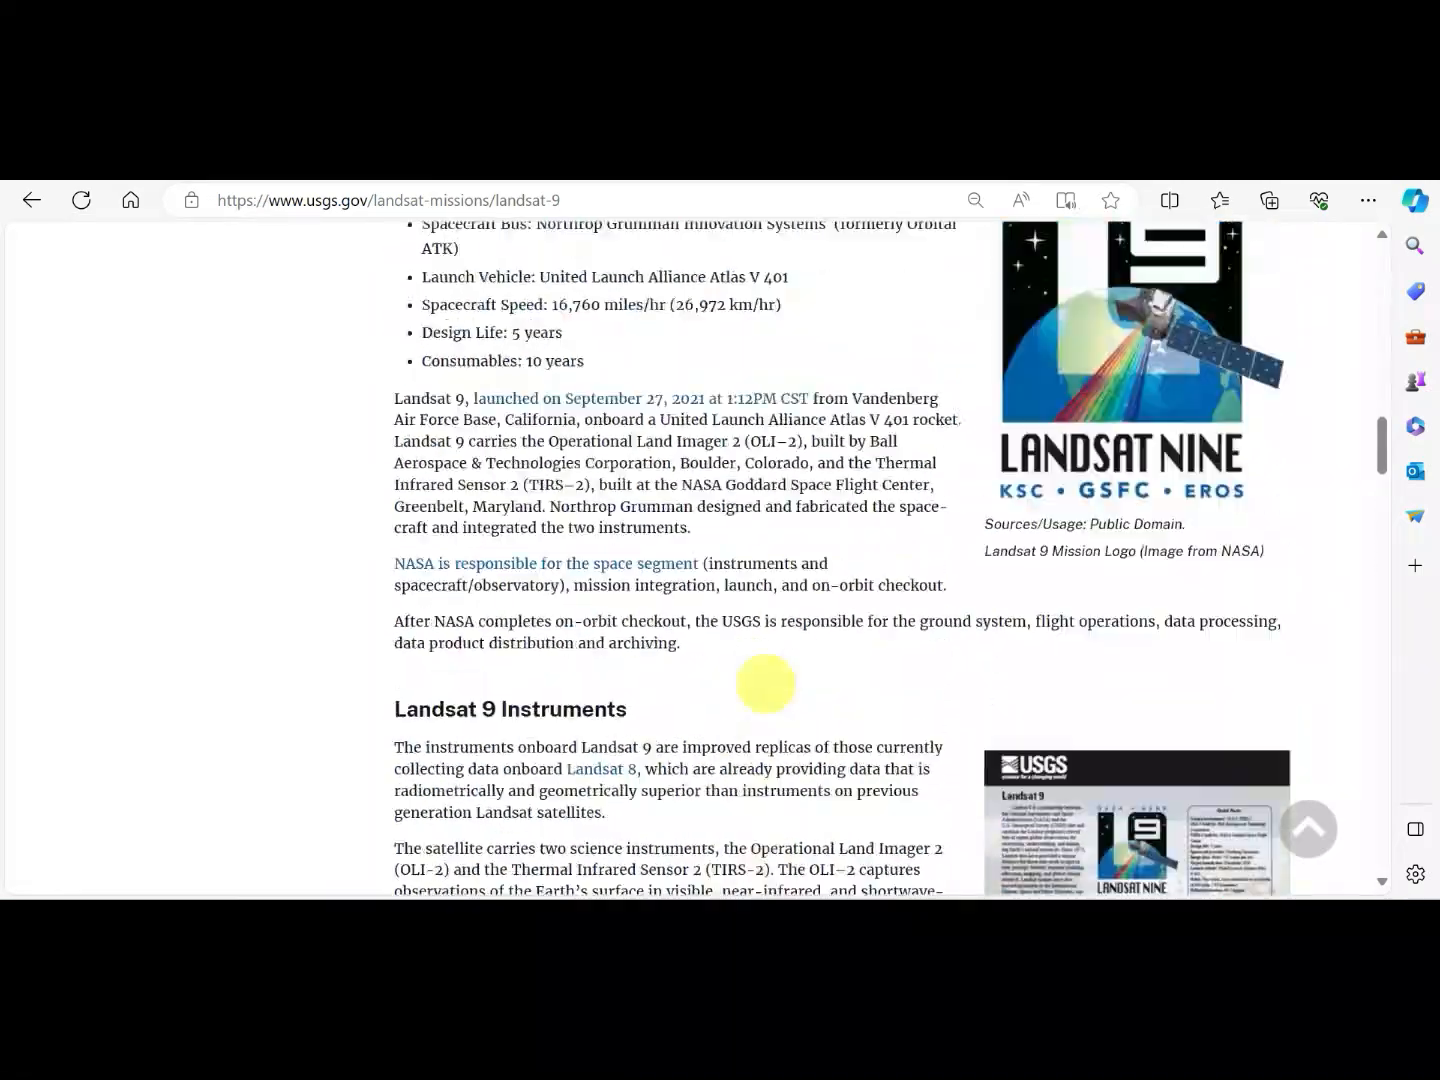
scroll(767, 684, up, 10)
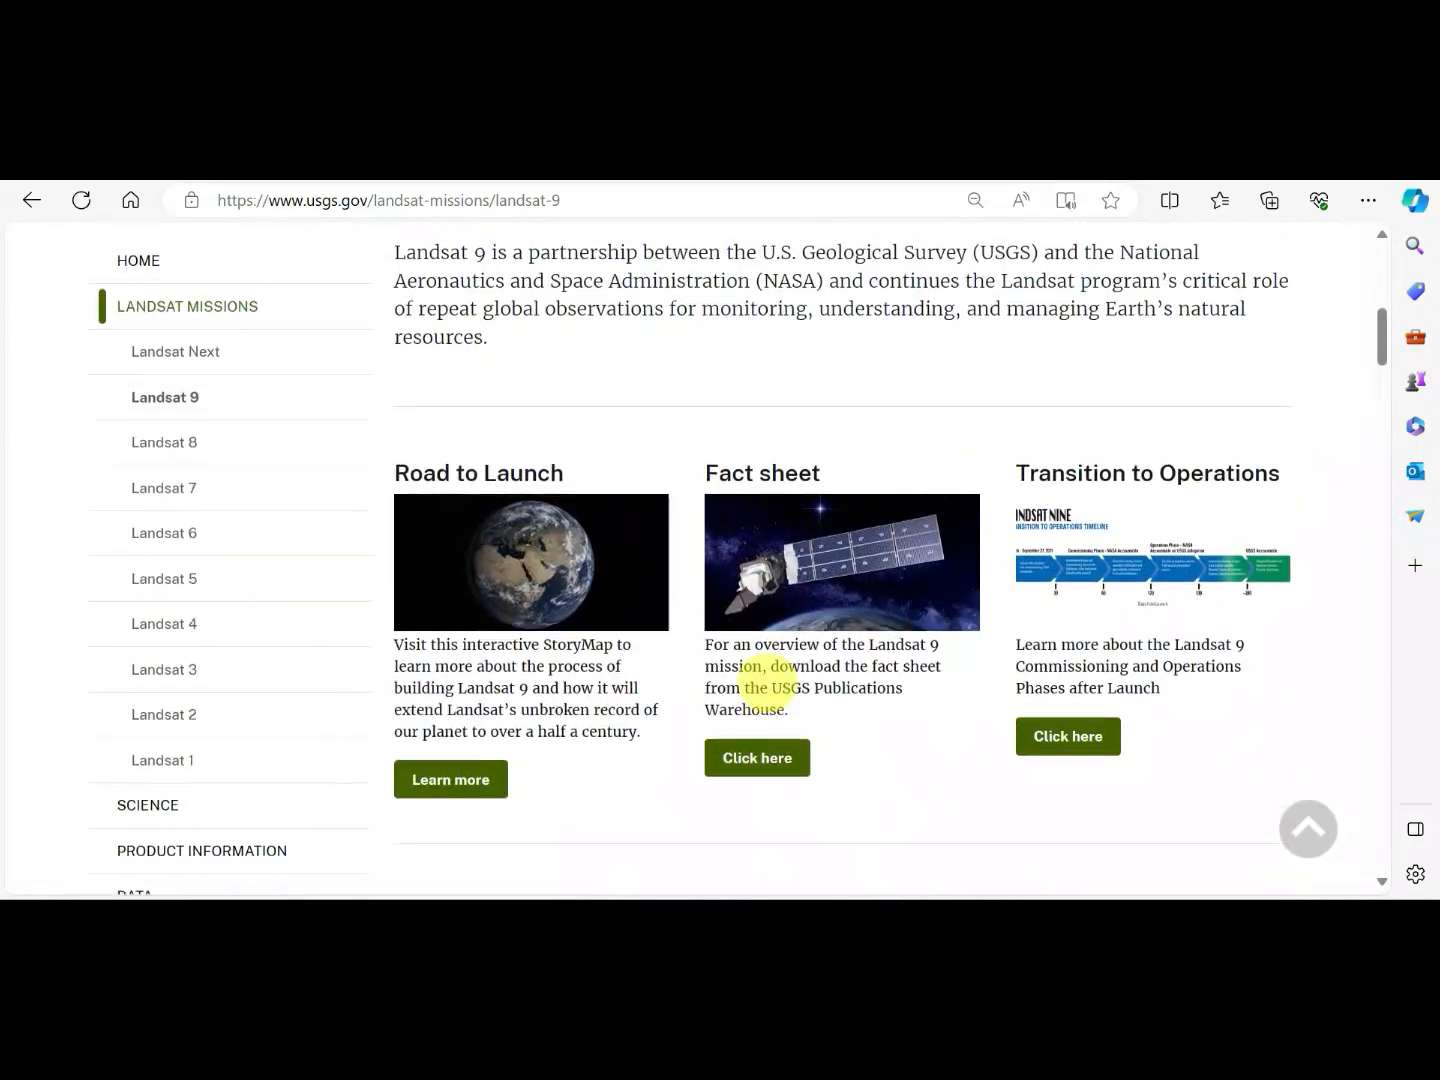
scroll(766, 680, up, 10)
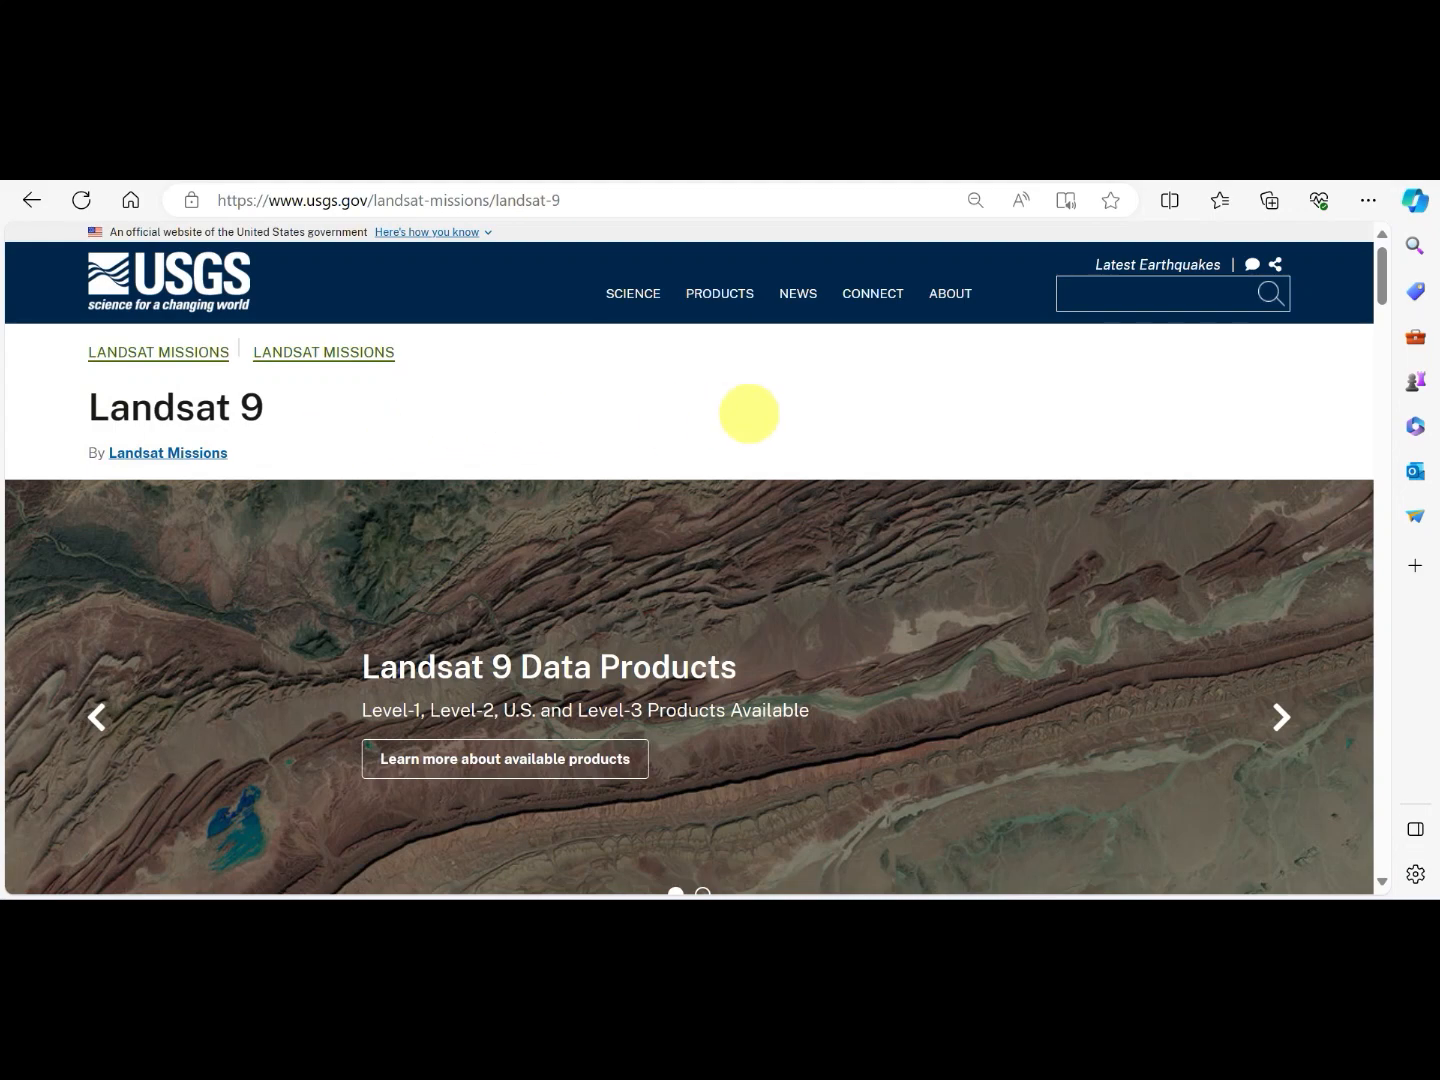
scroll(750, 413, down, 6)
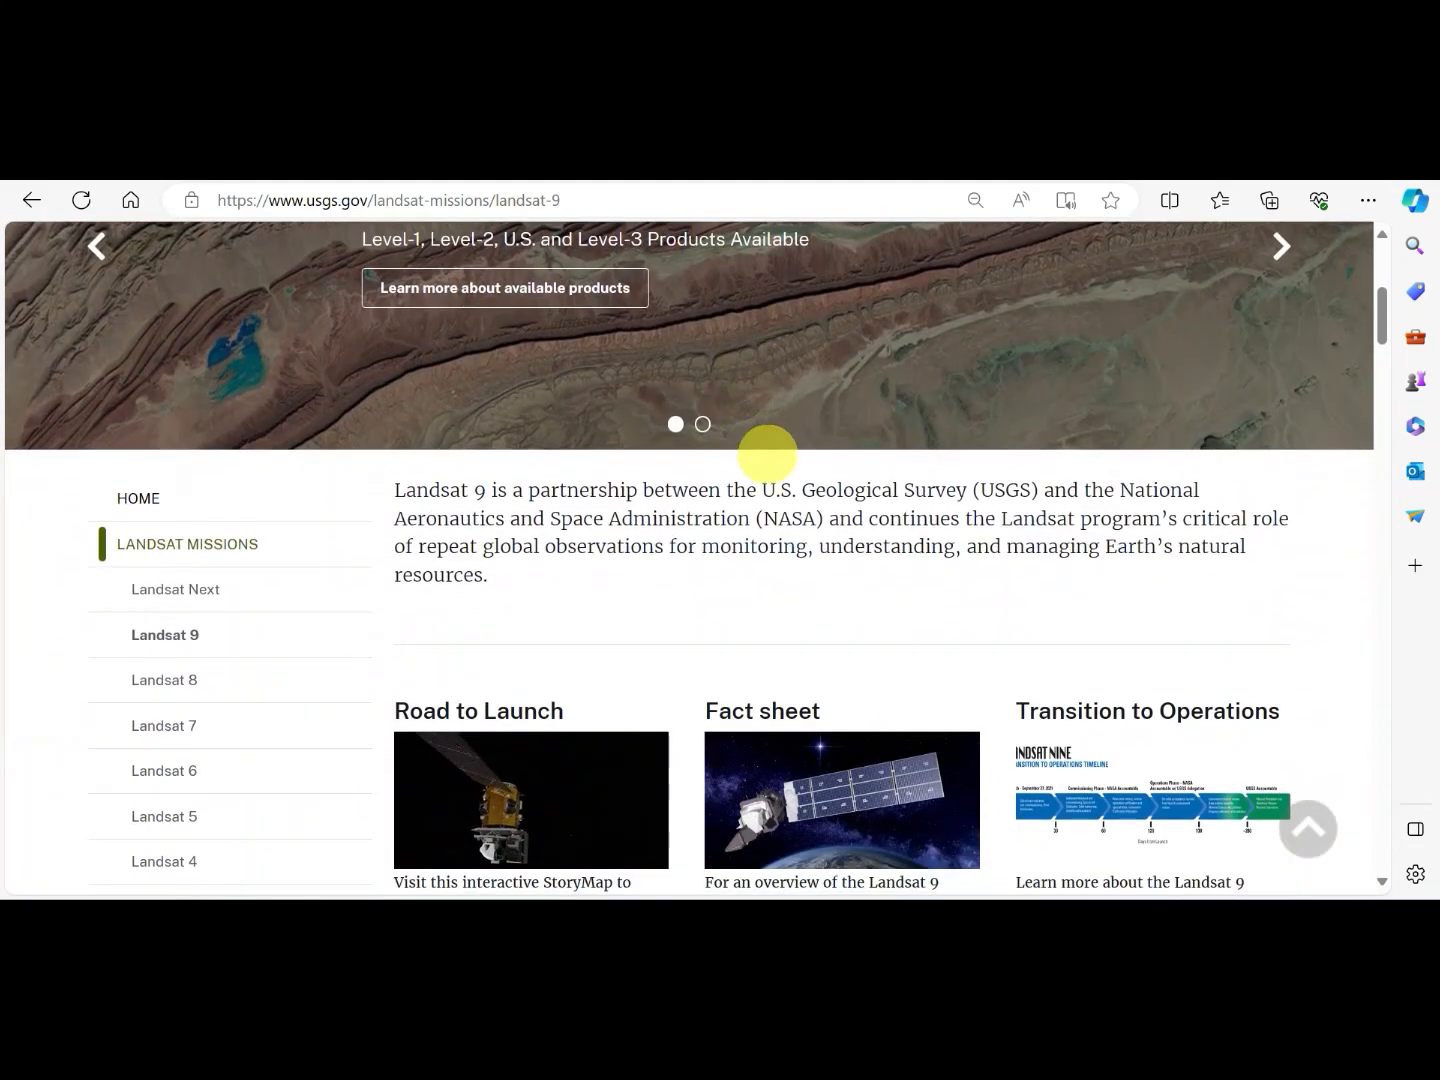
scroll(770, 454, down, 5)
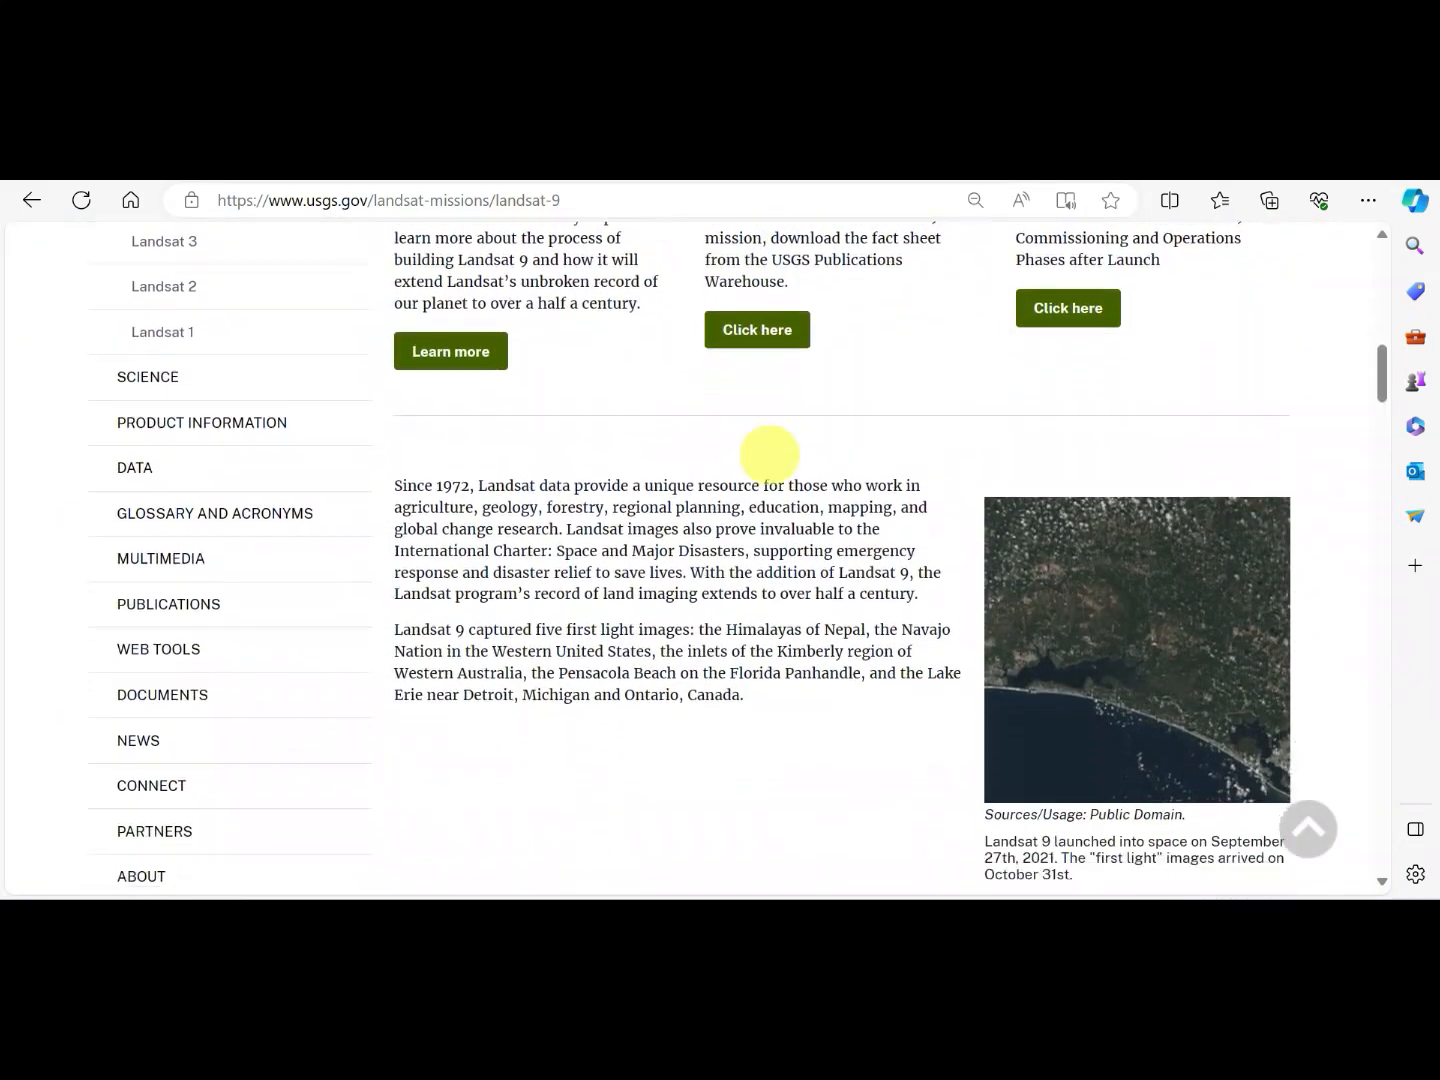
scroll(777, 455, down, 1)
scroll(800, 485, down, 6)
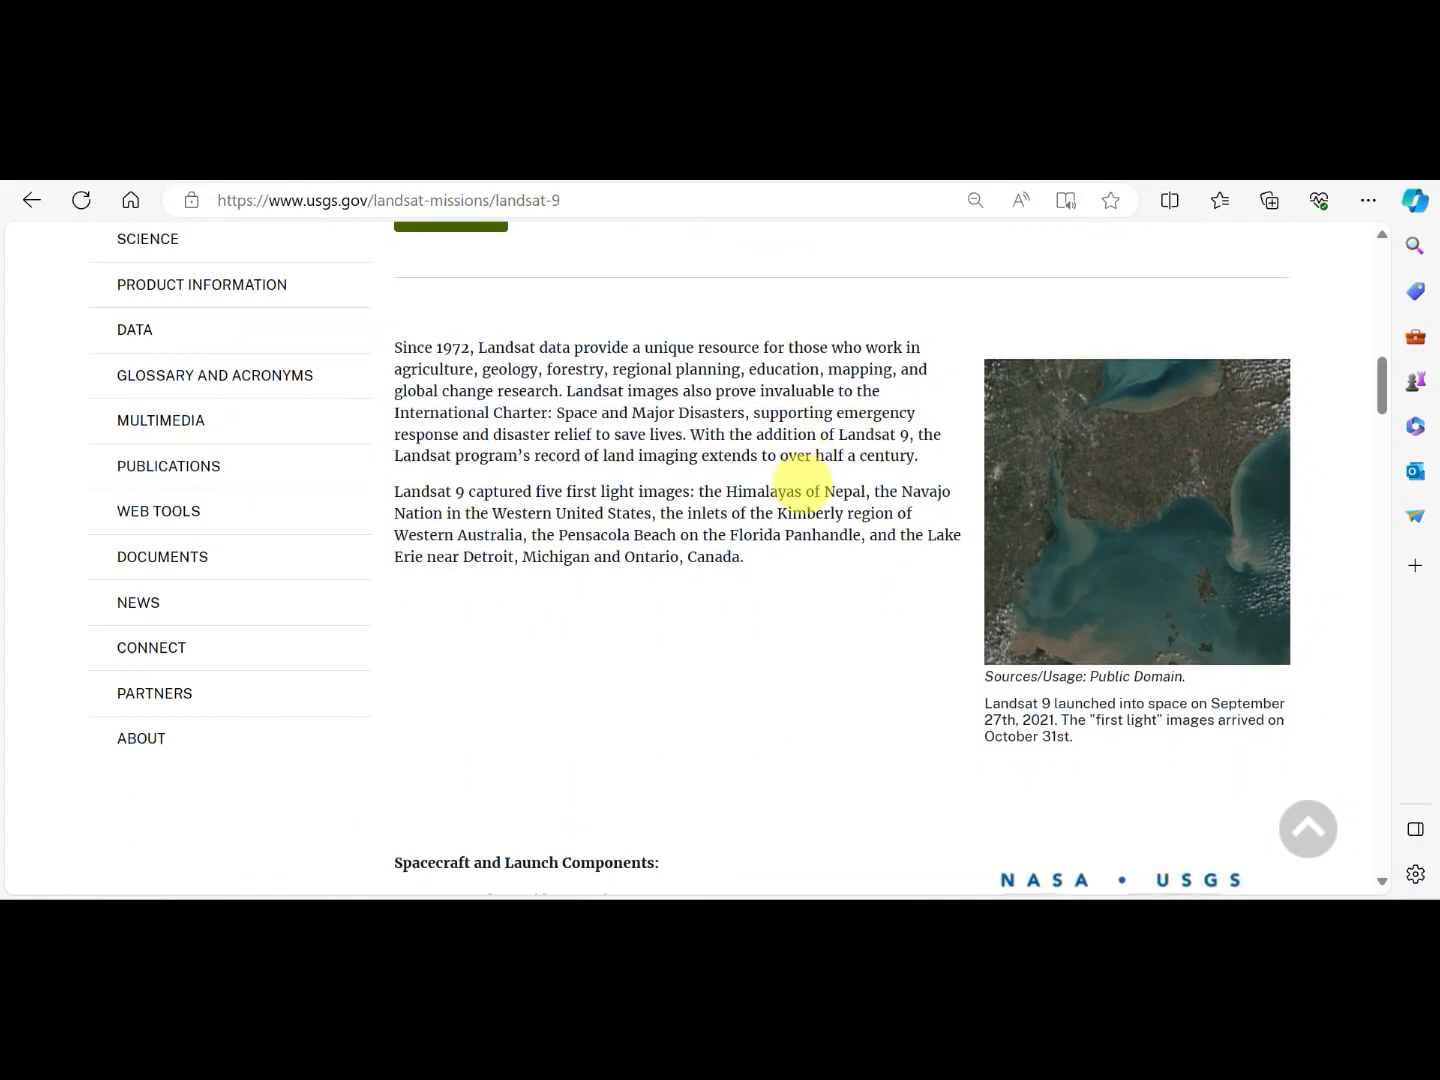
scroll(809, 484, down, 4)
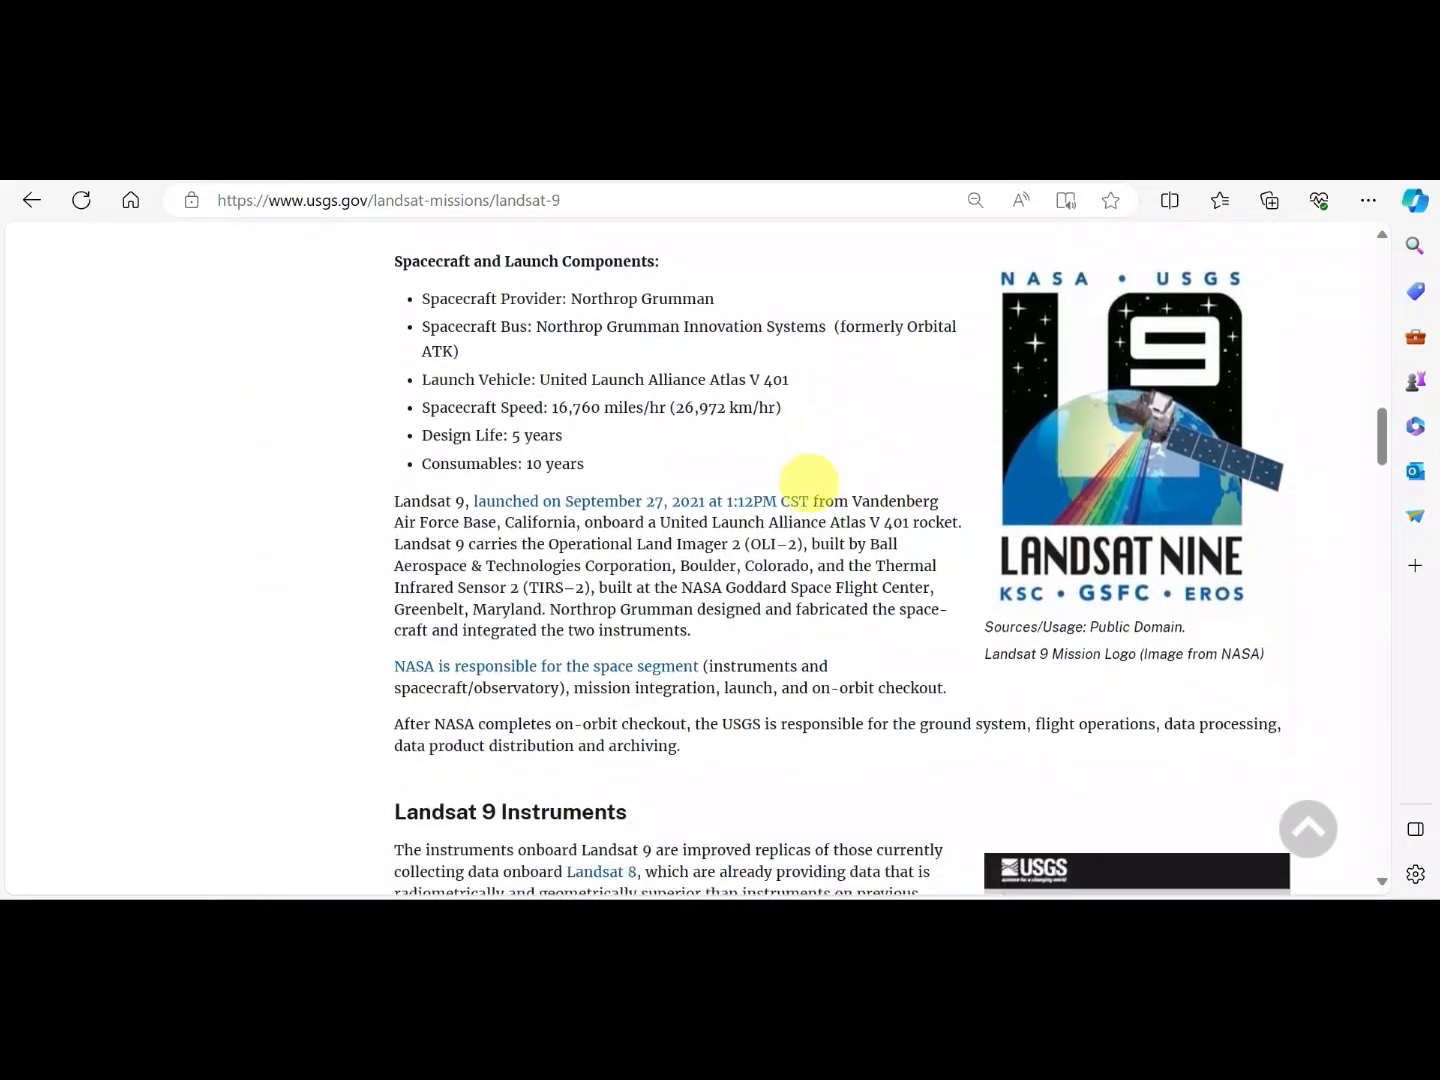
scroll(809, 484, down, 2)
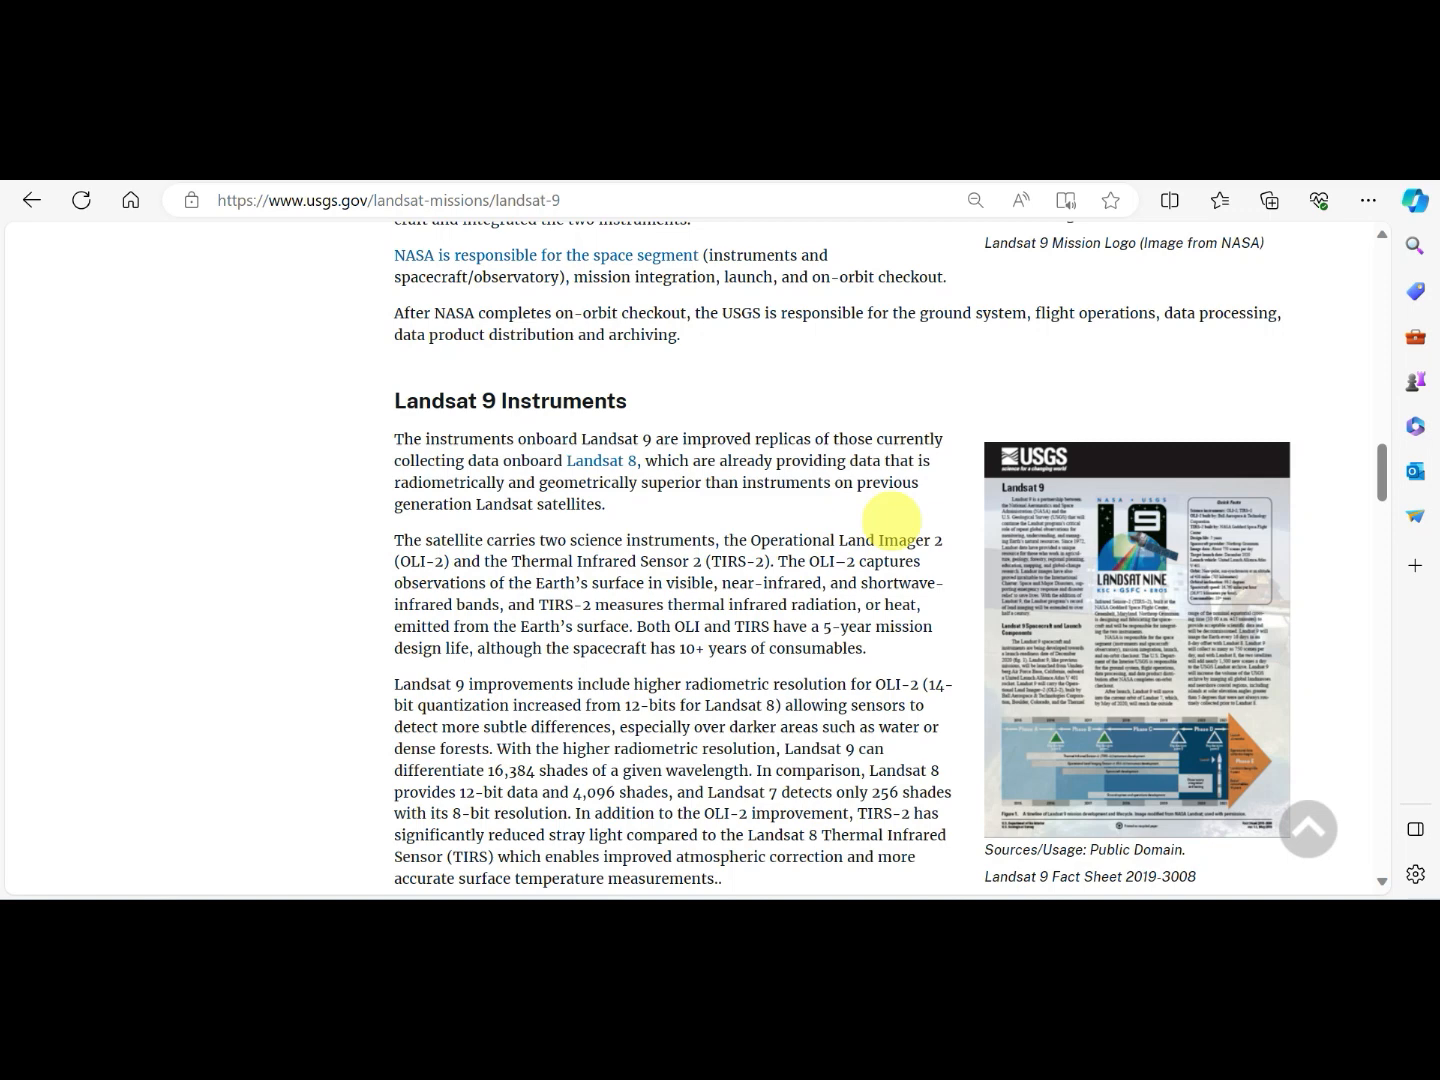
scroll(891, 518, down, 1)
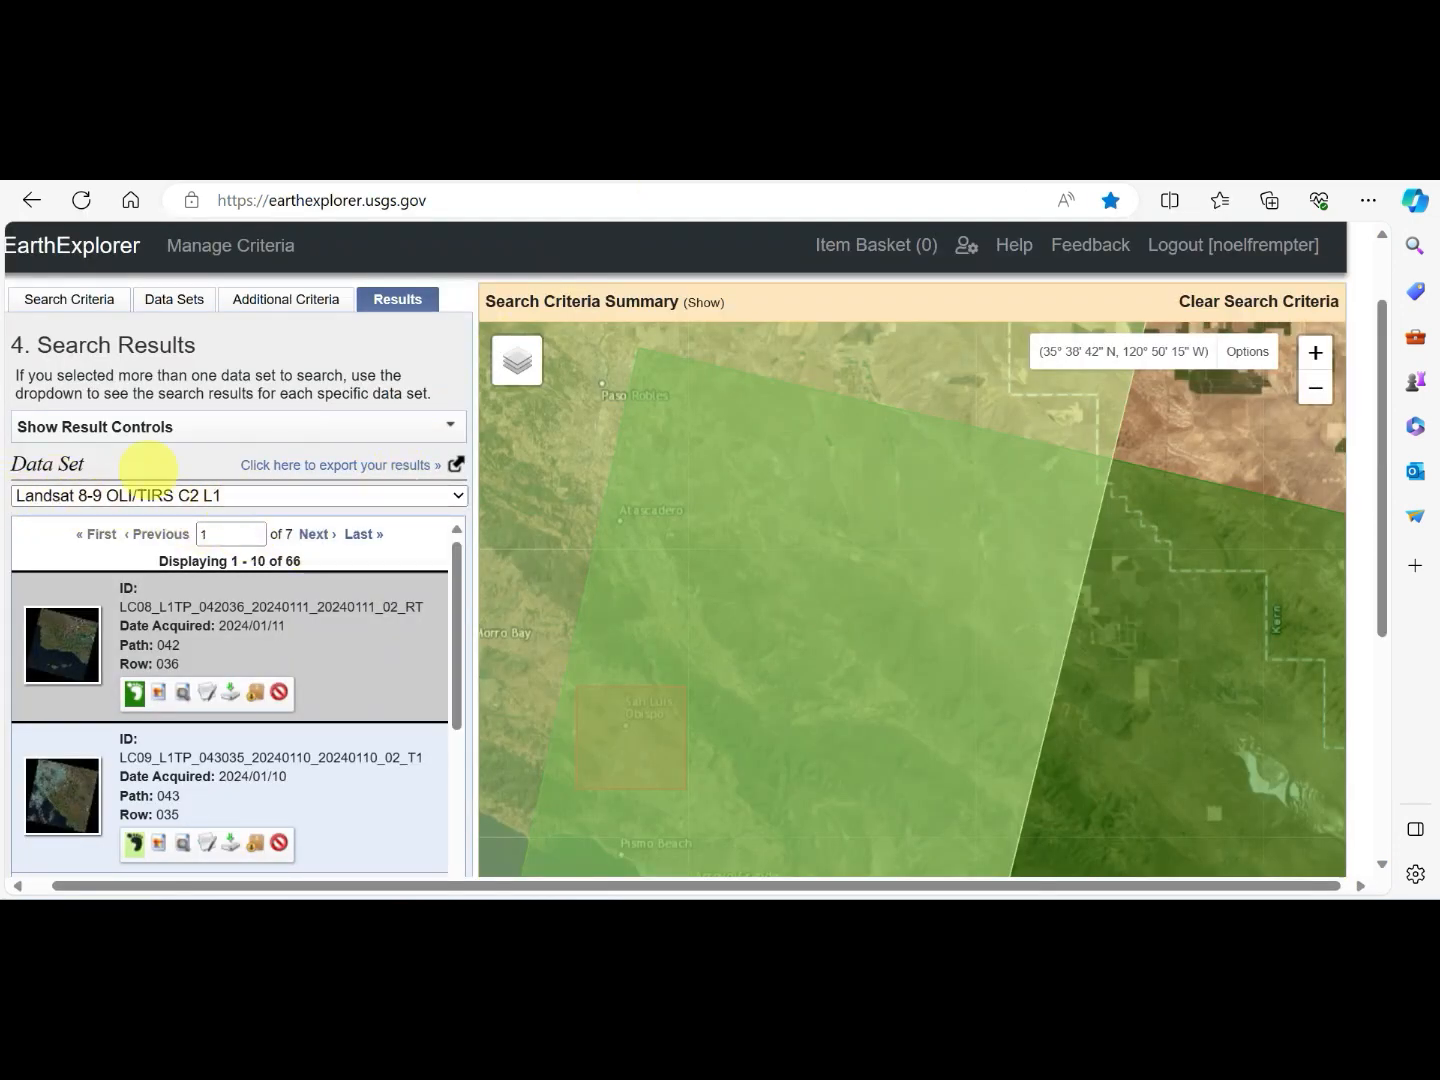
- Switch to EarthExplorer and examine the scene IDs in the Landsat 8-9 OLI/TIRS C2 L1 search results
scroll(335, 655, down, 2)
scroll(326, 680, down, 2)
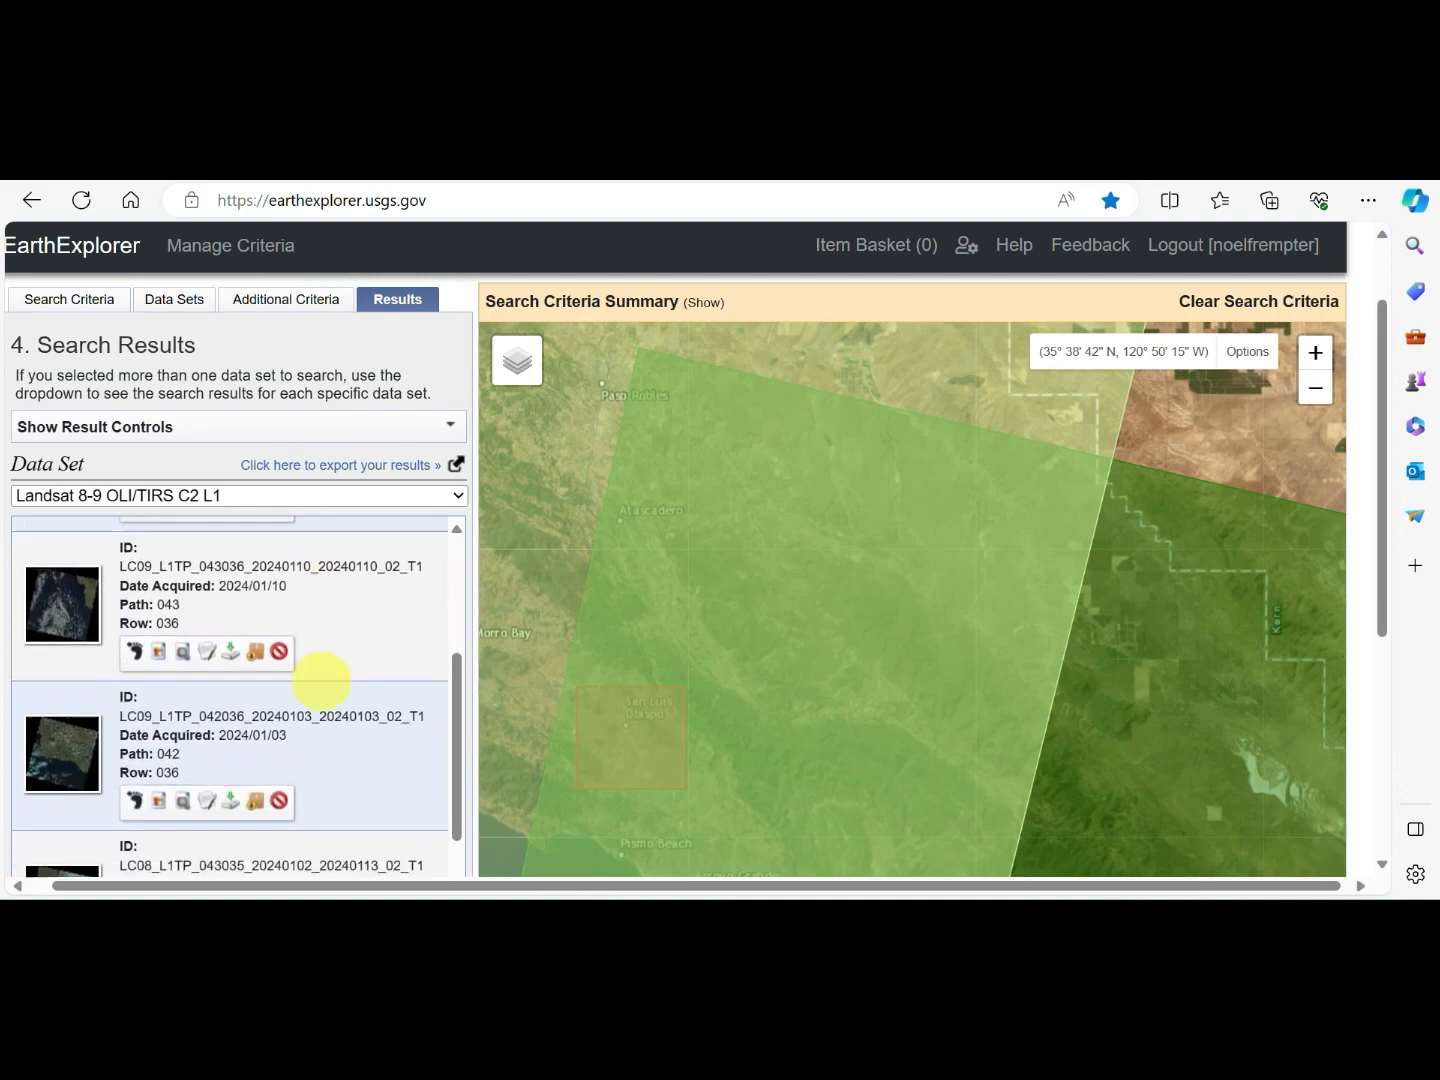
scroll(318, 678, up, 3)
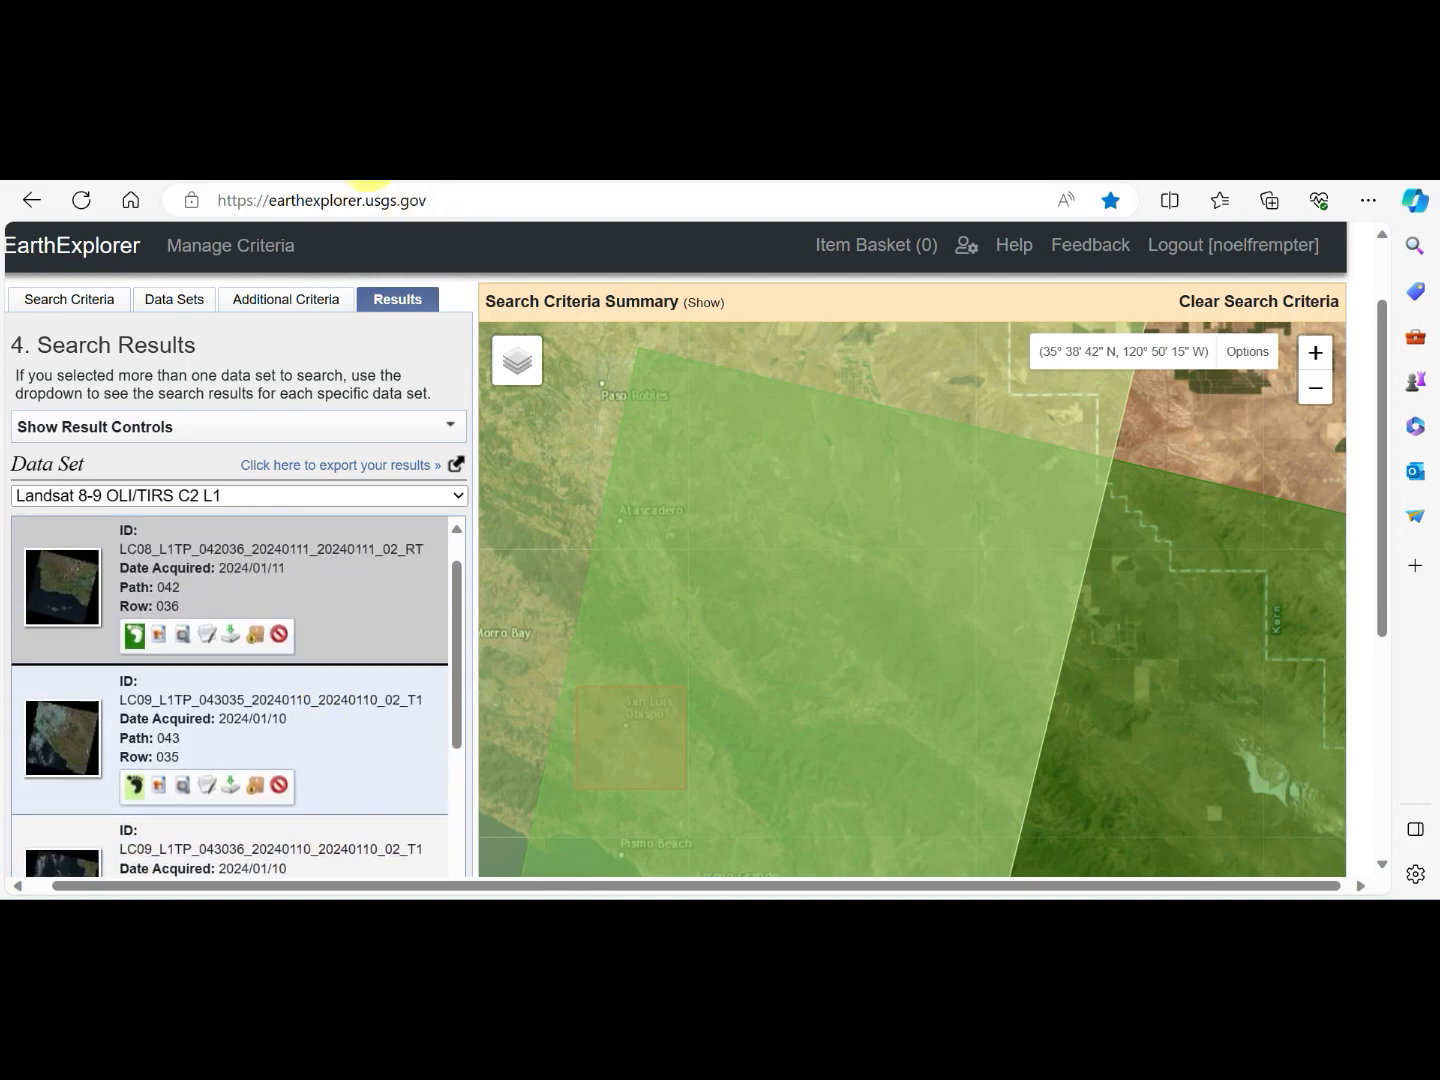
- Return to the USGS Landsat 9 page and read the wavelength range and resolution of each spectral band
click(415, 182)
scroll(553, 485, down, 3)
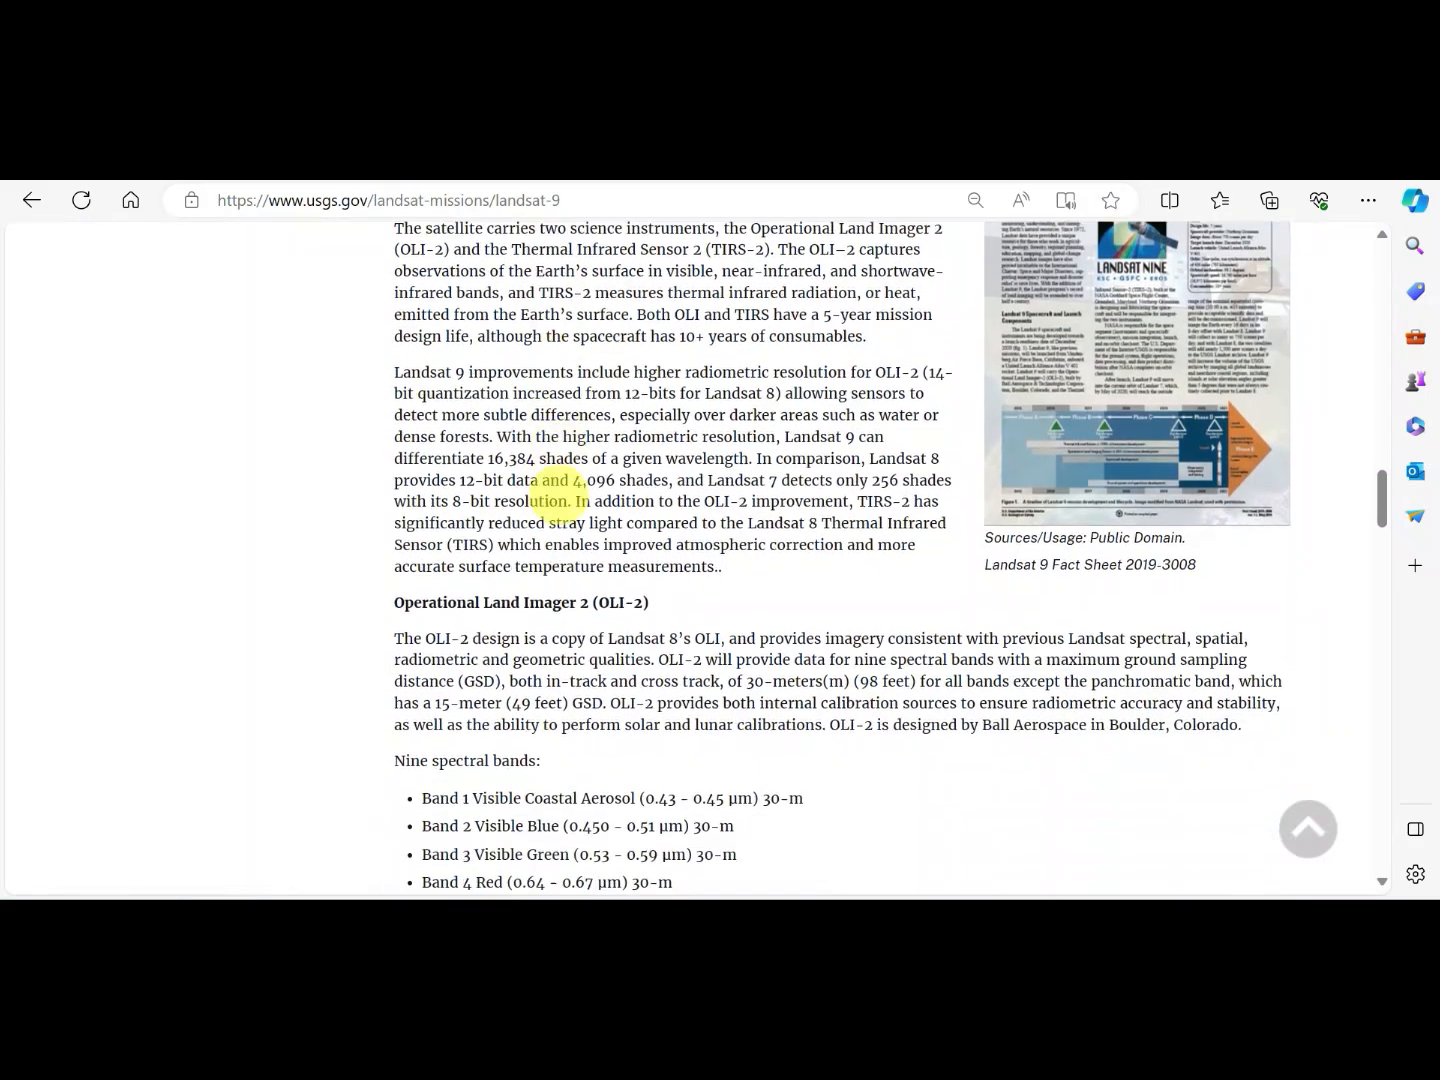
scroll(675, 386, down, 4)
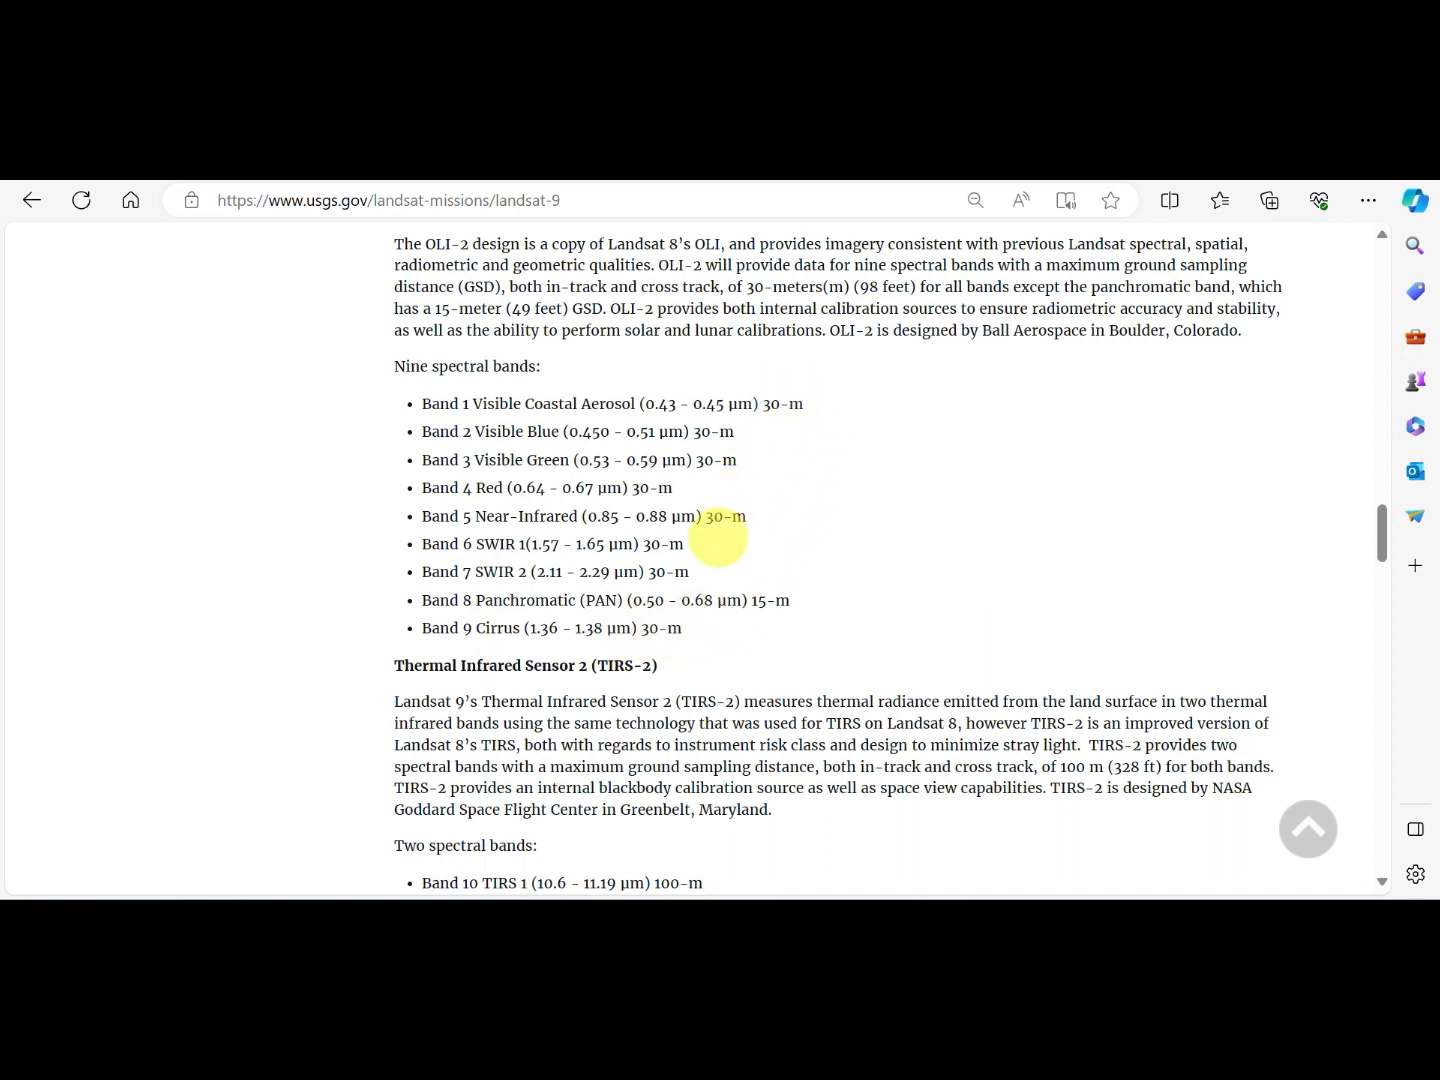
scroll(699, 563, down, 2)
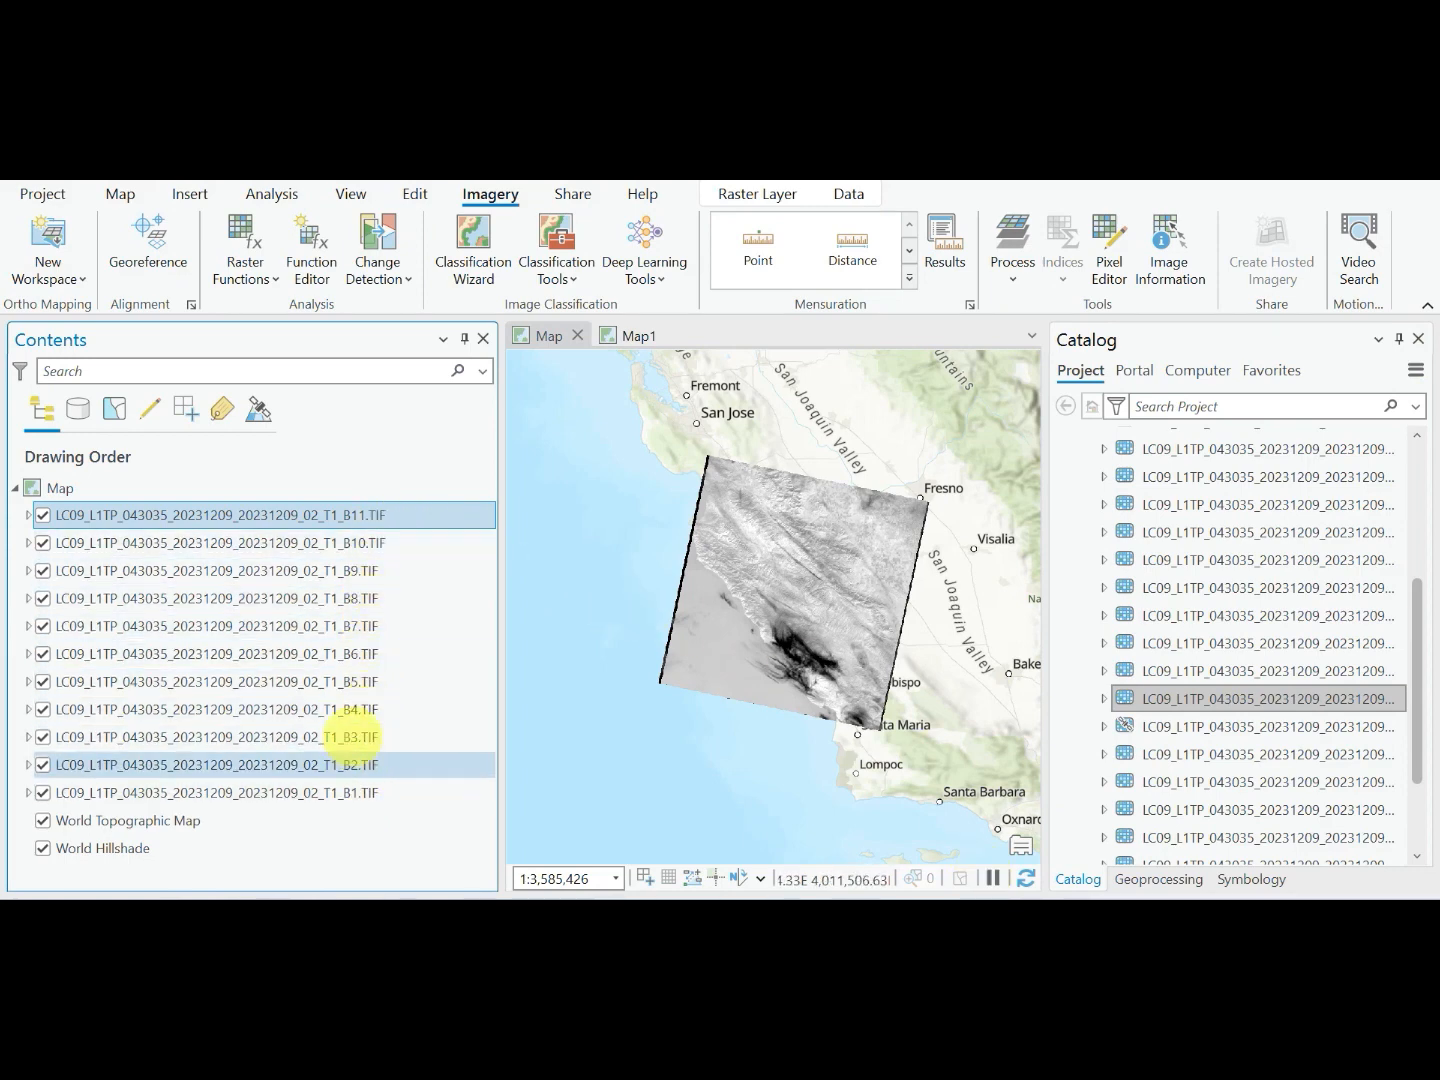
- Switch to ArcGIS Pro and remove the band 8, 9, 10 and 11 raster layers from the map
click(333, 598)
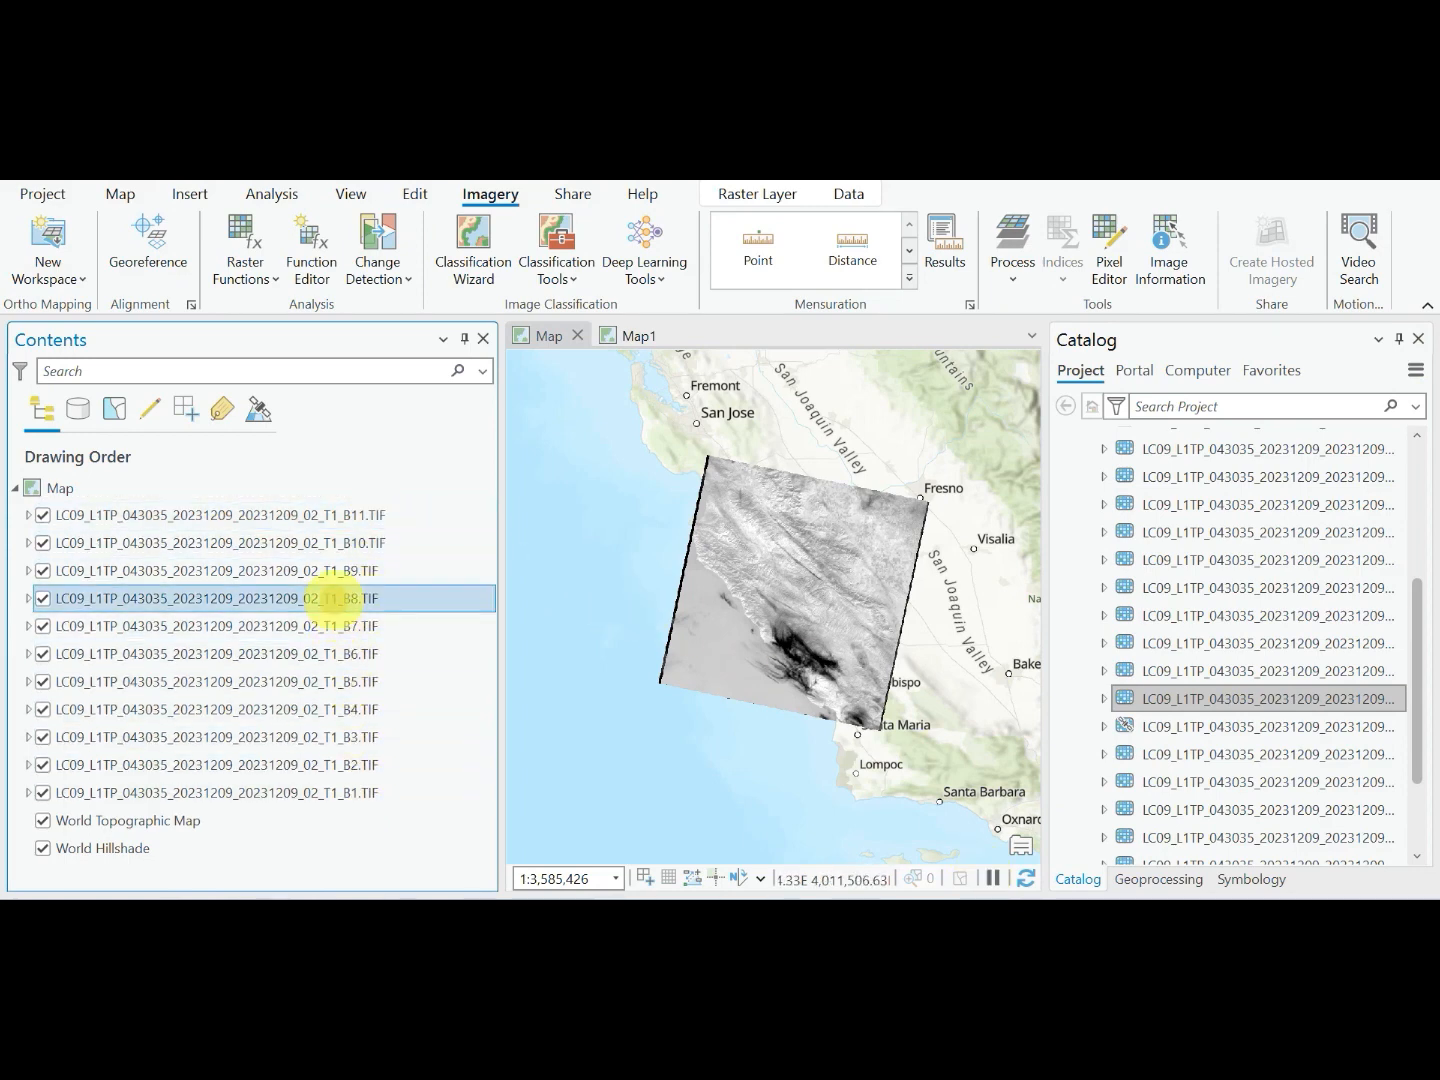
shift+click(330, 514)
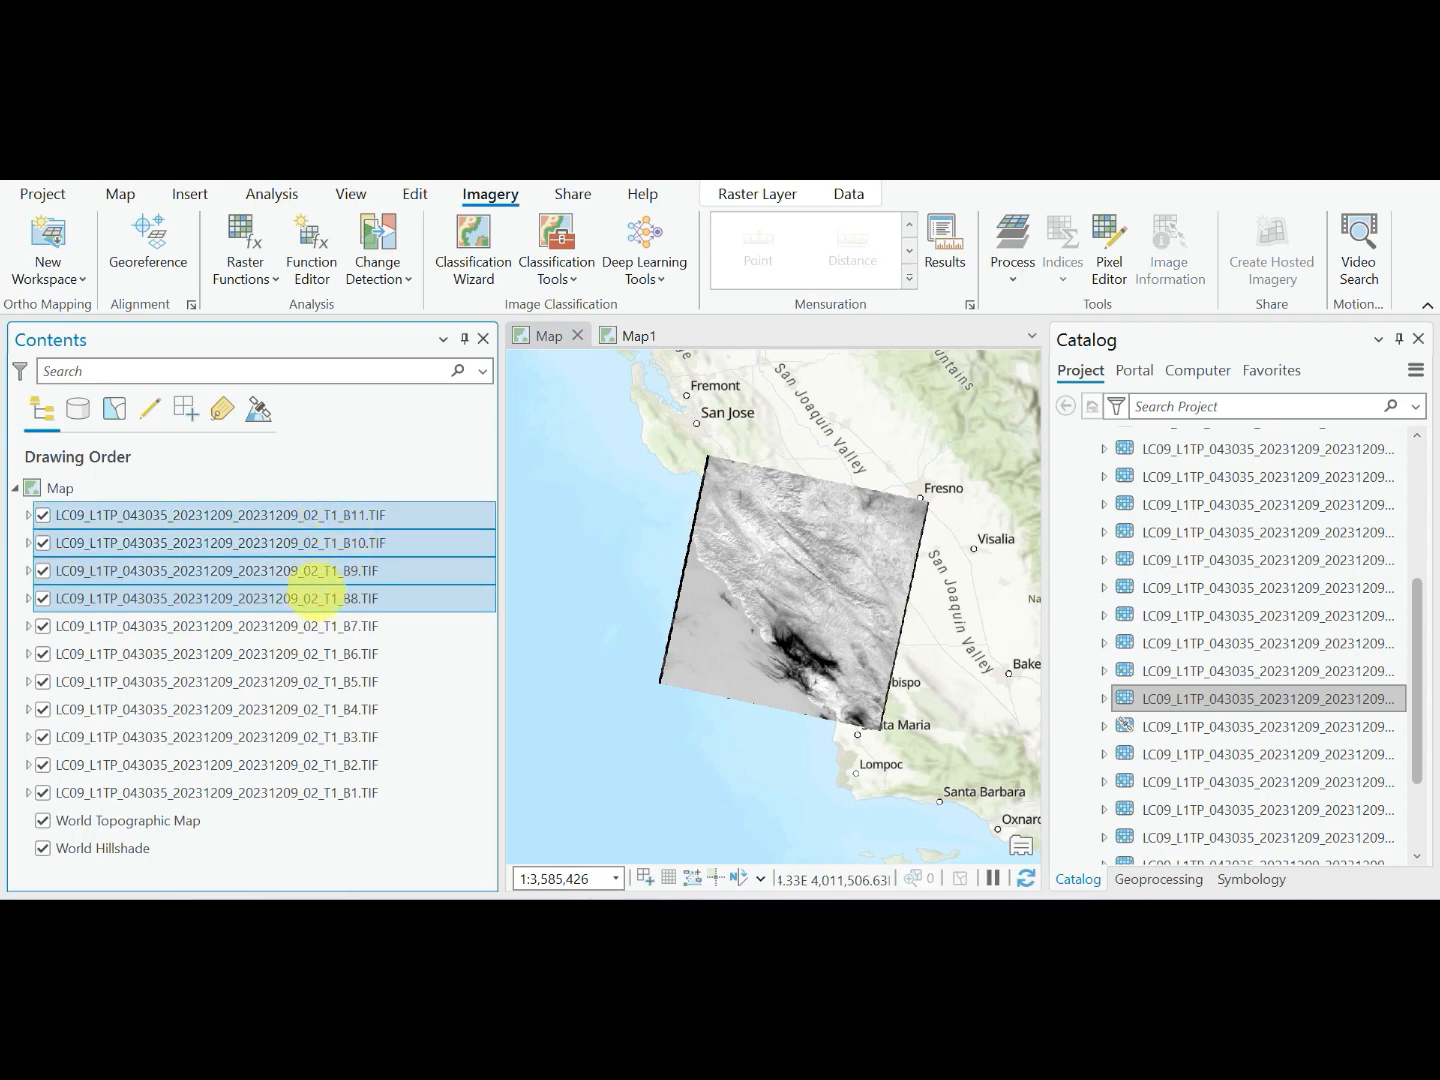
right_click(331, 542)
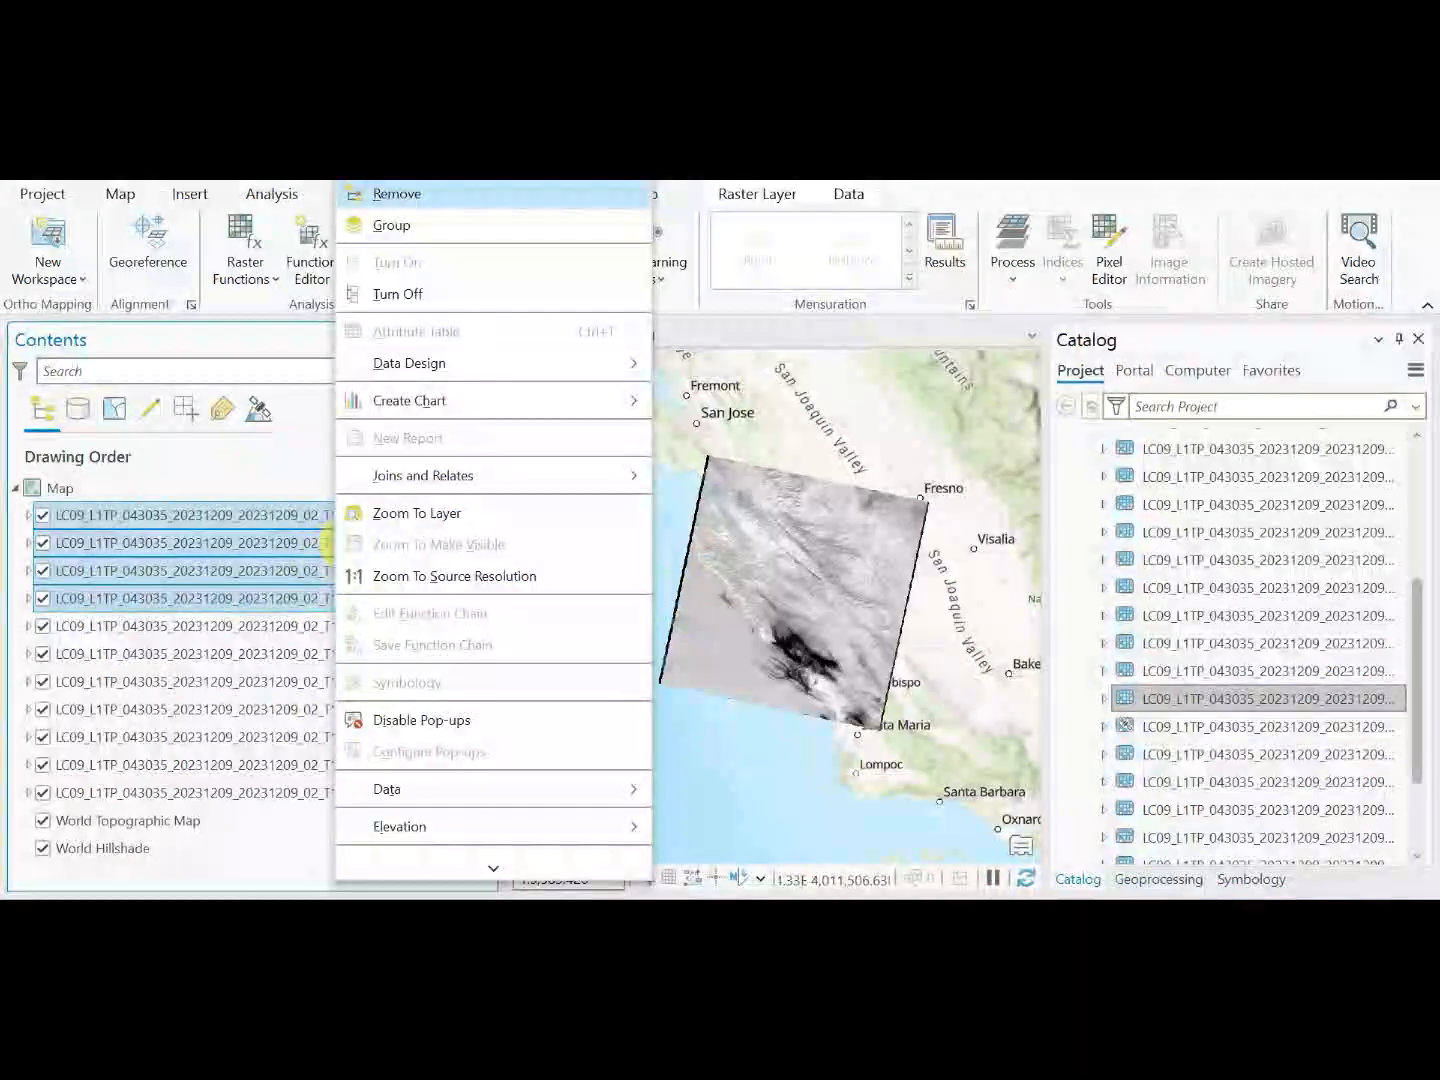
click(397, 194)
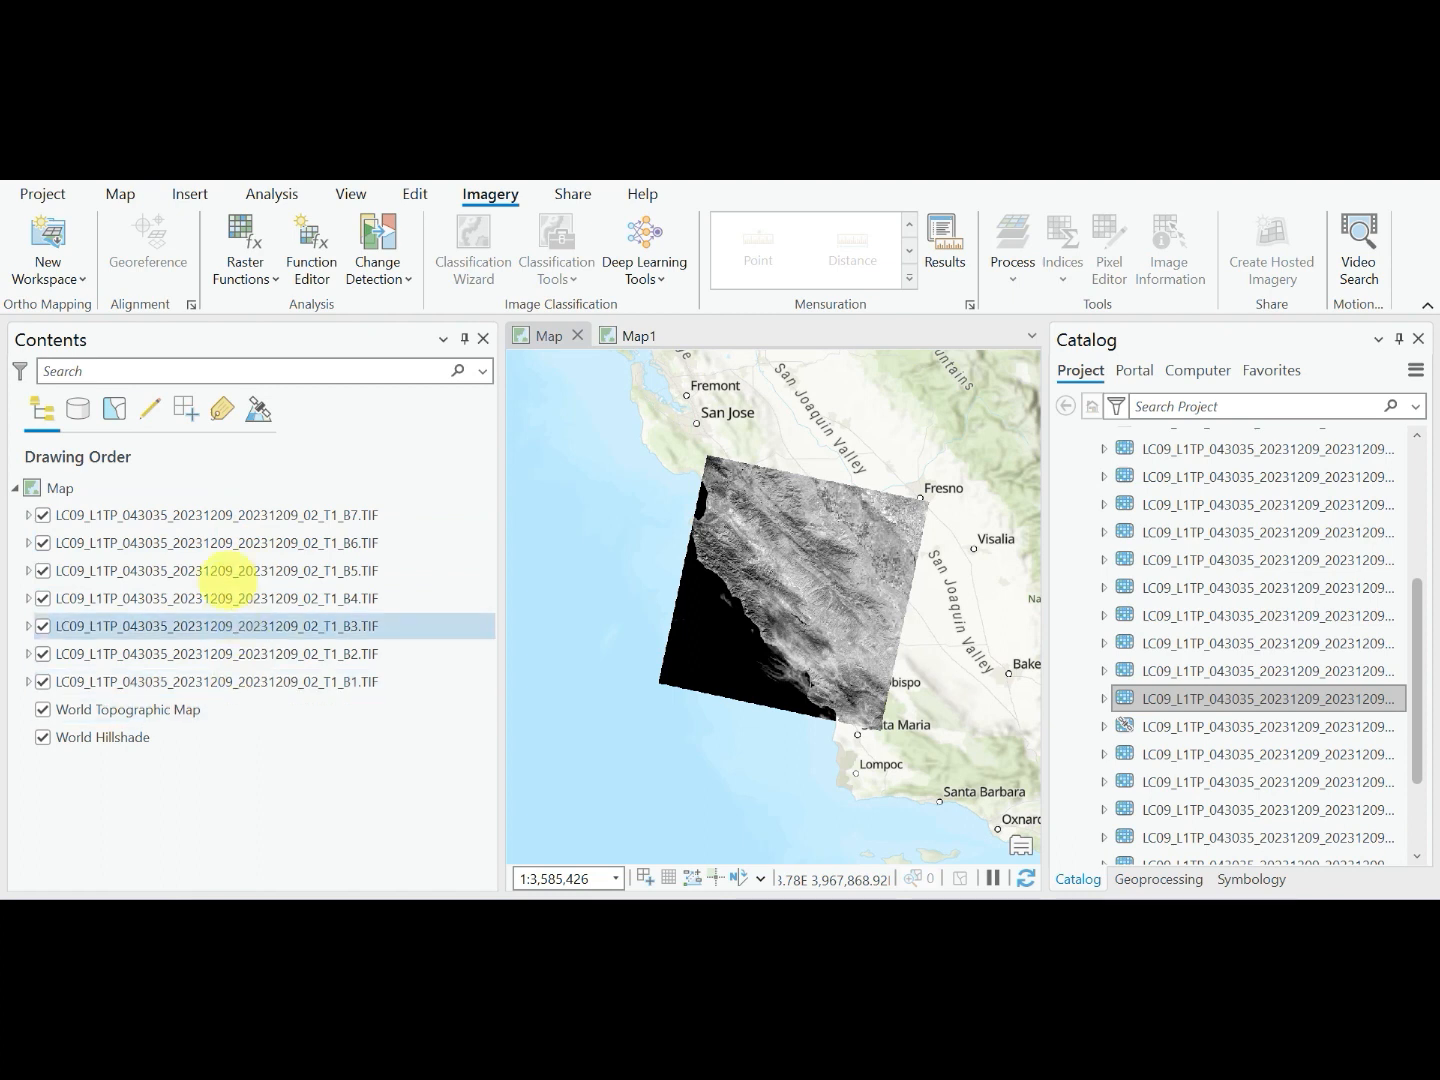
- Create a Composite raster layer from the band 1 through band 7 layers, selecting them in order from B1 to B7
click(230, 680)
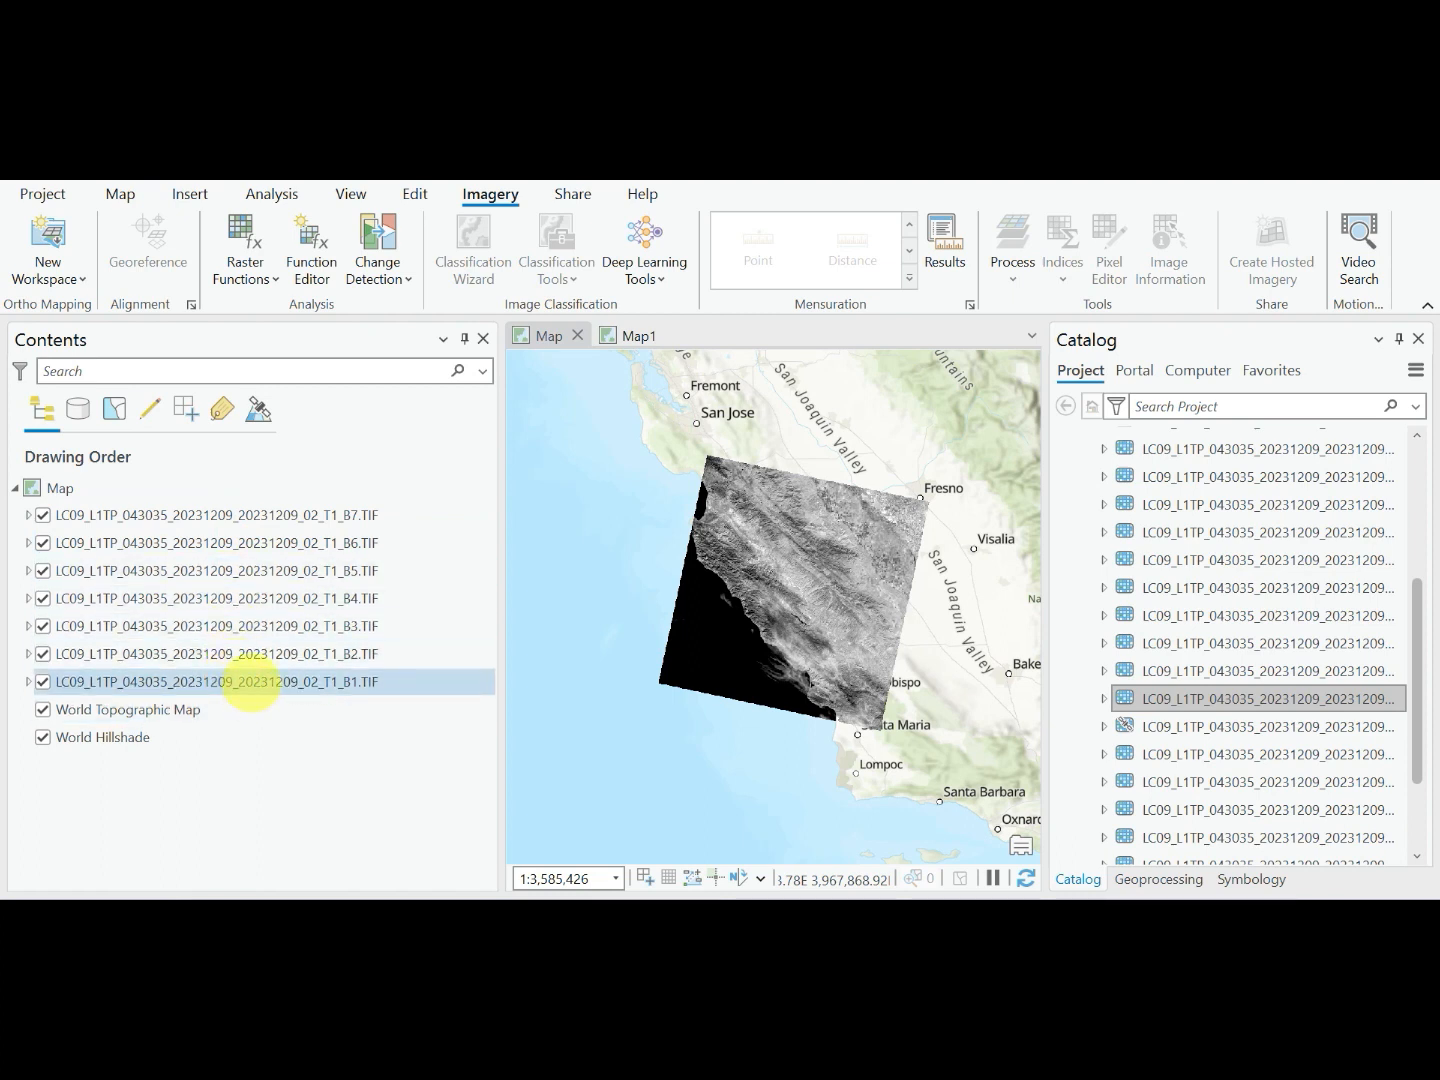
click(250, 684)
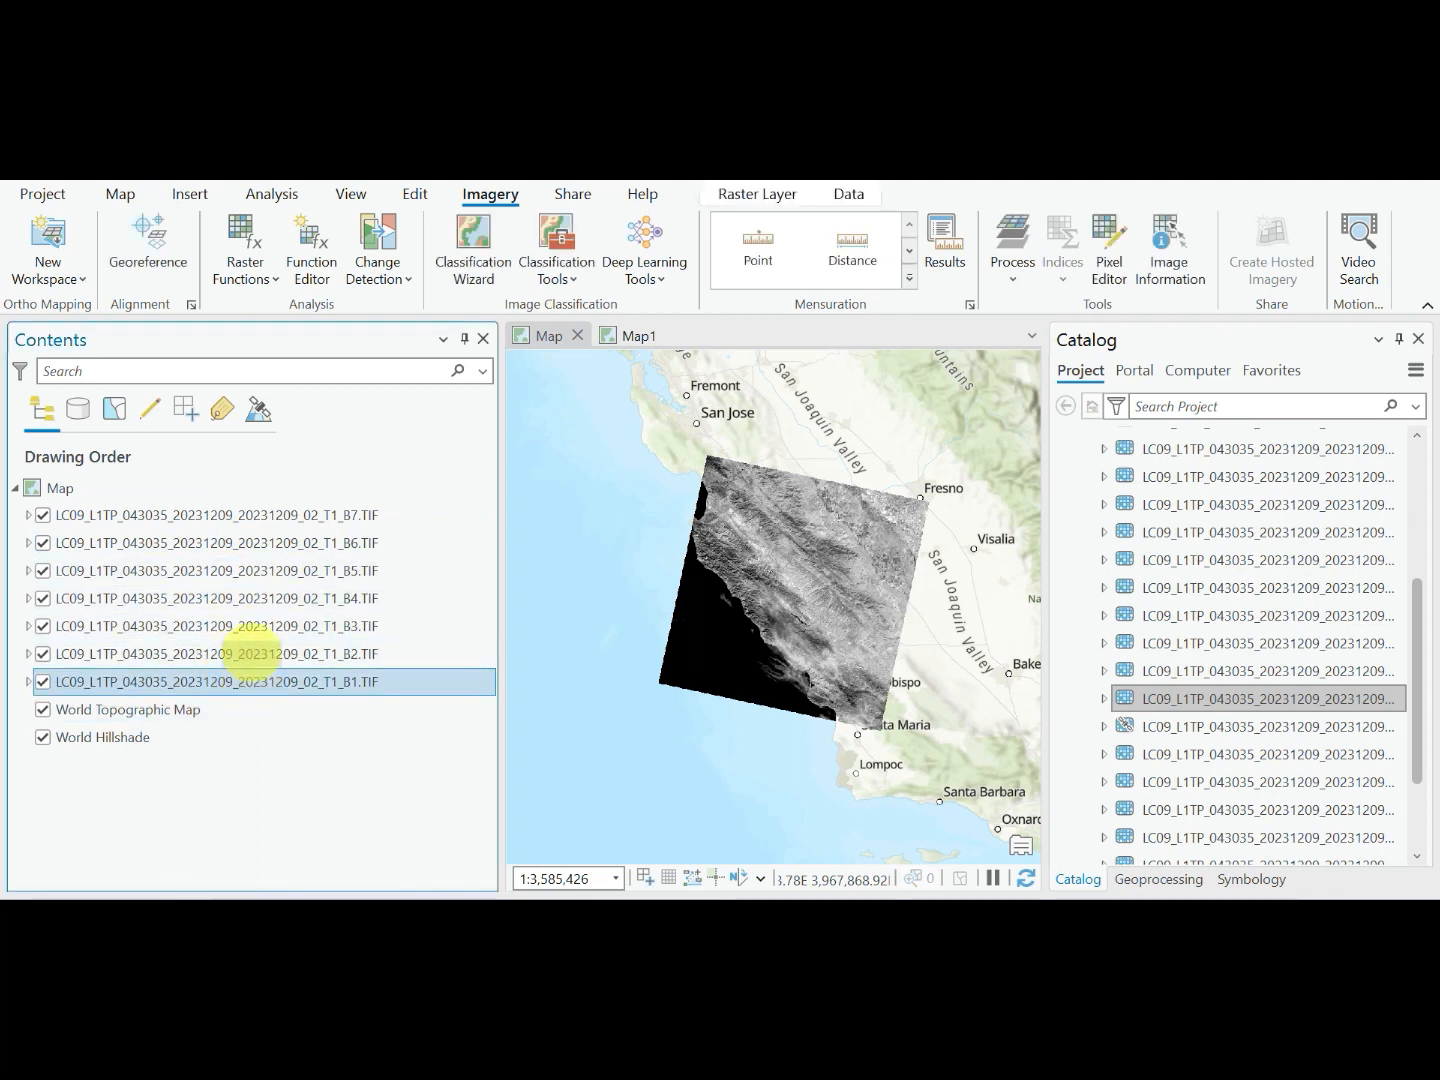
shift+click(257, 515)
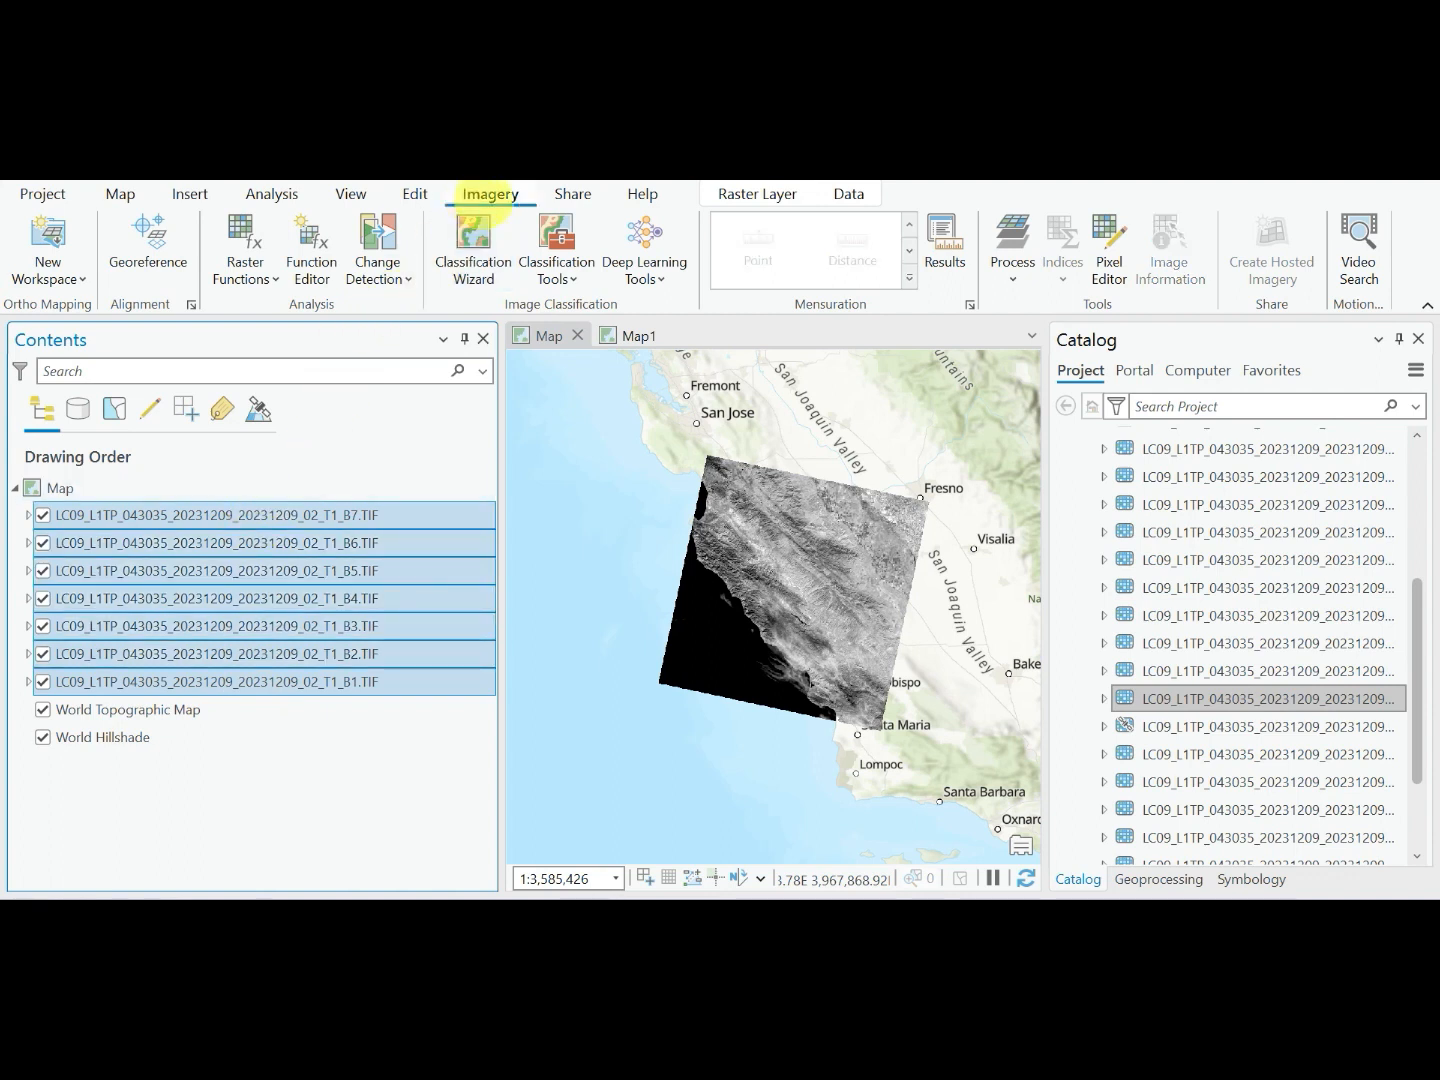
click(120, 194)
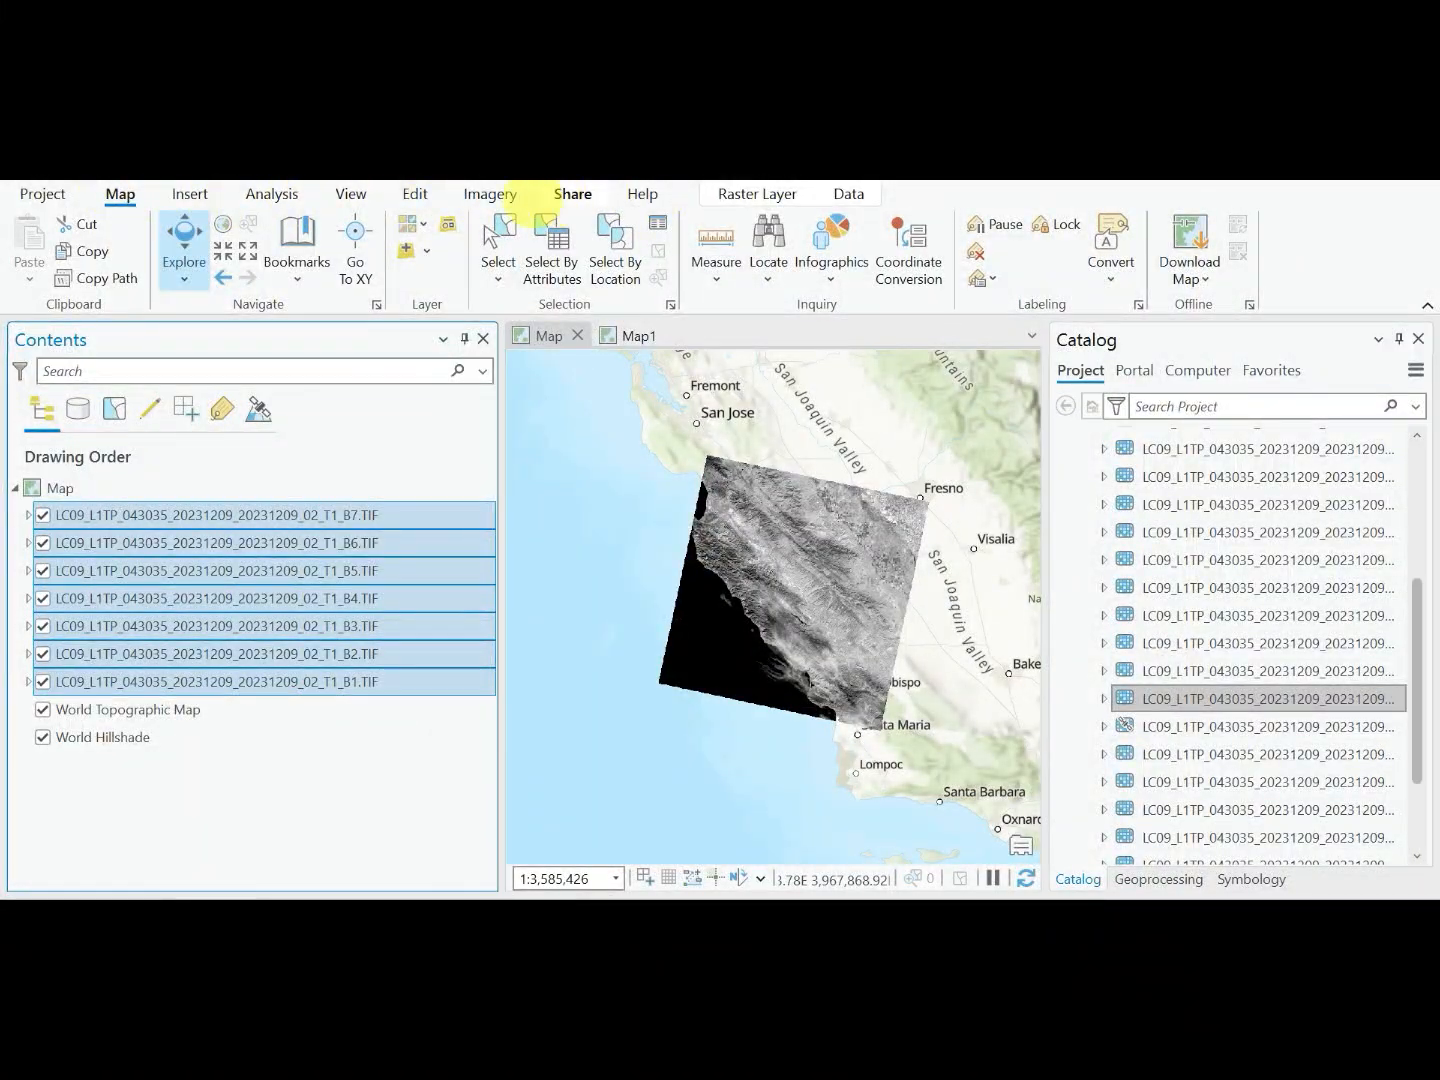
click(490, 194)
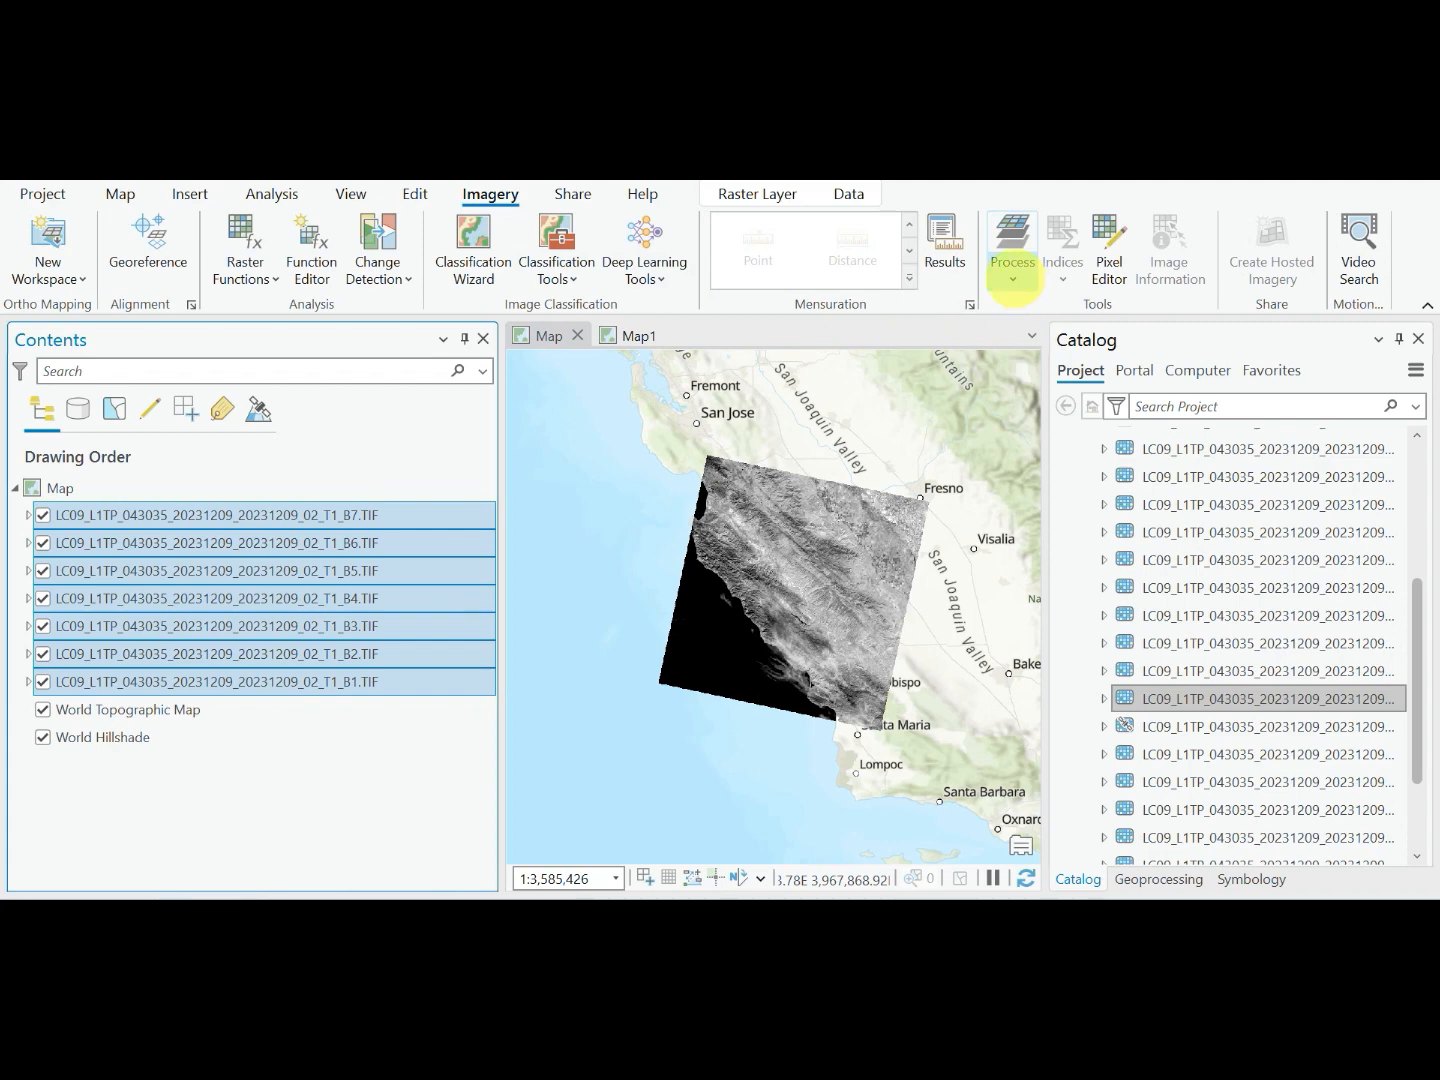
click(1012, 274)
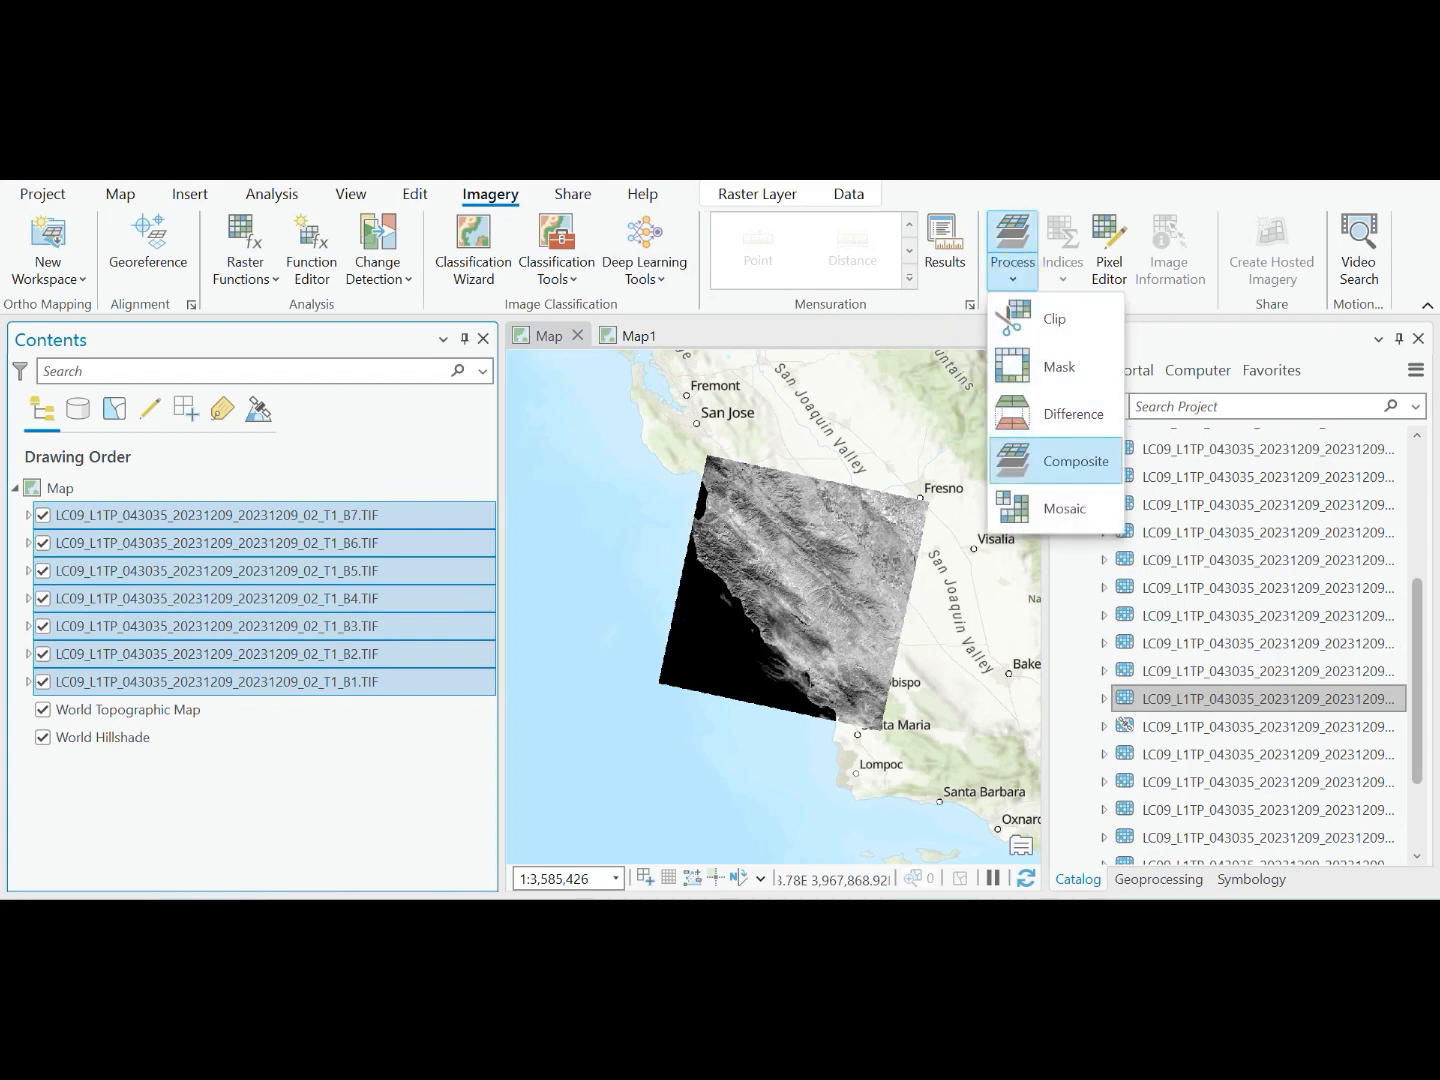
click(1070, 461)
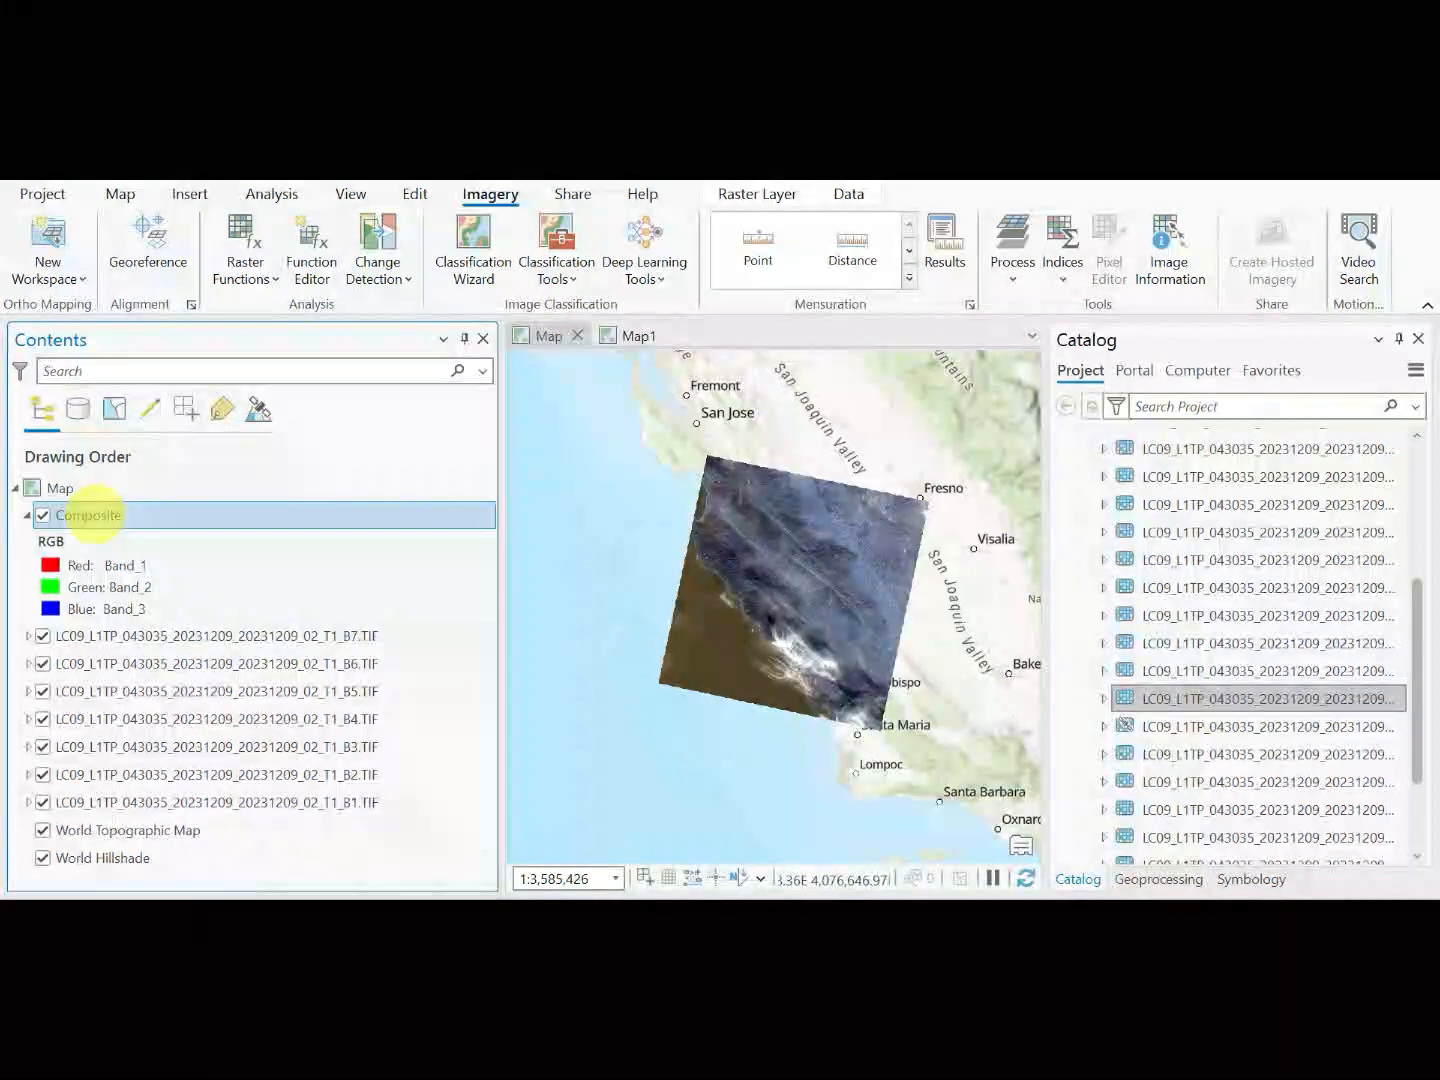
- Open the Composite layer's symbology settings, narrow that pane to enlarge the map, and inspect the composite image up close
right_click(88, 515)
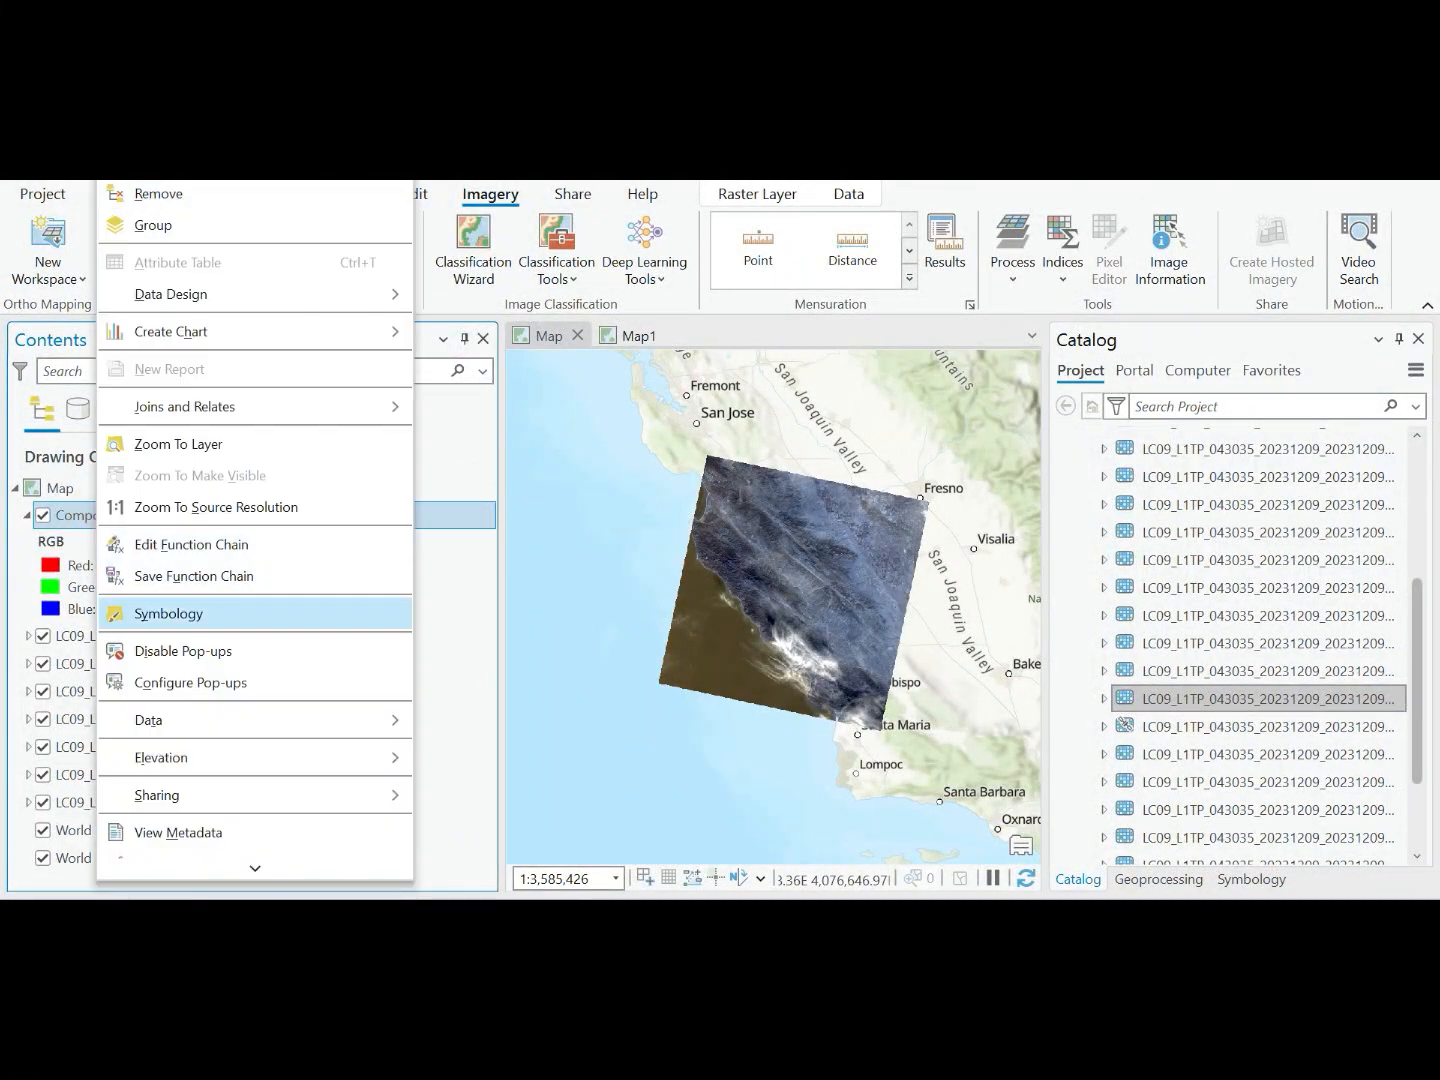
click(199, 610)
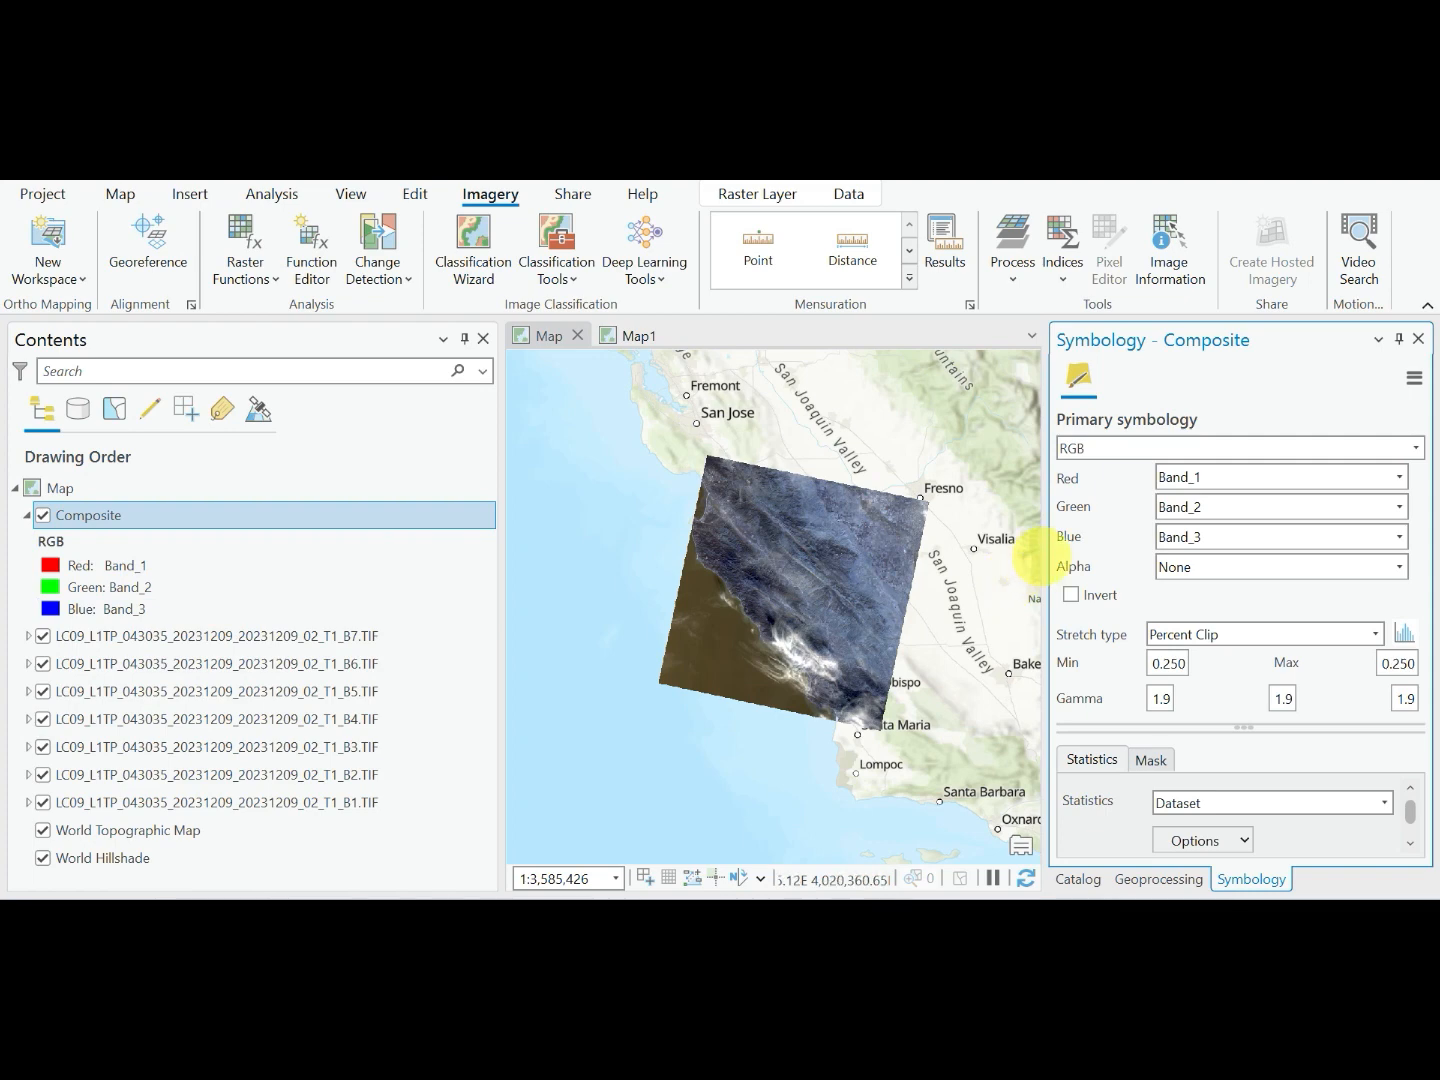
drag(1046, 560, 1098, 548)
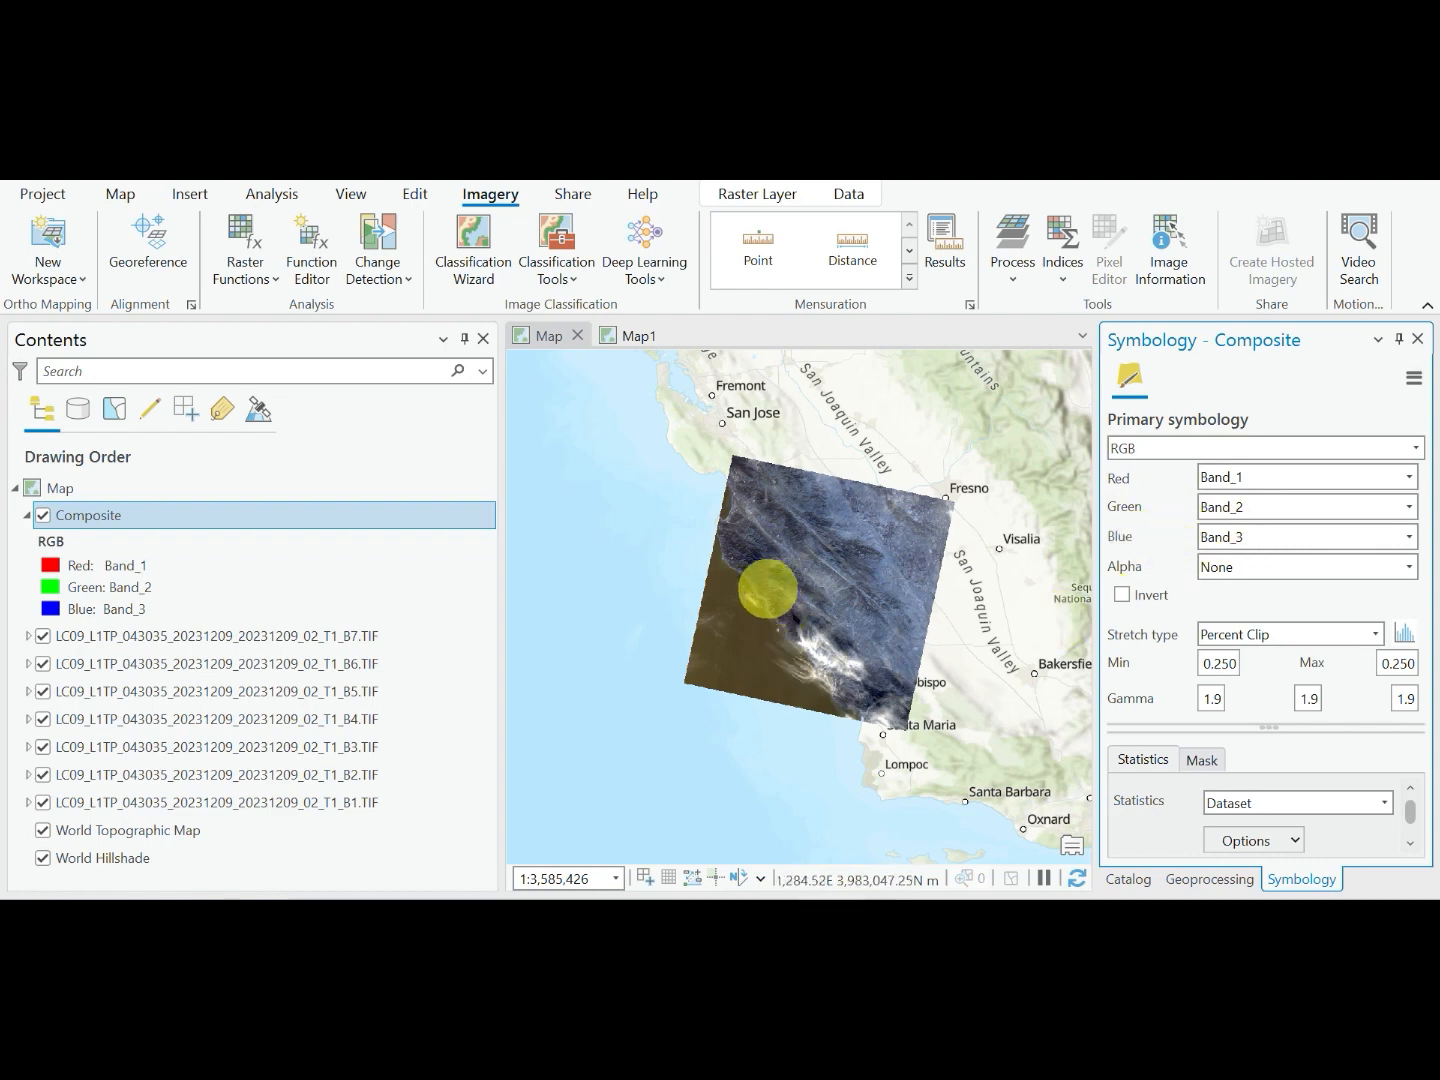
scroll(740, 581, up, 3)
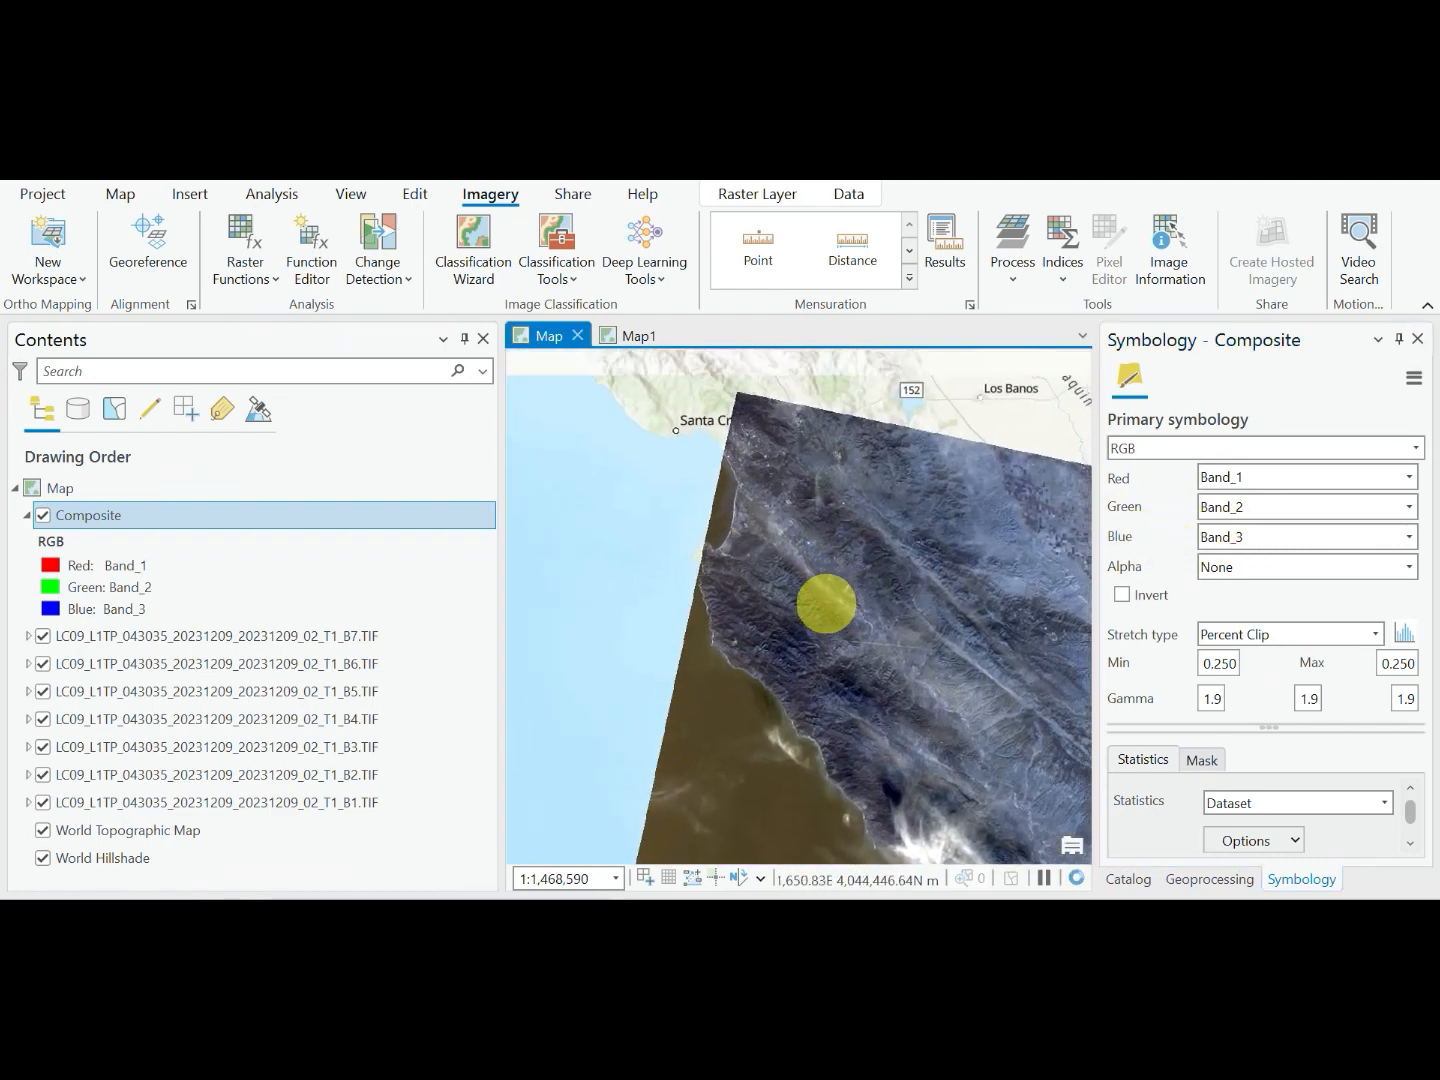
- Examine the composite image along the coast, in the cloudy area and near Santa Maria, ending with the whole scene in view
scroll(733, 540, up, 2)
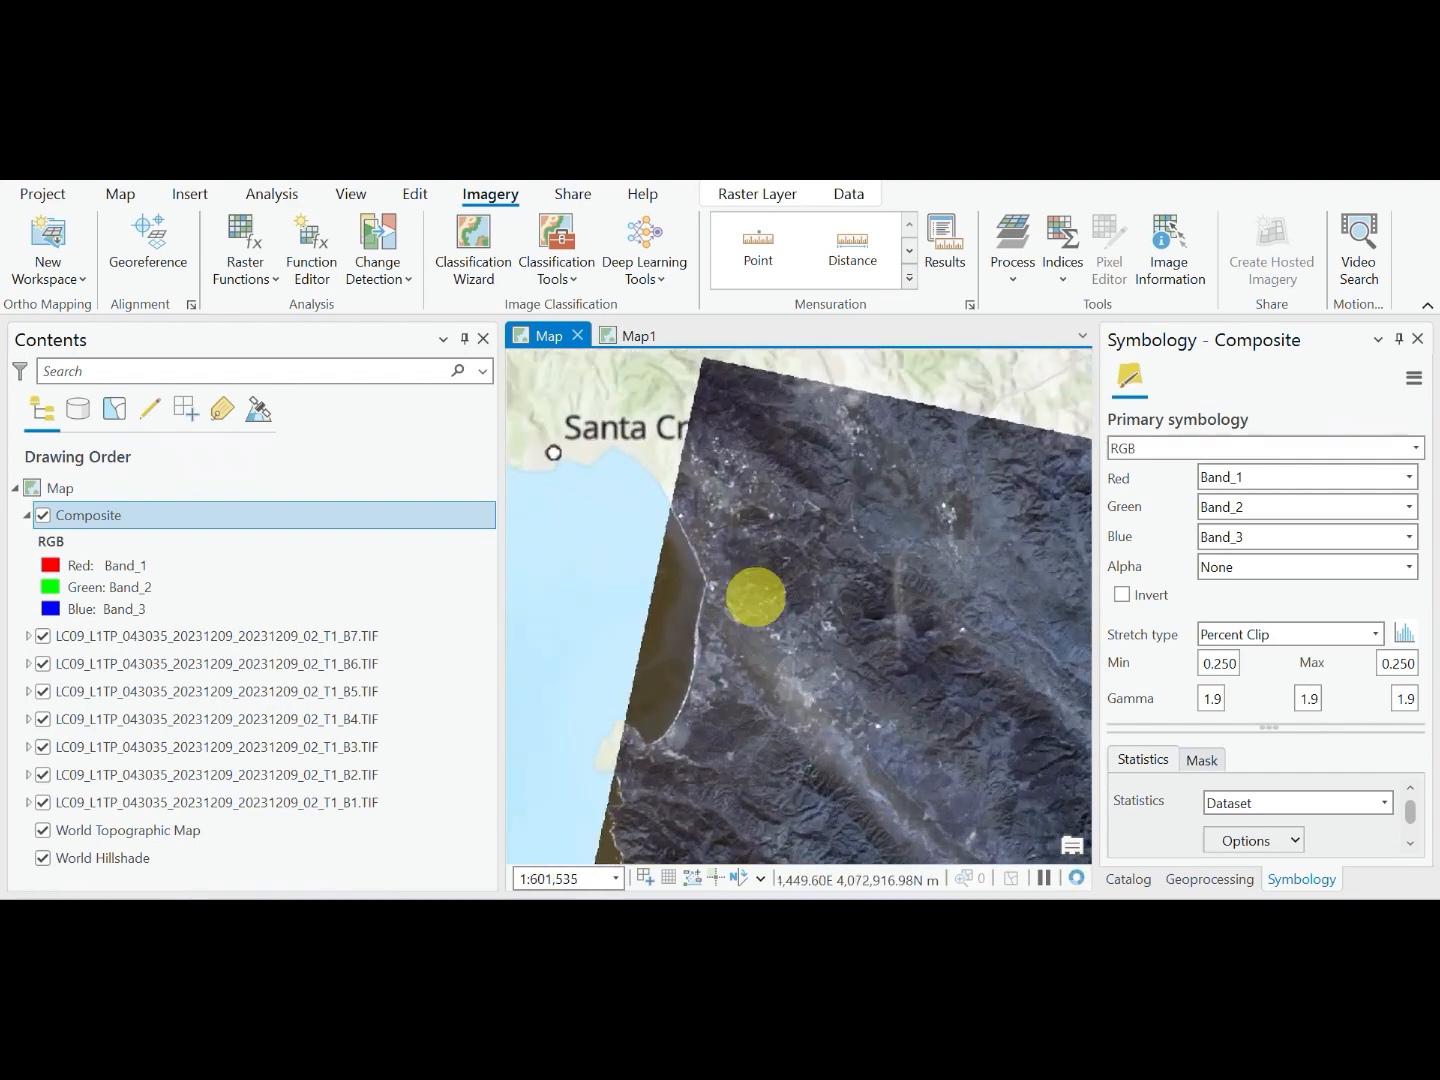
drag(762, 685, 858, 547)
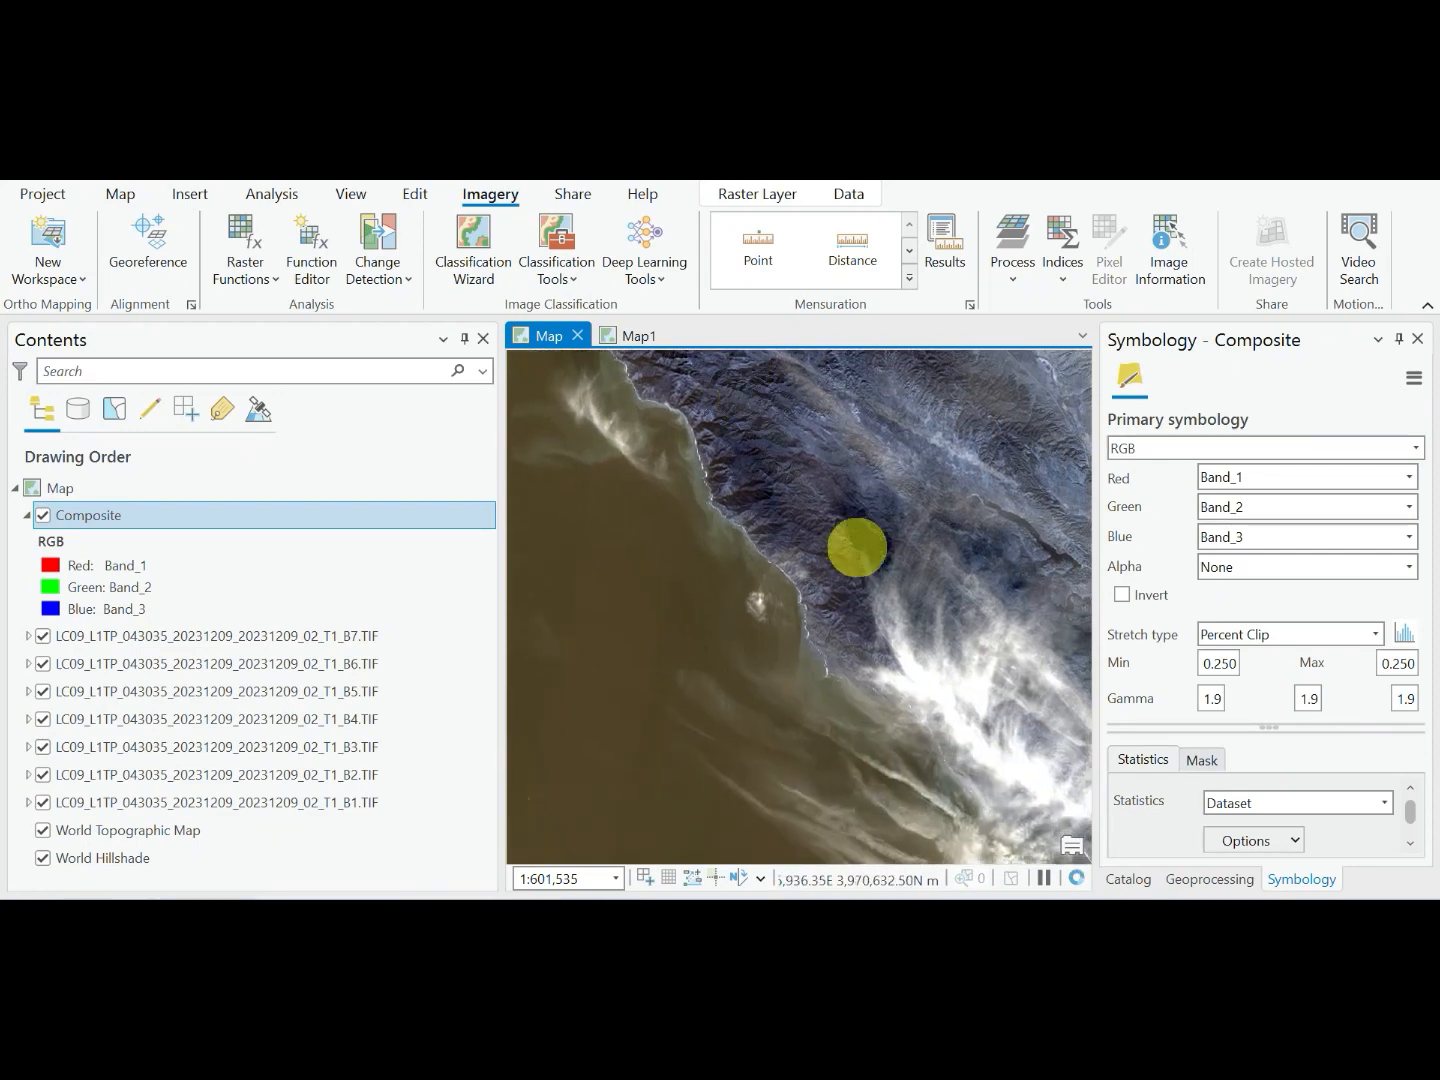
scroll(859, 550, down, 2)
drag(922, 644, 721, 535)
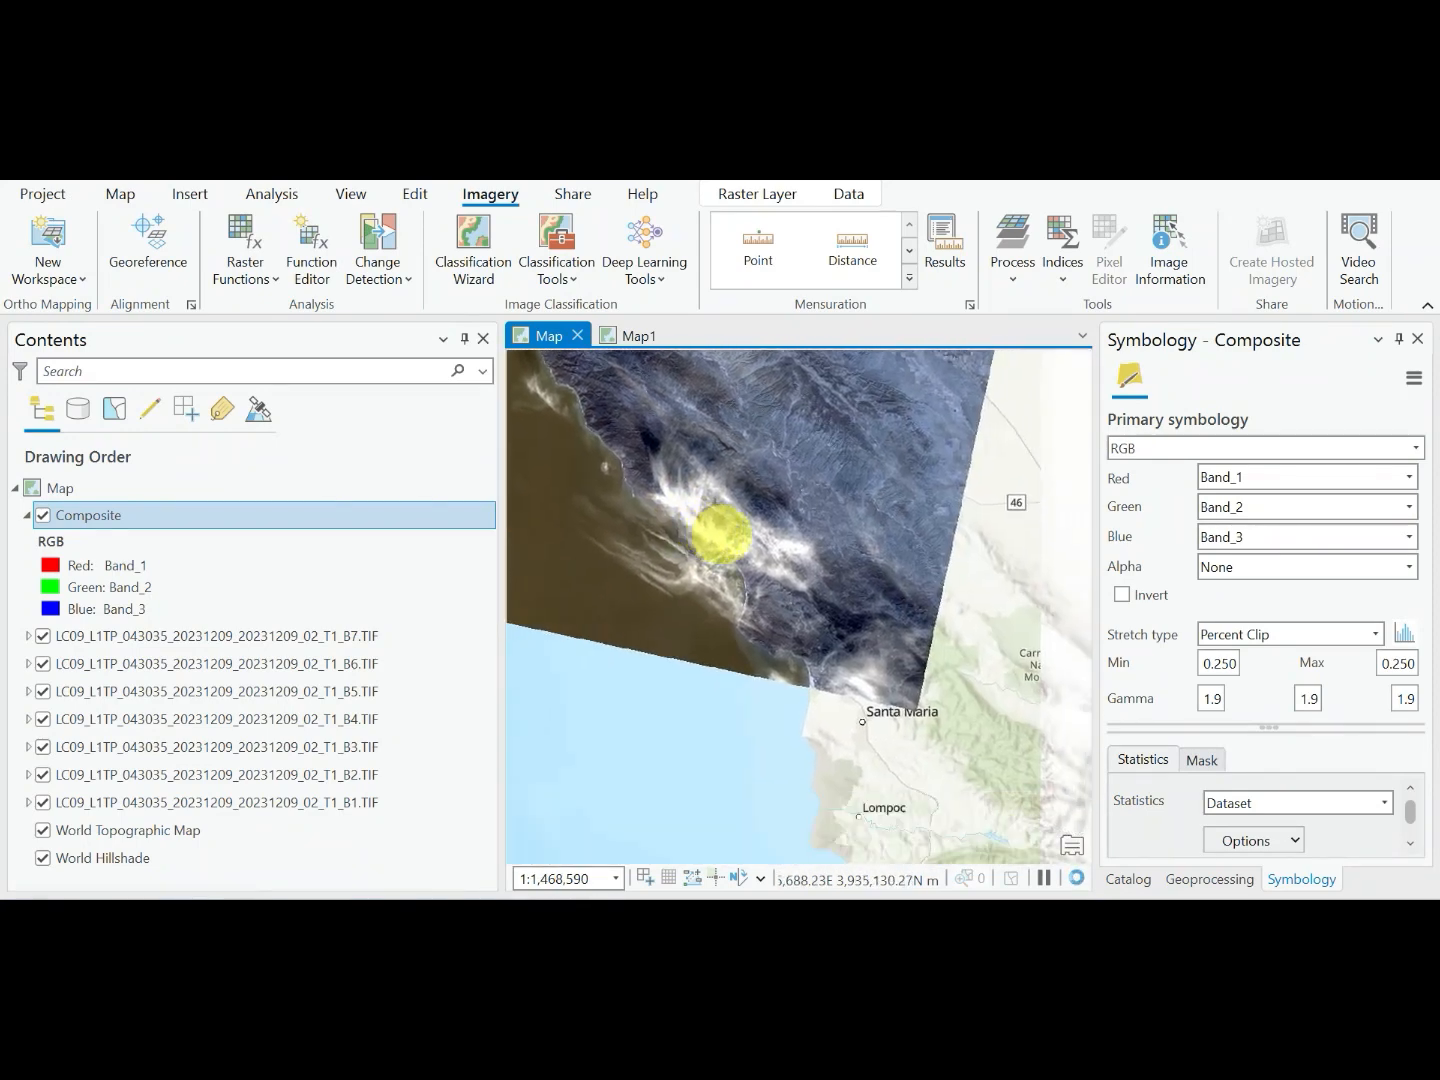
scroll(790, 460, up, 1)
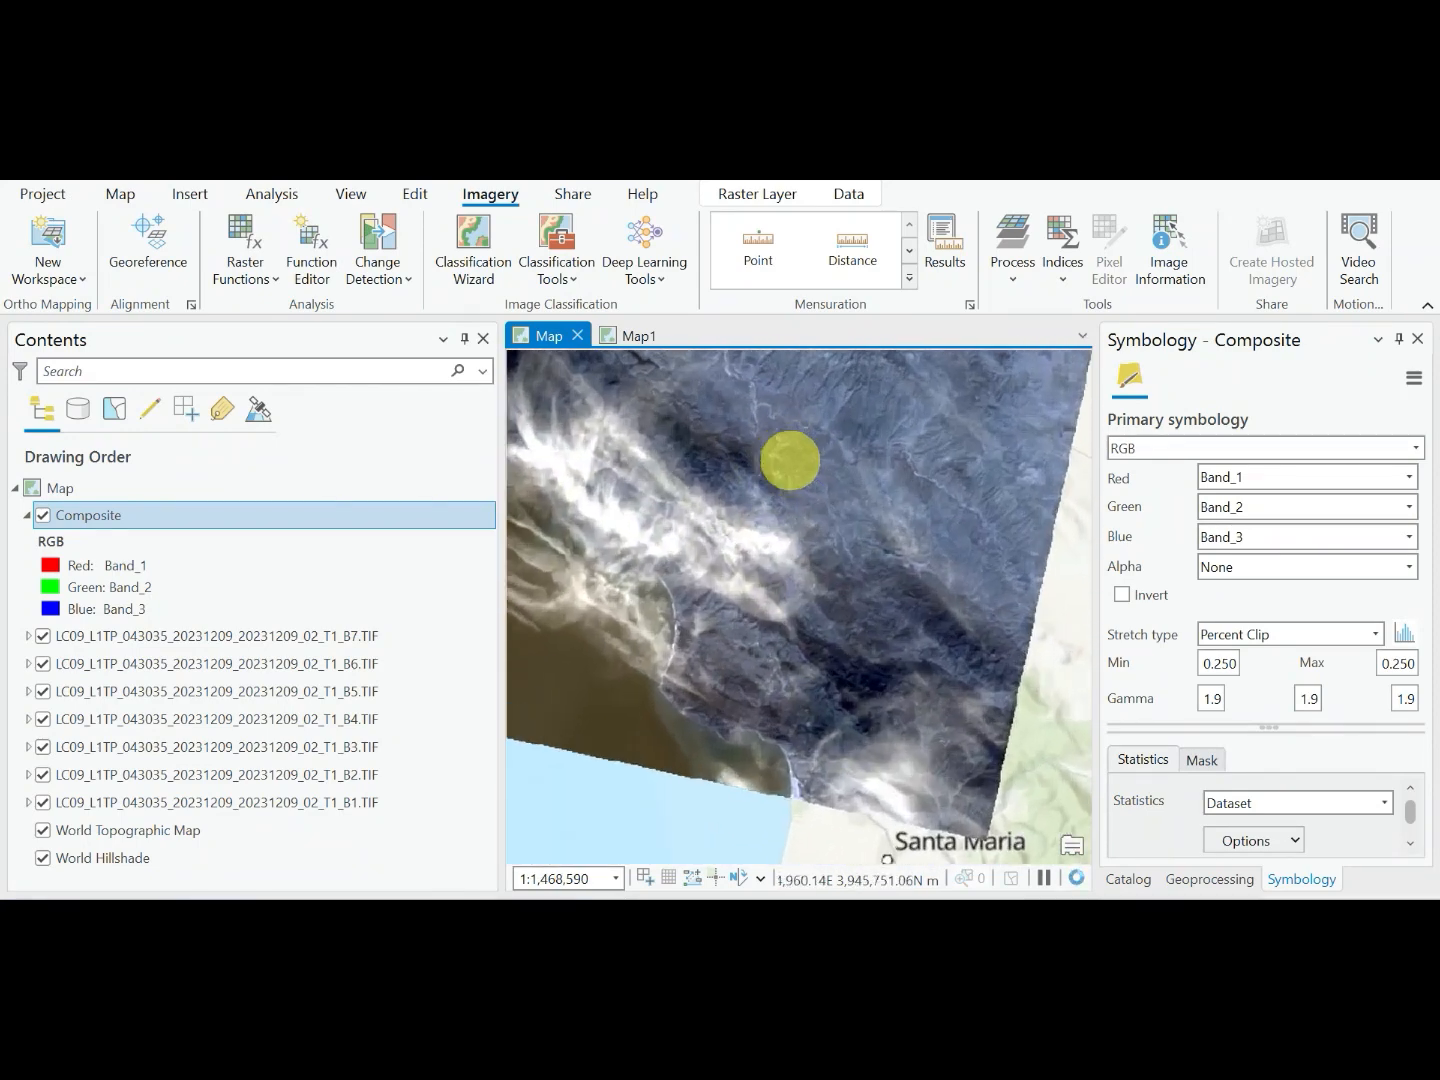
drag(731, 589, 859, 605)
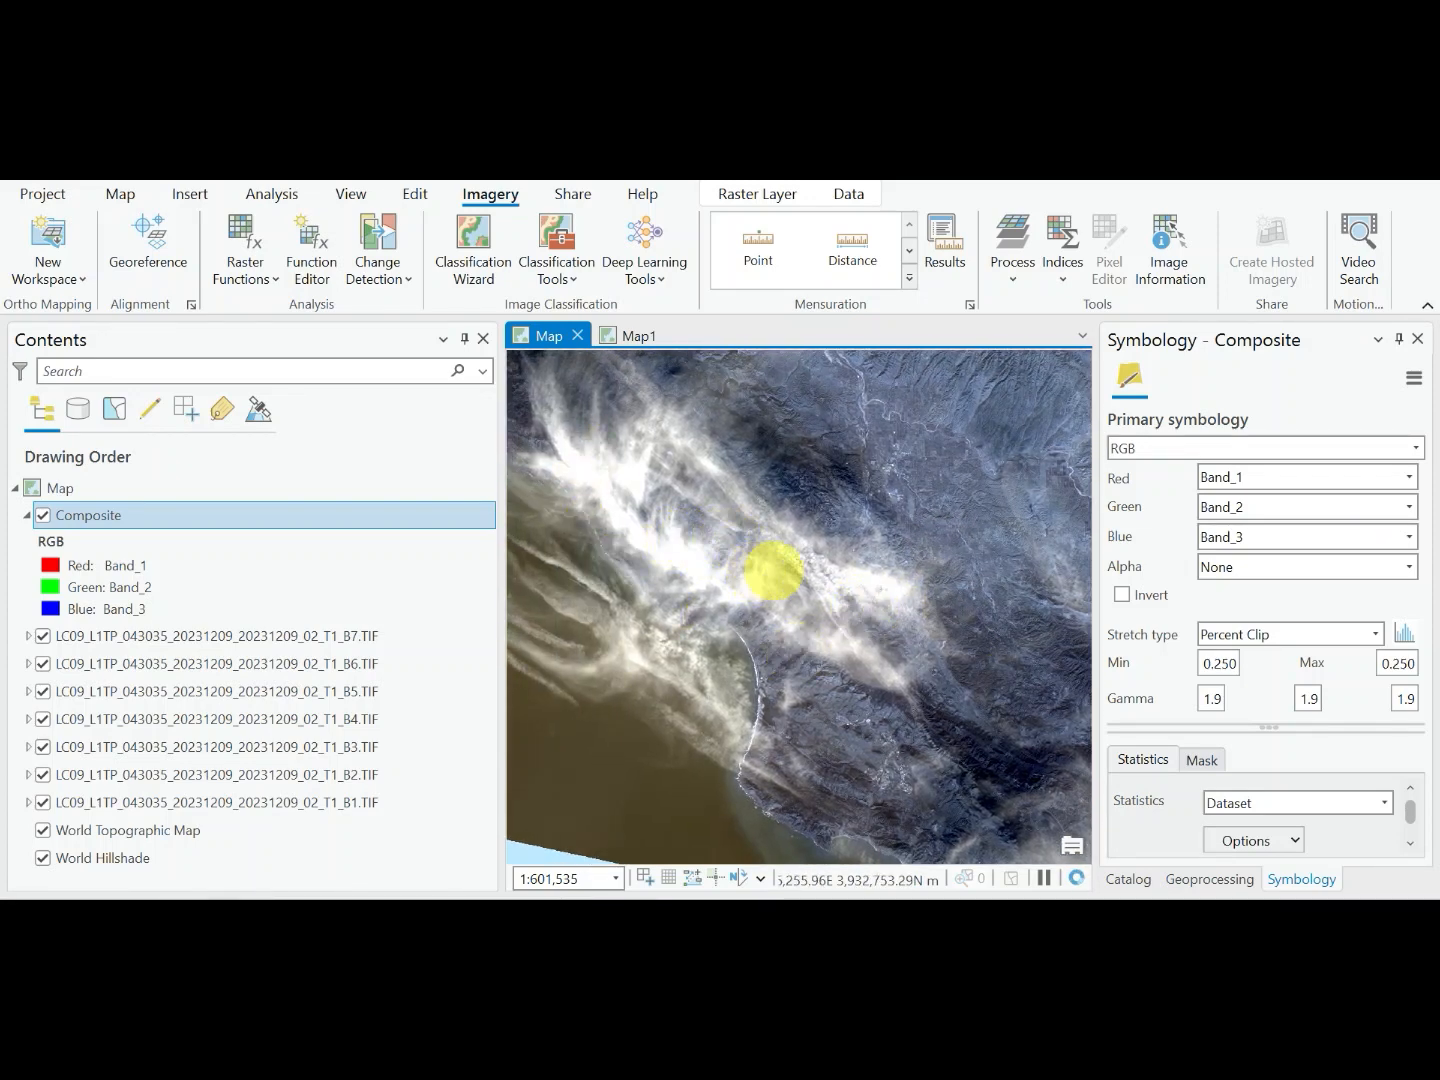
scroll(775, 571, down, 1)
scroll(773, 571, down, 3)
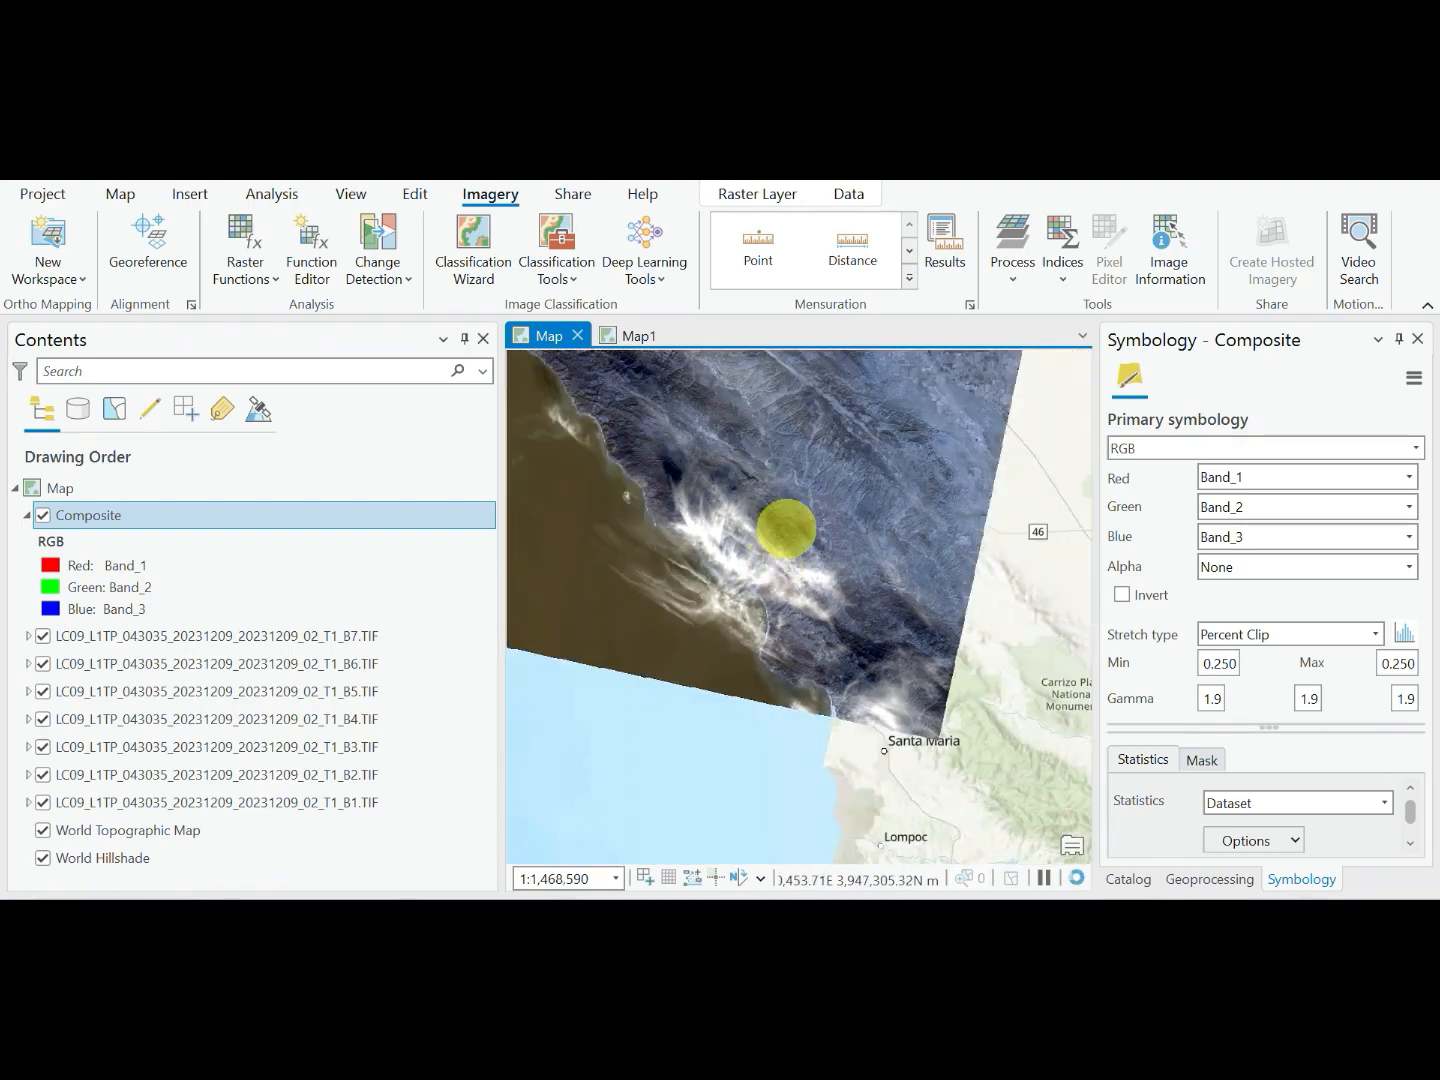
scroll(790, 531, down, 2)
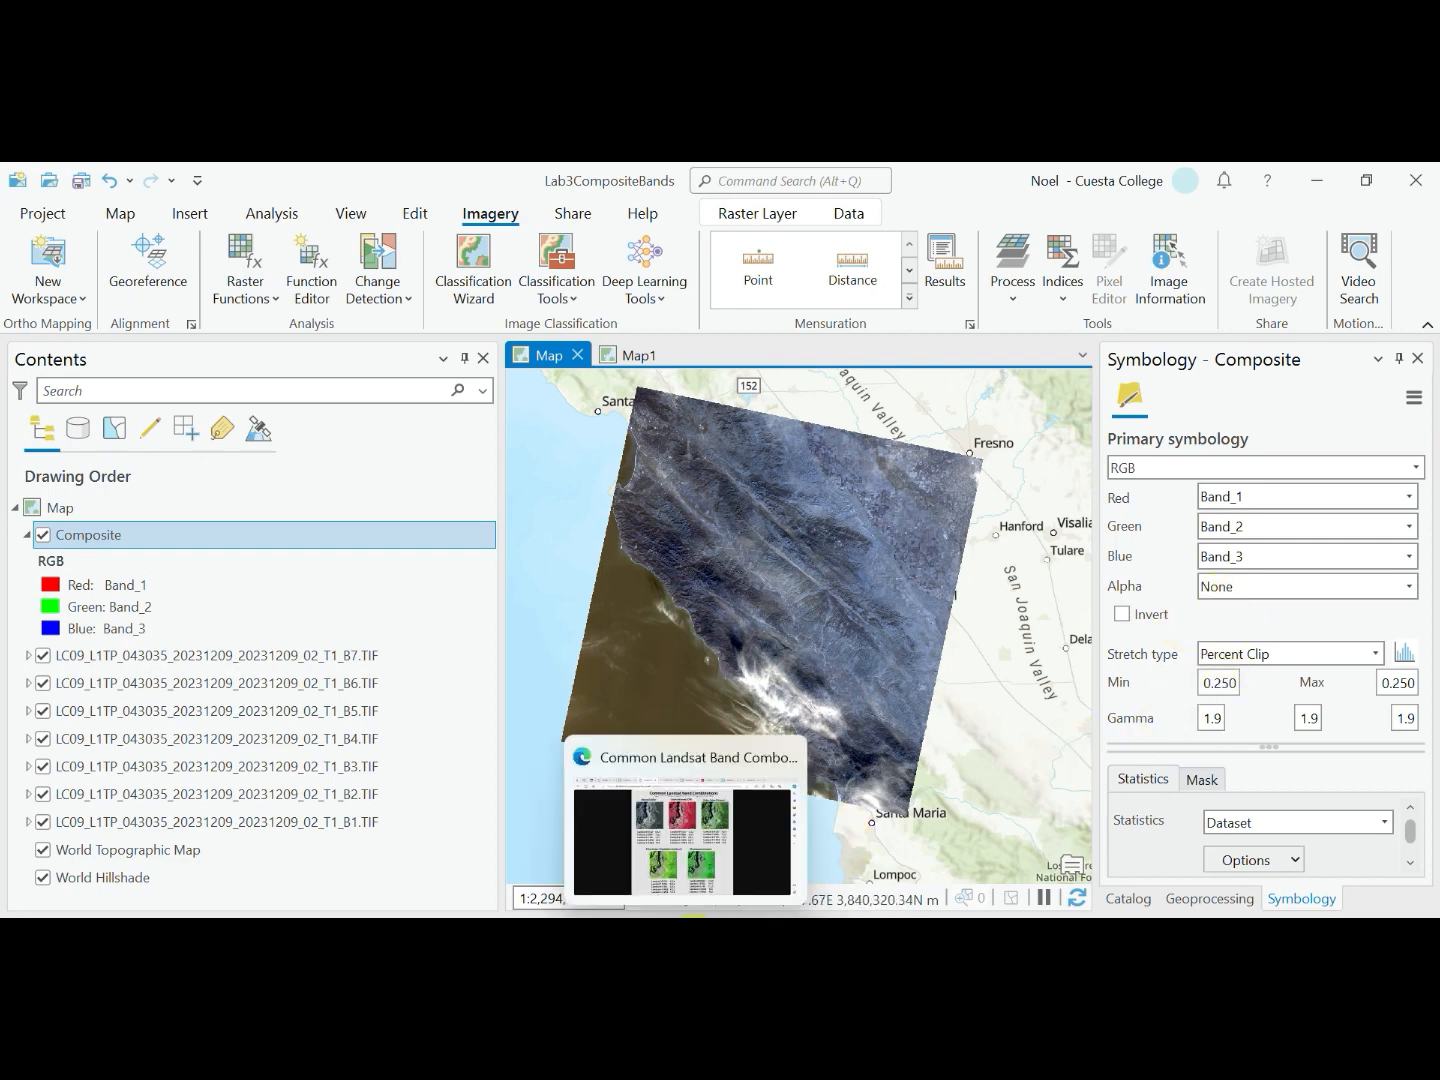
- Check the natural color combination on the browser's Landsat band chart, and in ArcGIS Pro set Composite's red to Band_4, green to Band_3, blue to Band_2
click(690, 915)
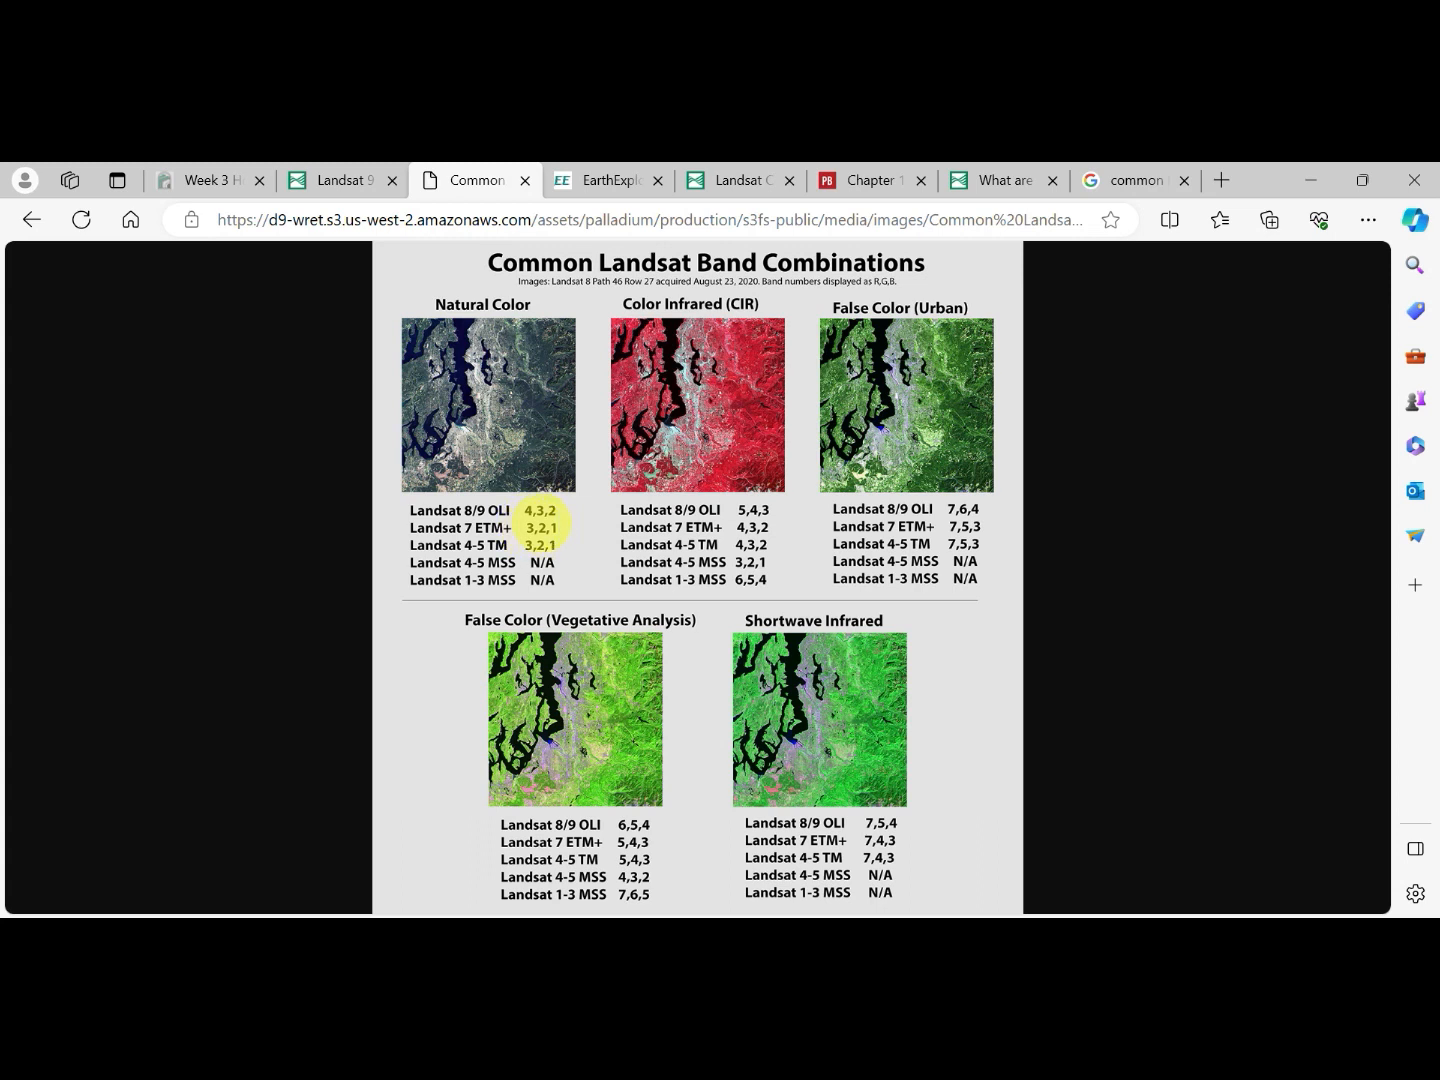
click(1001, 915)
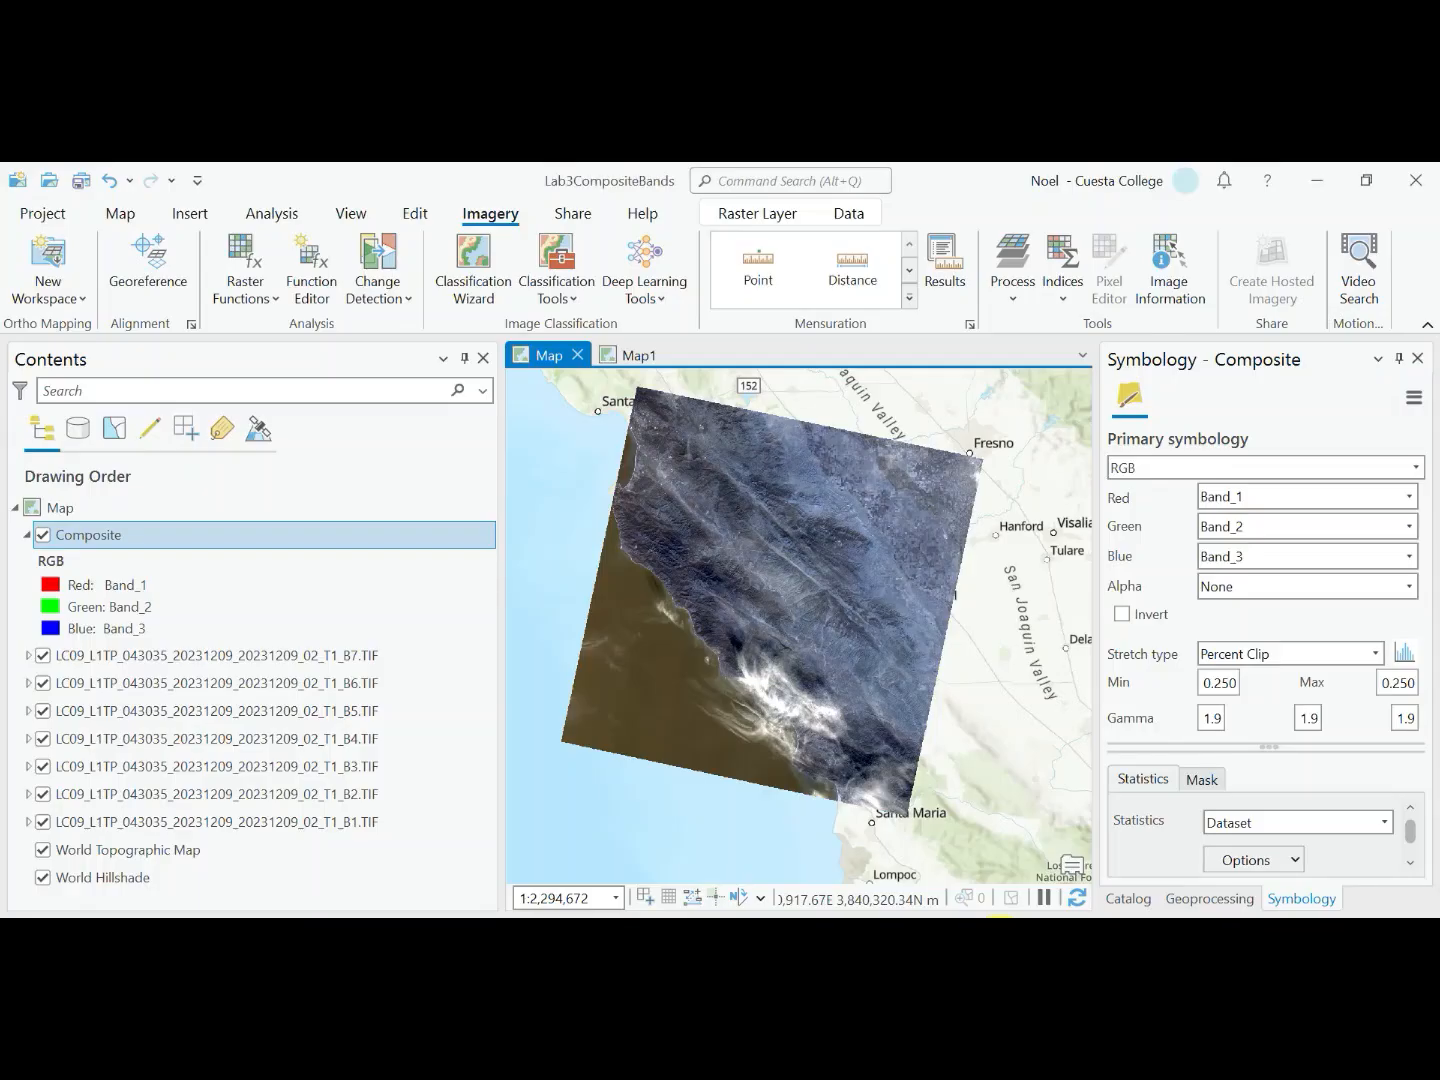
click(1409, 497)
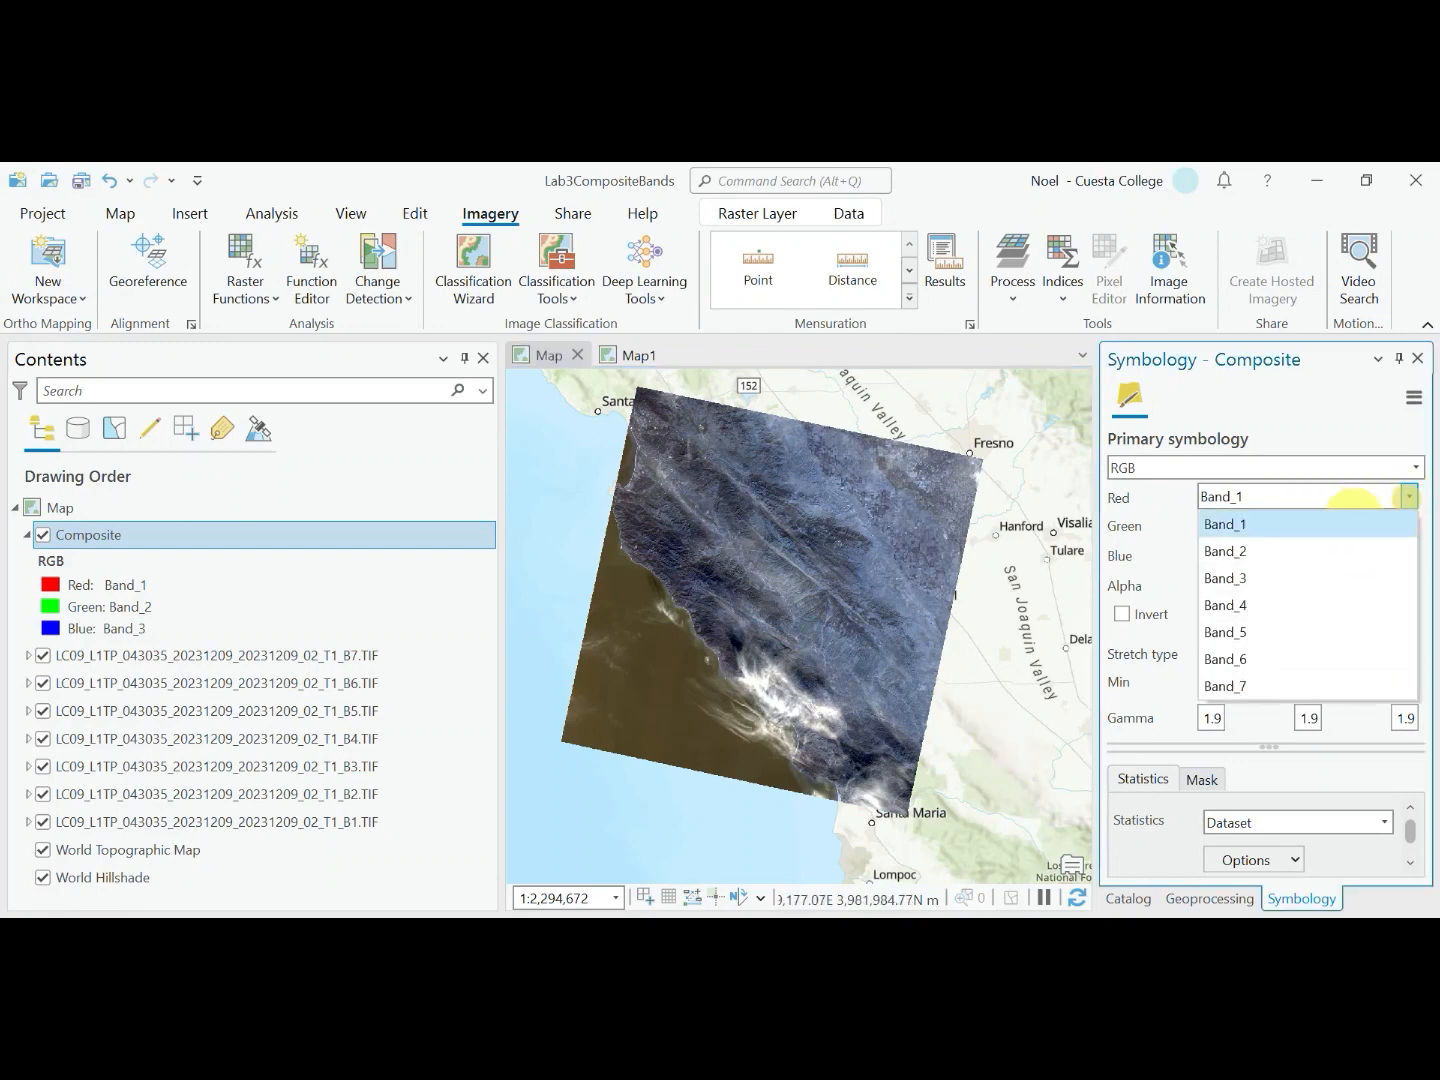
click(1310, 604)
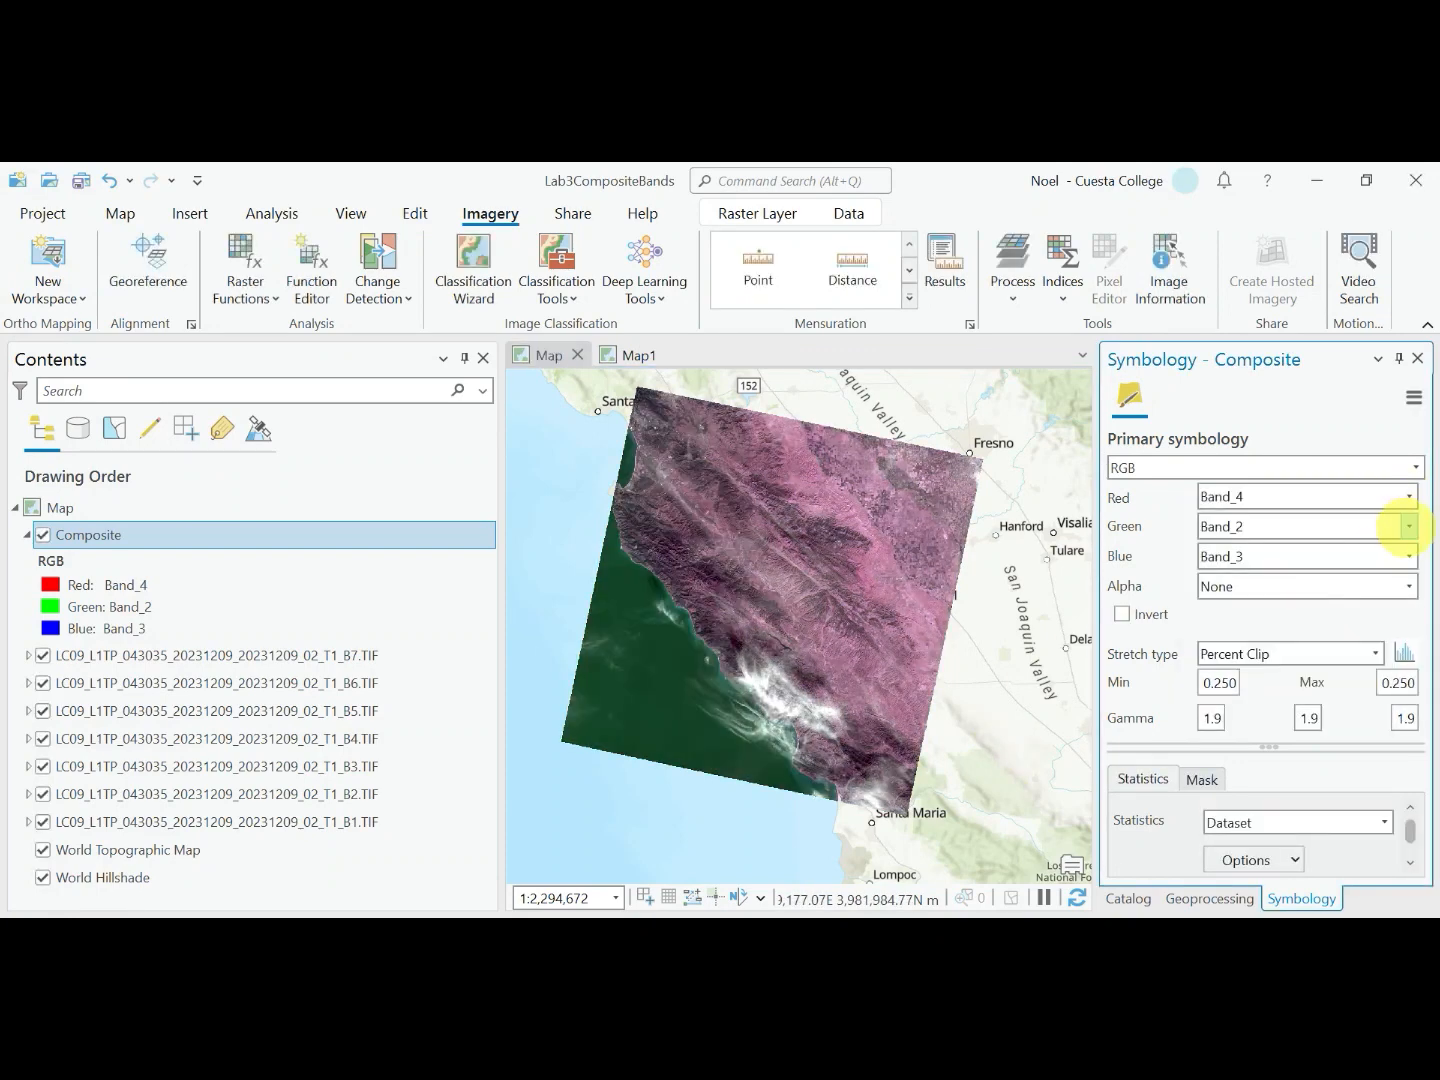
click(1408, 527)
click(1284, 608)
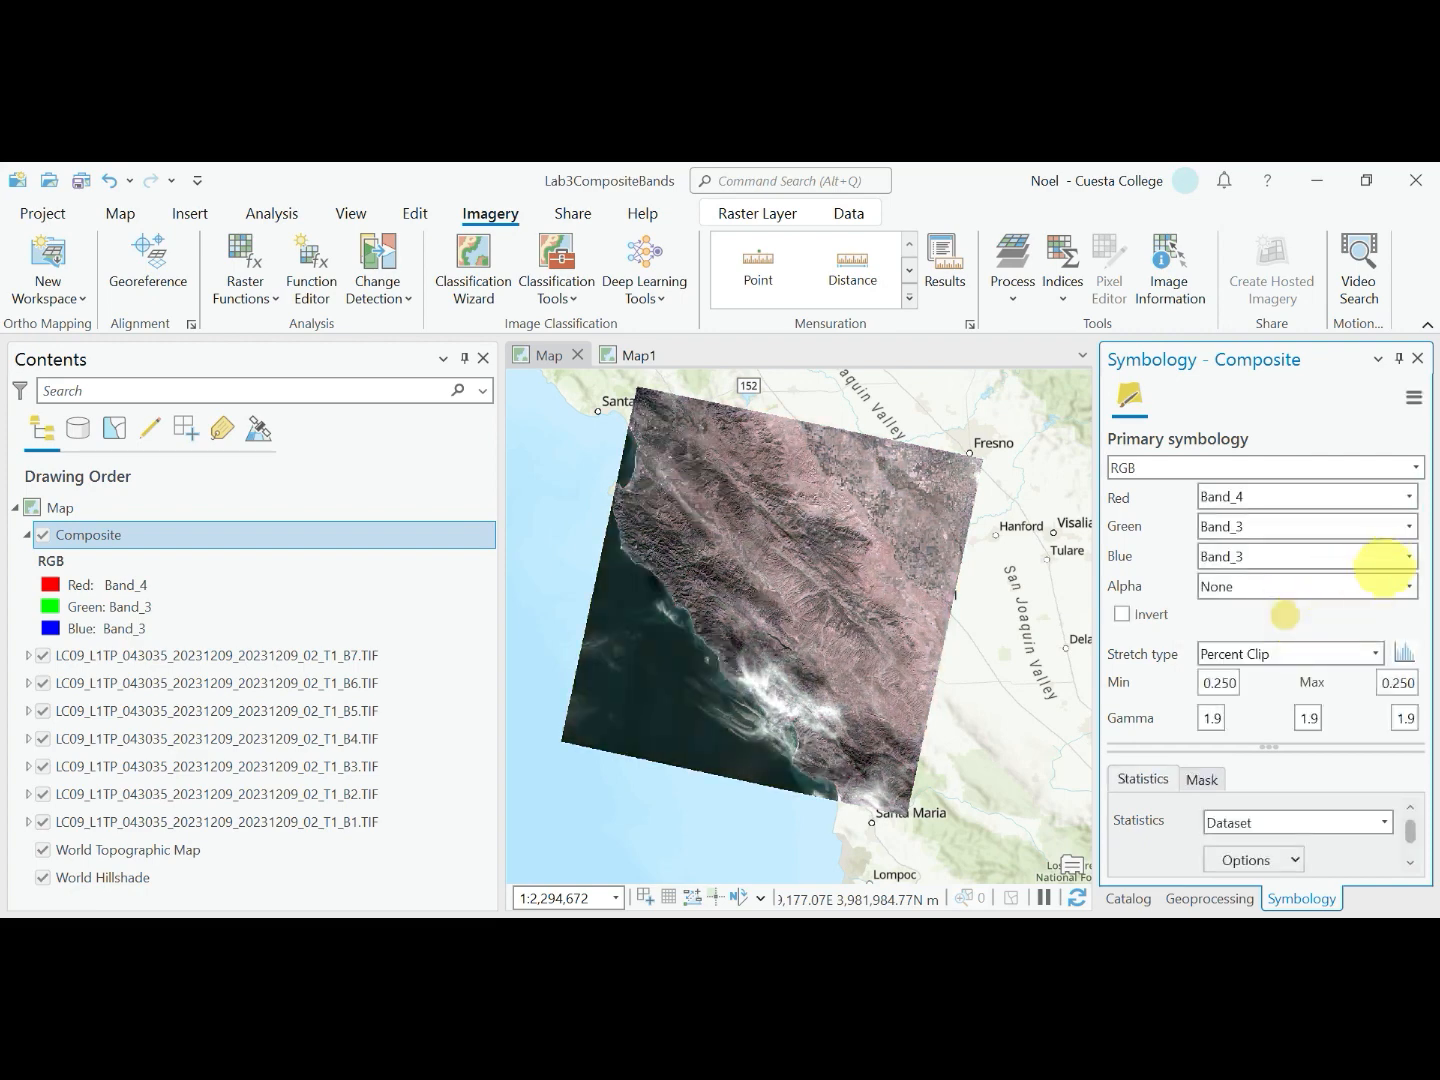
click(1409, 555)
click(1352, 601)
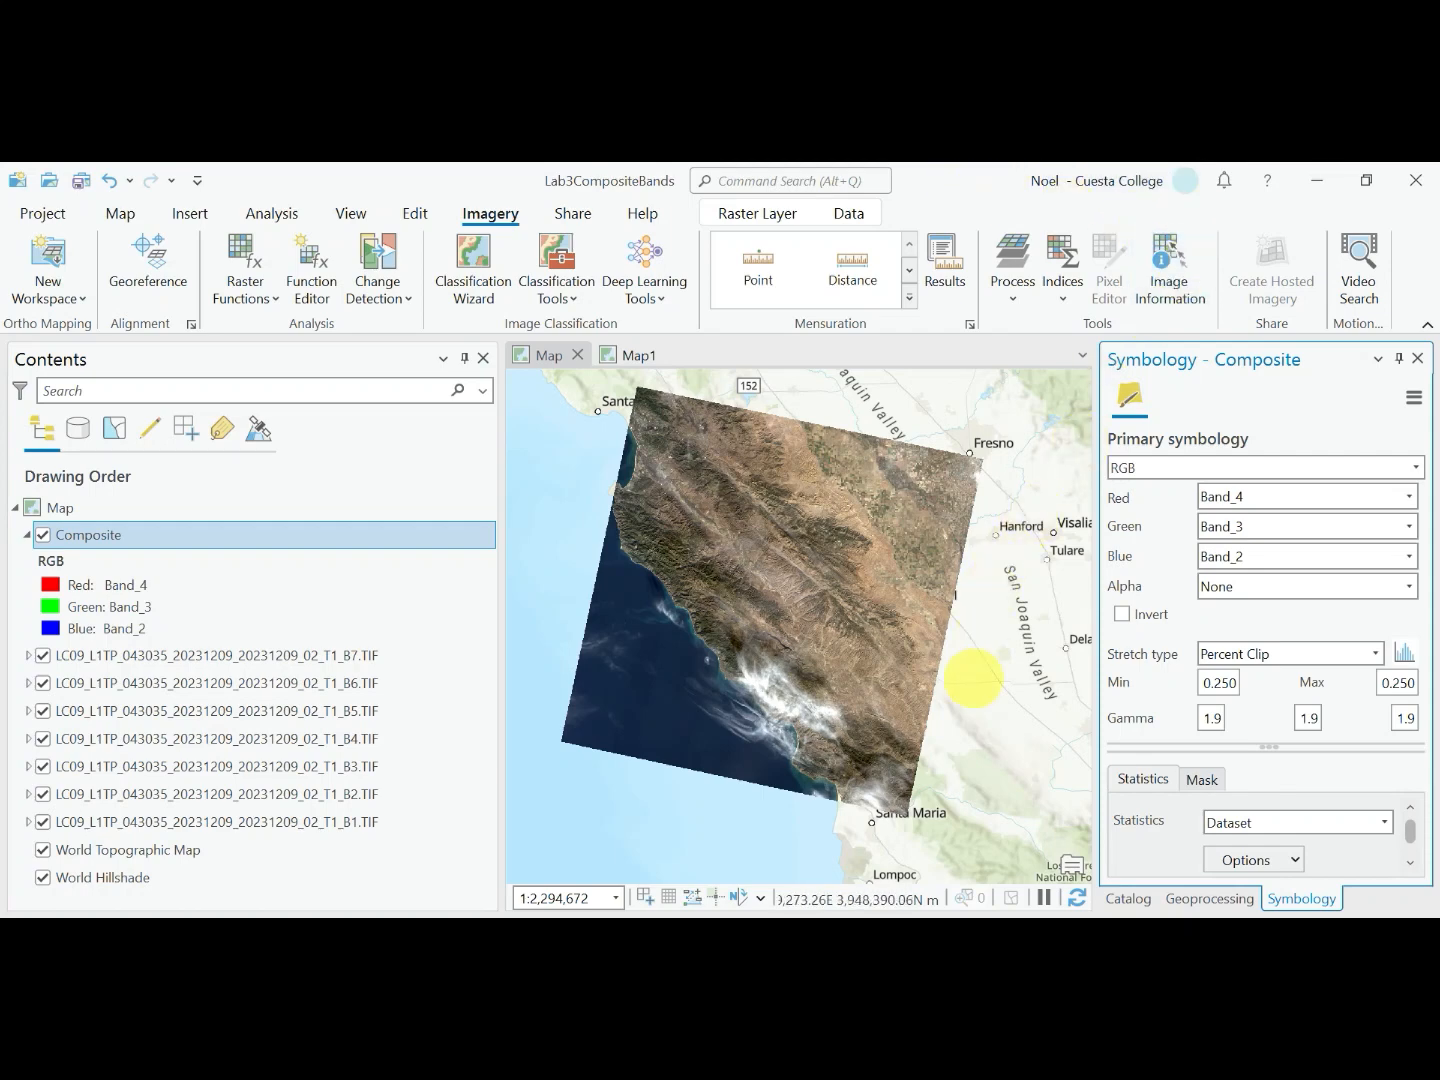
- Capture a rectangular screenshot of the whole ArcGIS Pro window showing the natural color composite
key(super+shift+s)
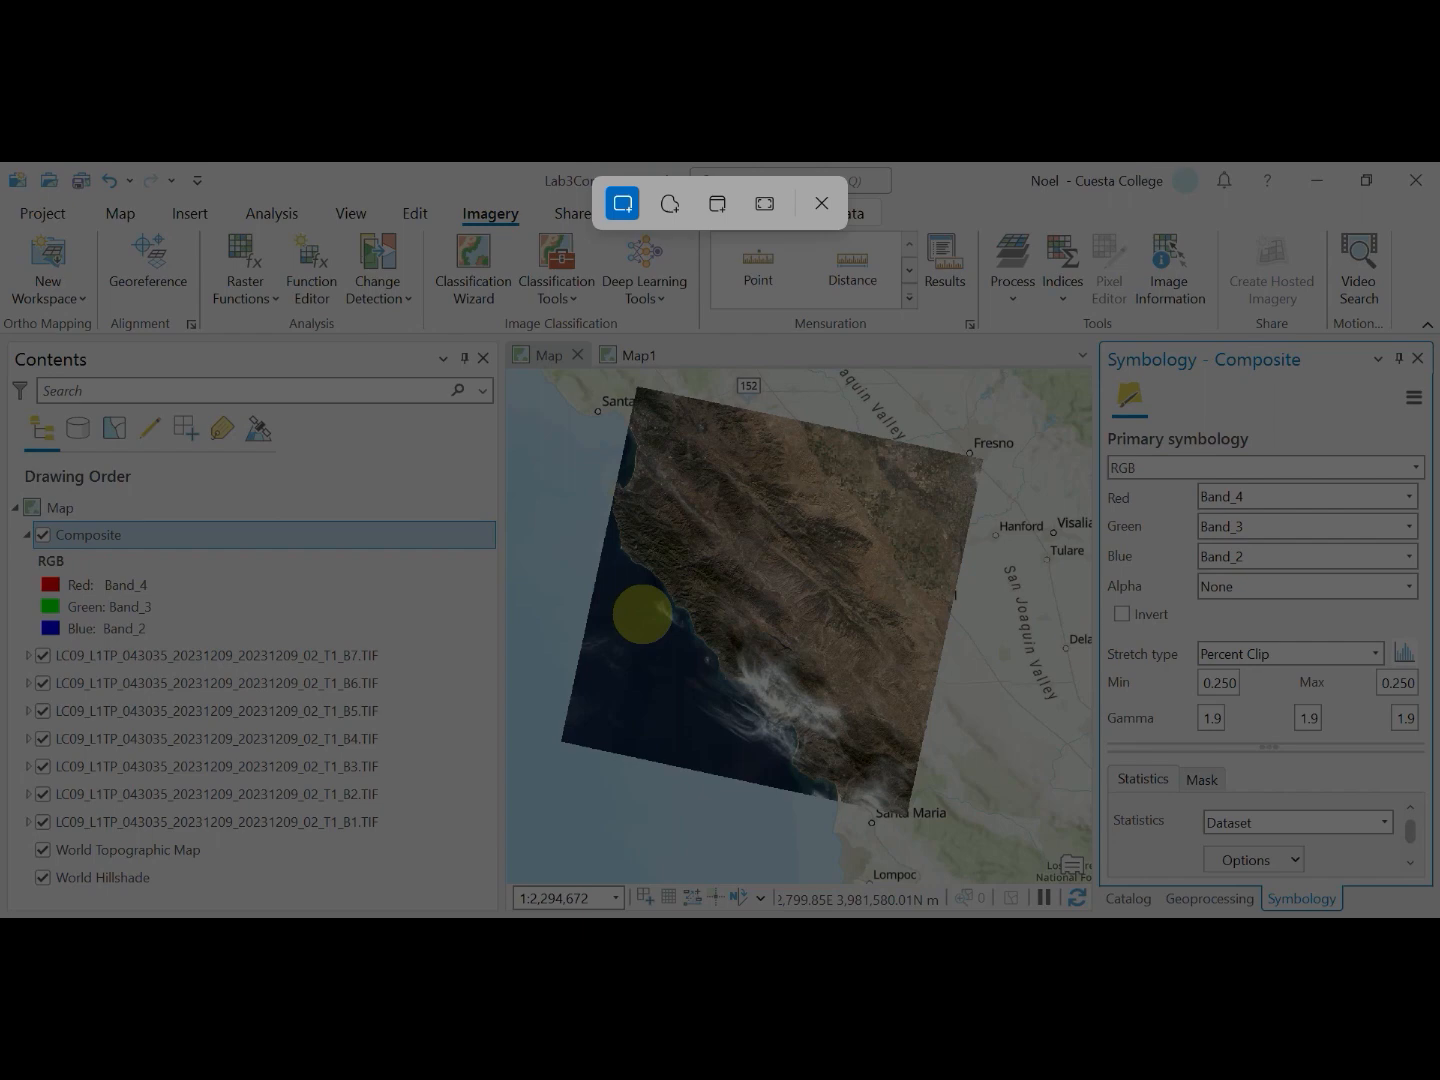
drag(0, 162, 1437, 913)
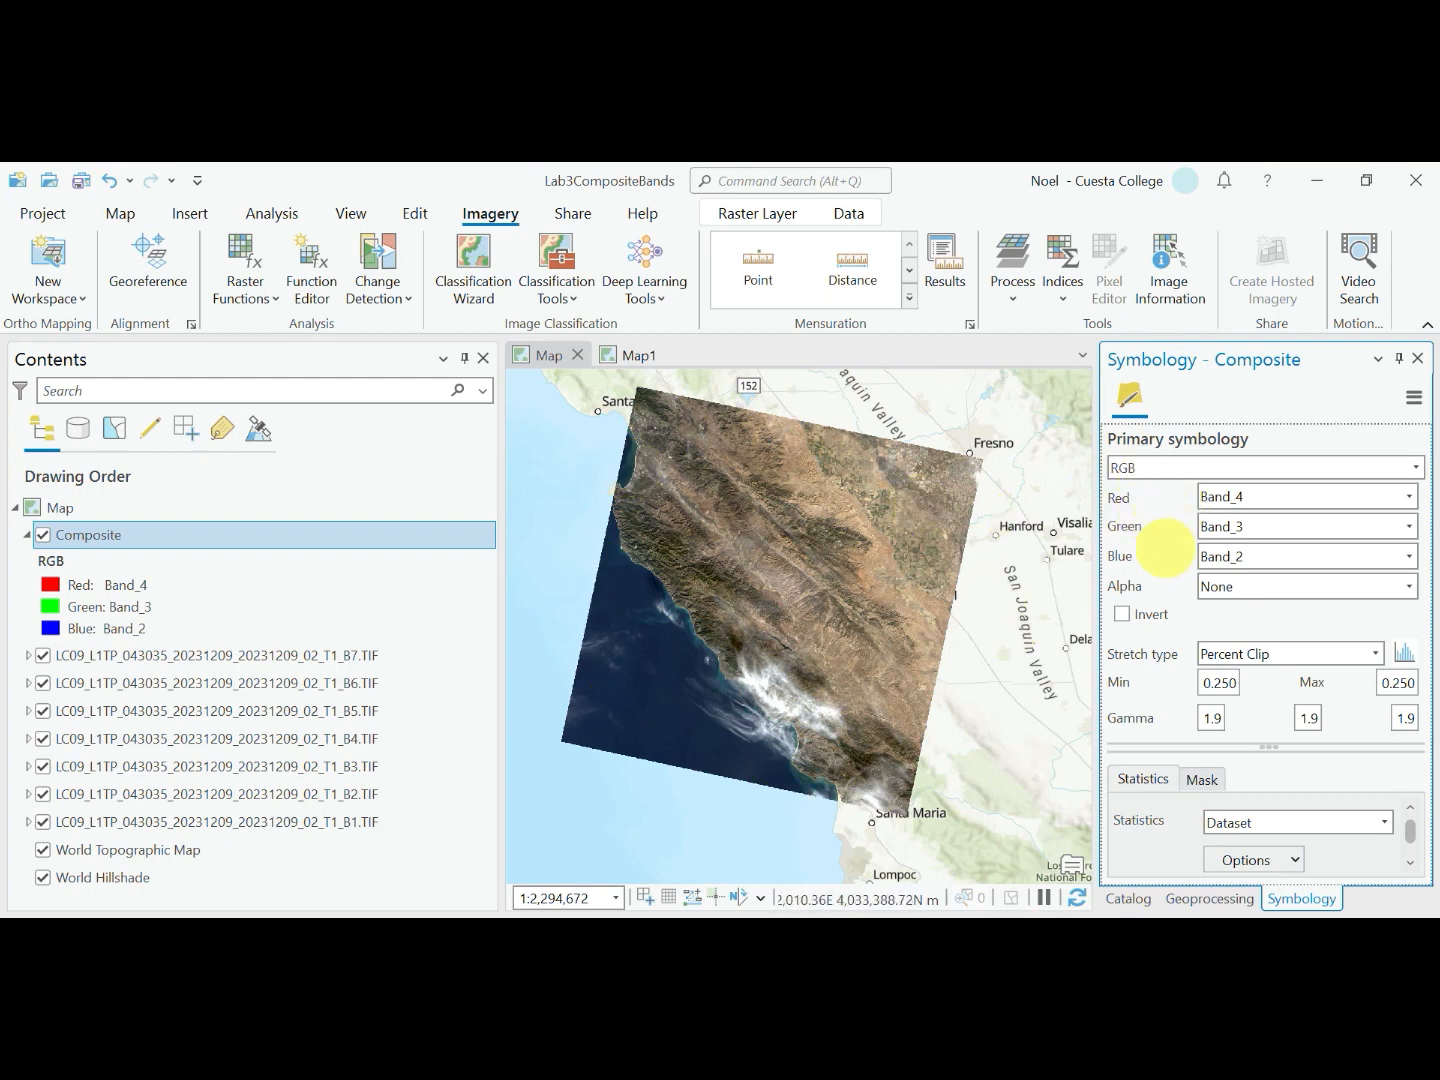
- Check the color infrared combination on the browser's Landsat band chart, and in ArcGIS Pro set Composite's red to Band_5, green to Band_4, blue to Band_3
mouse_move(679, 914)
click(643, 830)
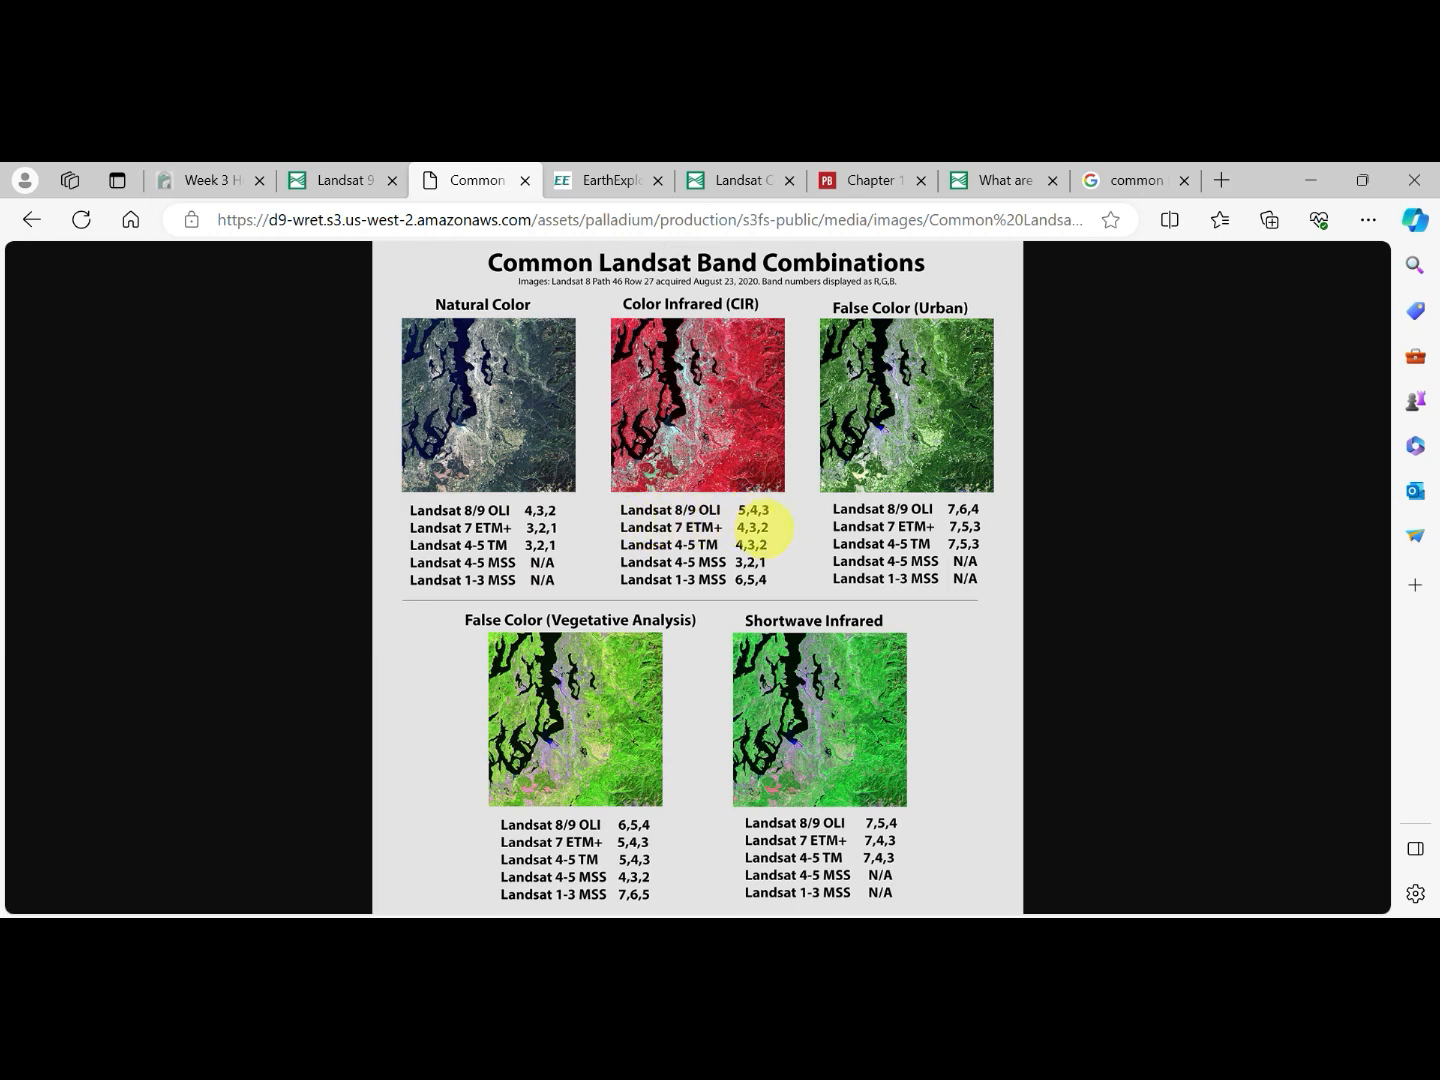
click(1139, 944)
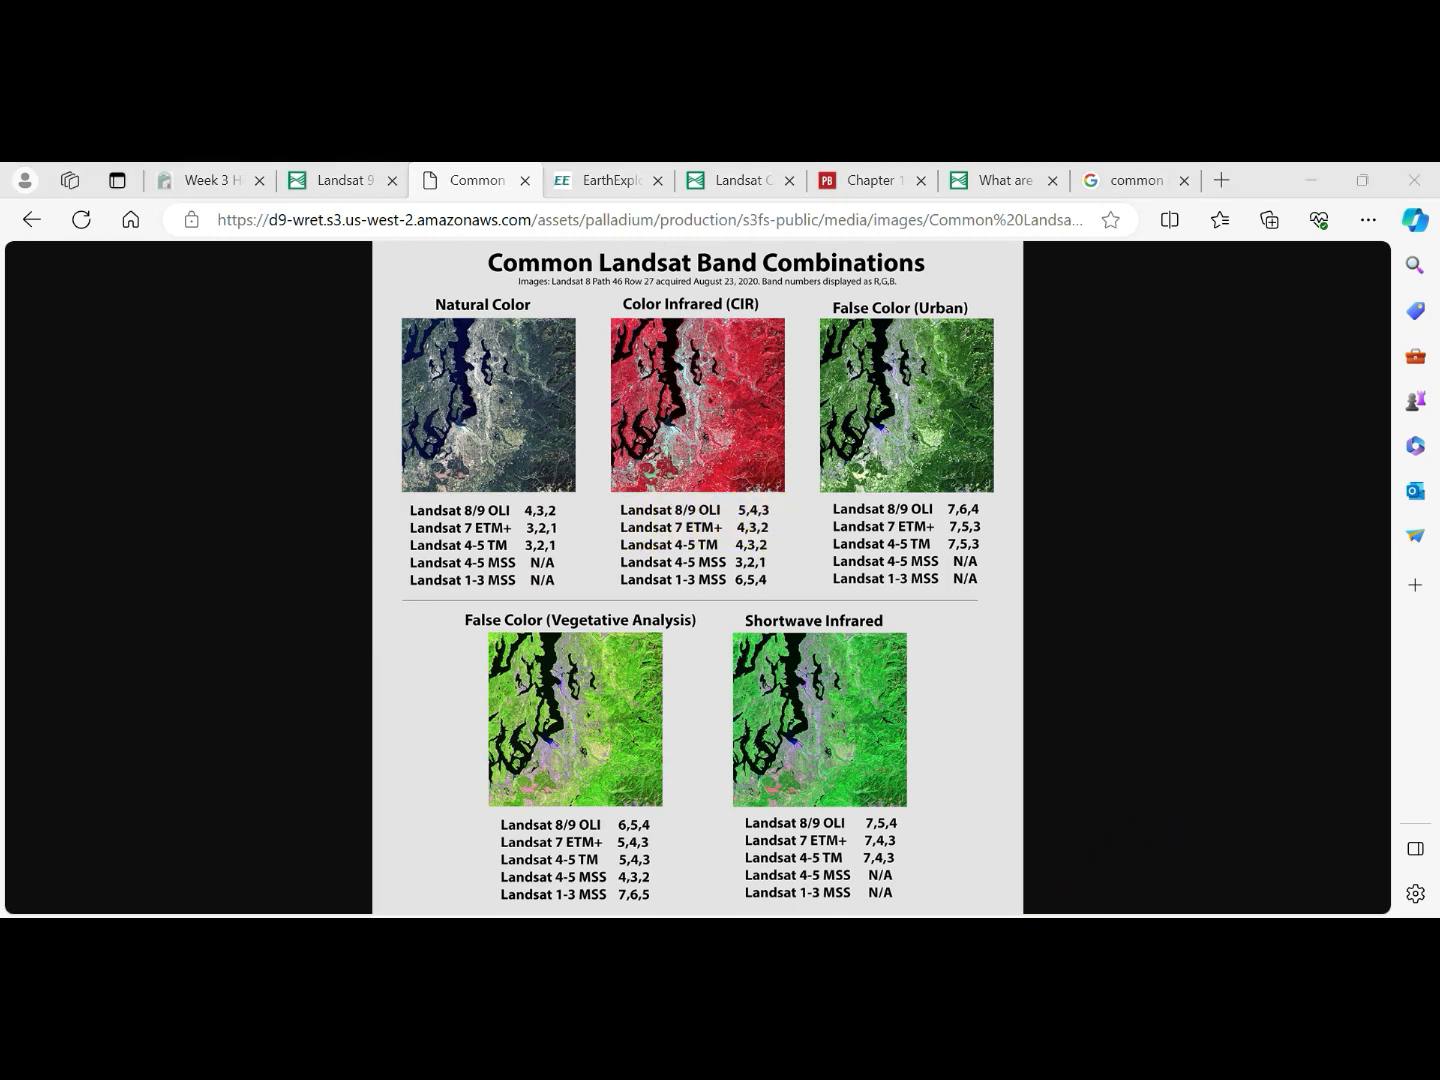
click(1409, 496)
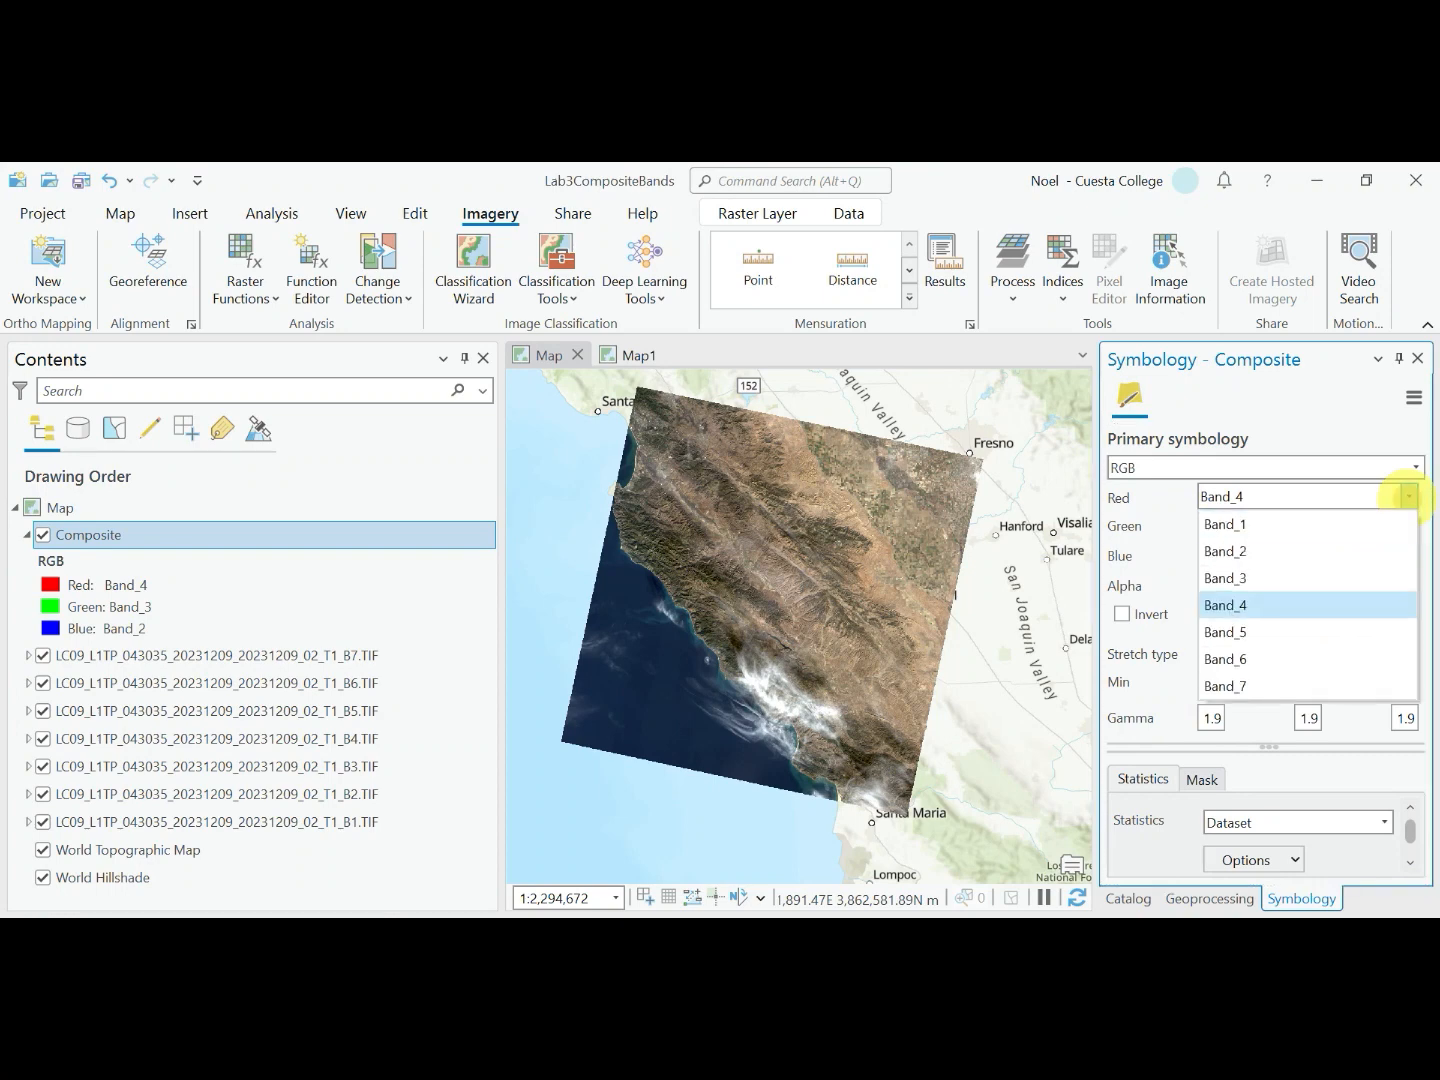
click(1290, 627)
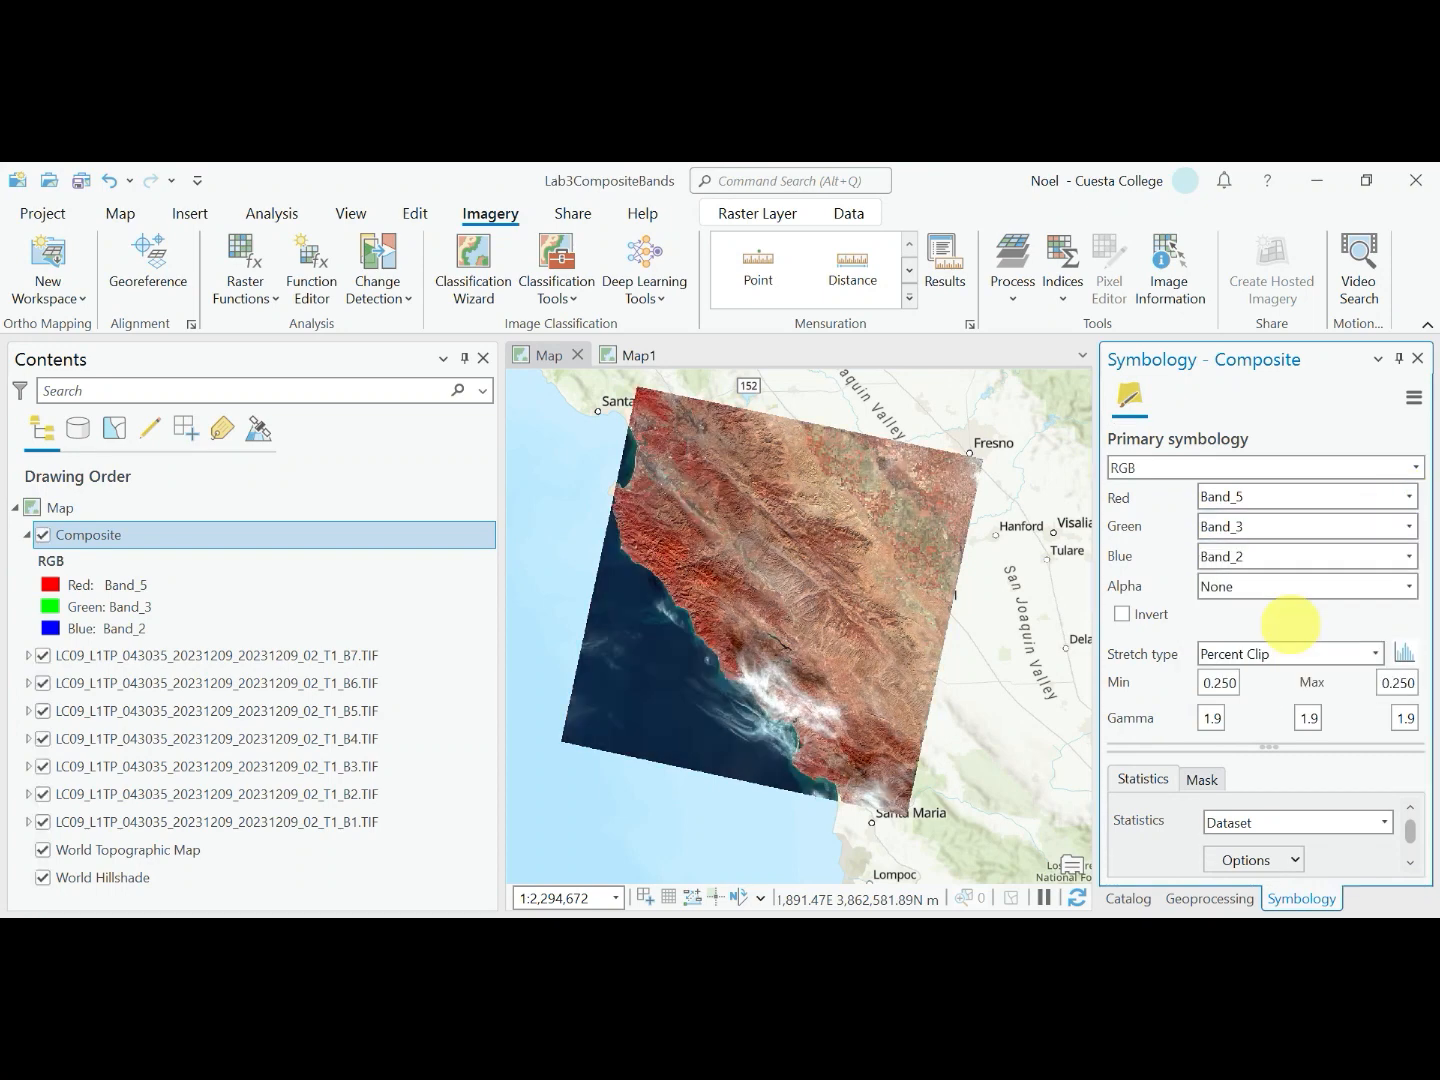
click(1408, 526)
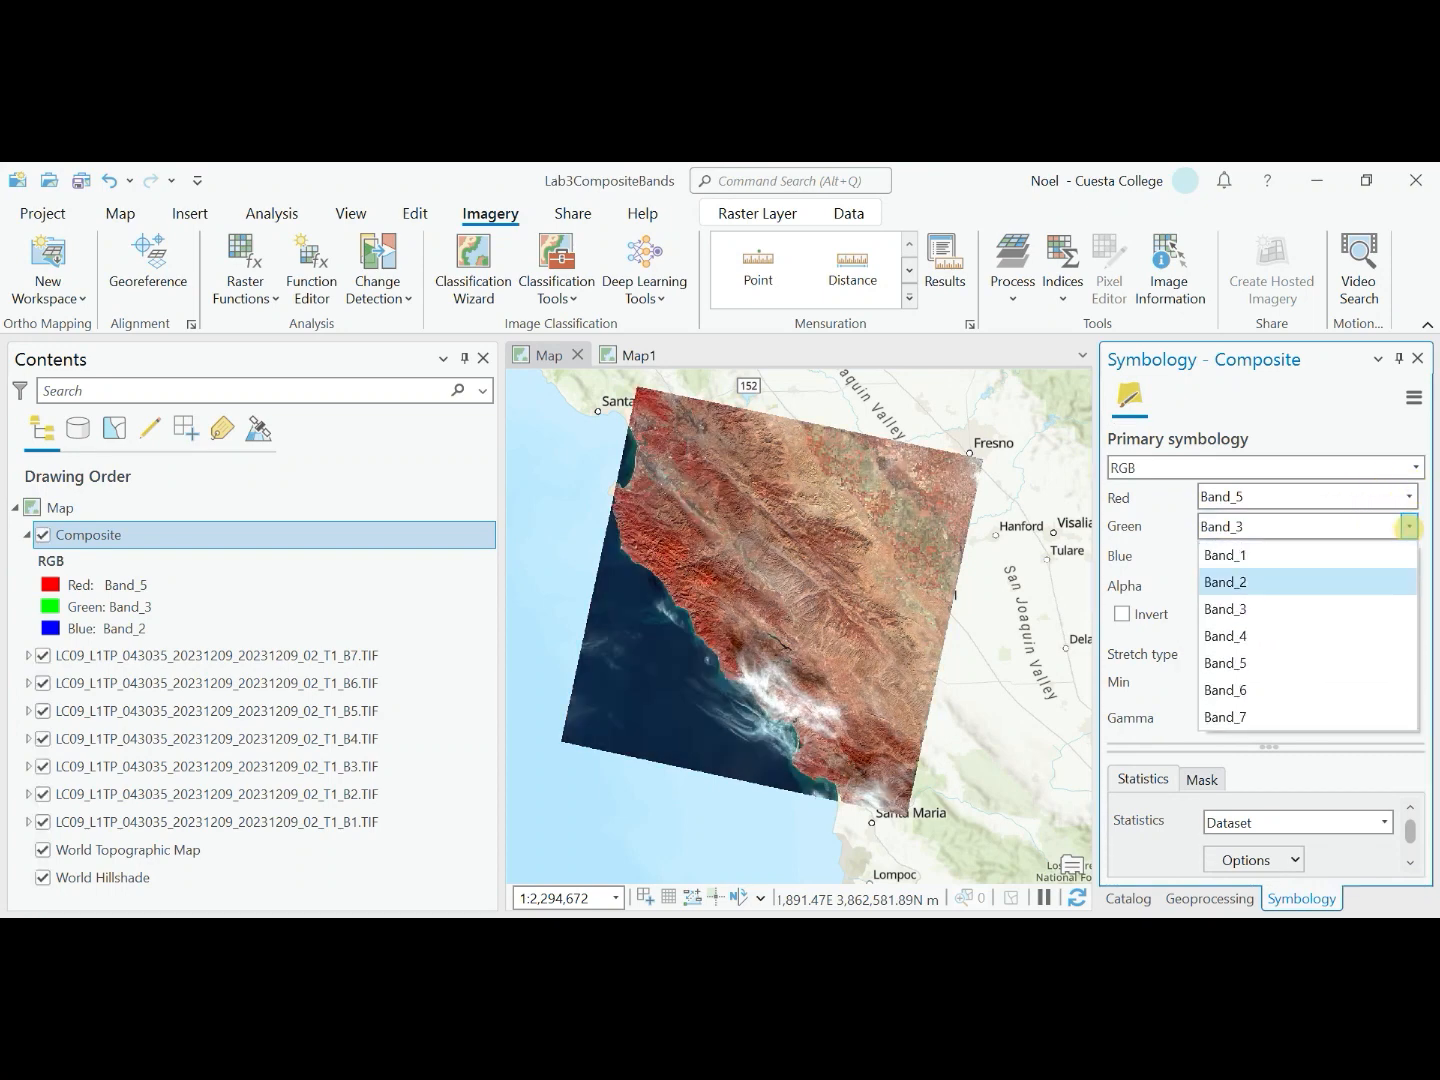
click(1279, 634)
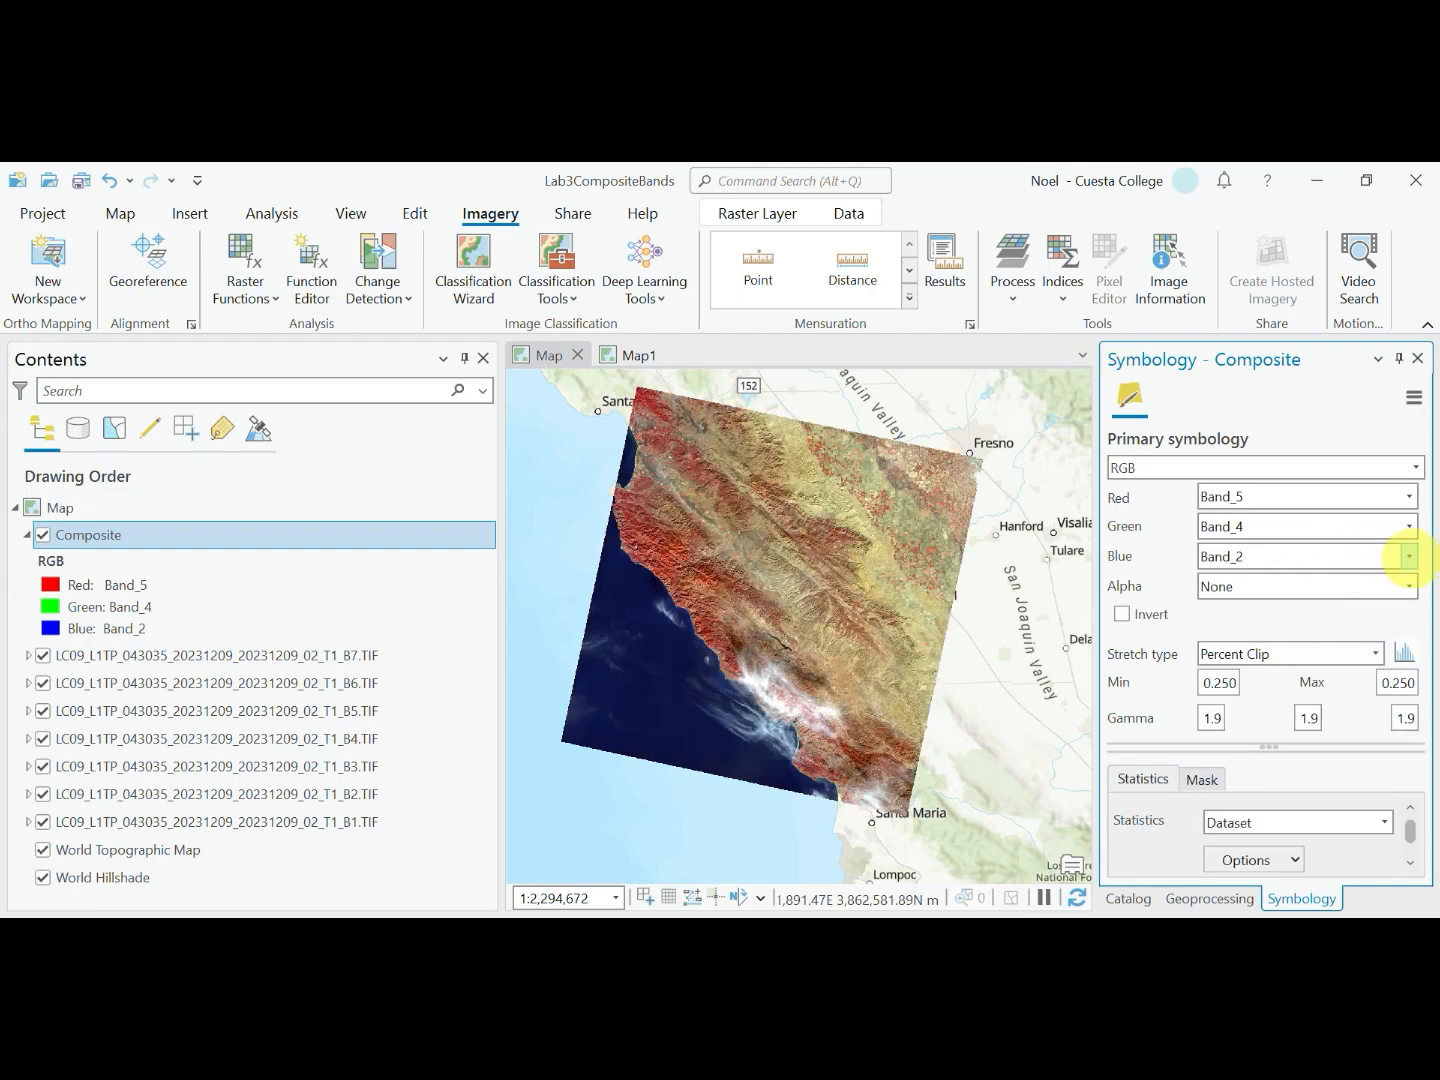
click(1409, 555)
click(1338, 630)
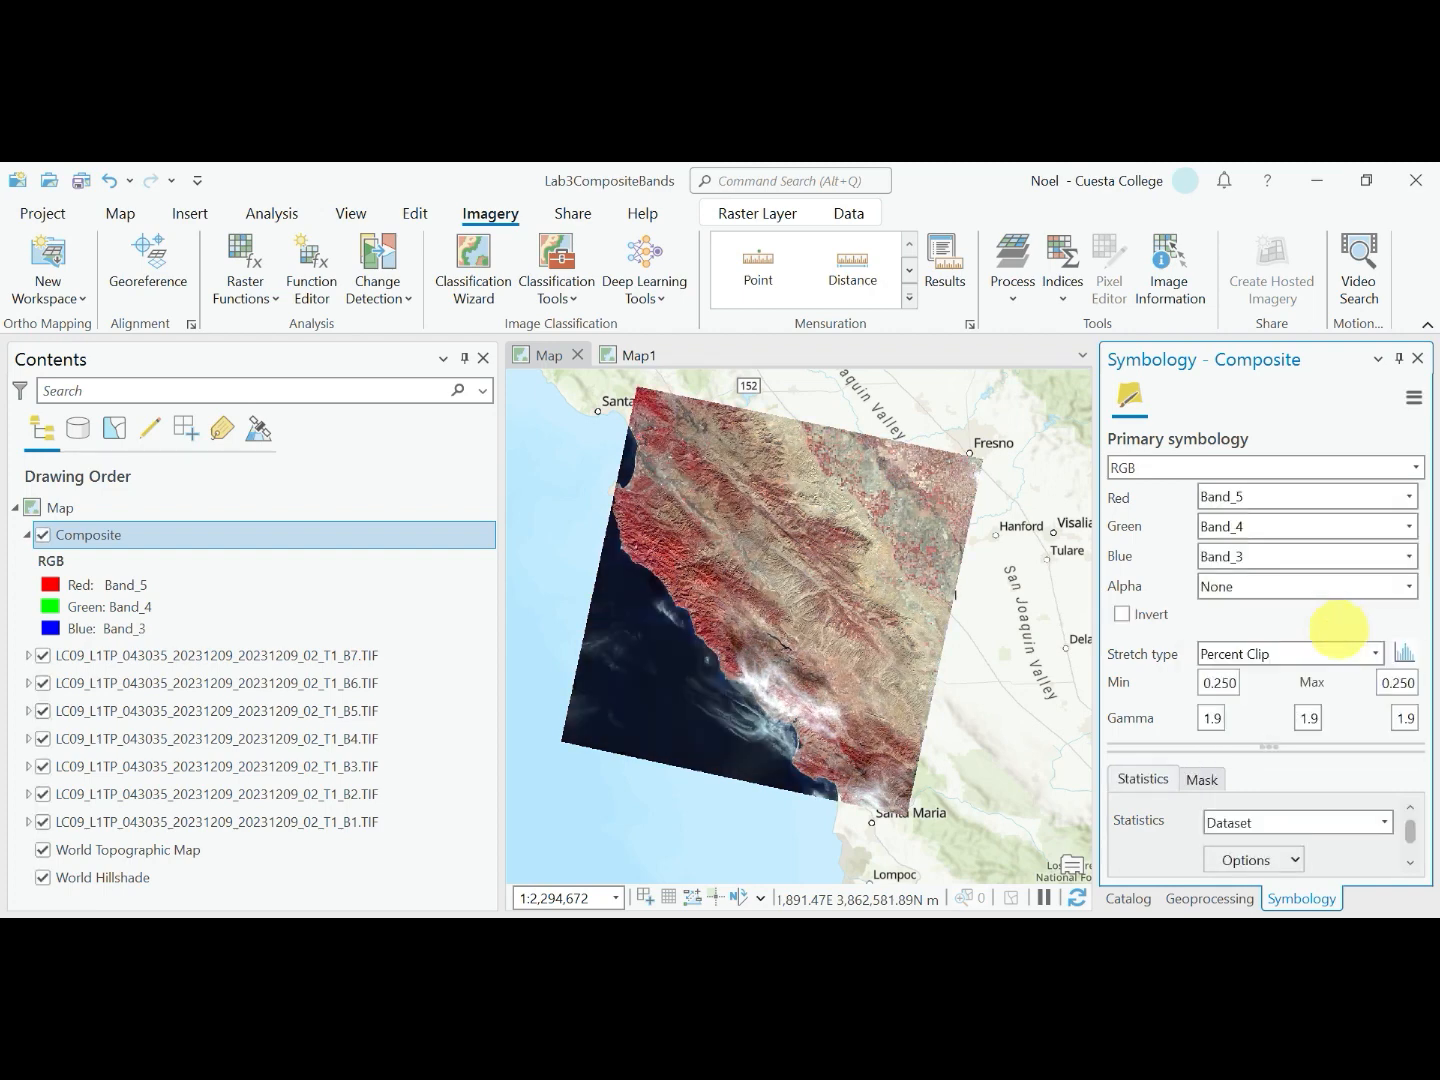